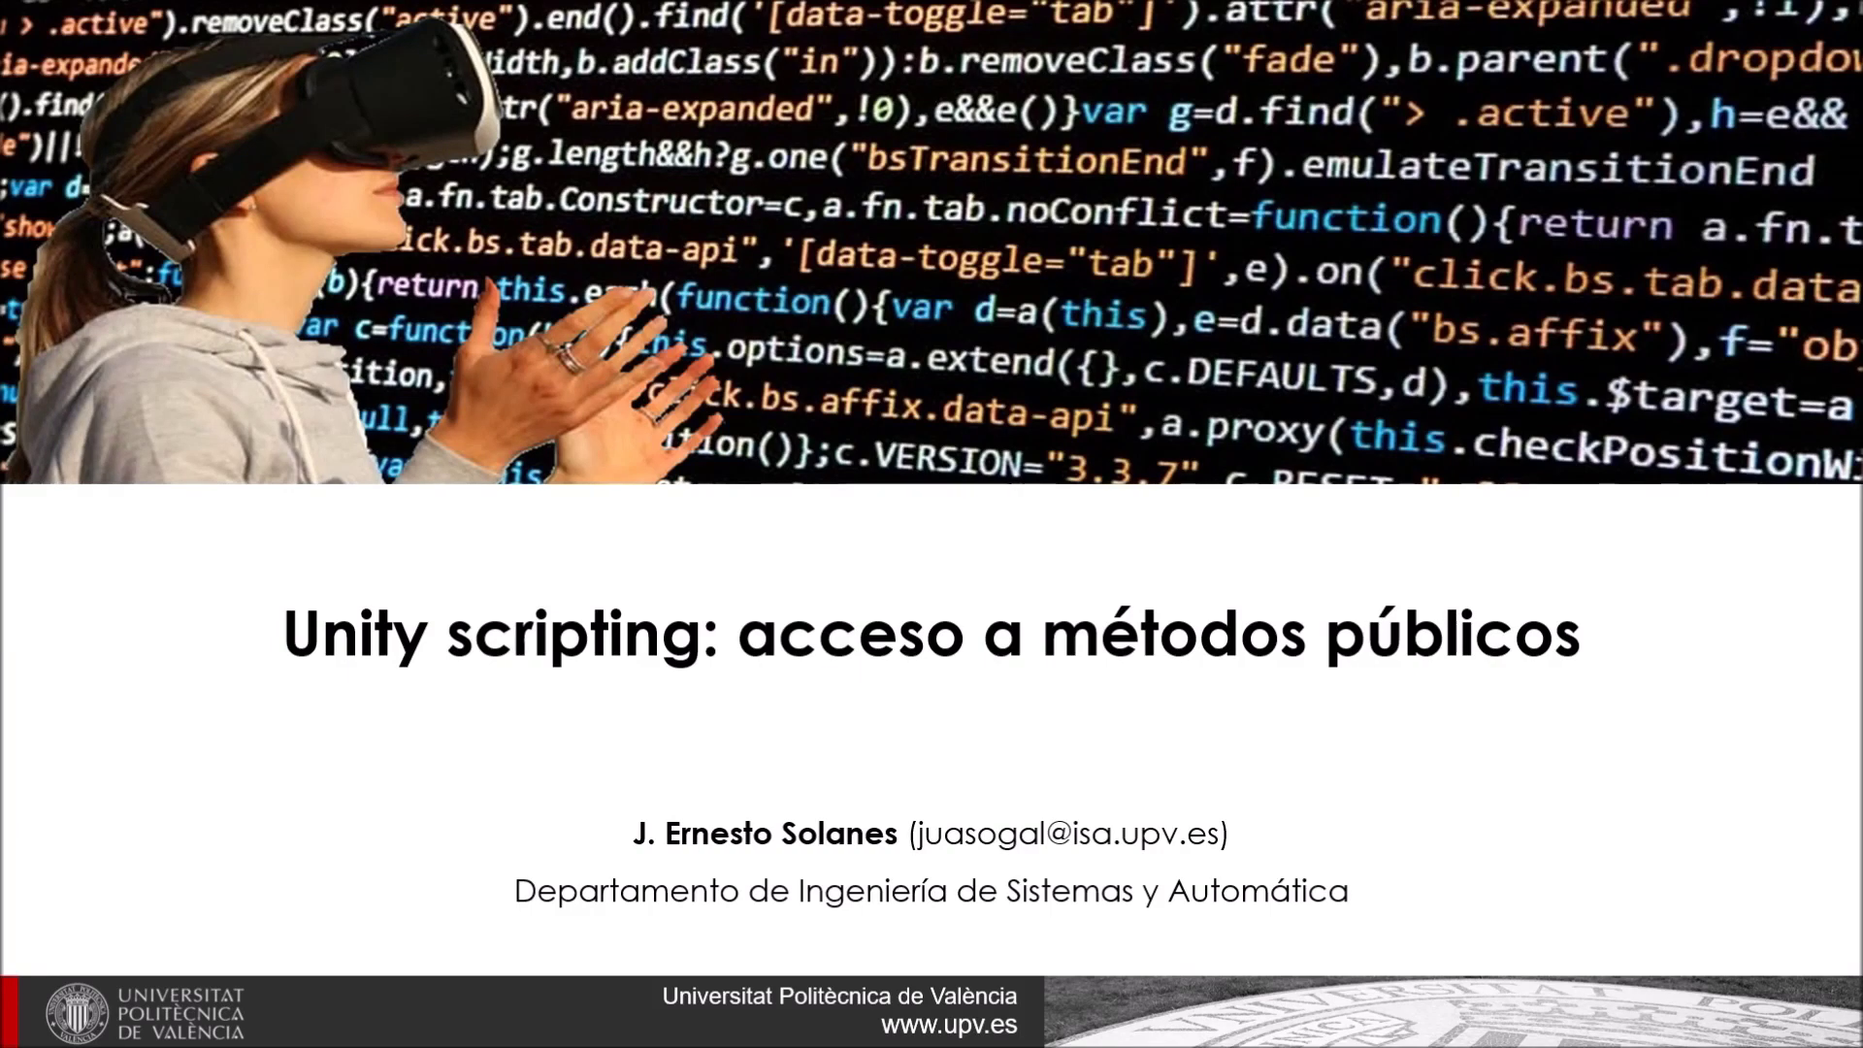
Step: Advance to the OBJETIVO slide and reveal its objective text about accessing public methods of gameObjects
click(712, 807)
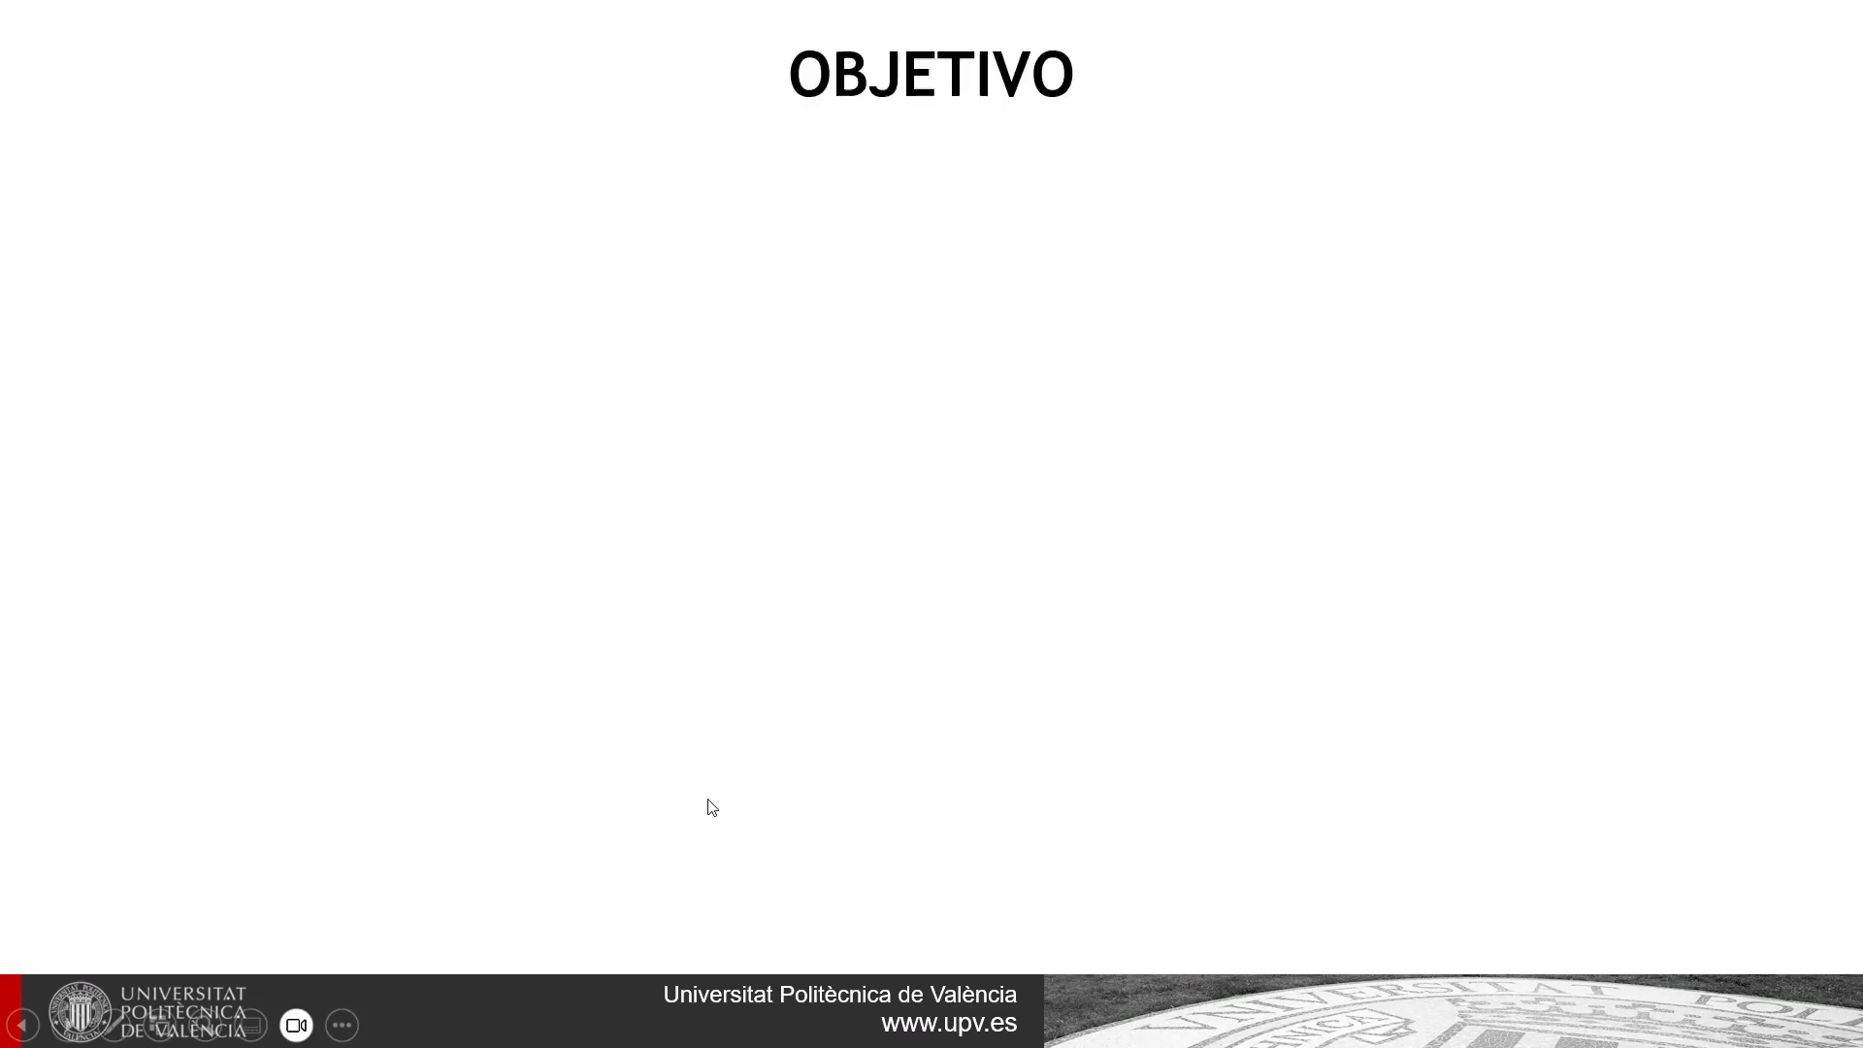
click(712, 808)
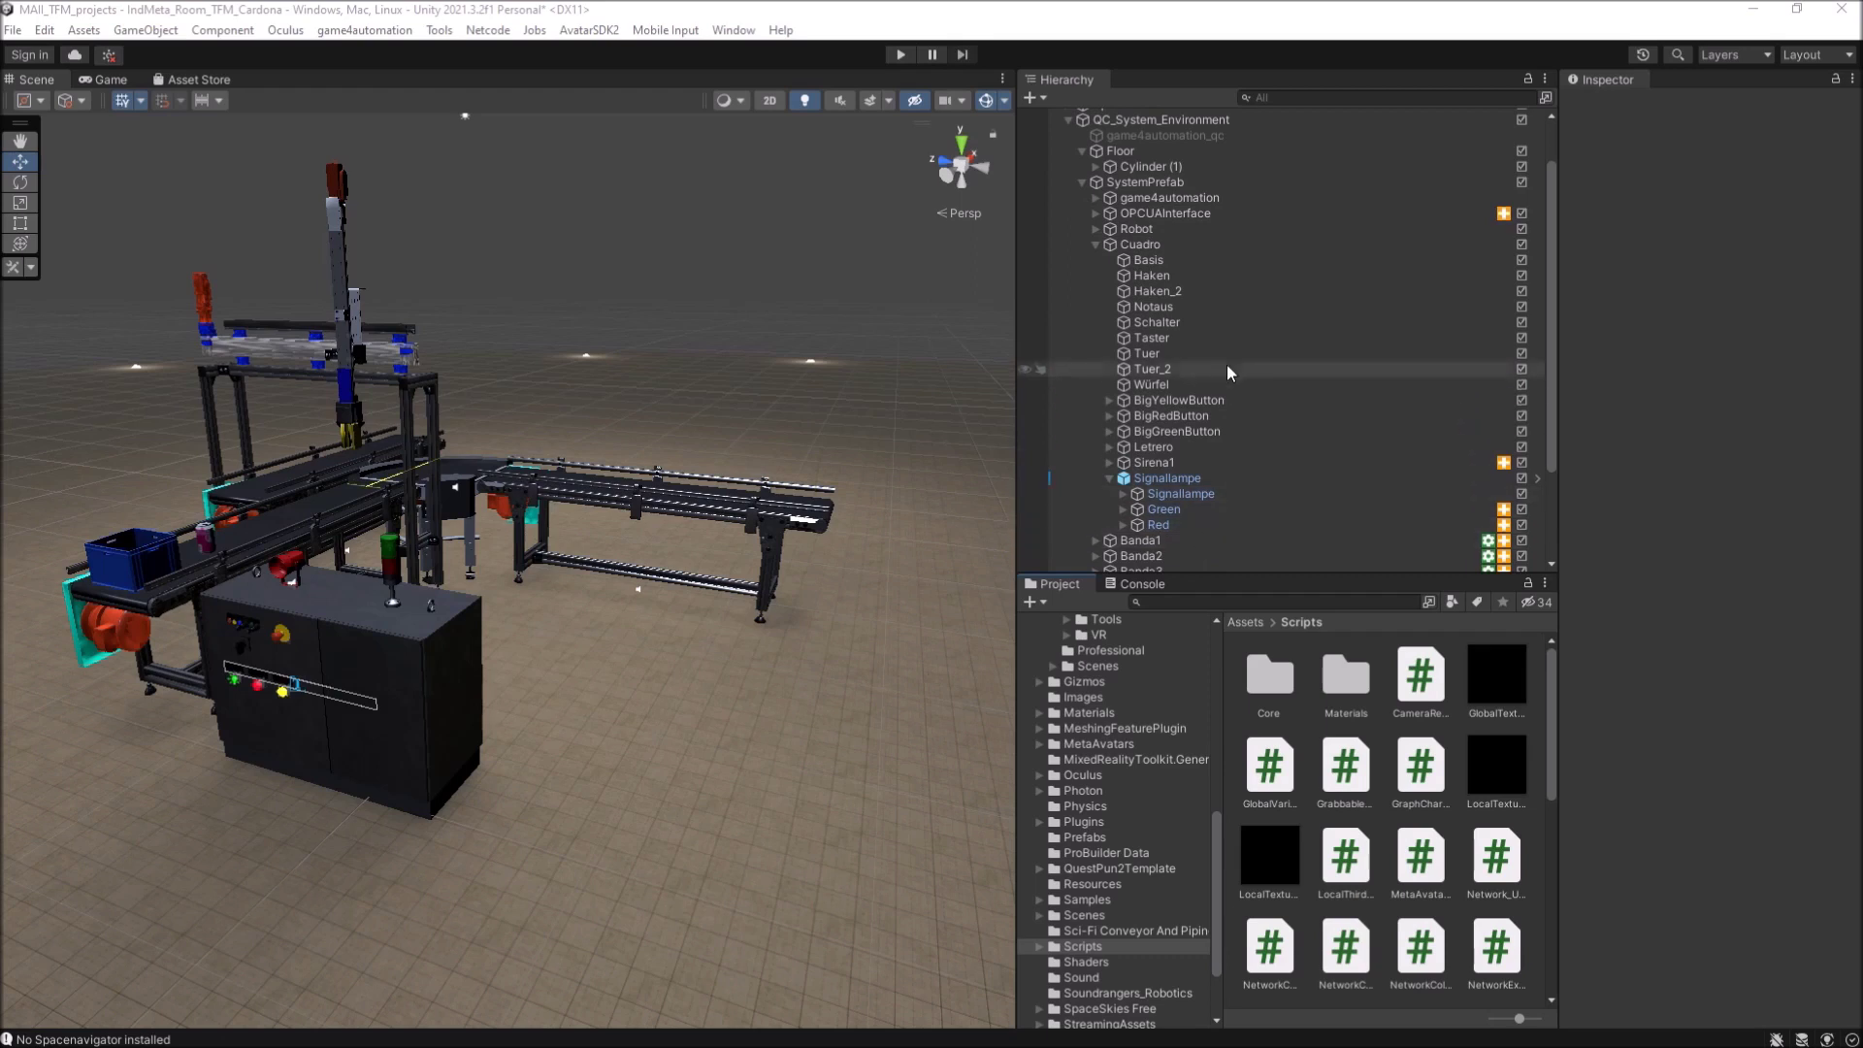
Step: Select OPCUAInterface, expand its OPCUA_Interface (Script) settings, then bring up OPCUA_Interface.cs in Visual Studio
click(1097, 212)
click(1137, 214)
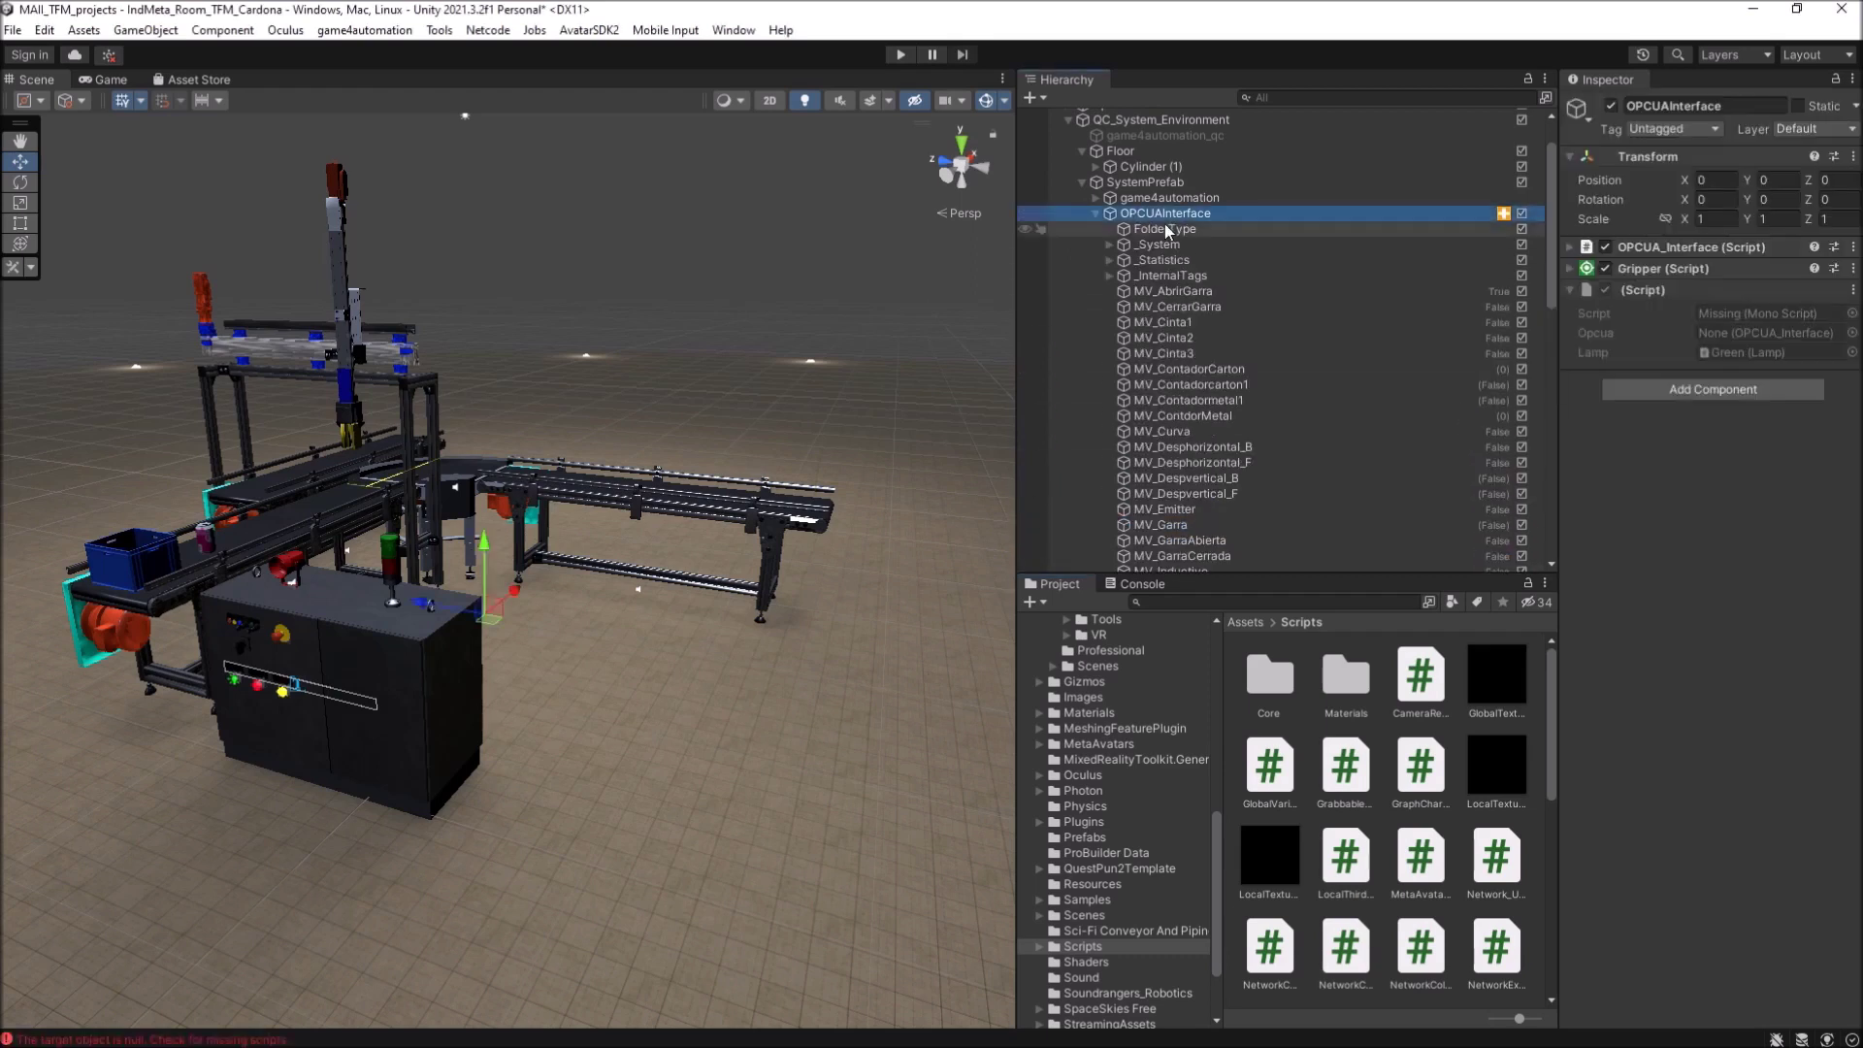
click(1094, 213)
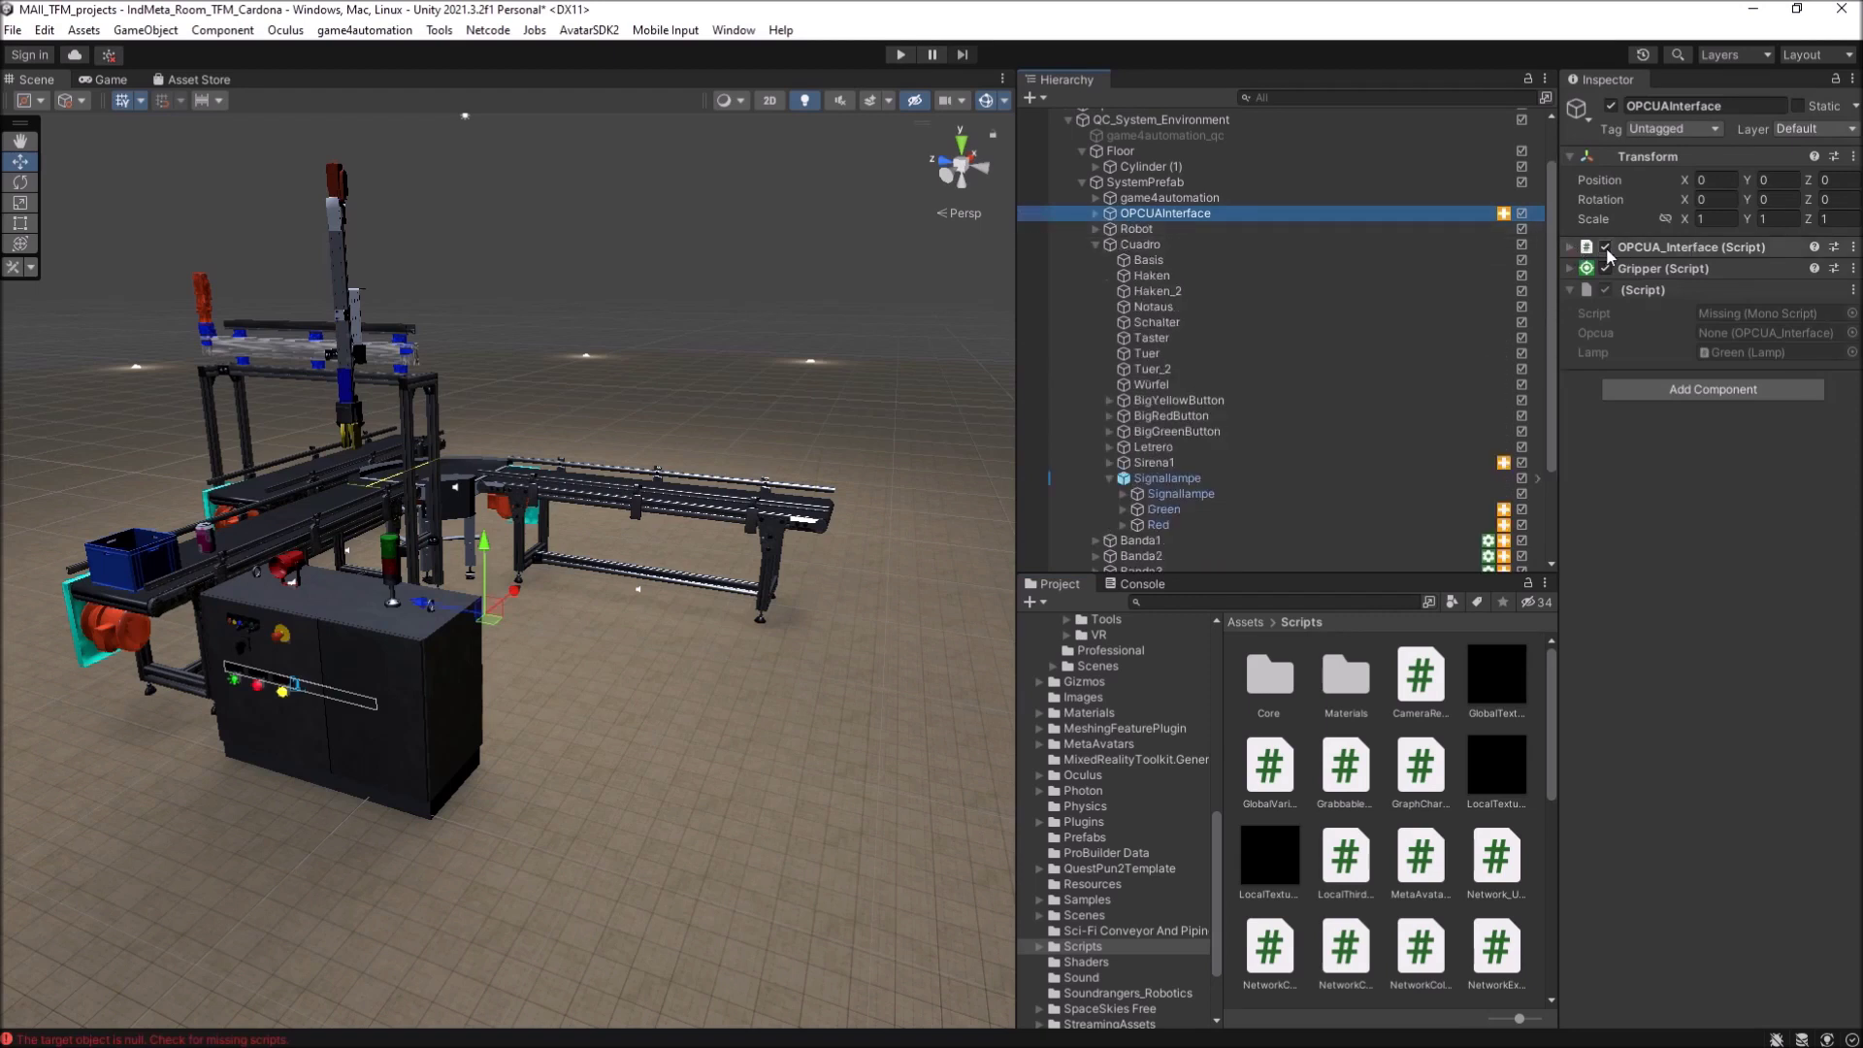
click(1571, 248)
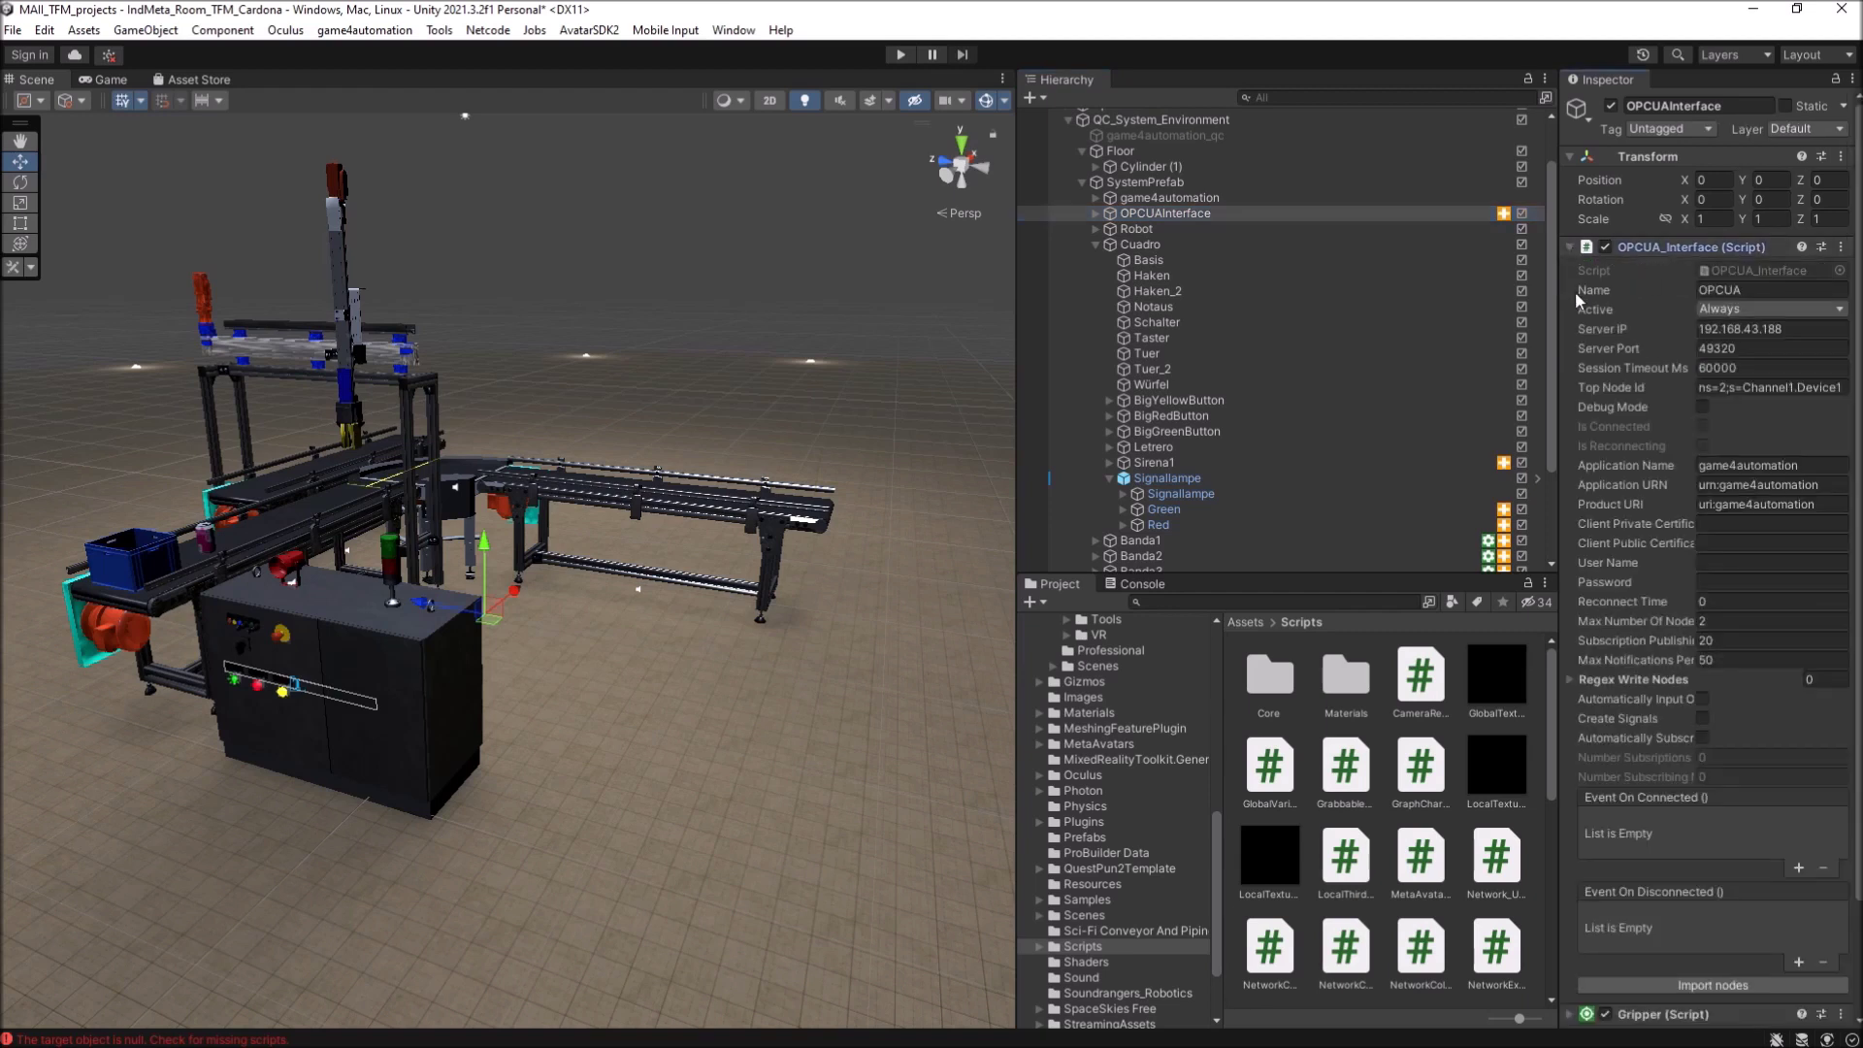
click(88, 1035)
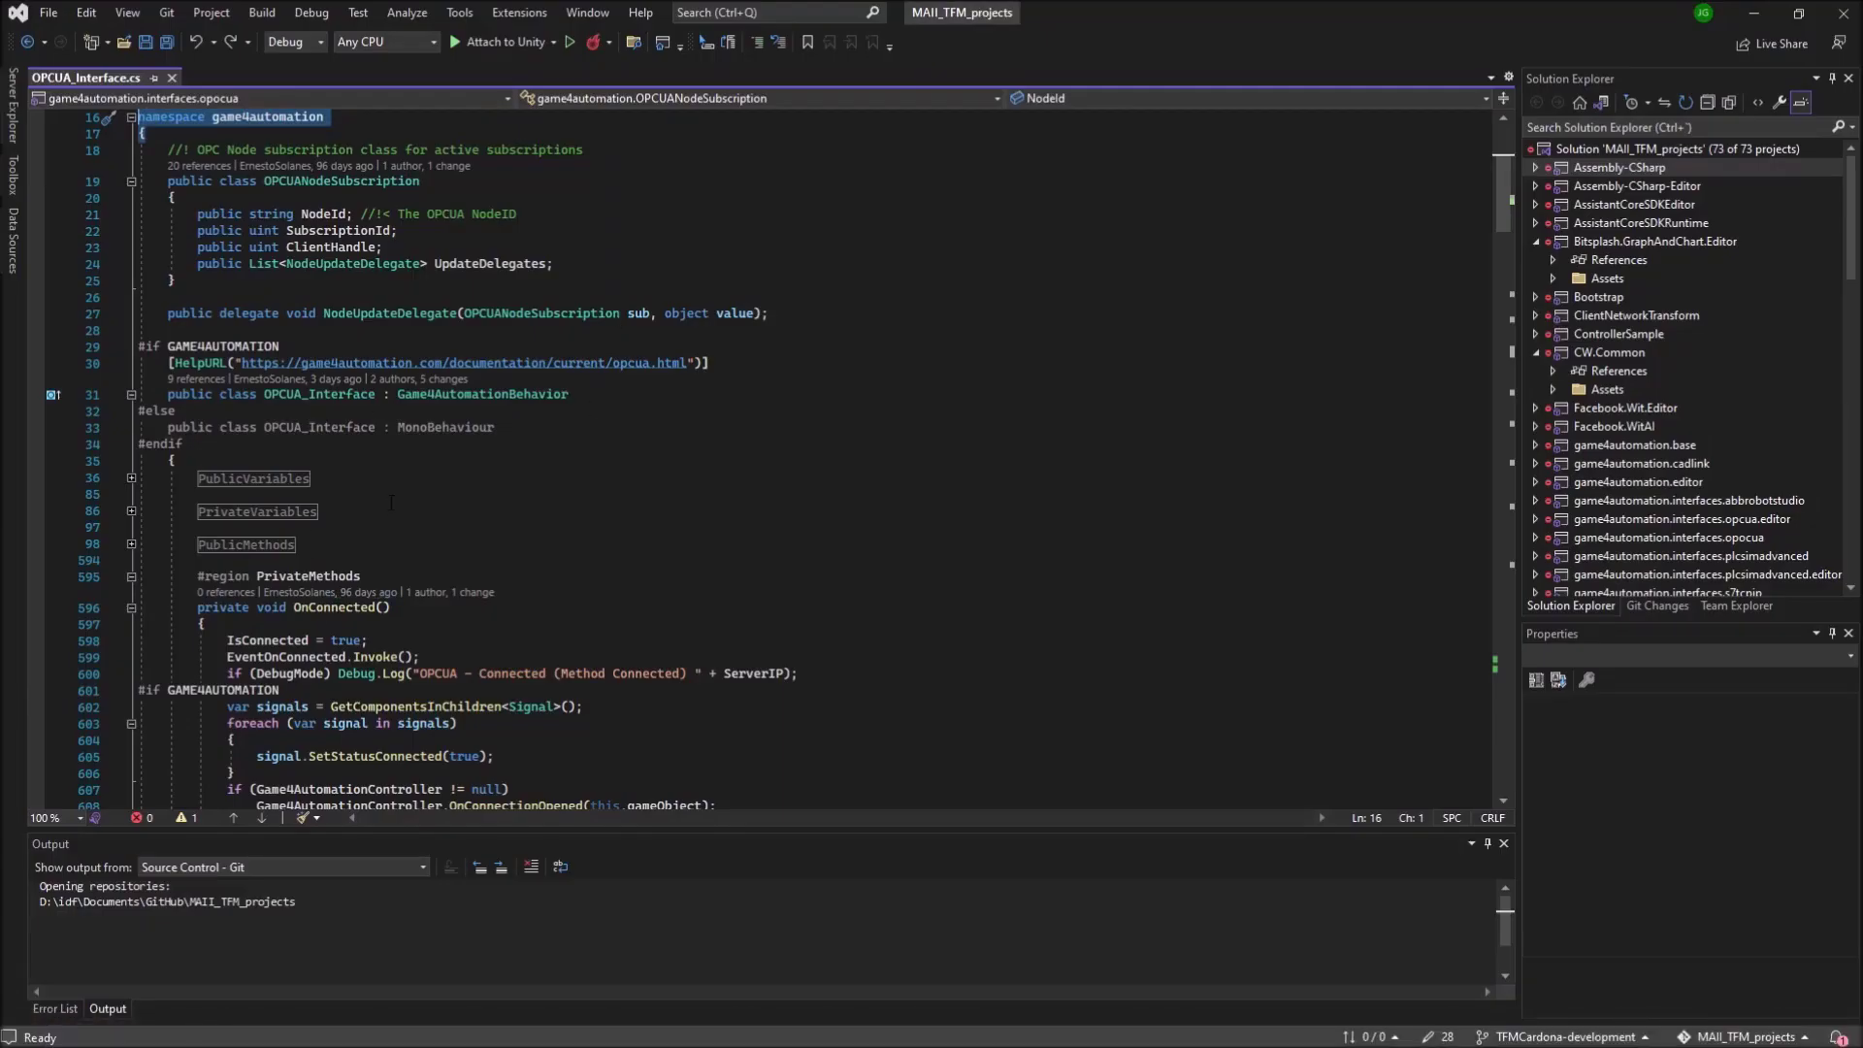
Step: Scroll through OPCUA_Interface.cs, marking the private keyword of OnConnectionClosedByServer
scroll(391, 502, down, 5)
scroll(398, 521, down, 1)
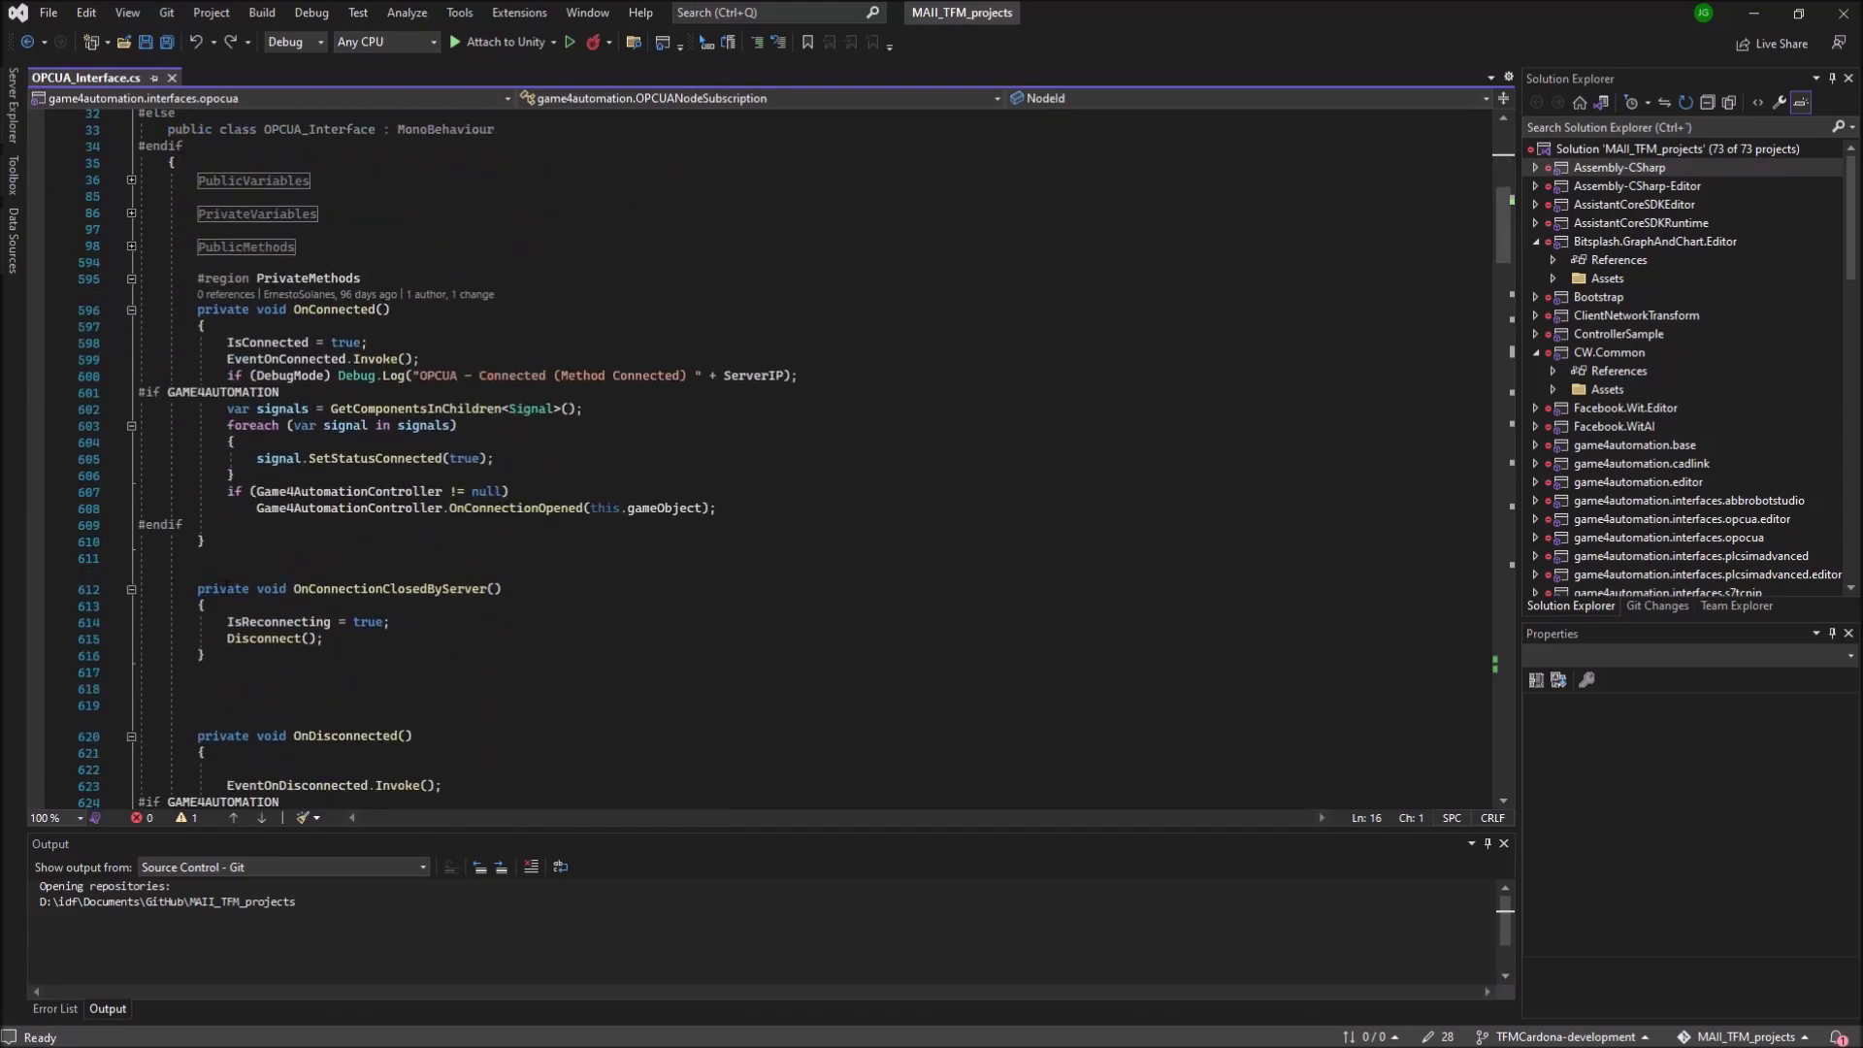
drag(249, 589, 201, 591)
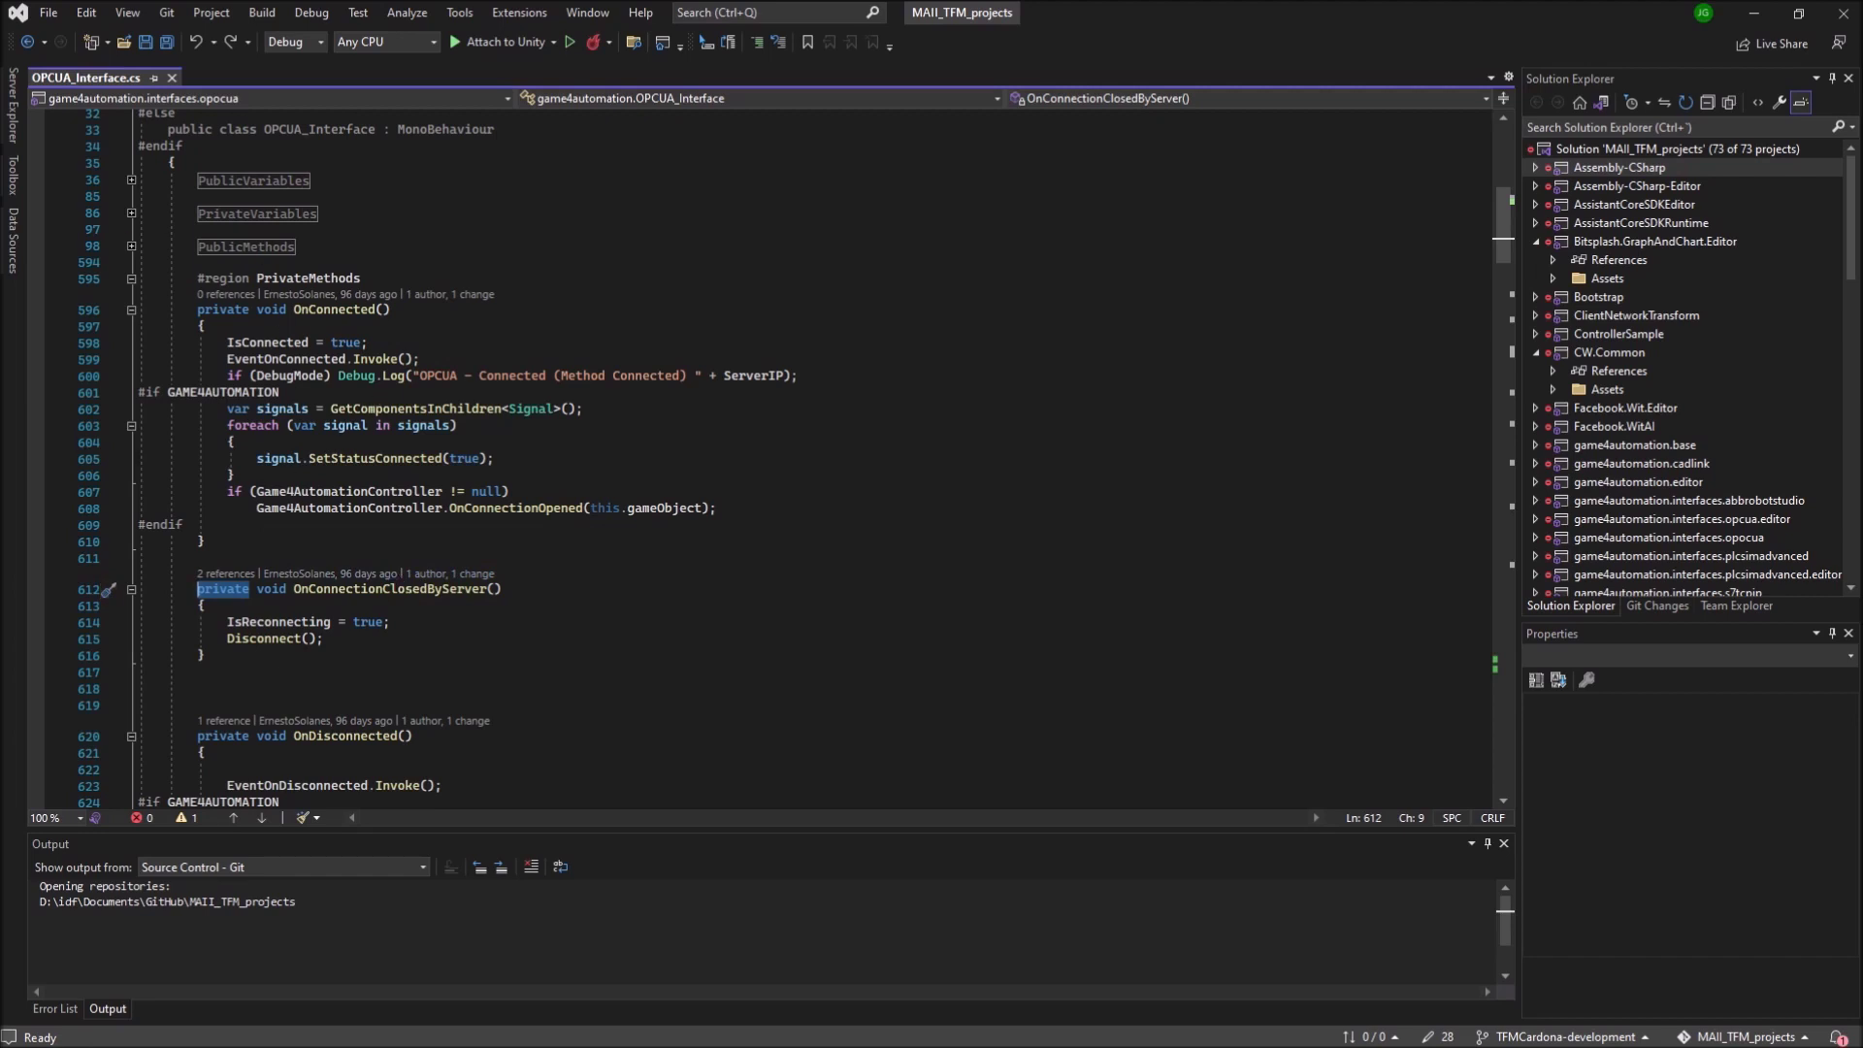
scroll(349, 528, down, 3)
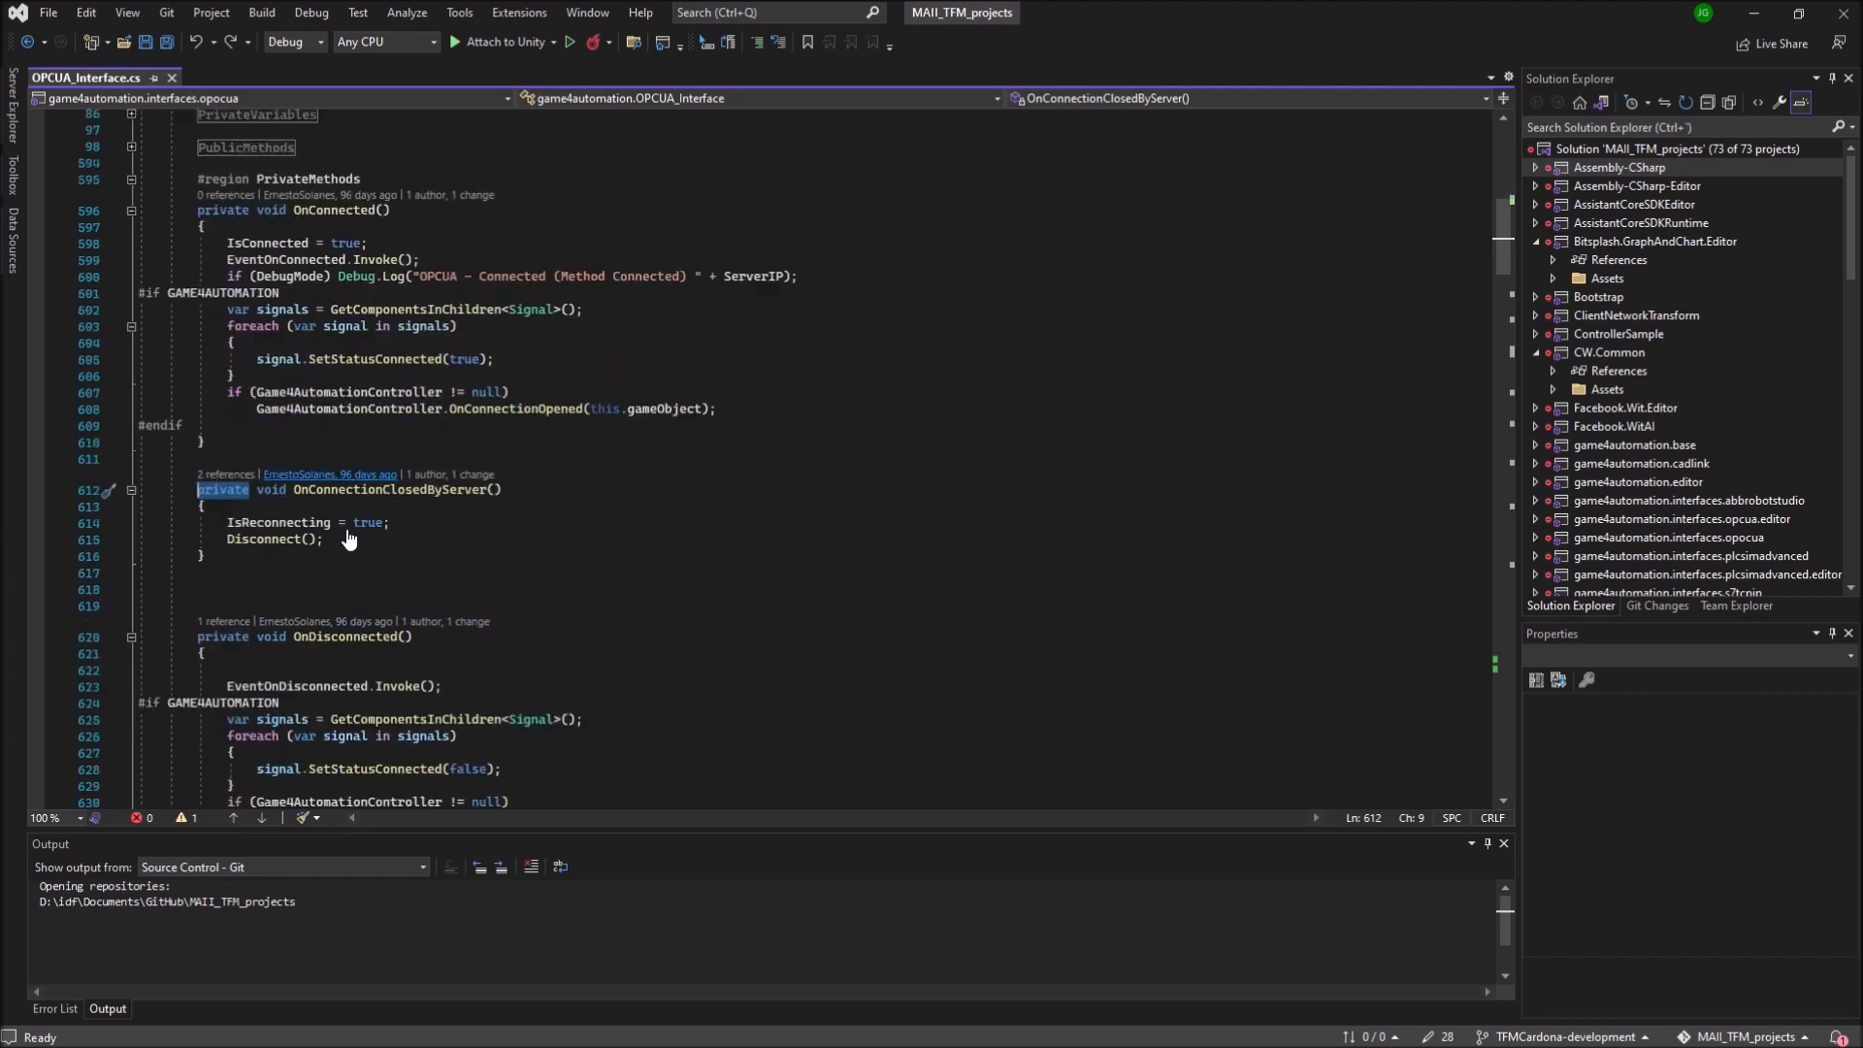
scroll(349, 529, down, 4)
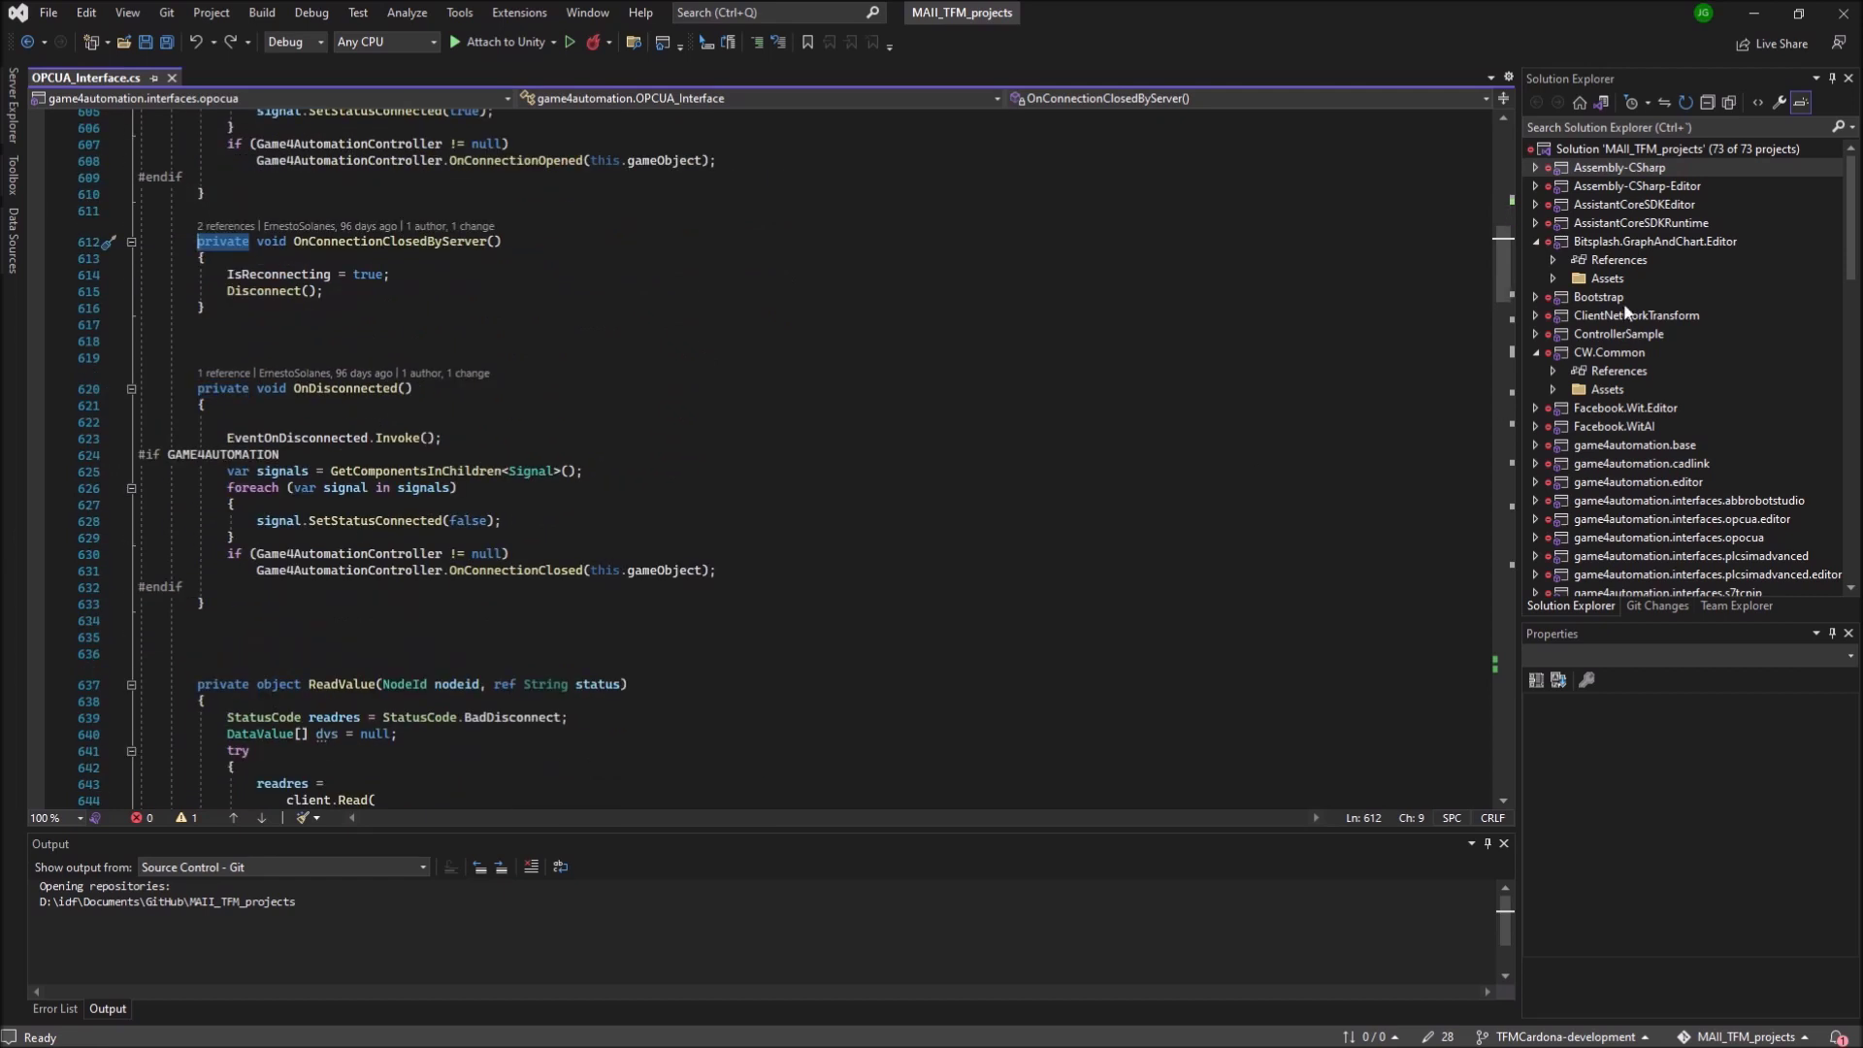
mouse_move(1504, 246)
mouse_down()
mouse_move(1477, 536)
mouse_move(1499, 635)
mouse_up()
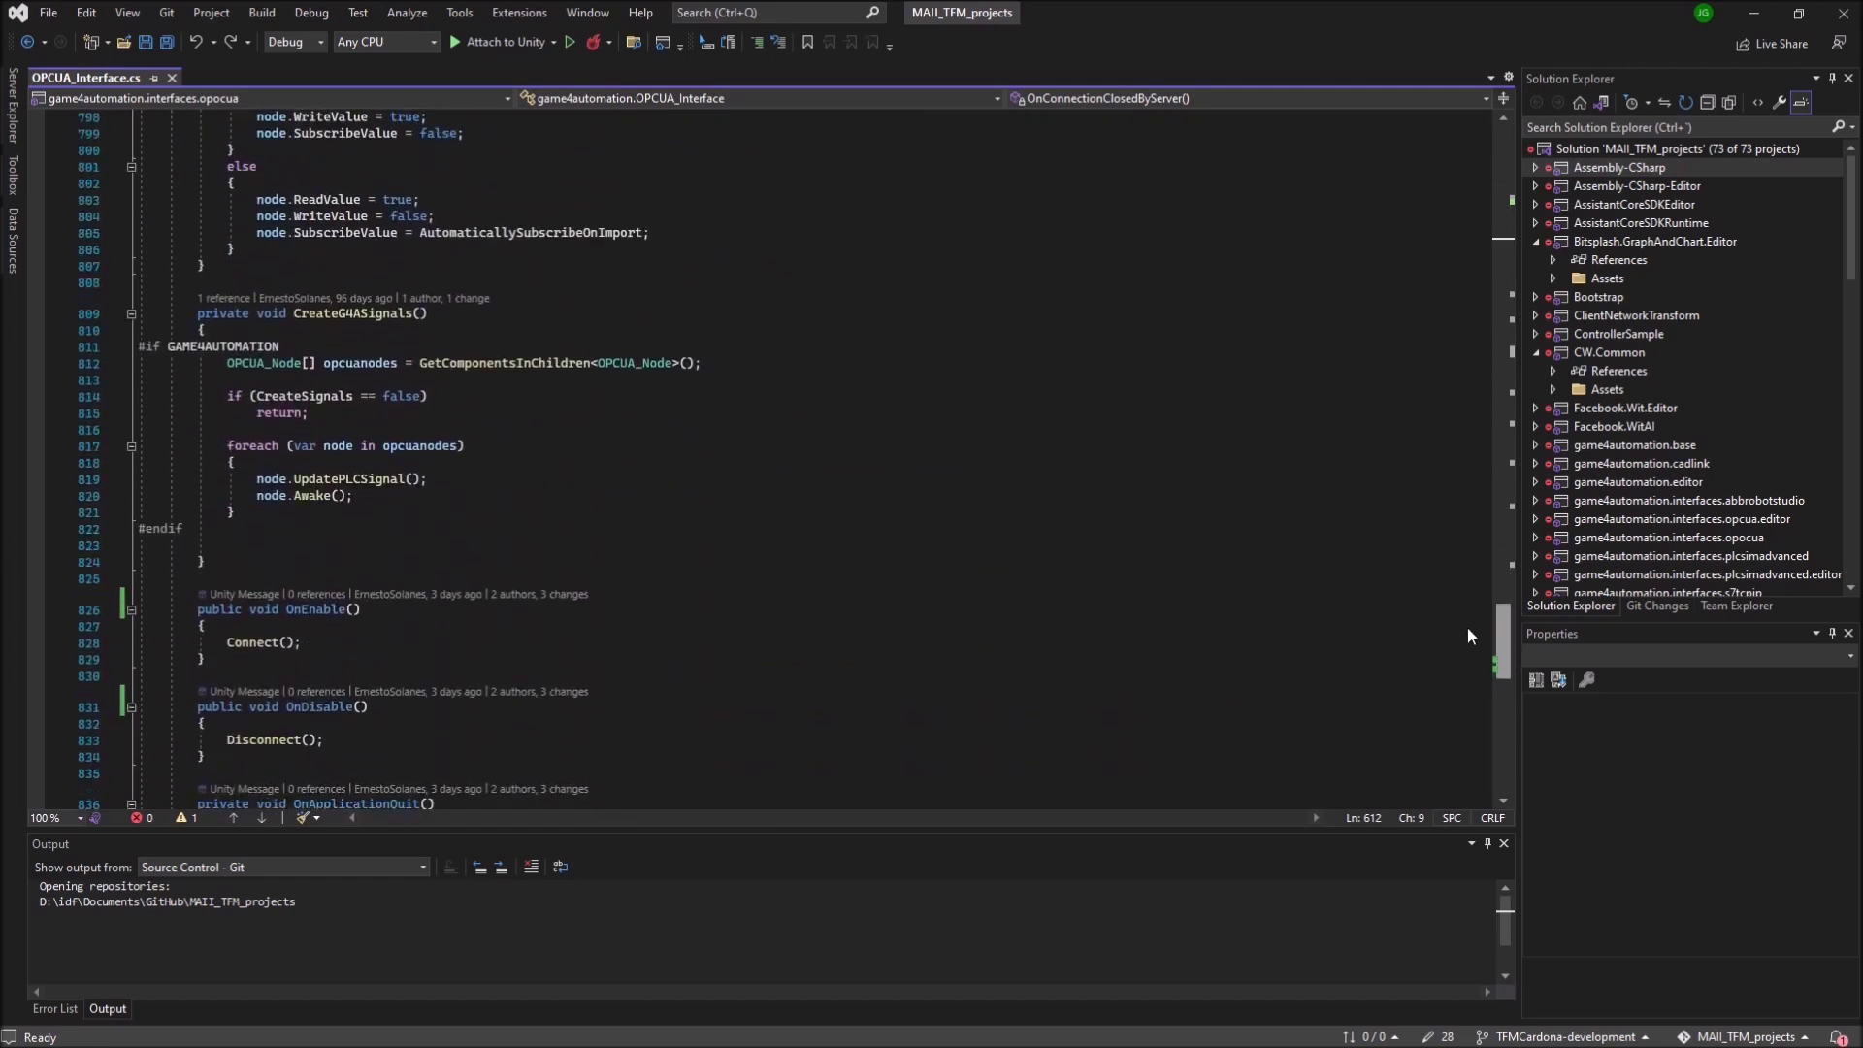
Step: Highlight the OnEnable and OnDisable methods, scroll through the rest, and return to Unity
double_click(315, 543)
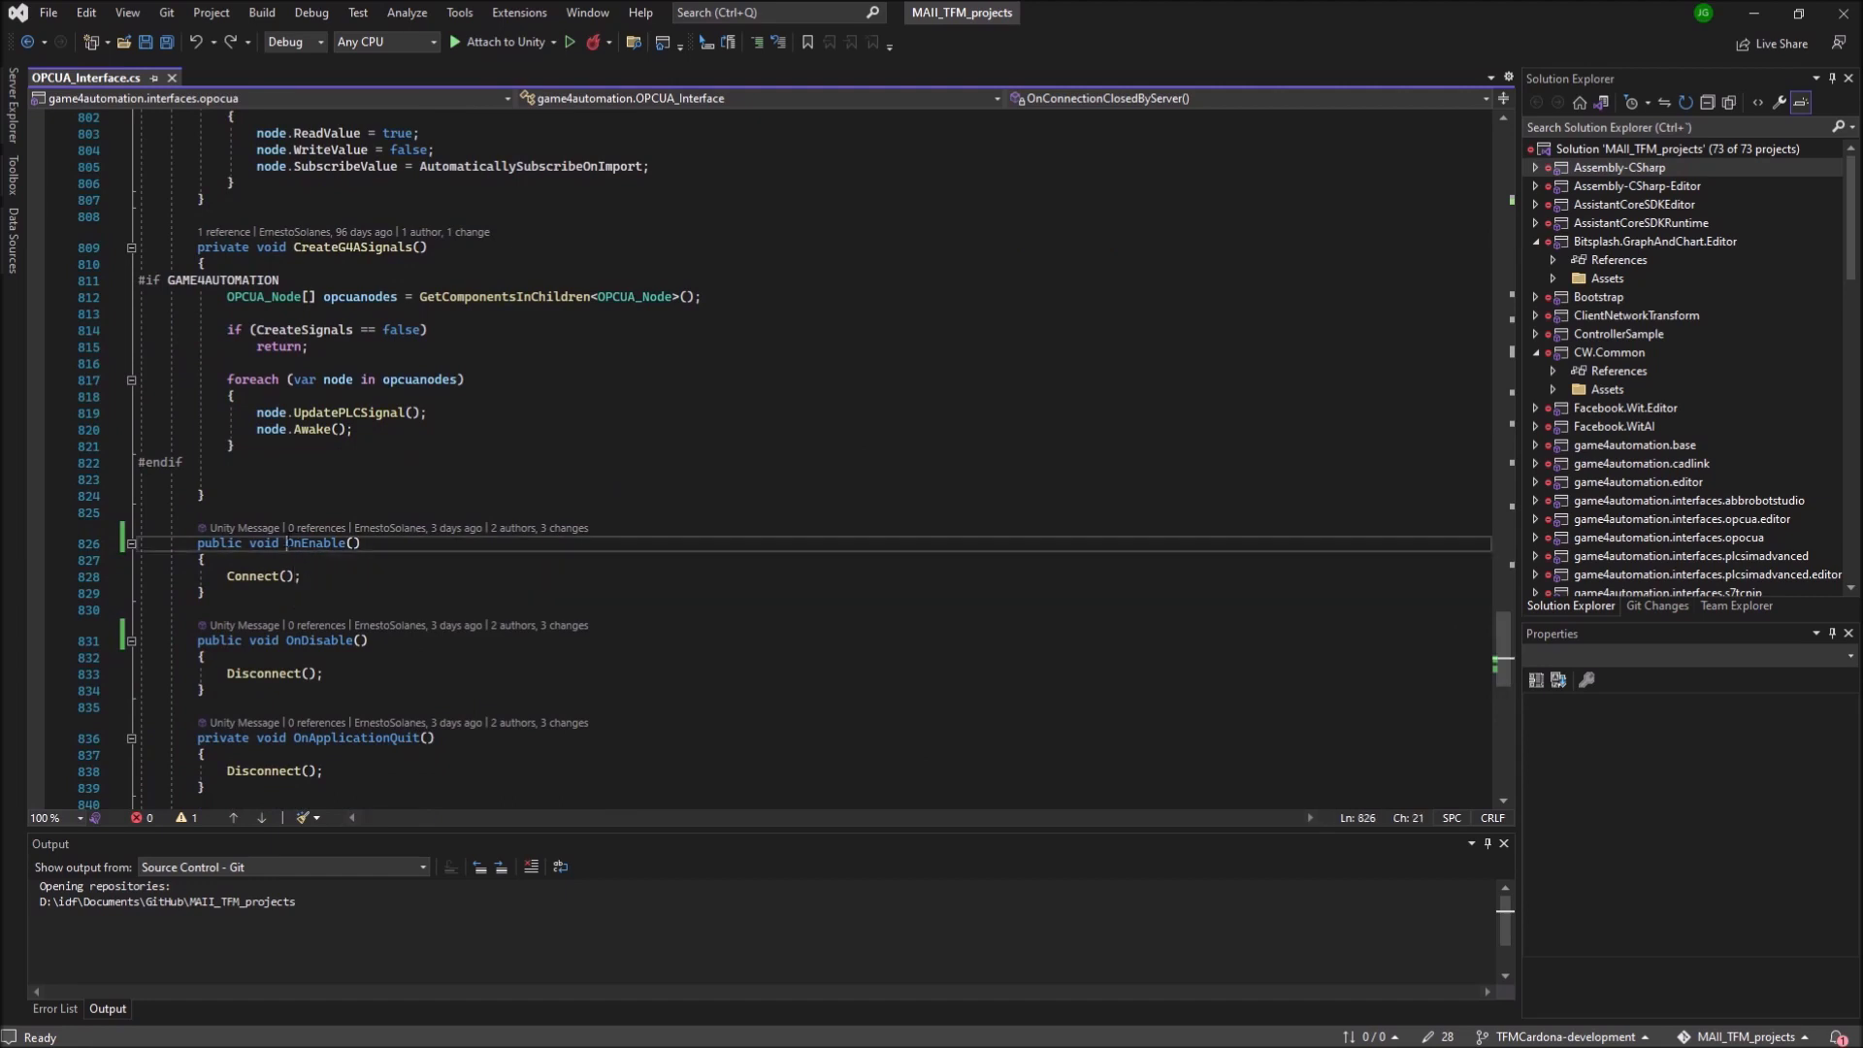
double_click(316, 641)
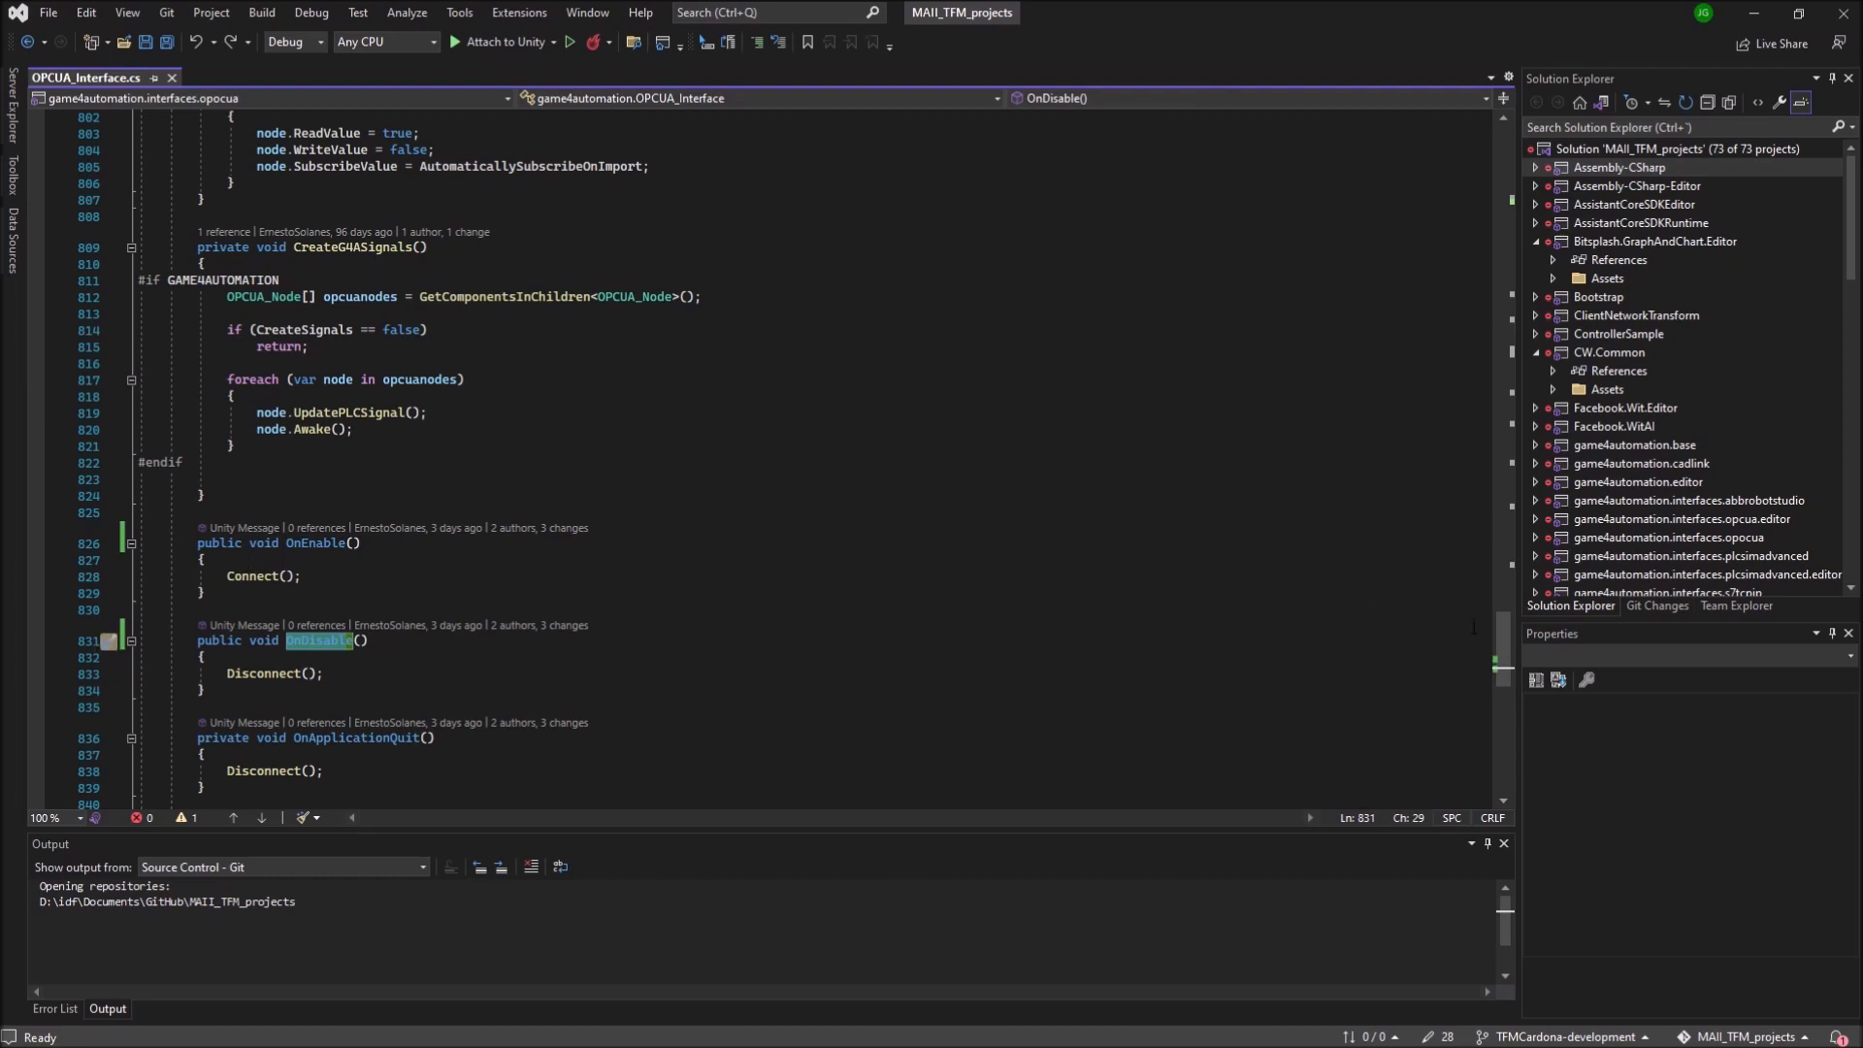
drag(1504, 633, 1495, 165)
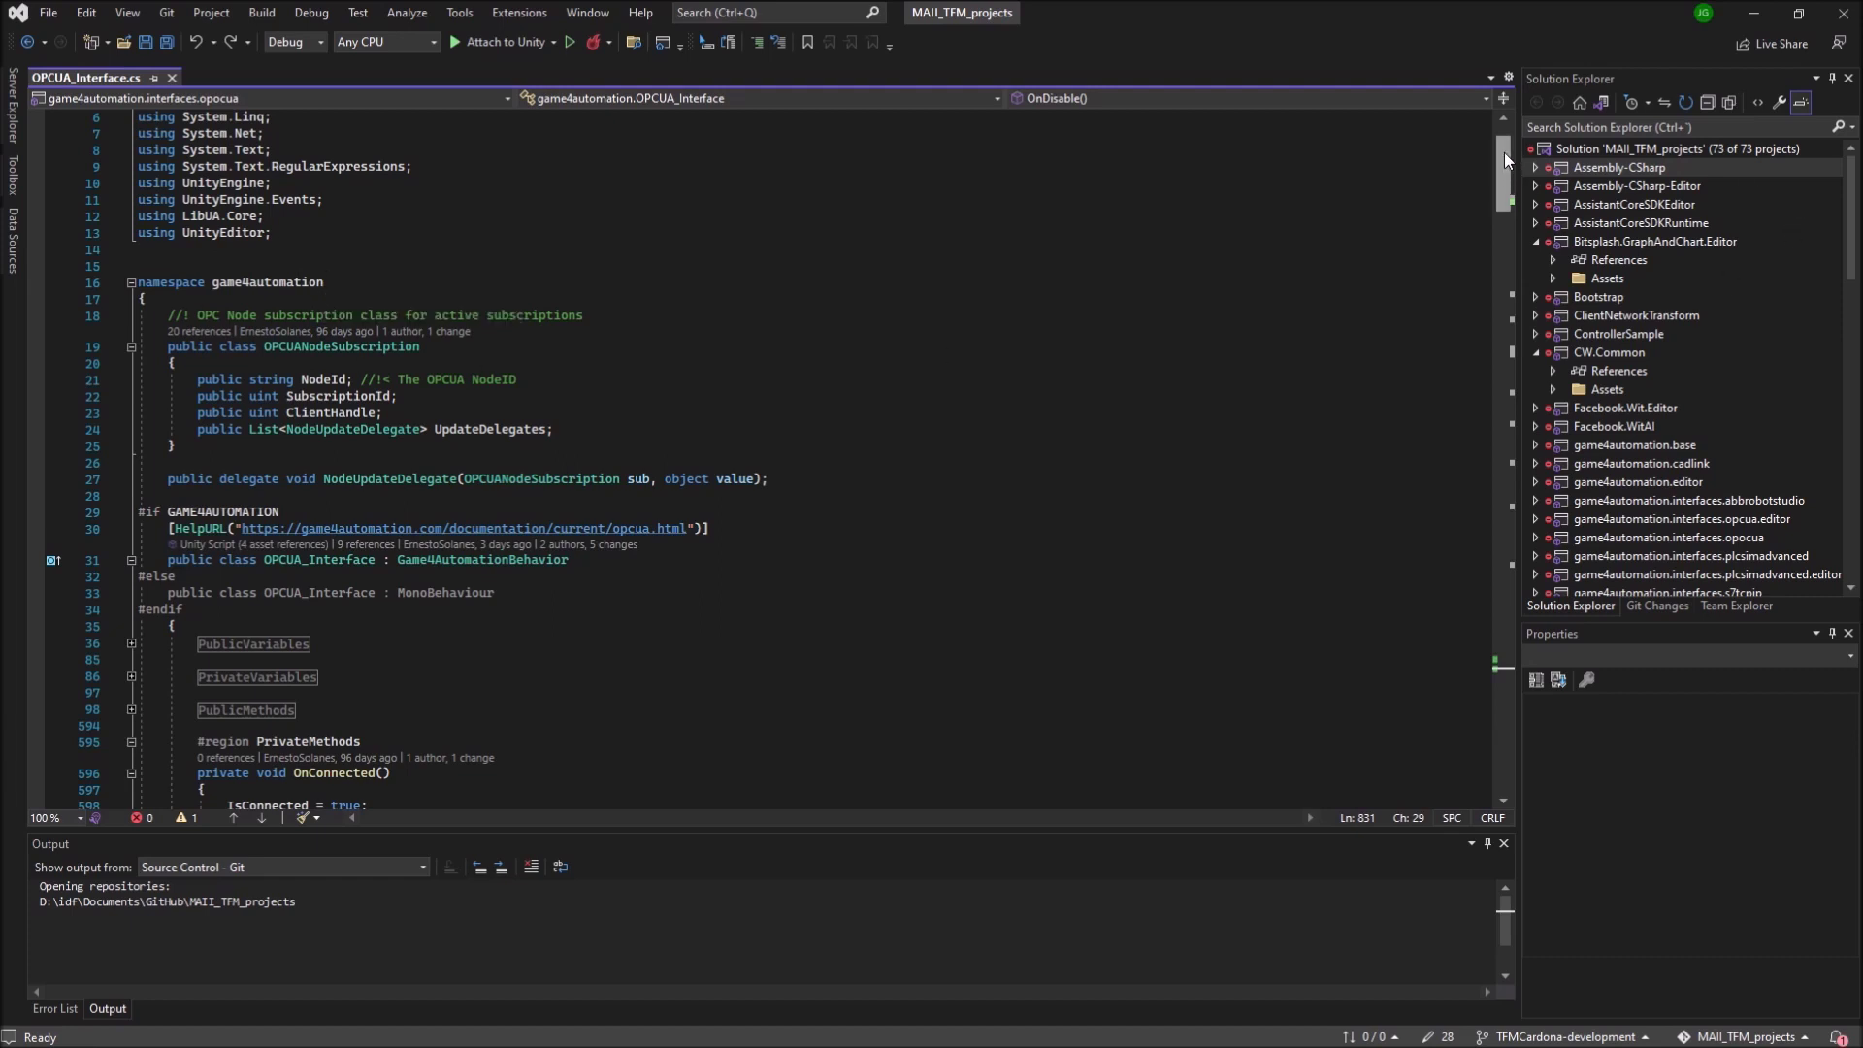
drag(1504, 154, 1500, 592)
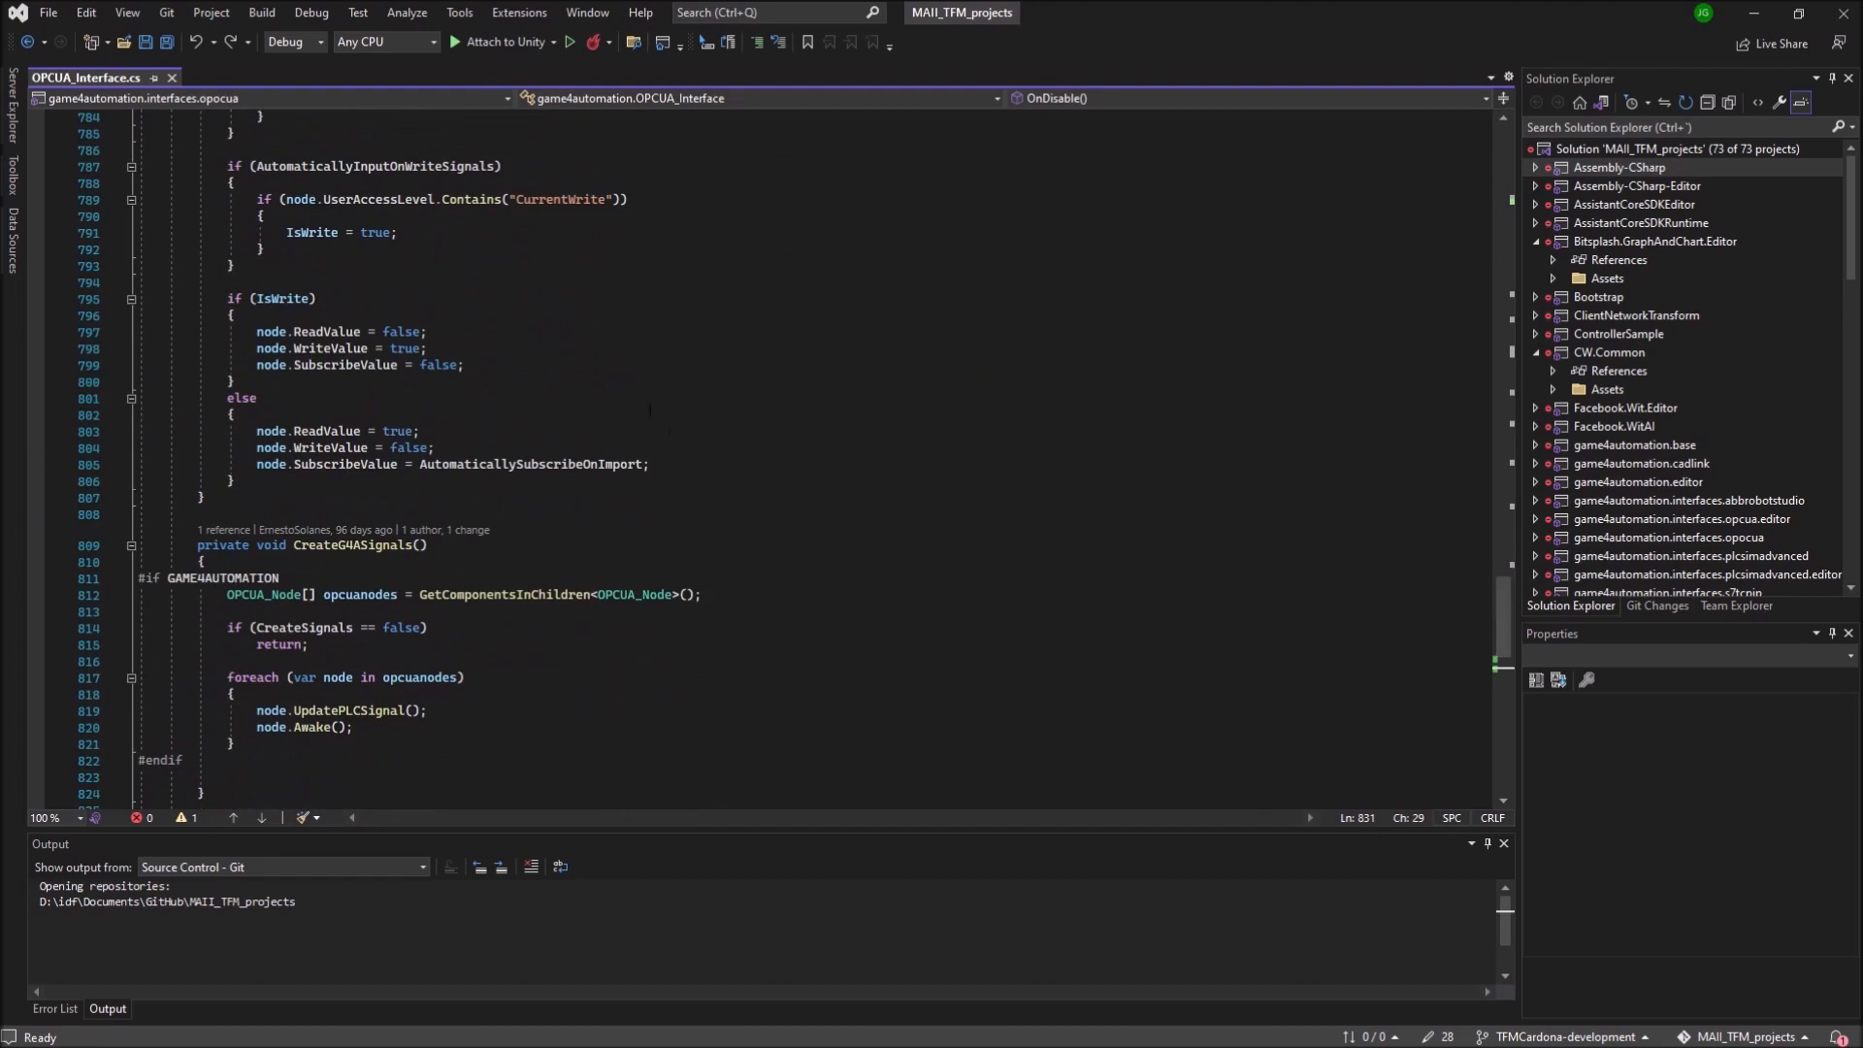
scroll(665, 442, down, 2)
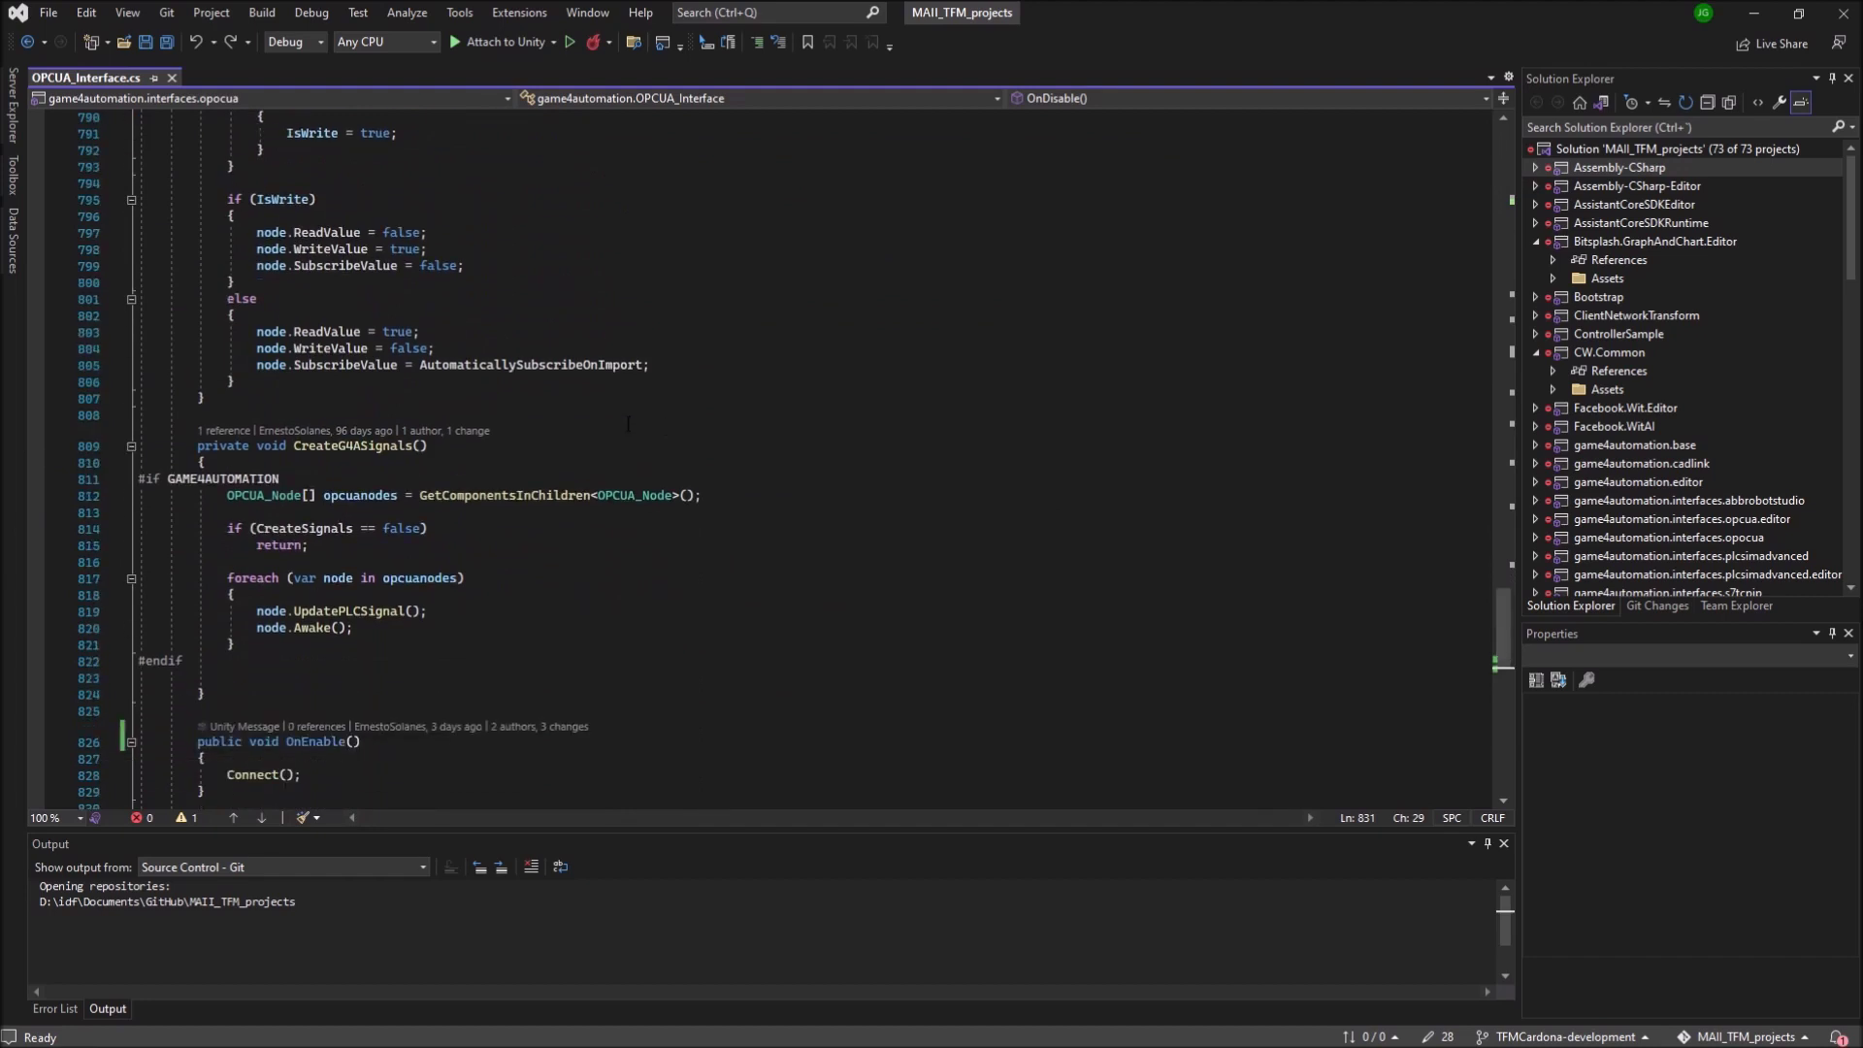
scroll(511, 479, down, 2)
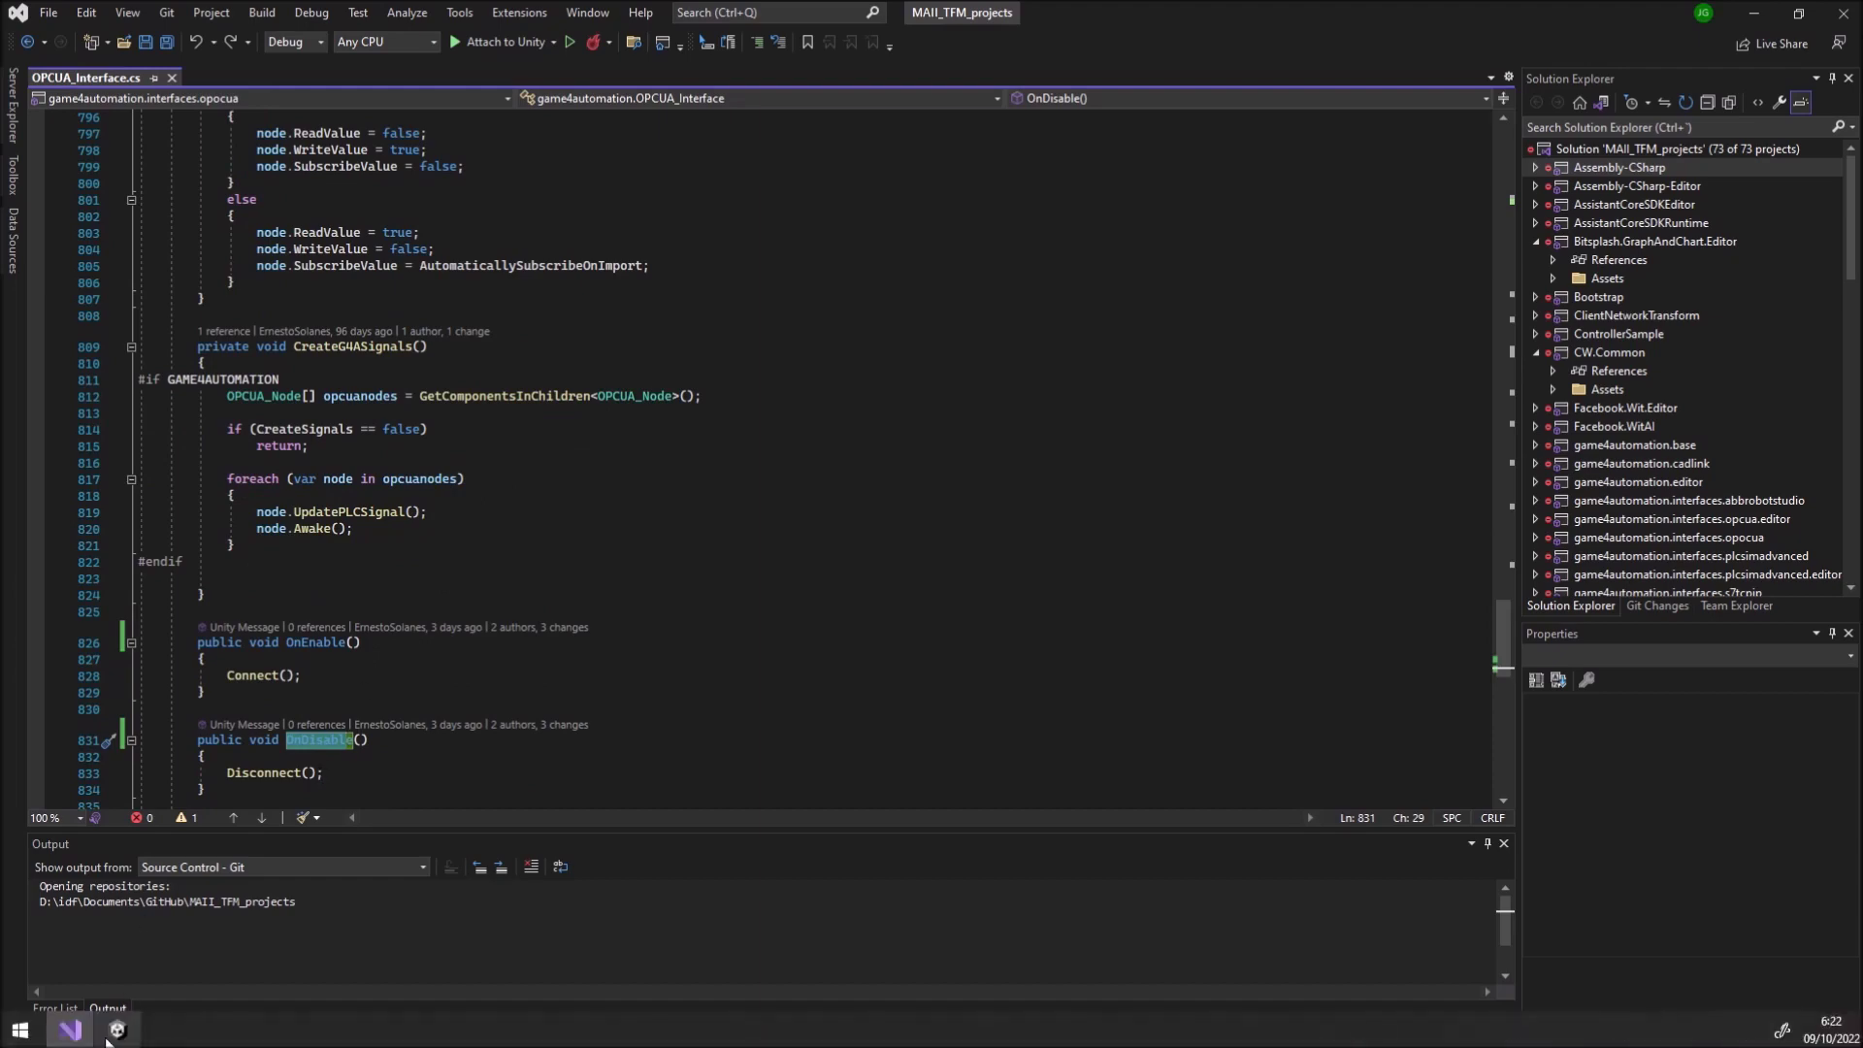
click(155, 1036)
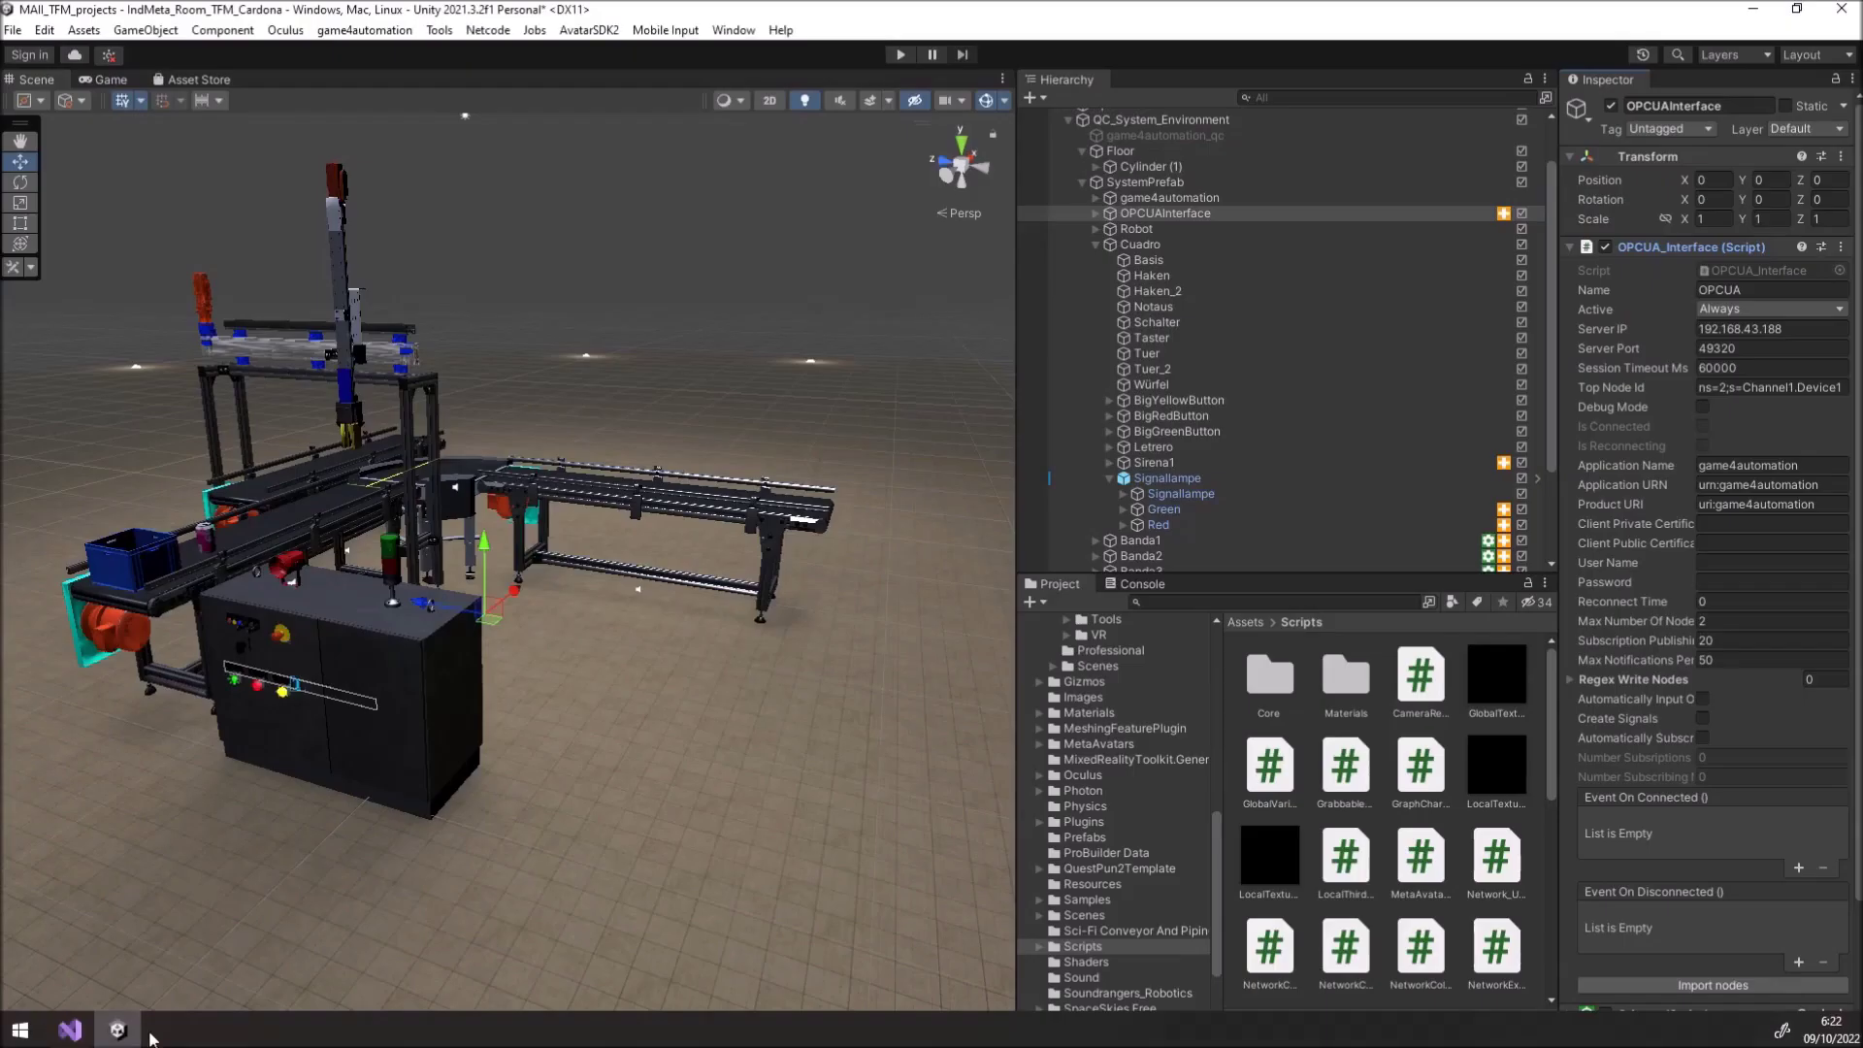
Step: In Assets/Scripts, create a new C# script and name it newscript
click(1084, 944)
right_click(1531, 911)
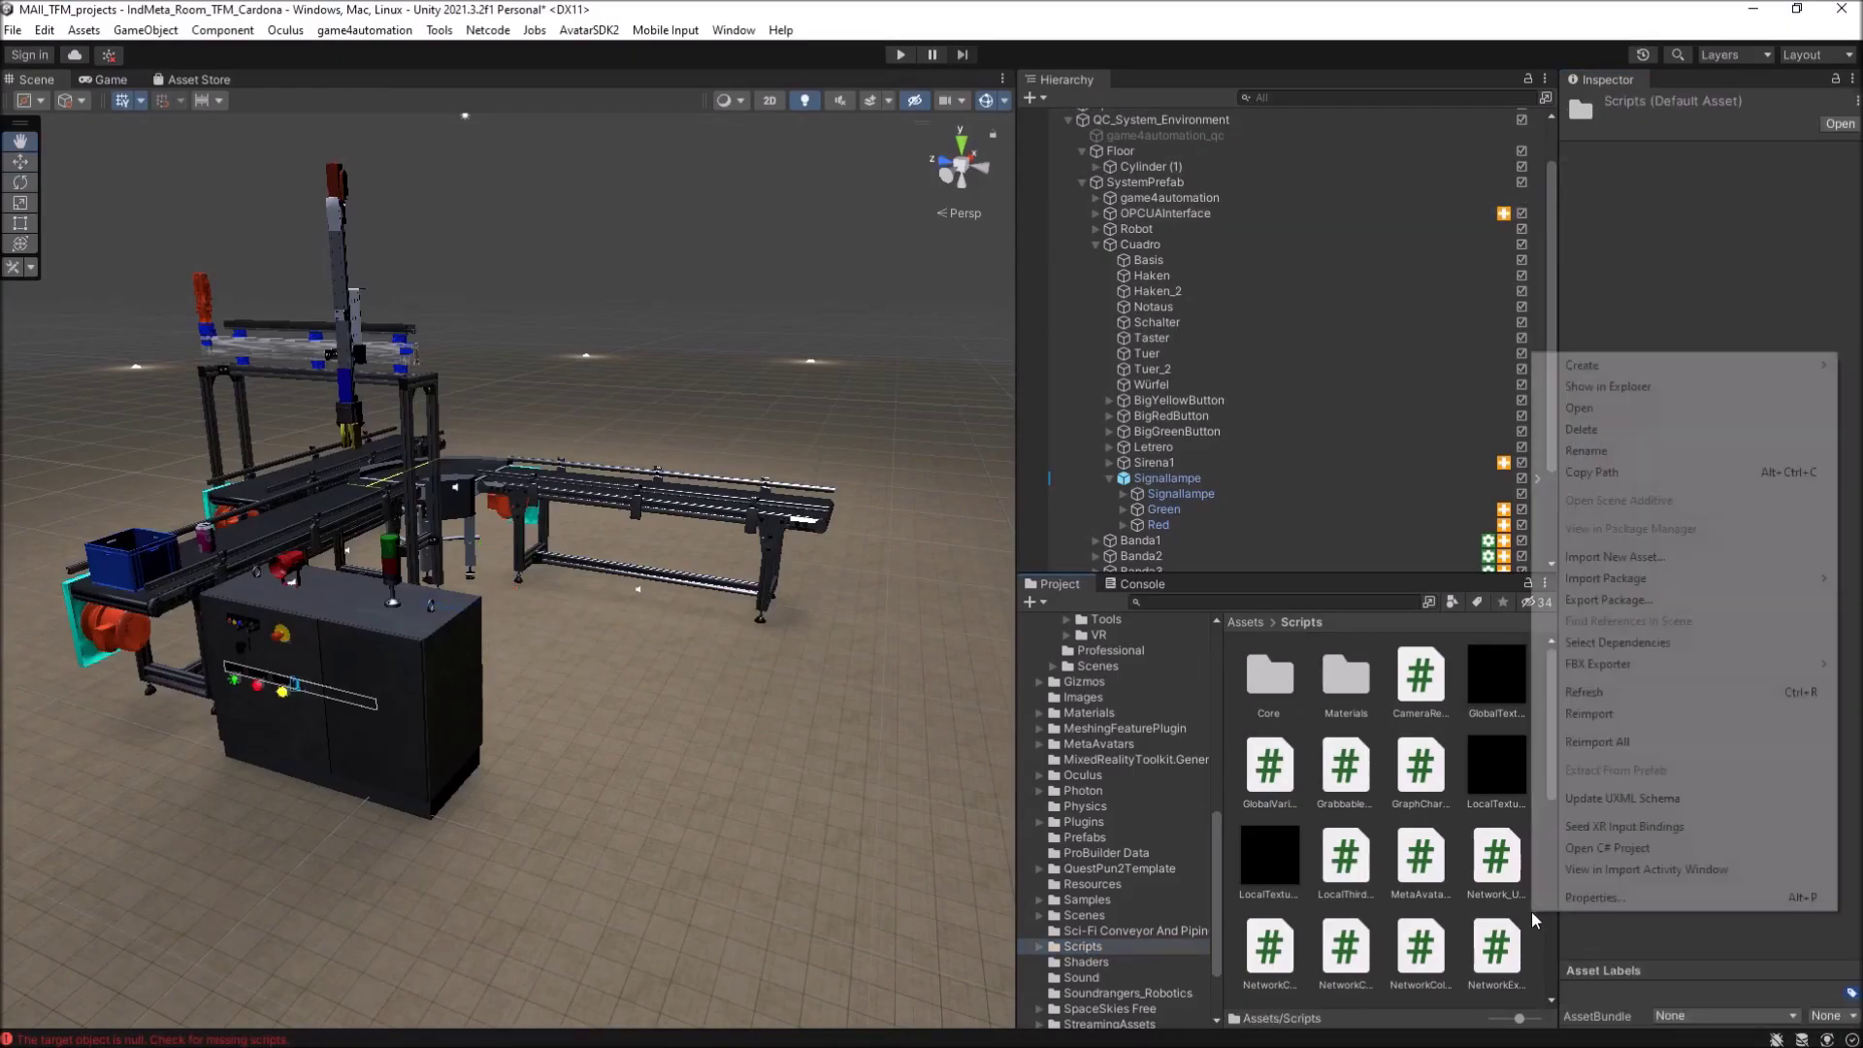
mouse_move(1596, 366)
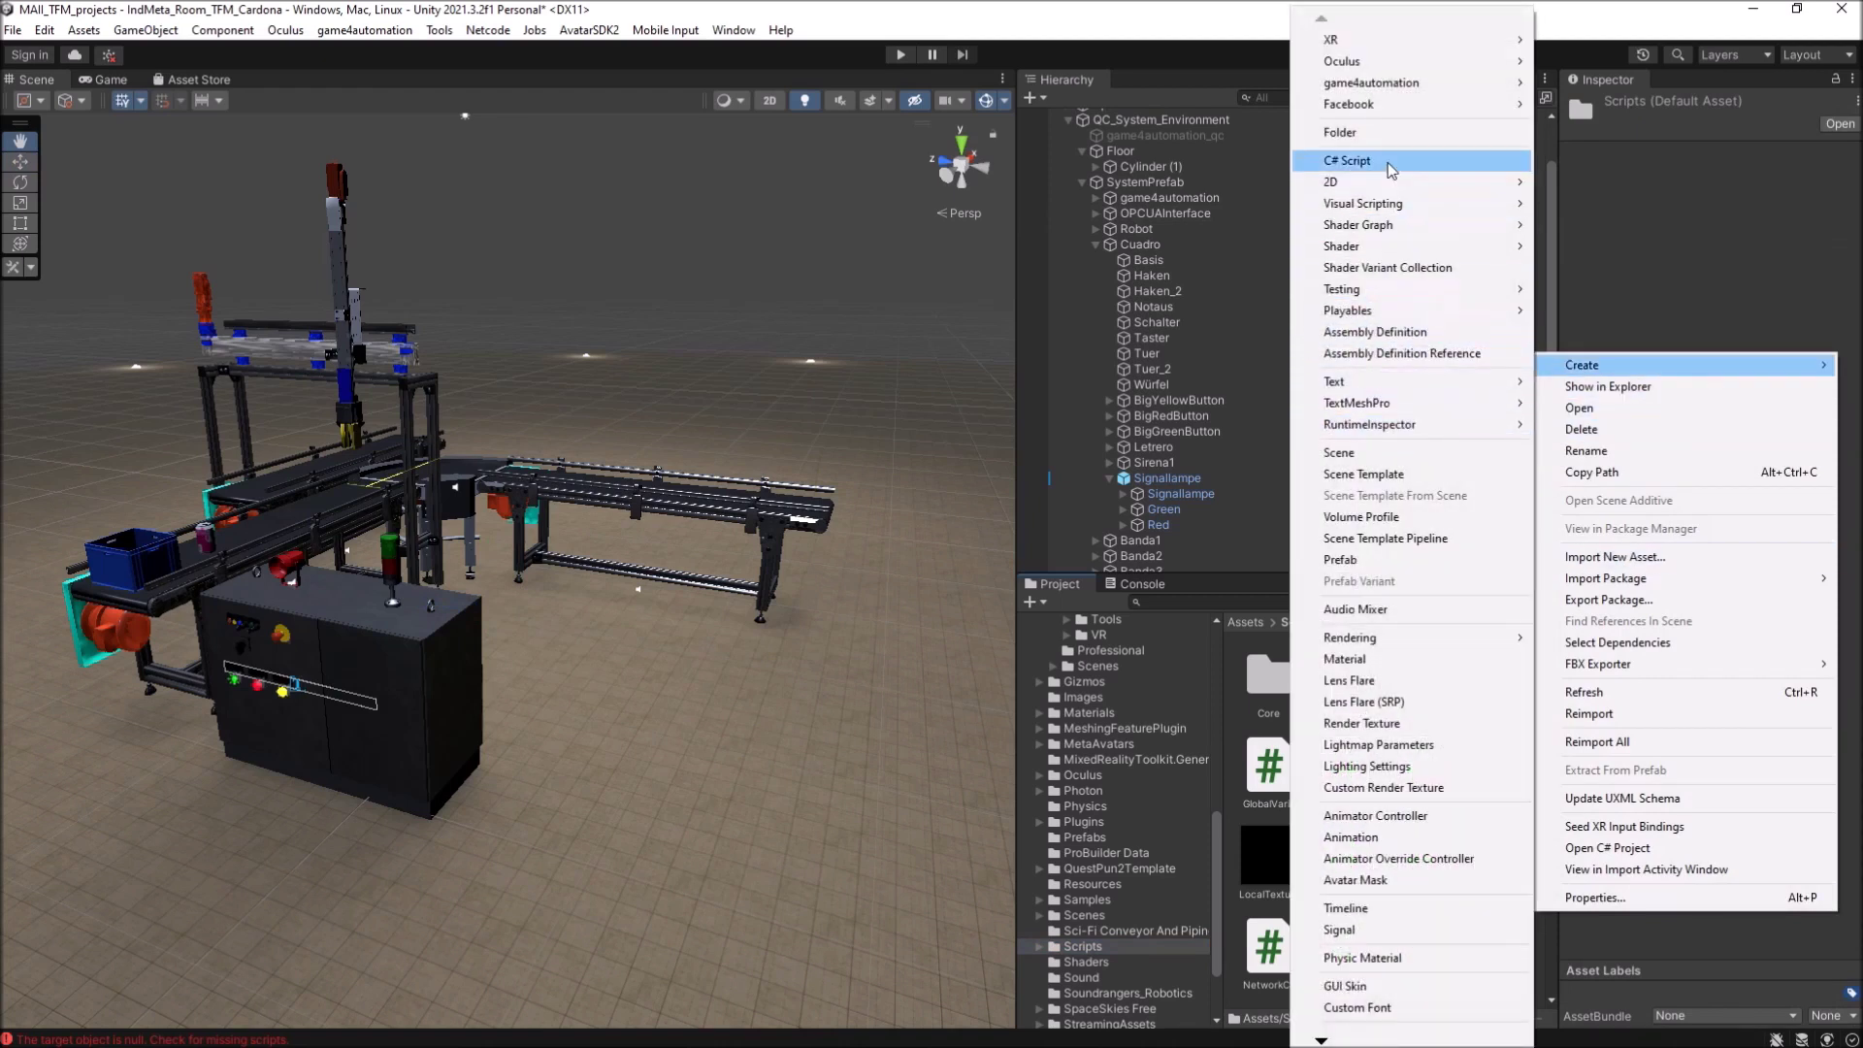
click(1387, 161)
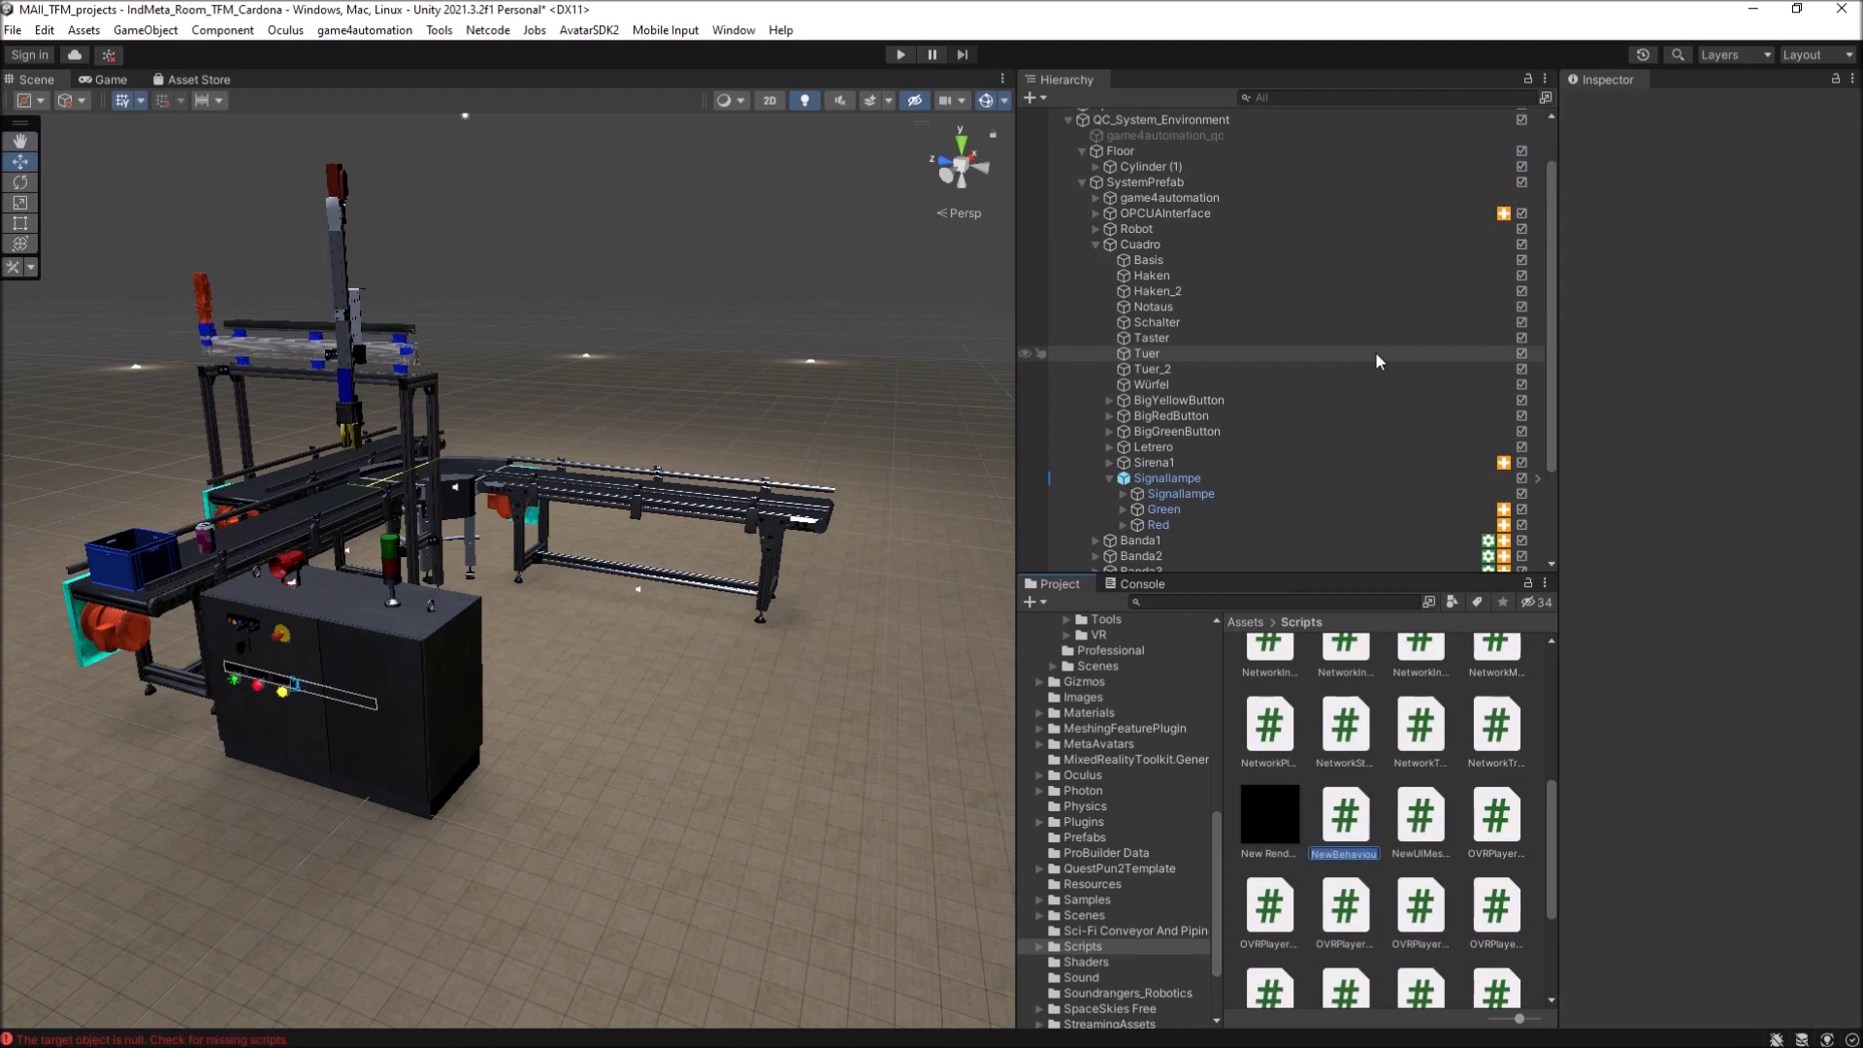
text(news)
text(crip)
text(t)
key(Return)
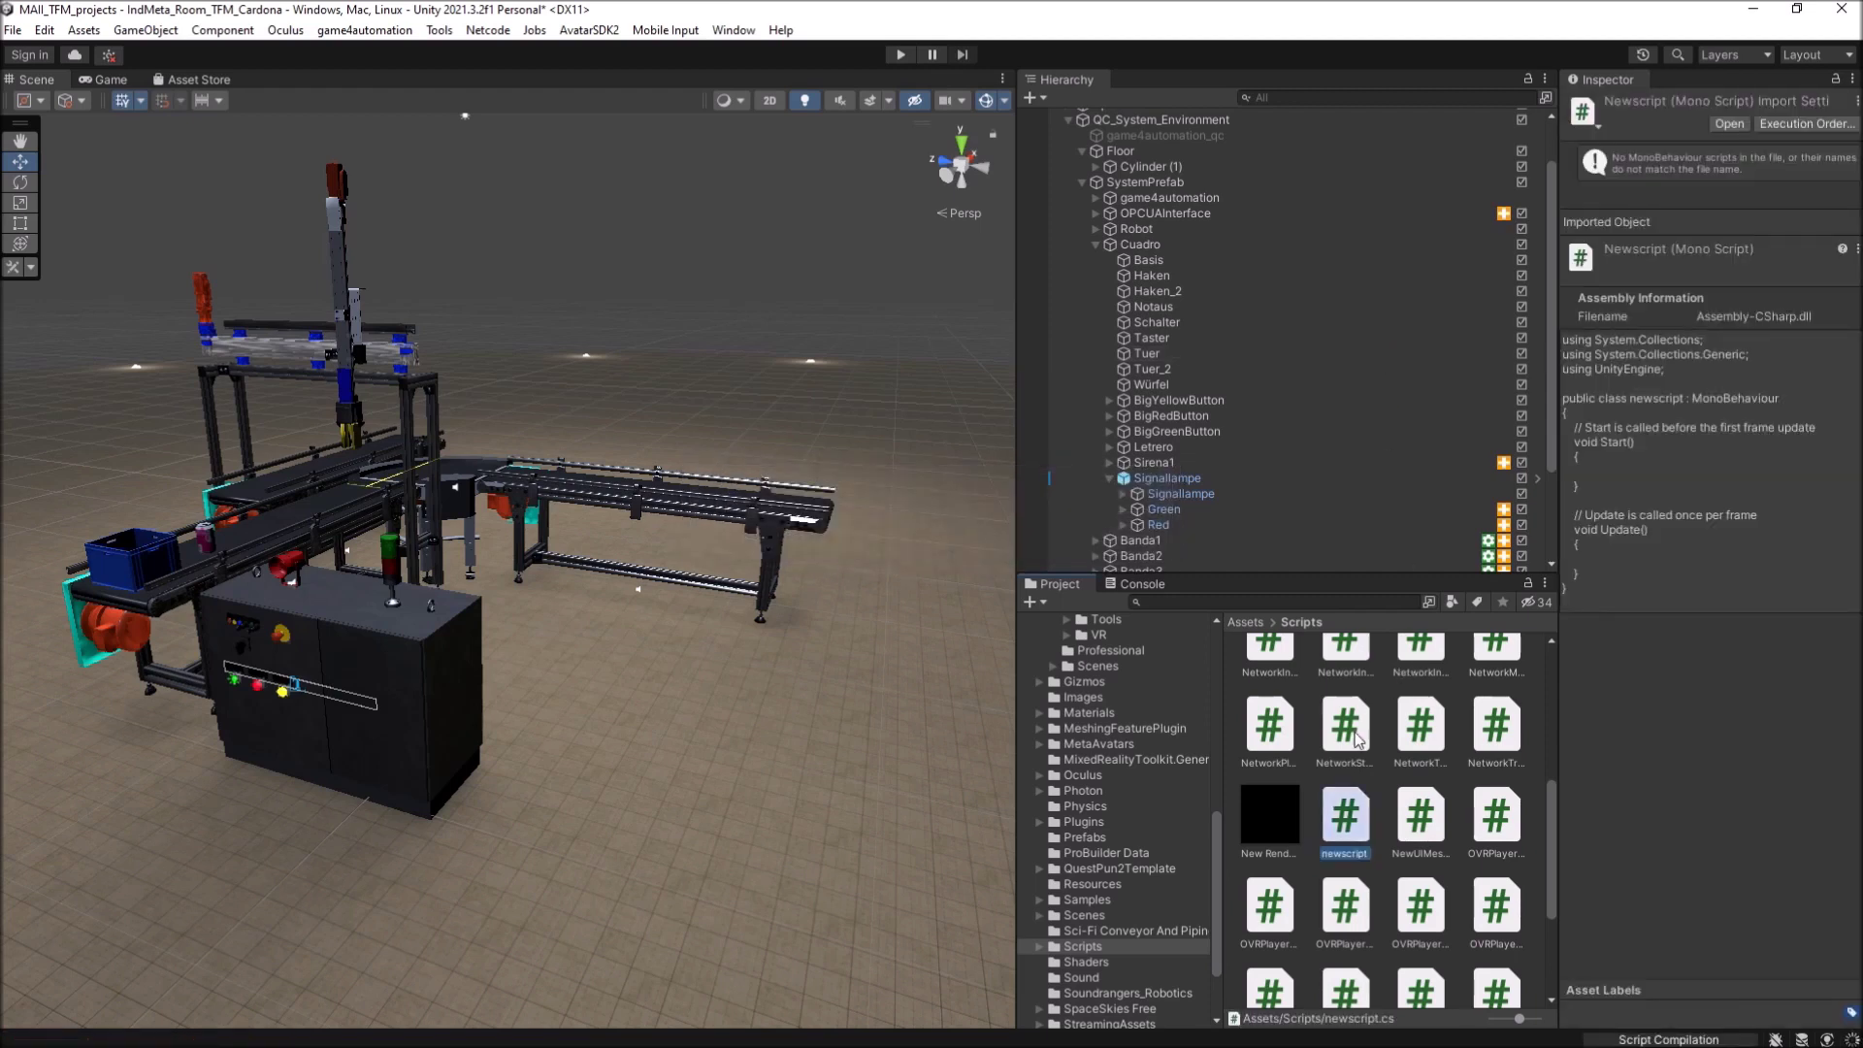
Step: Remove the broken missing-script component from the OPCUAInterface object
click(1128, 215)
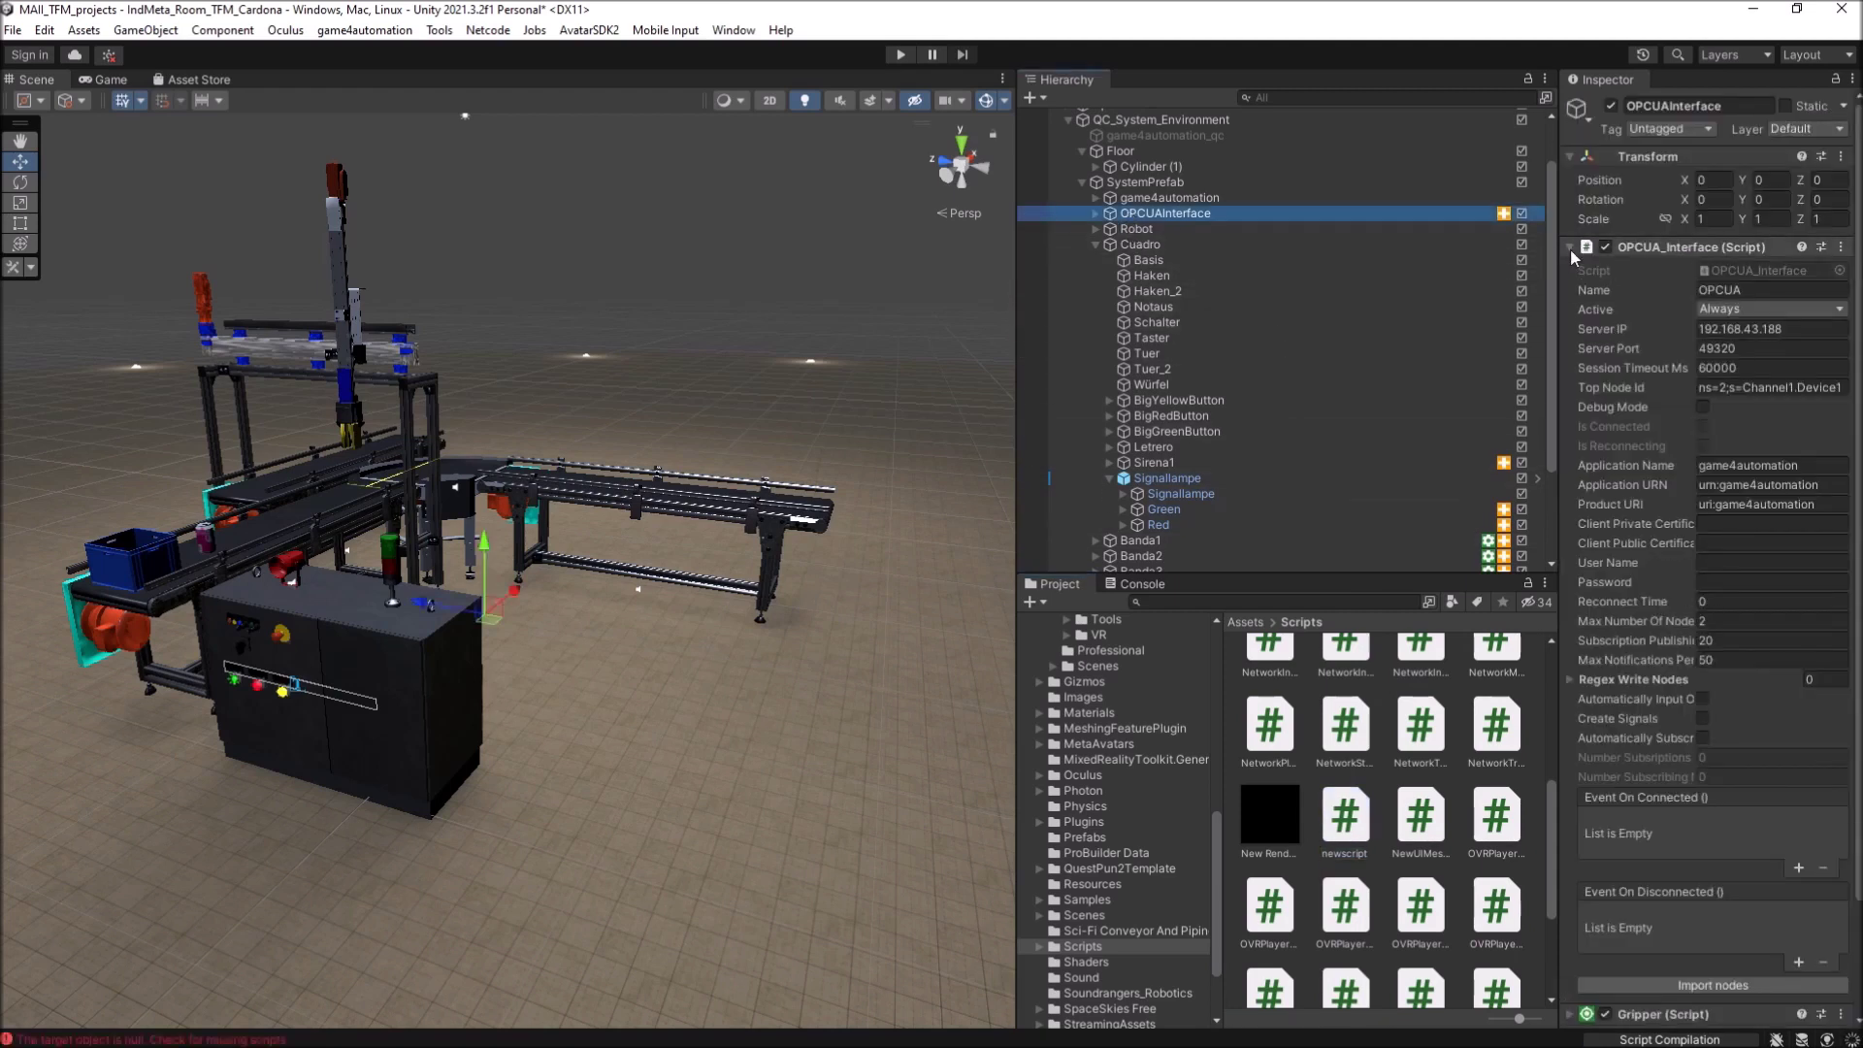
click(1570, 248)
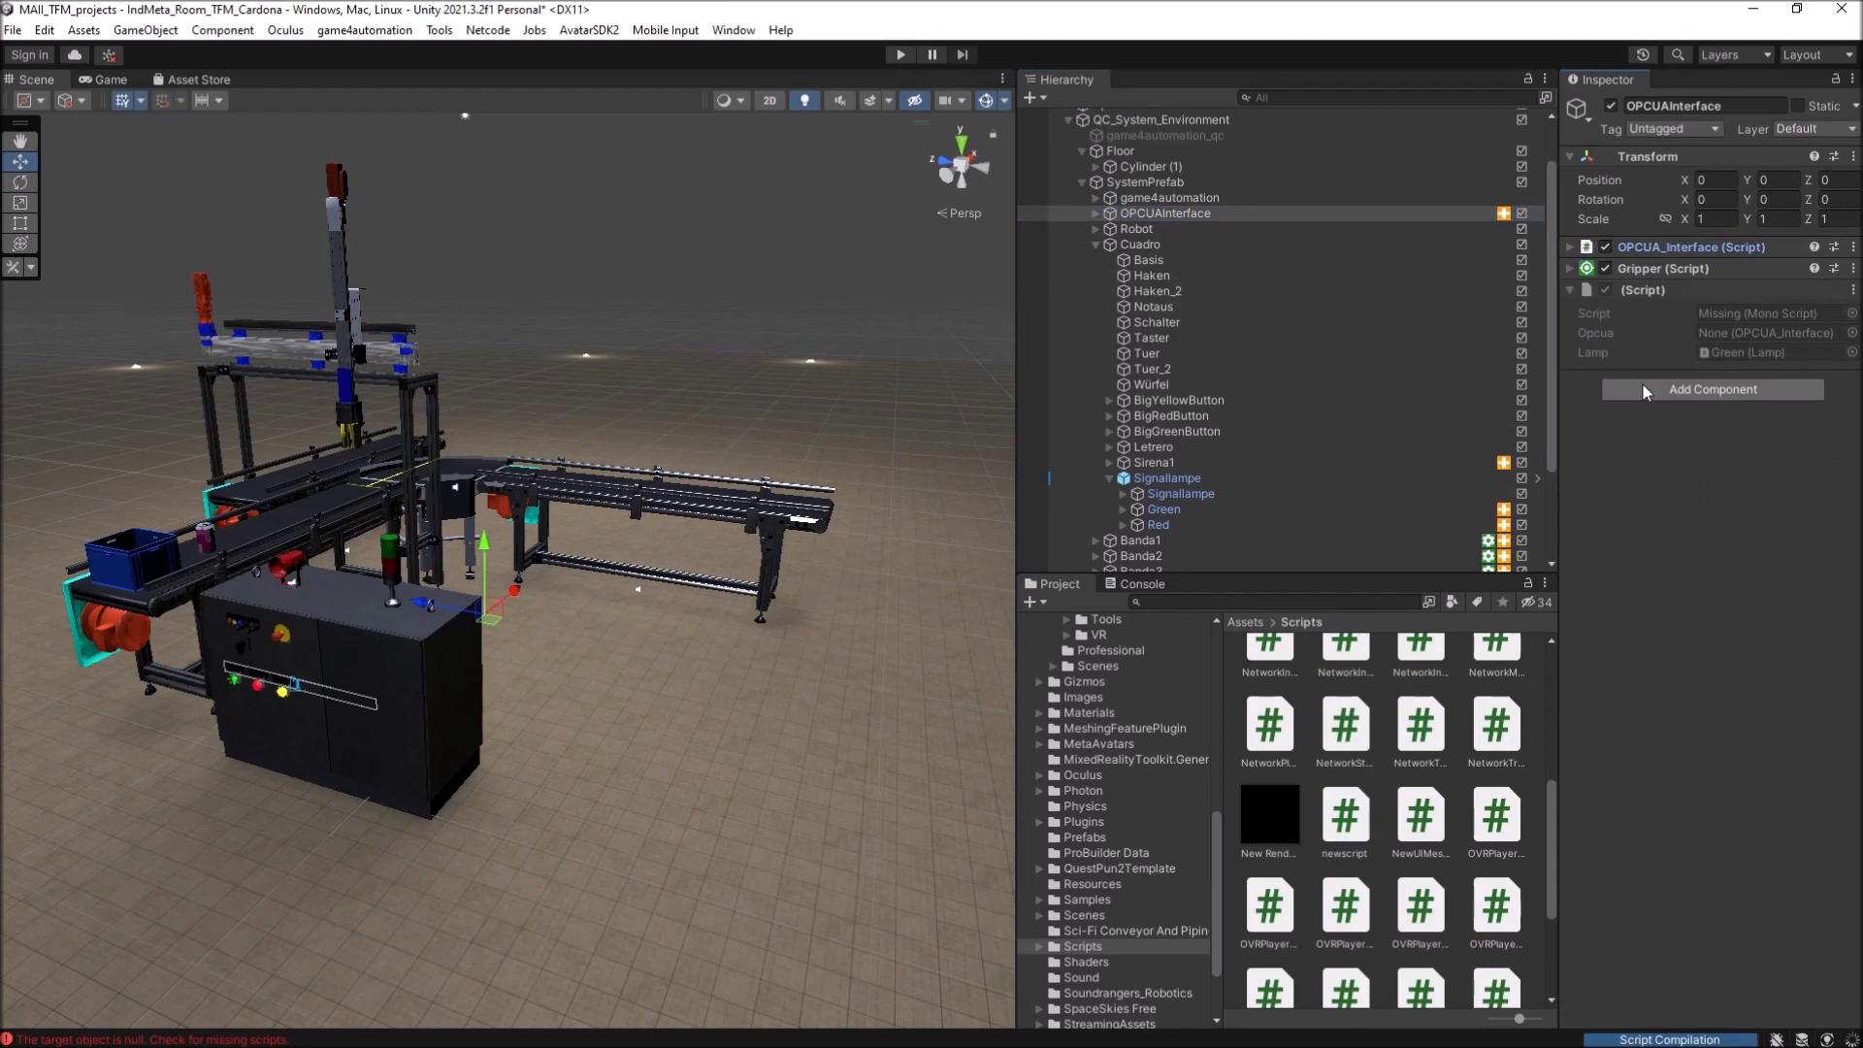
click(1643, 388)
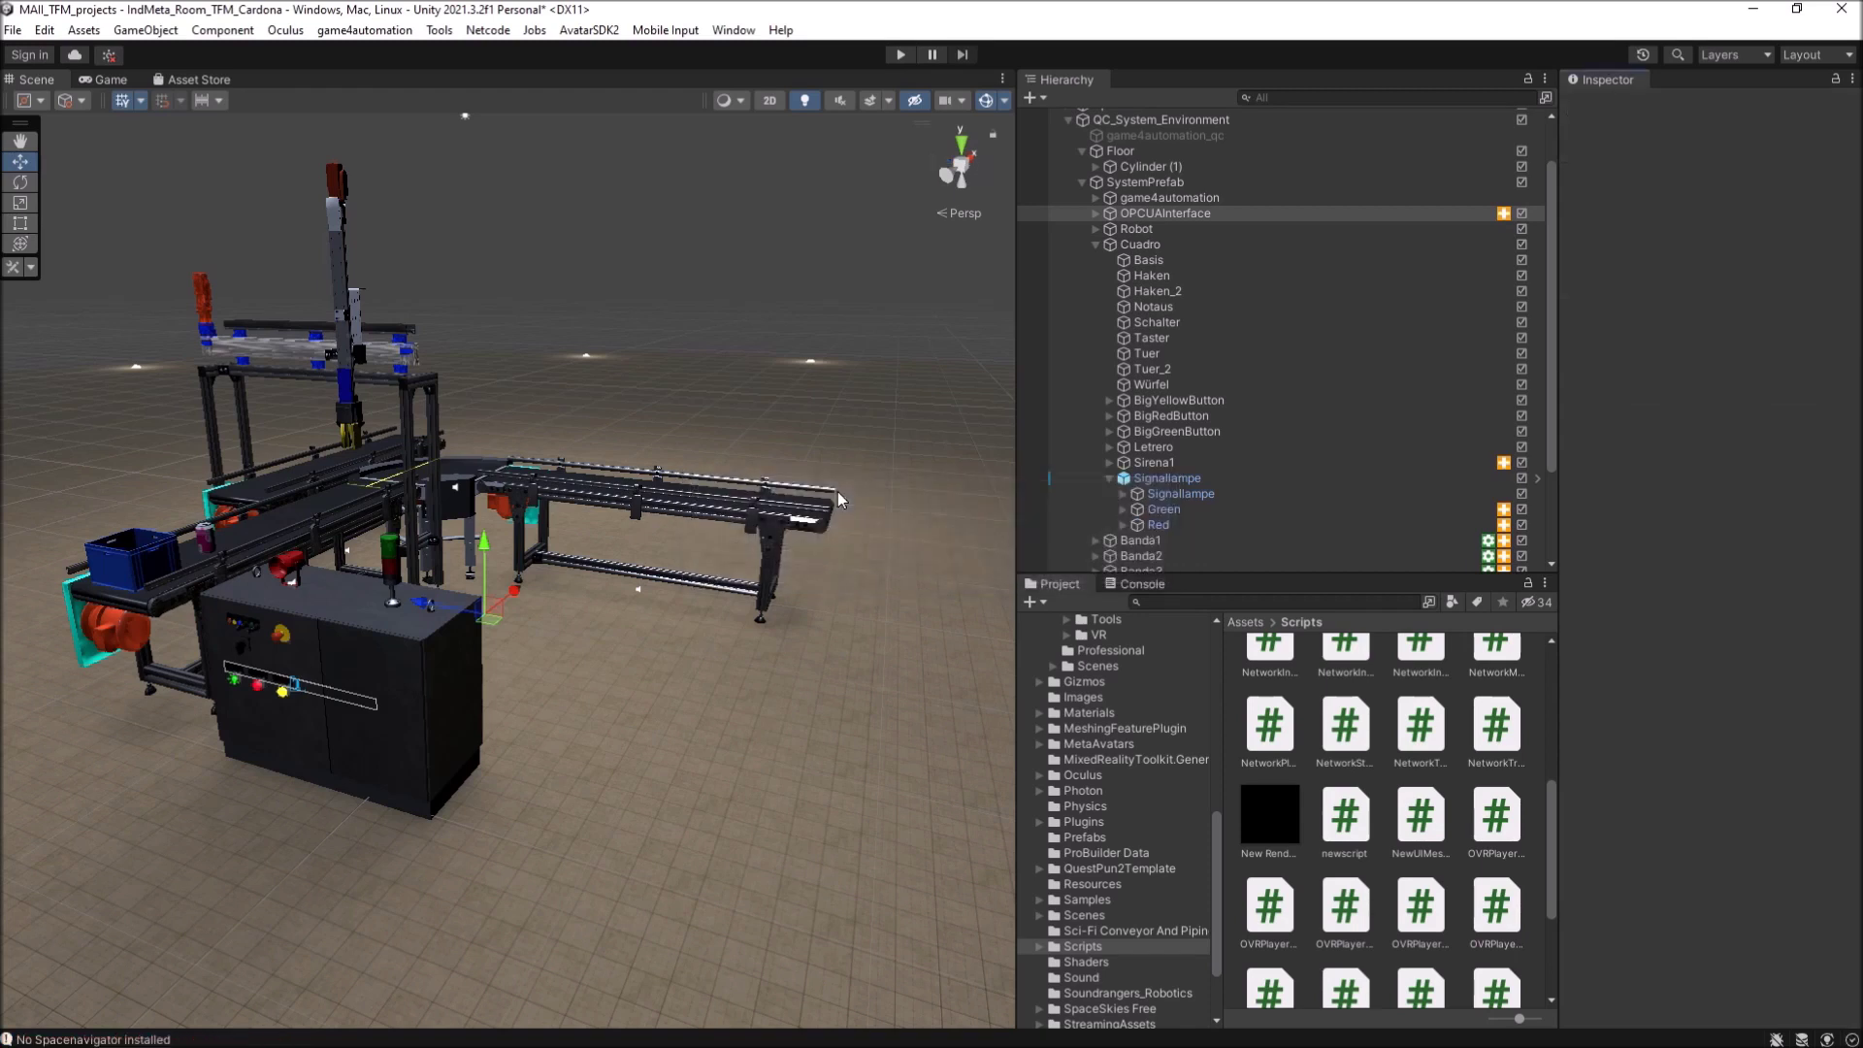
click(1712, 389)
text(n)
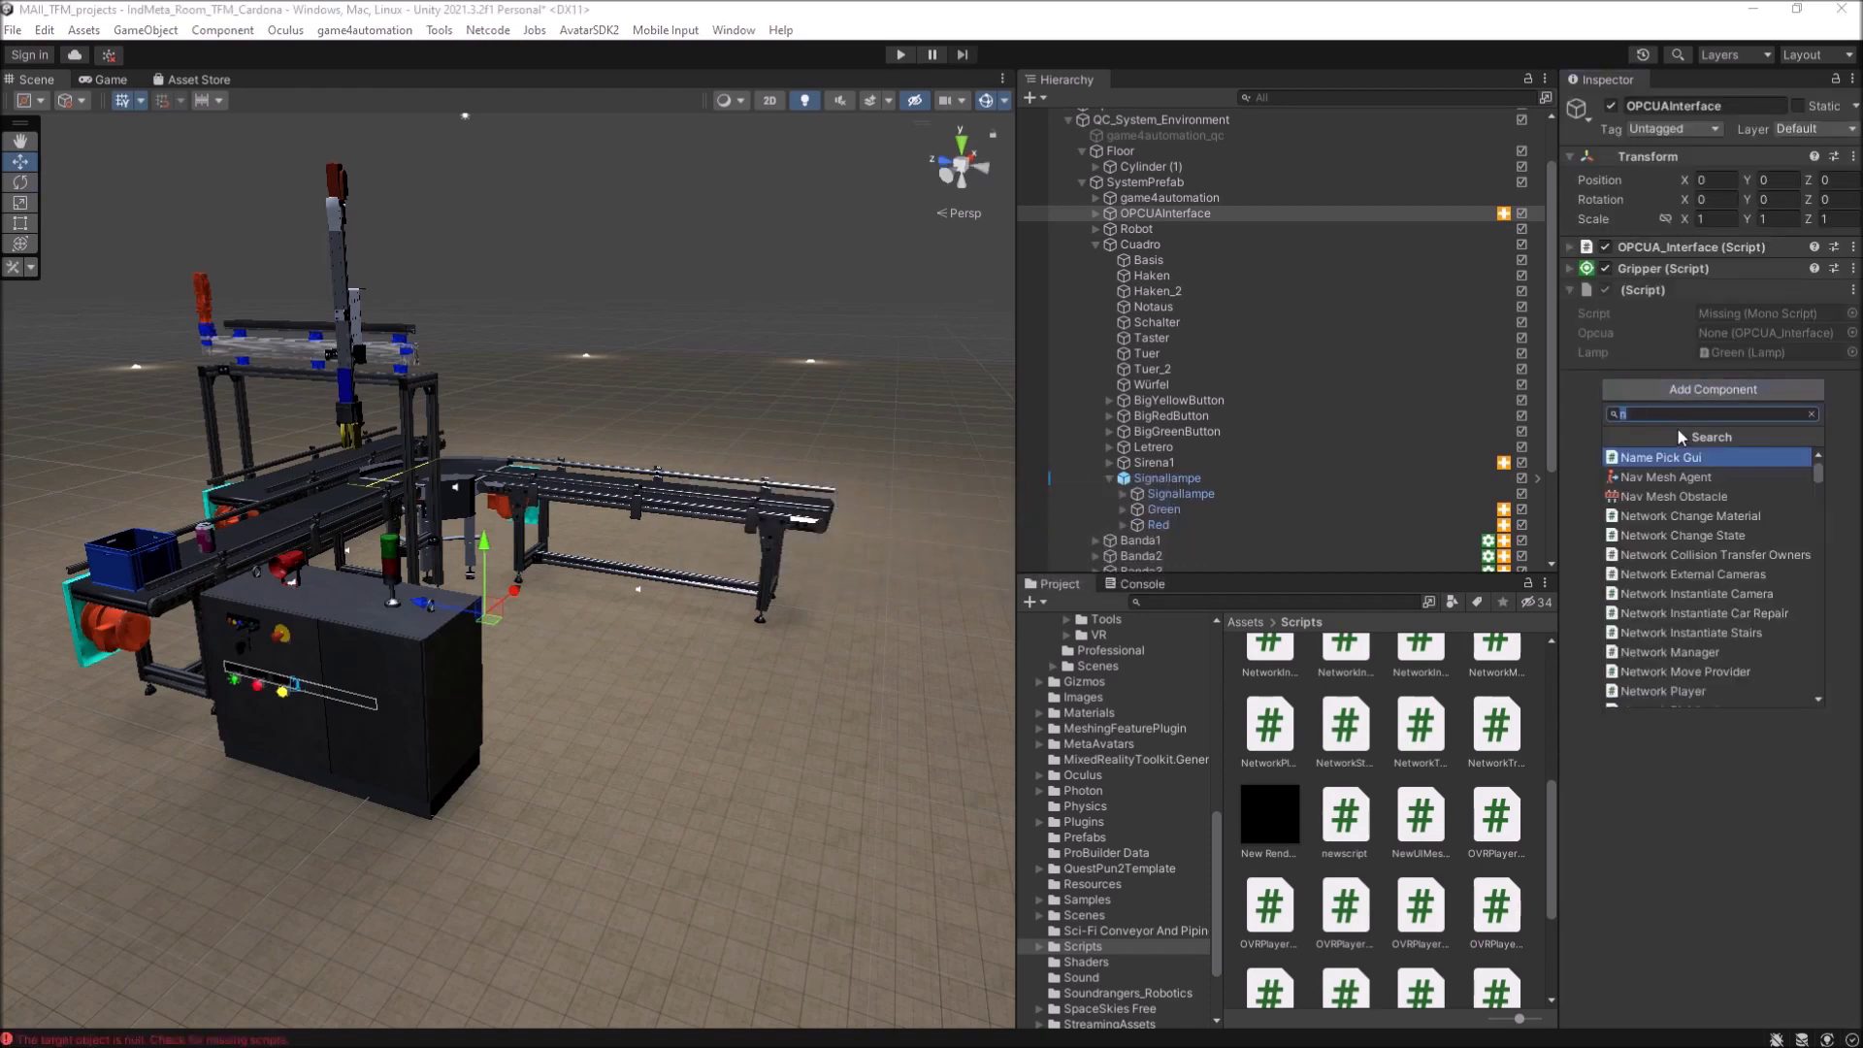
click(1574, 287)
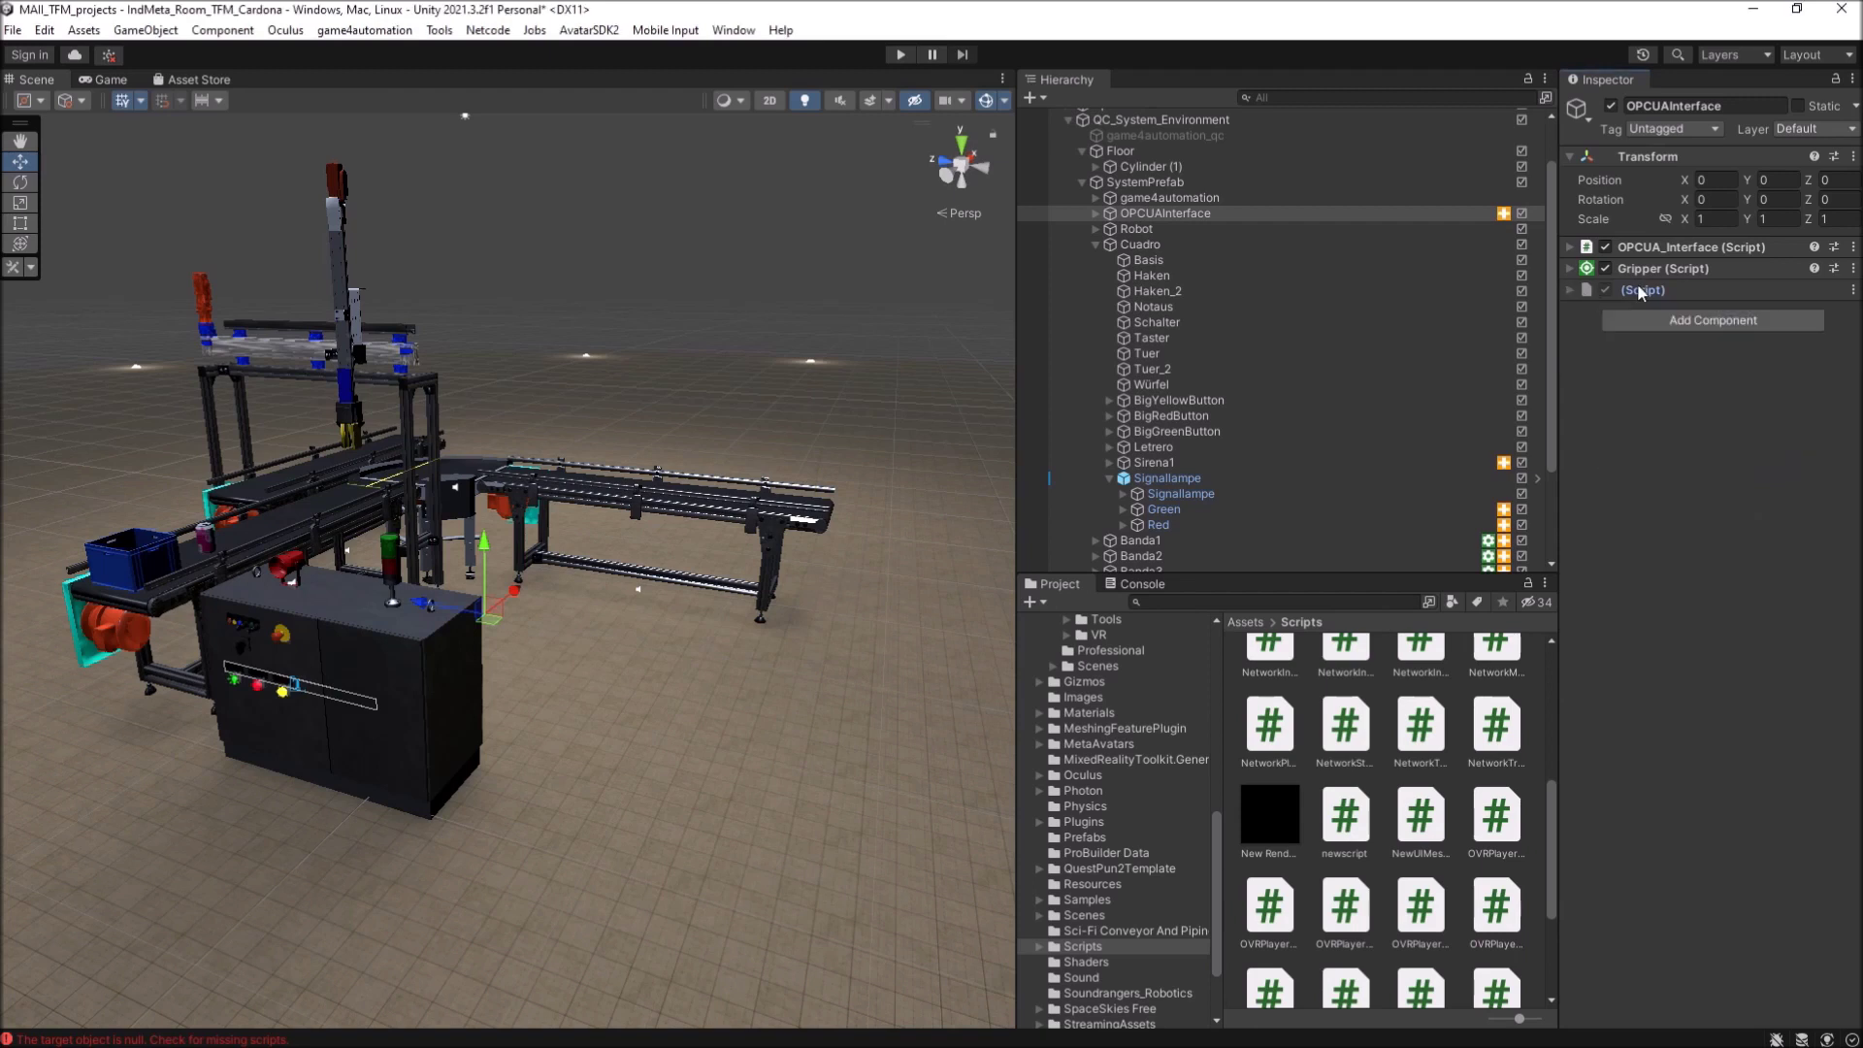
right_click(1642, 290)
click(1663, 328)
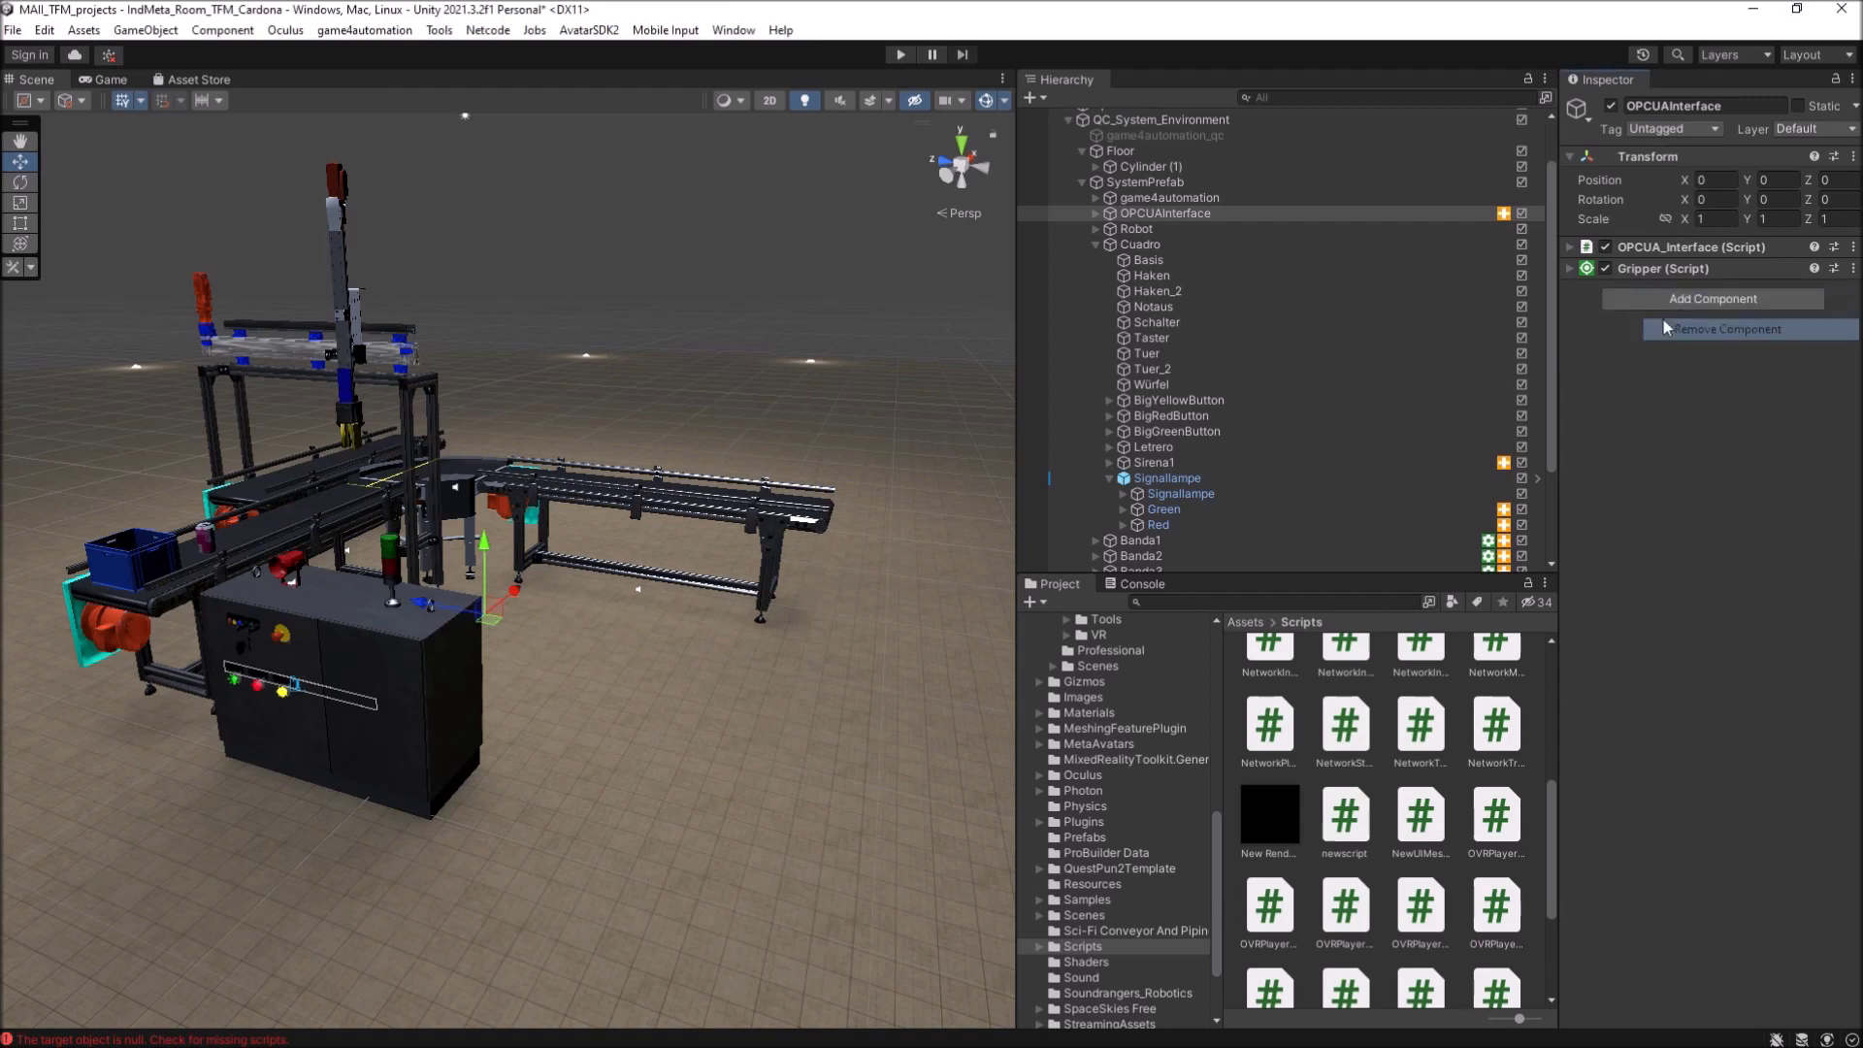
Step: Search 'news' in Add Component and attach Newscript to OPCUAInterface
click(1655, 303)
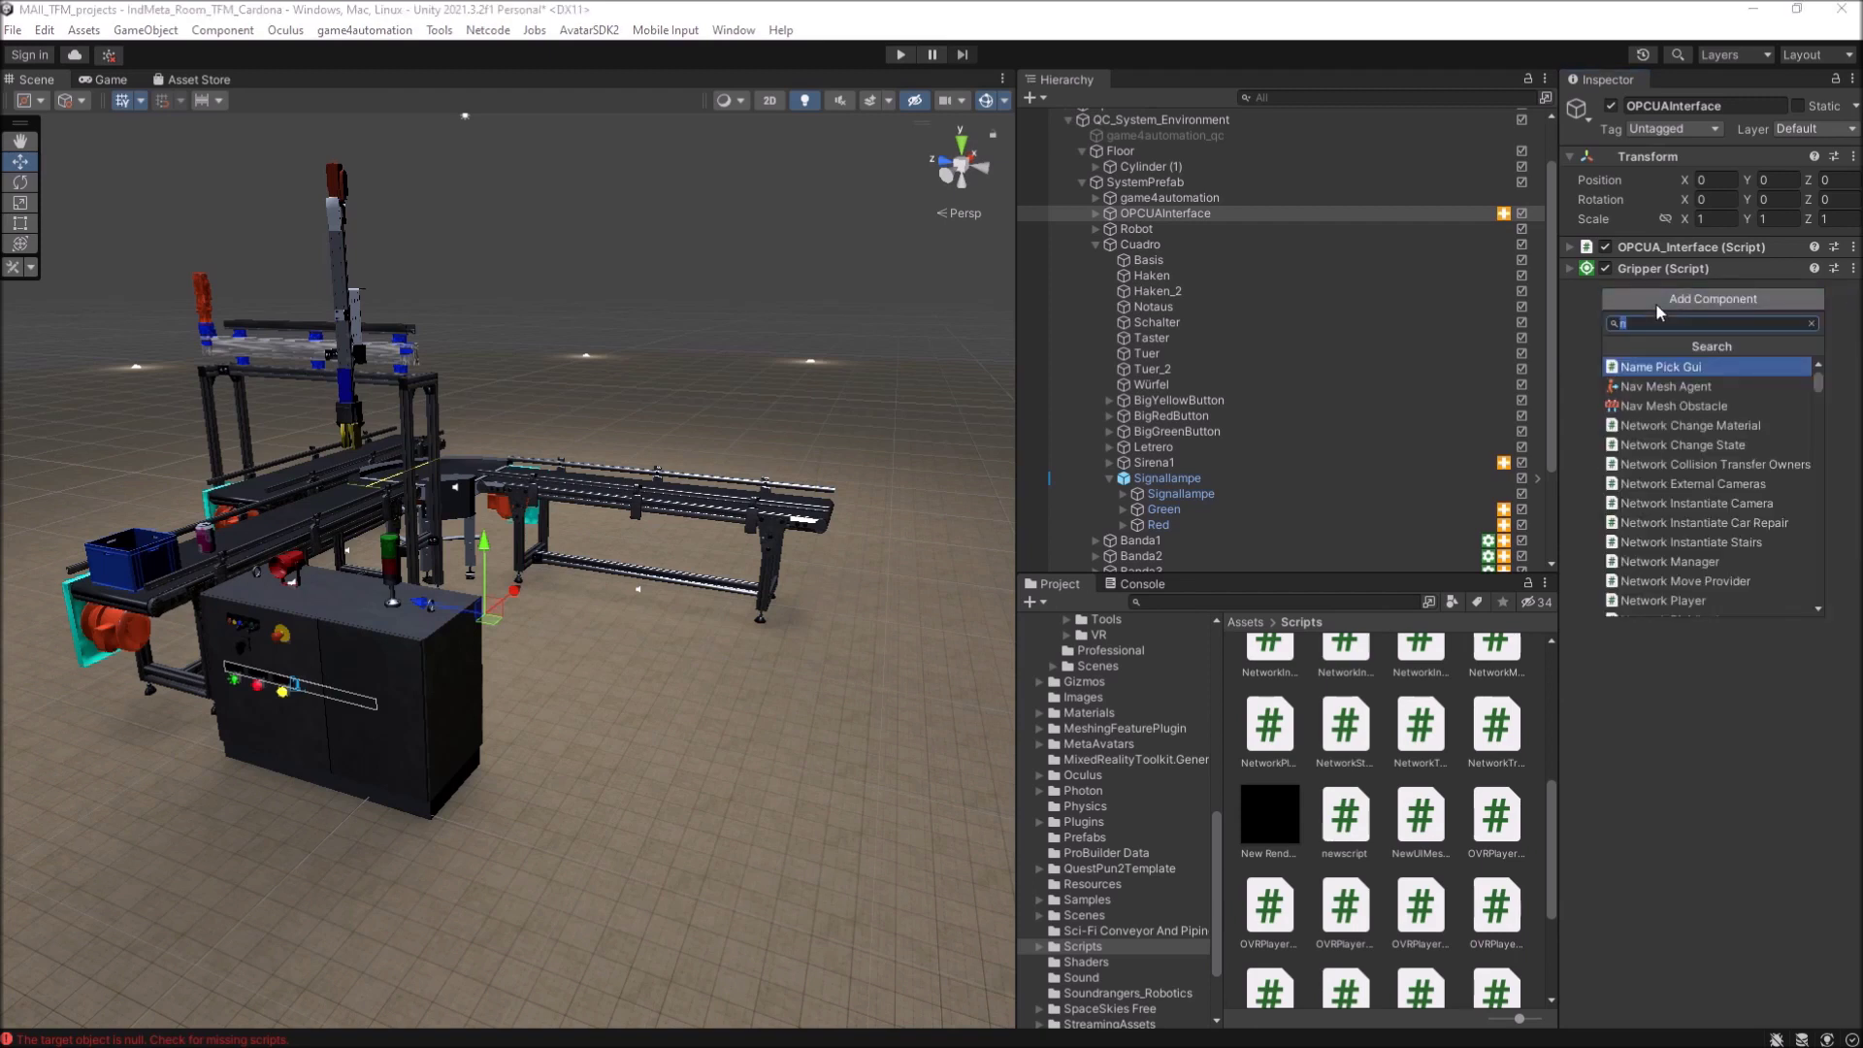
text(ne)
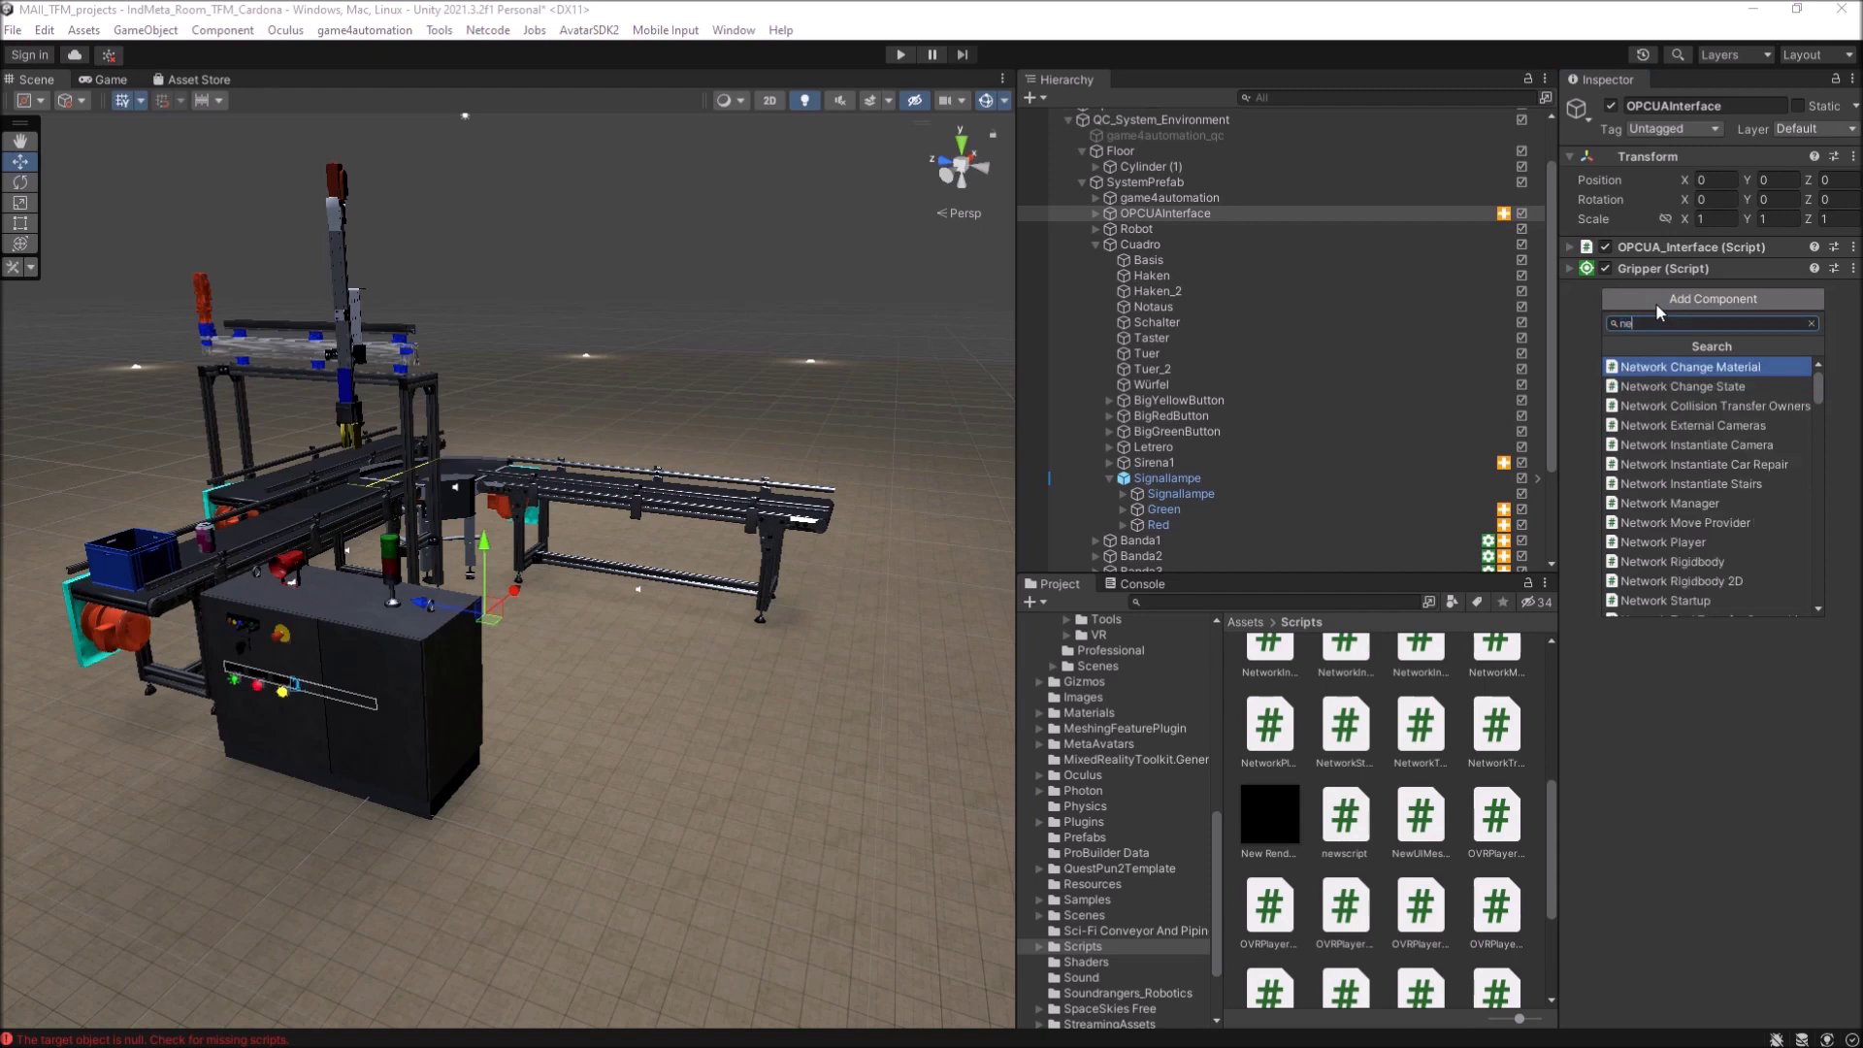
text(wscrip)
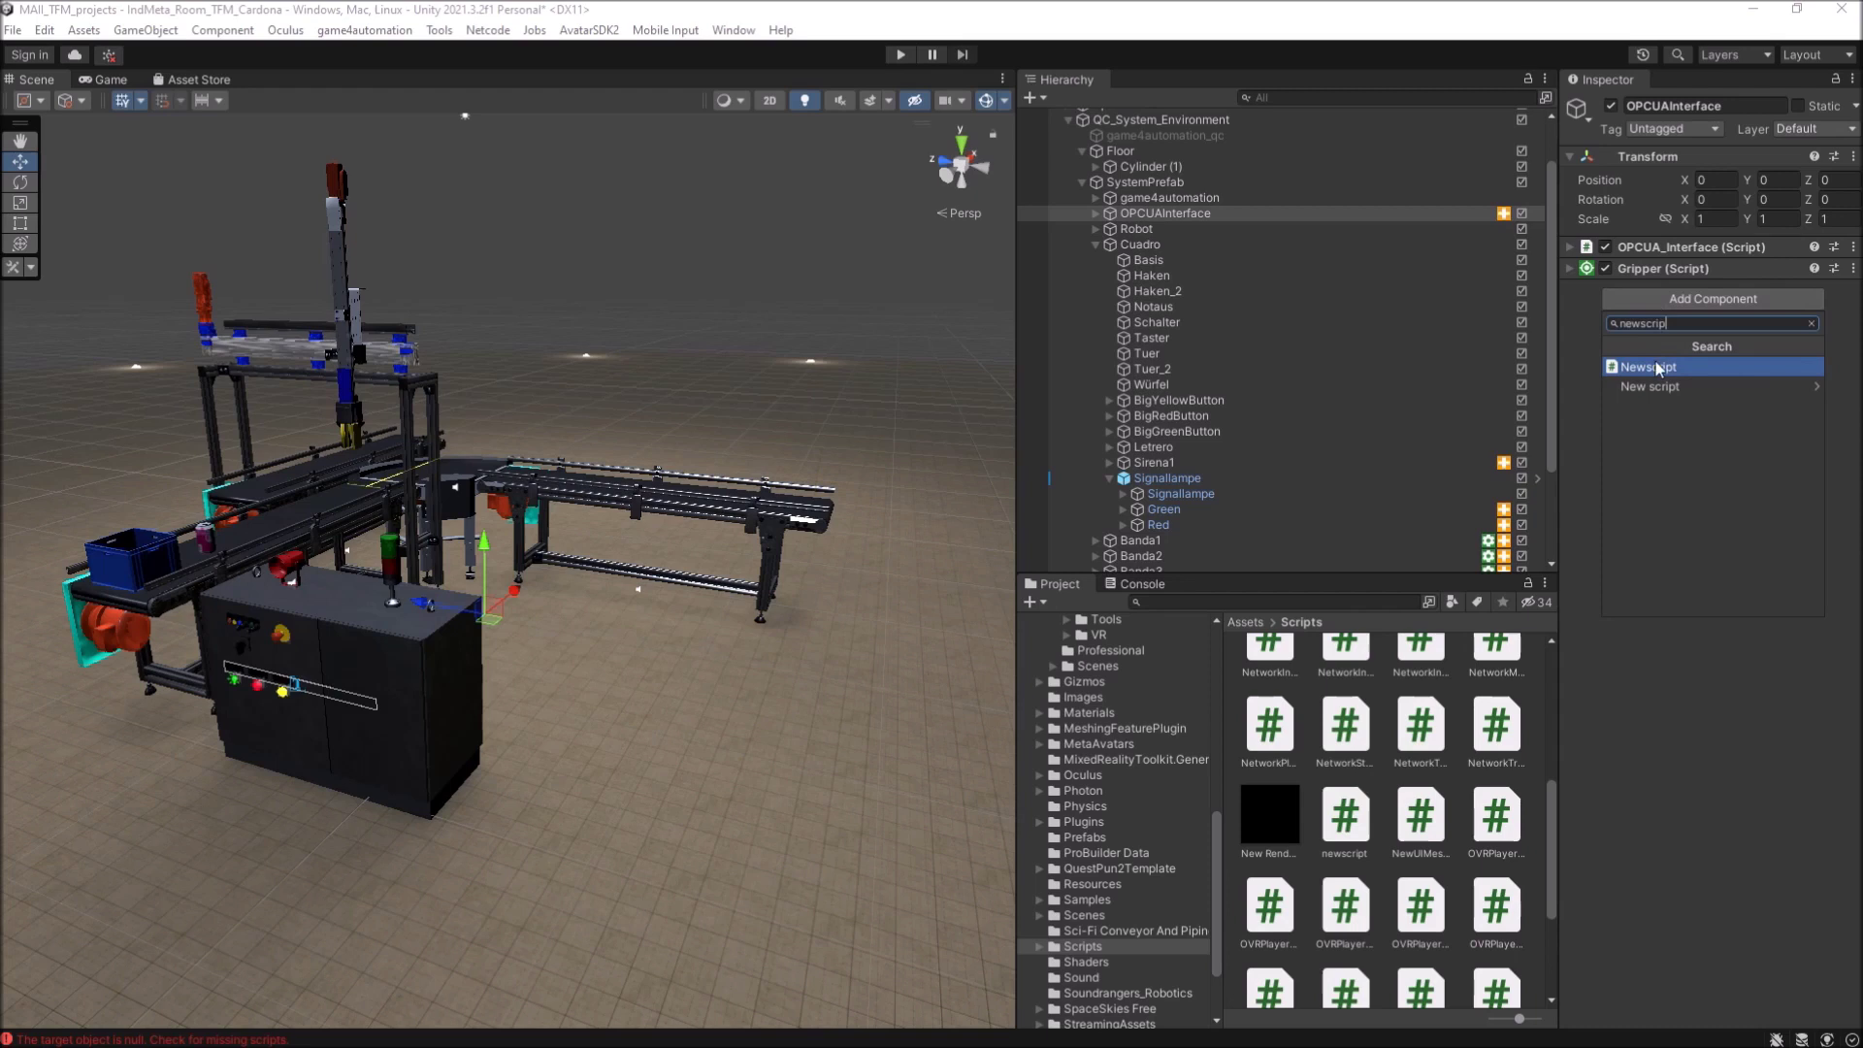
click(1656, 367)
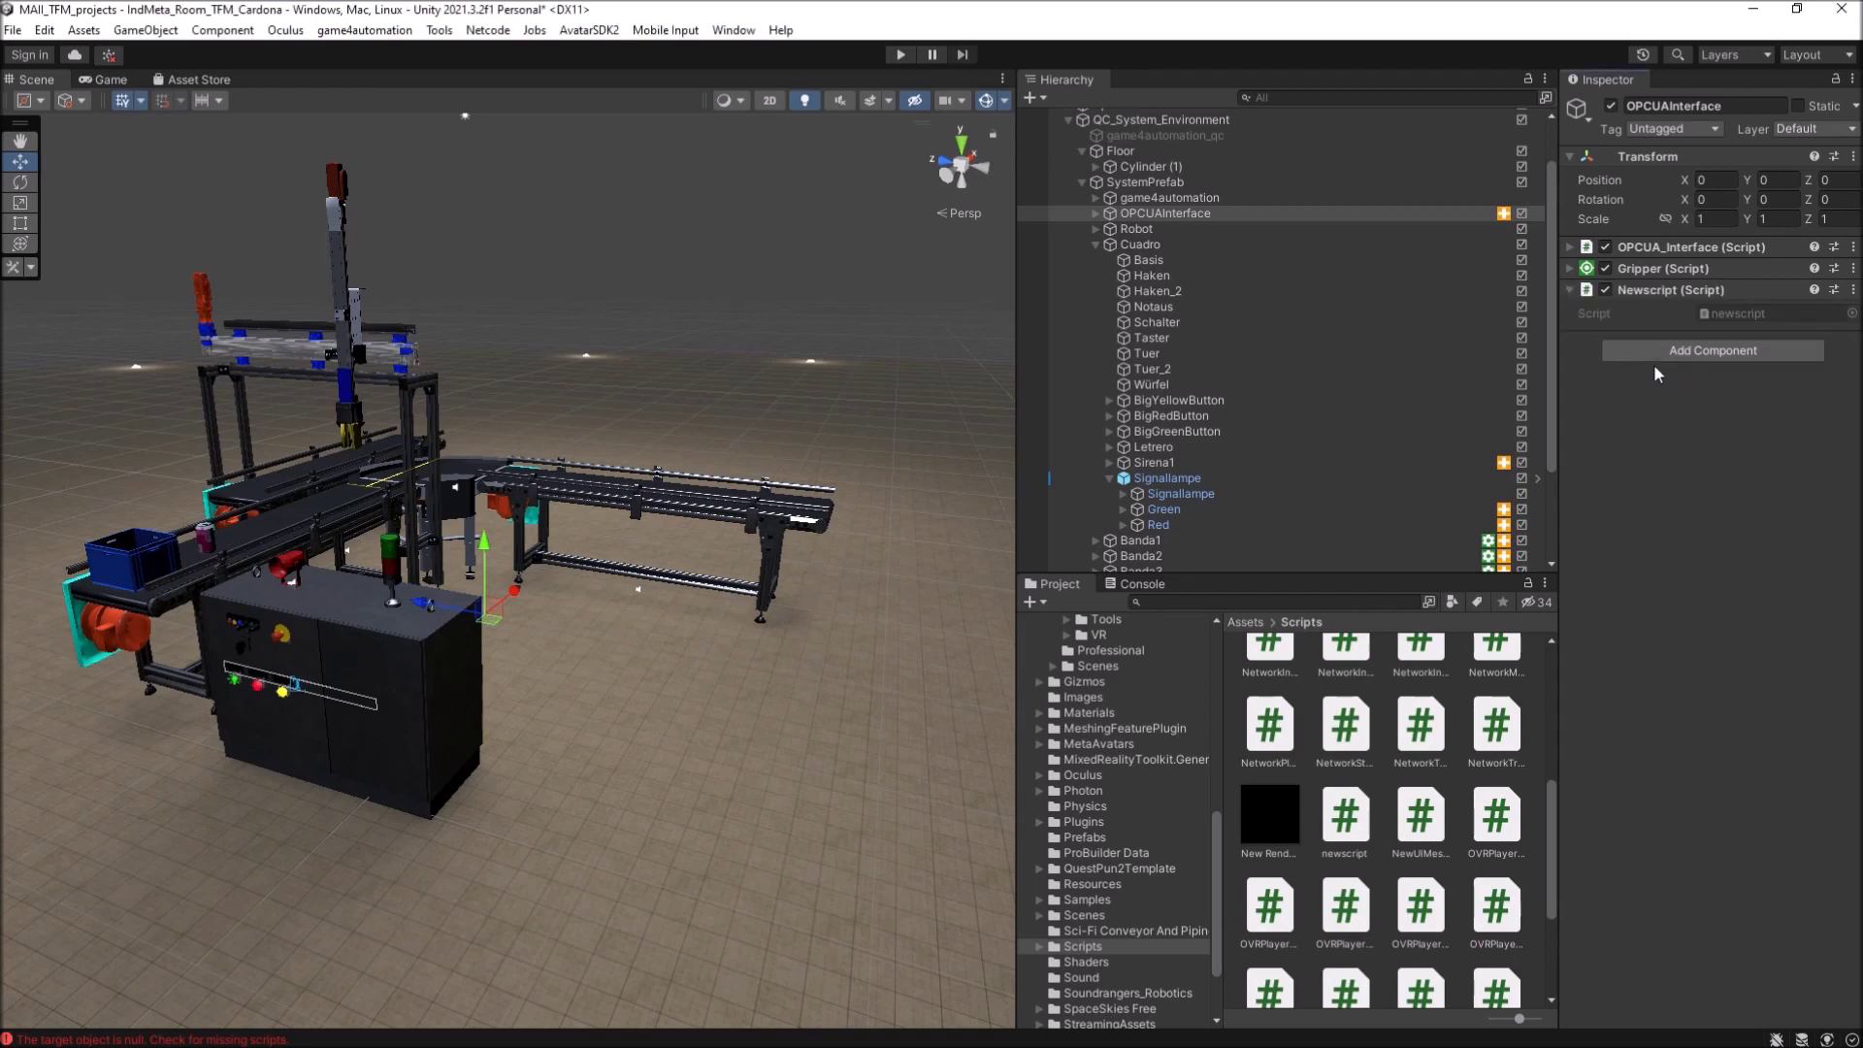
Step: Open newscript.cs and paste 'namespace game4automation {' above the newscript class
double_click(1785, 313)
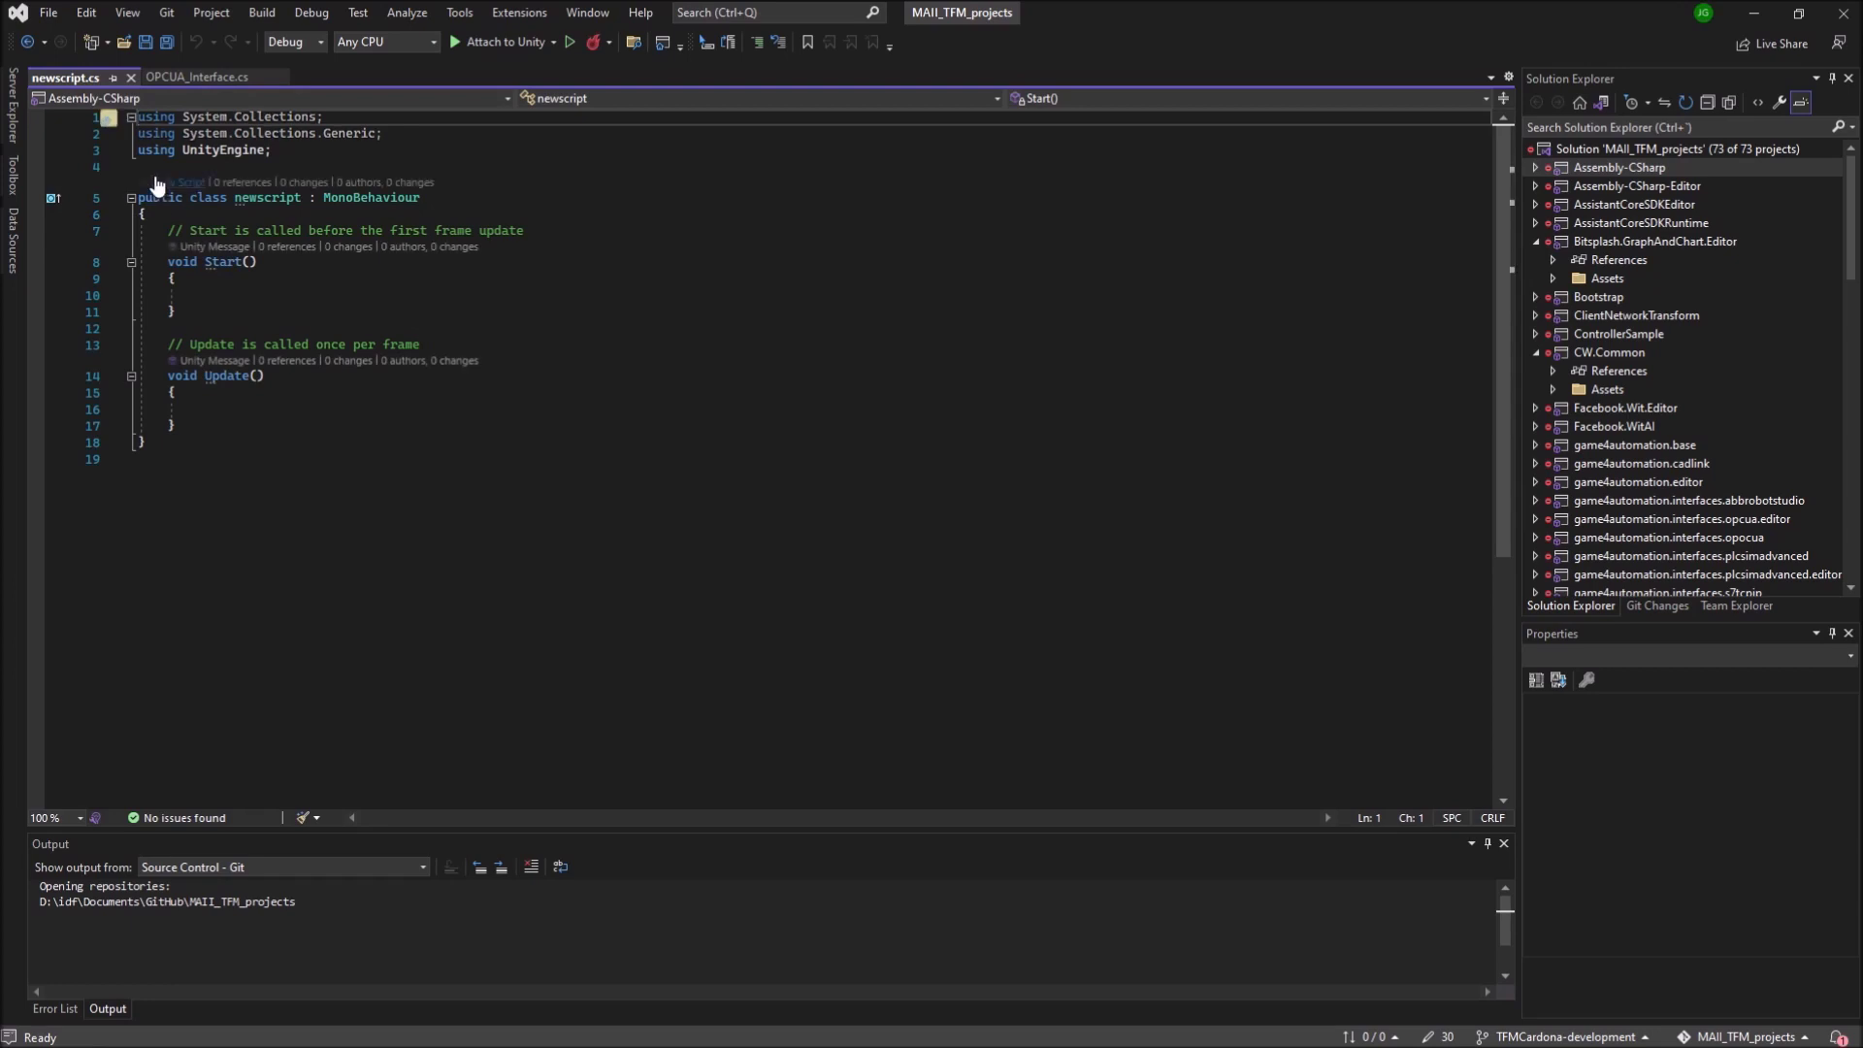
click(154, 169)
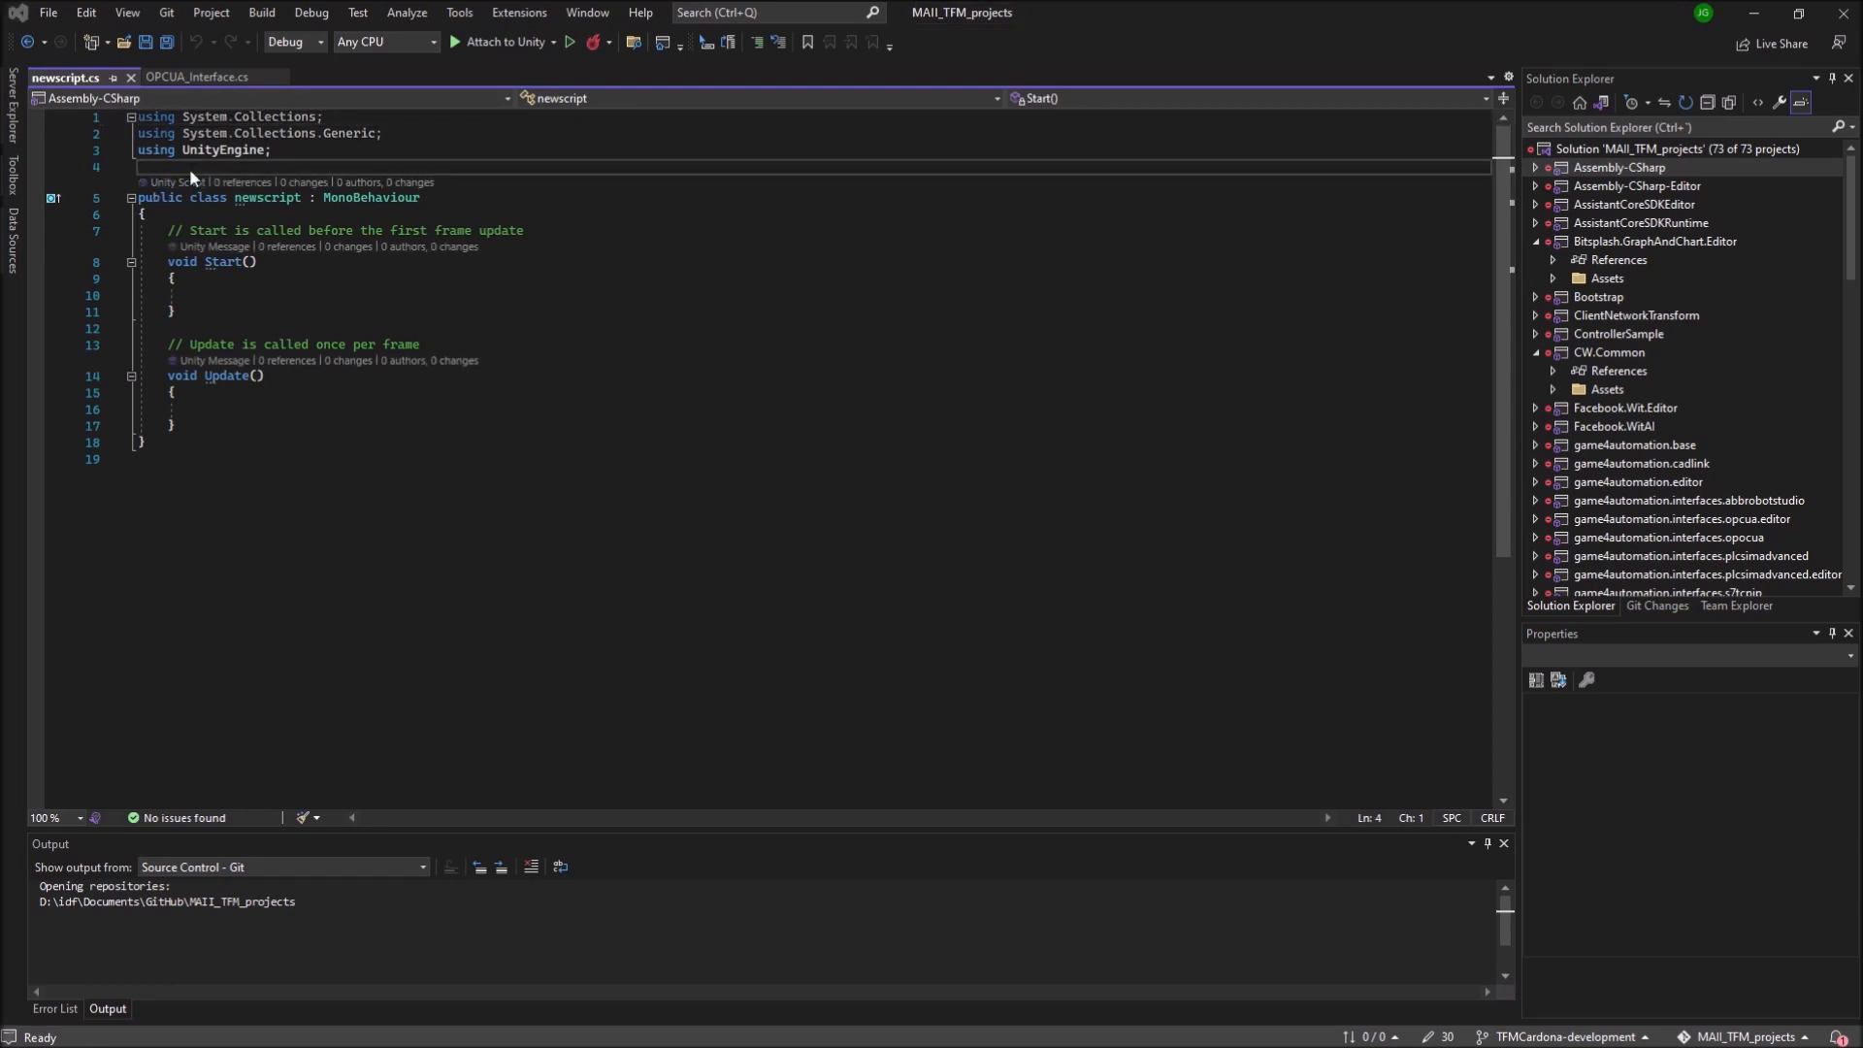
key(shift+F10)
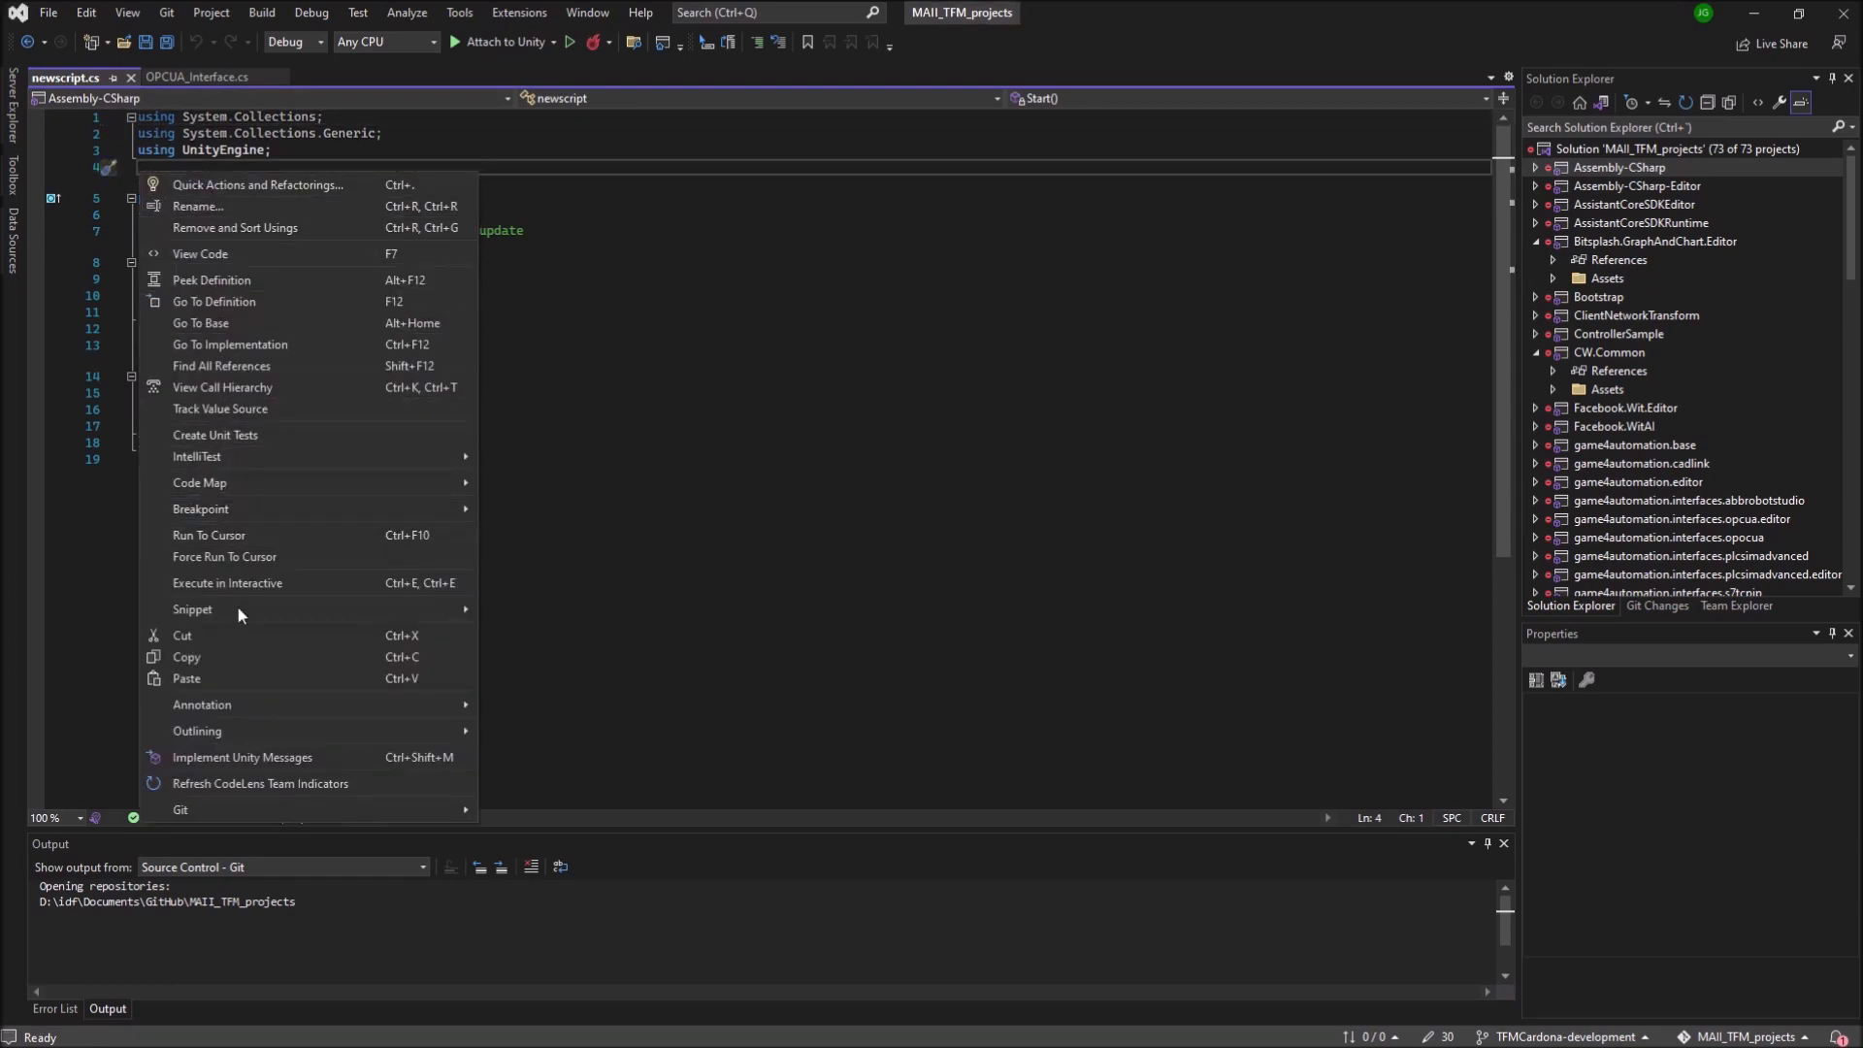
click(242, 669)
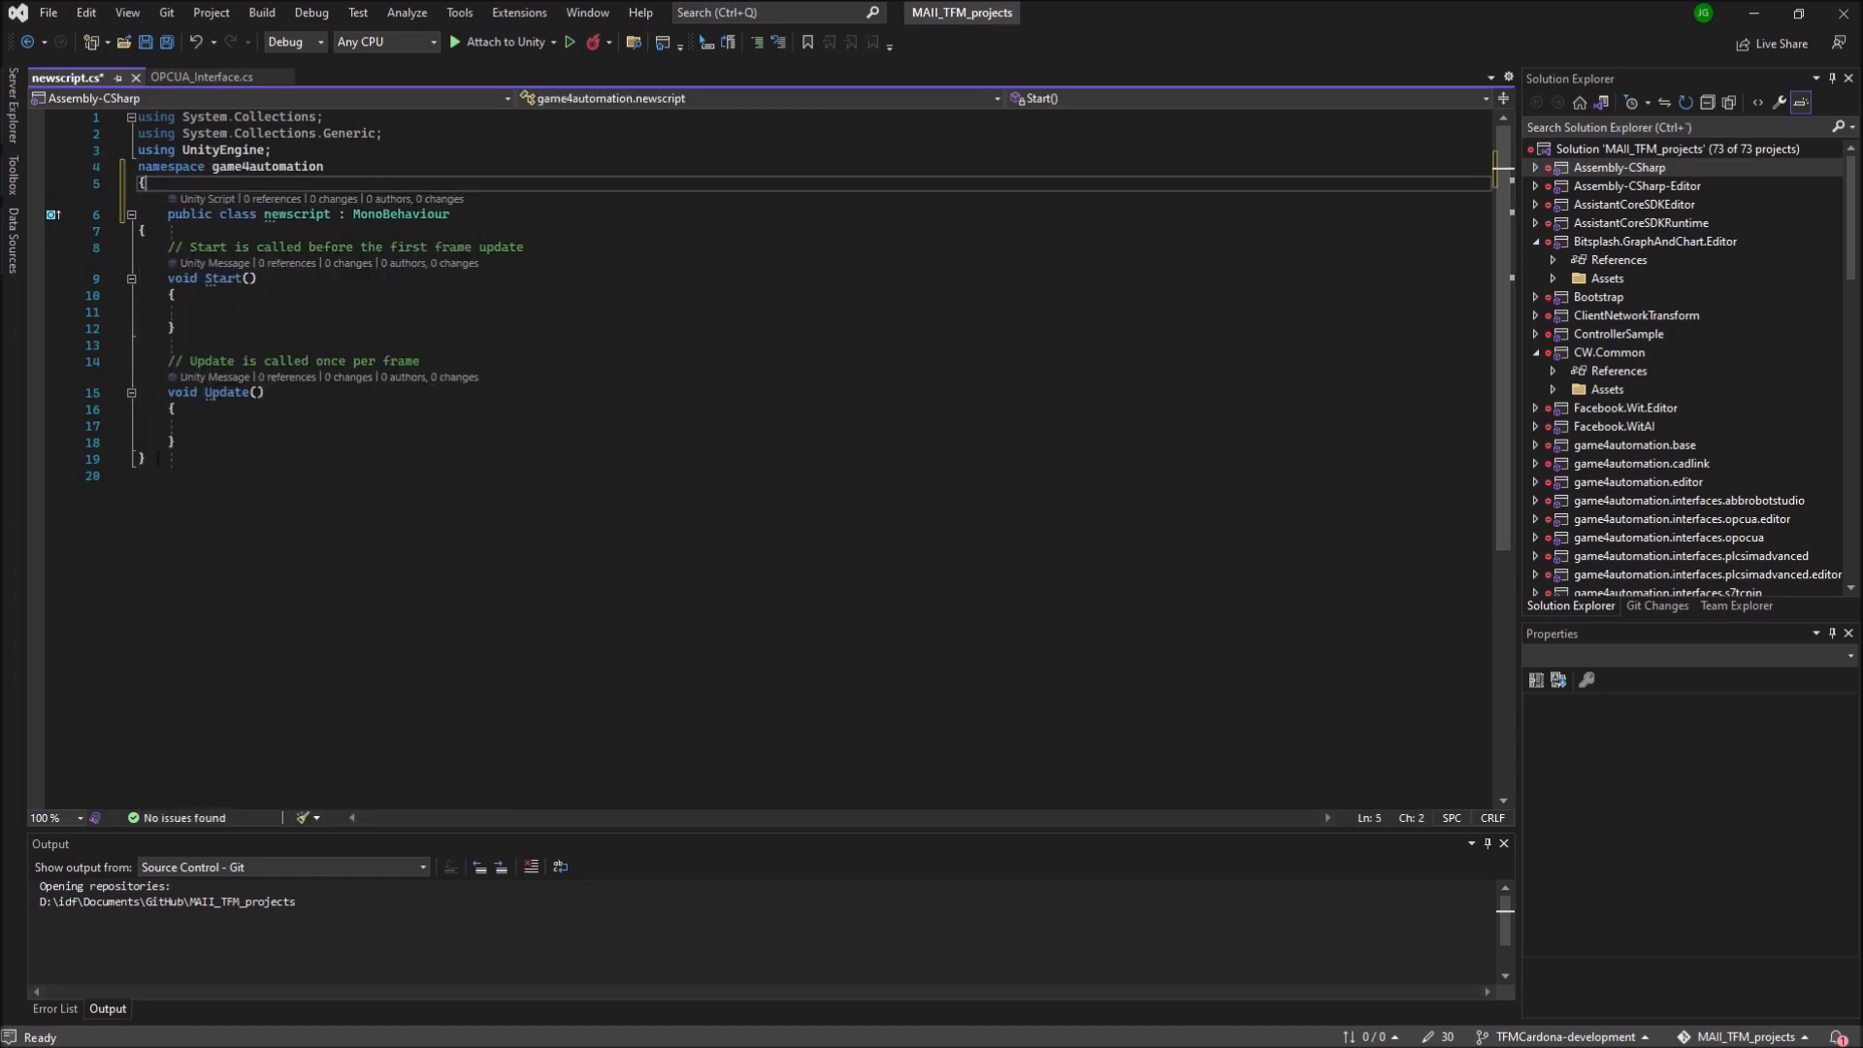
Step: Add a closing brace for the game4automation namespace and indent the class's opening brace
right_click(142, 456)
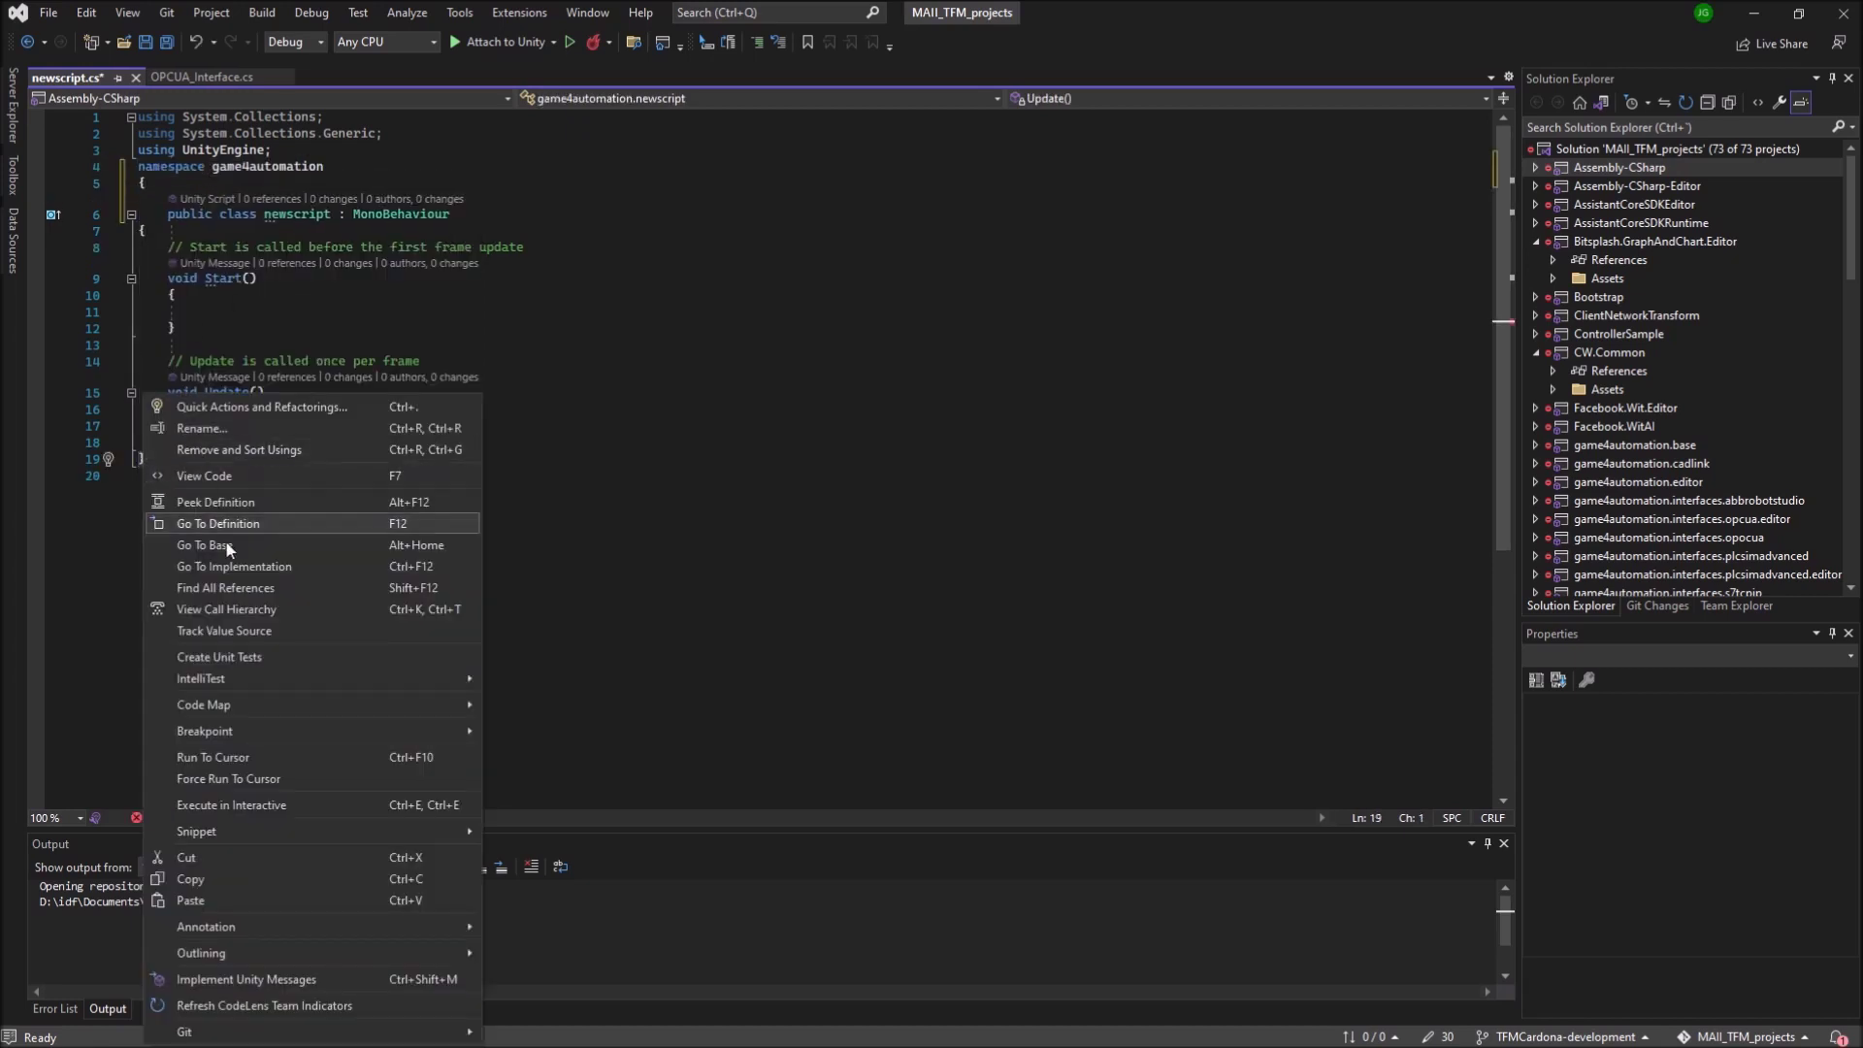
click(266, 878)
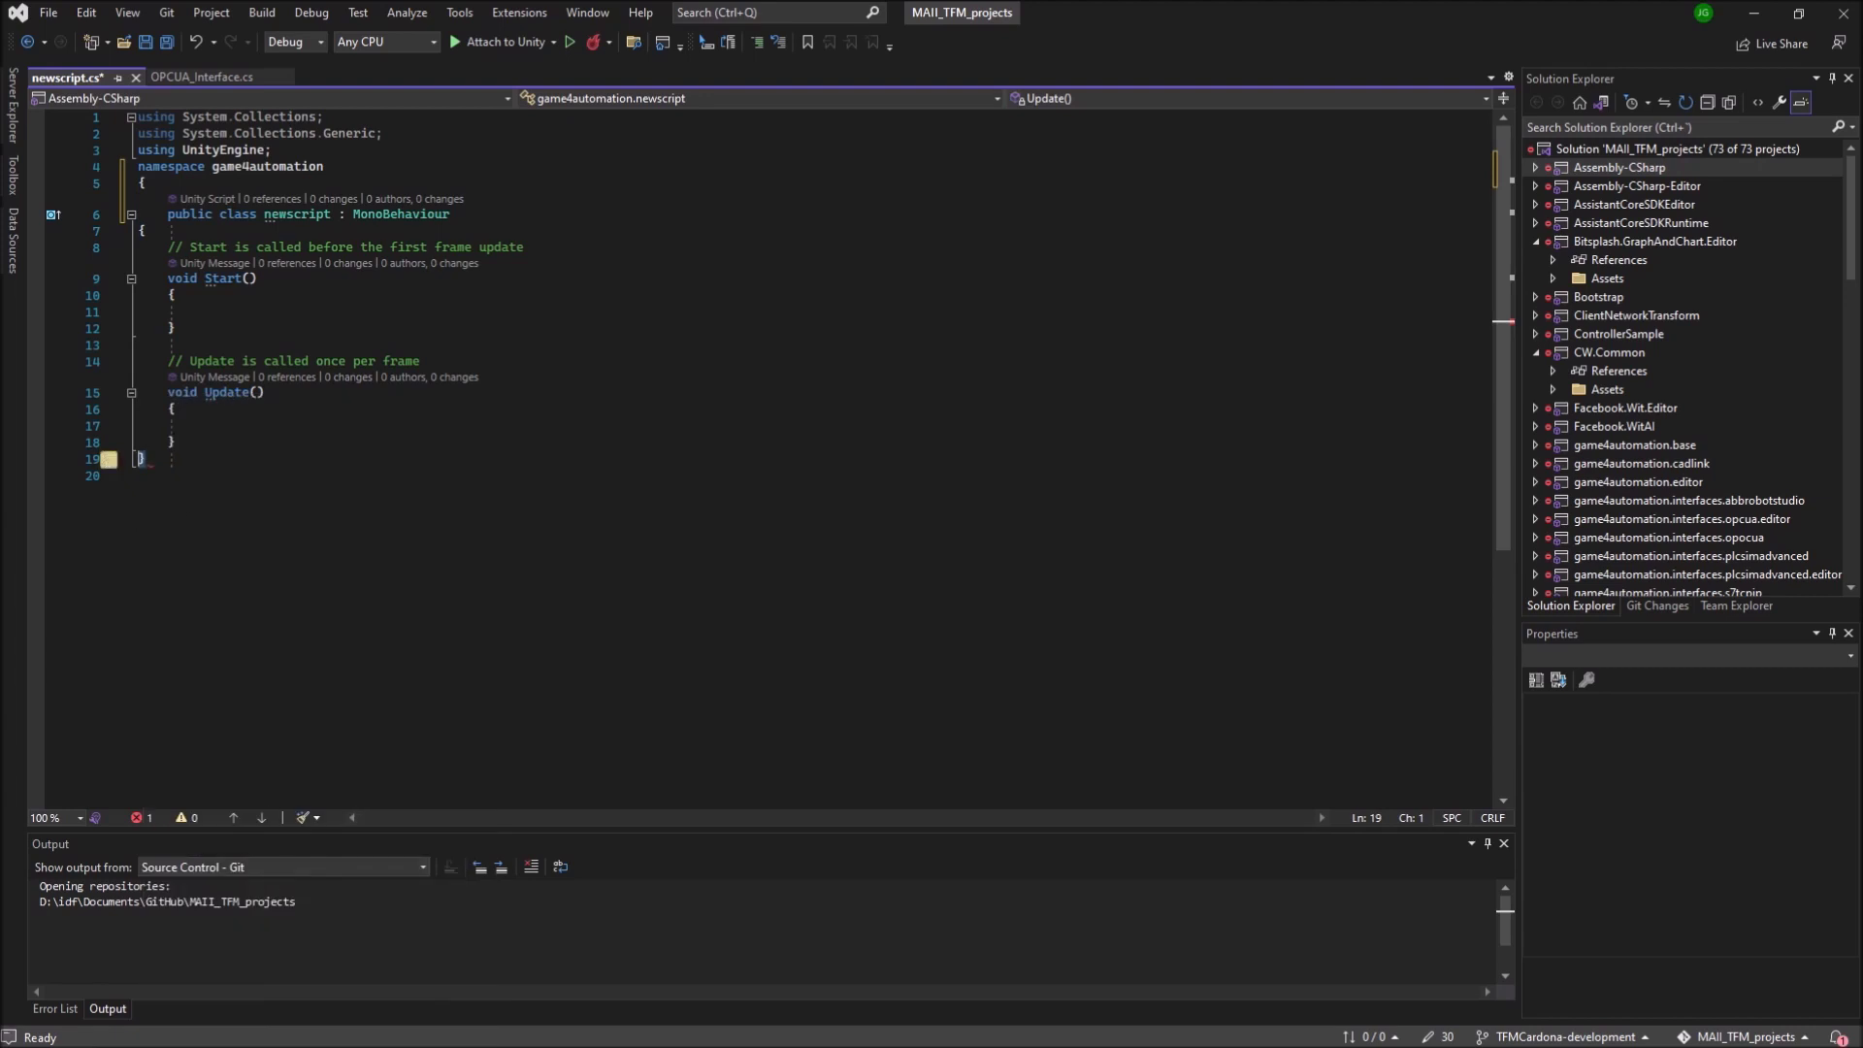
right_click(161, 464)
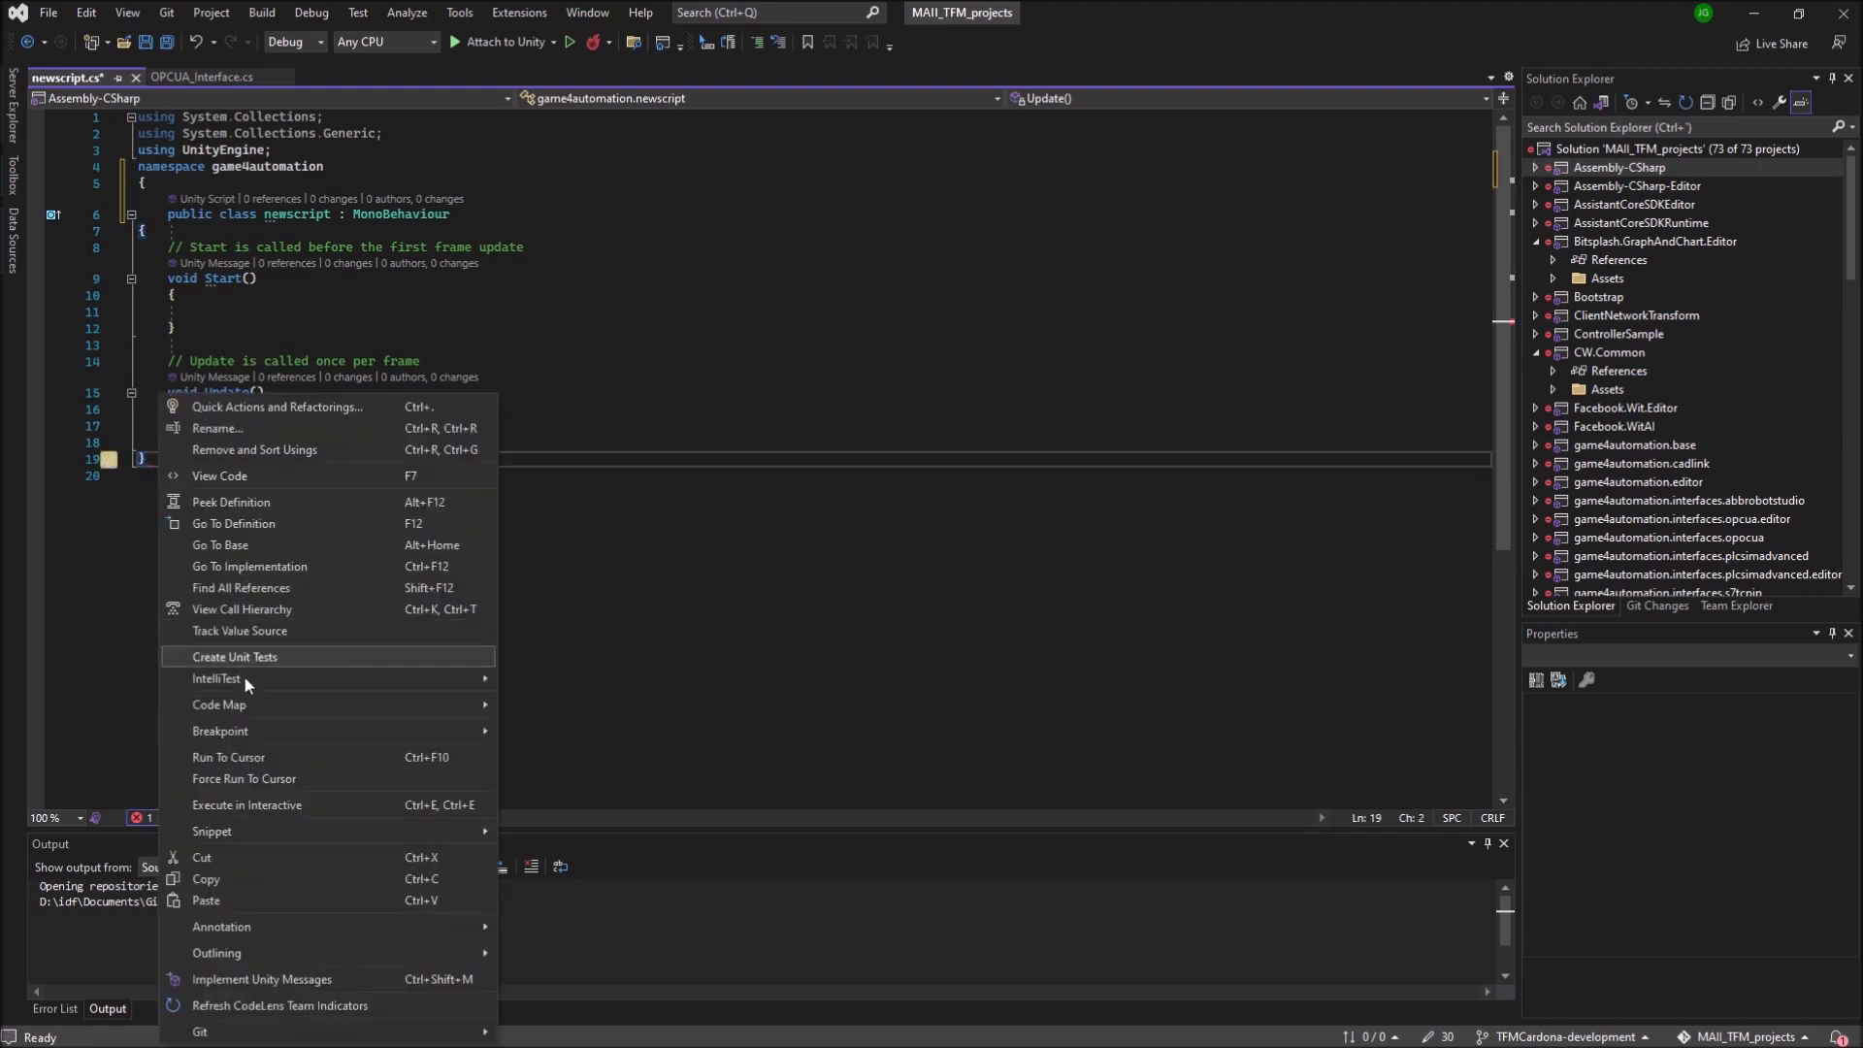
click(243, 900)
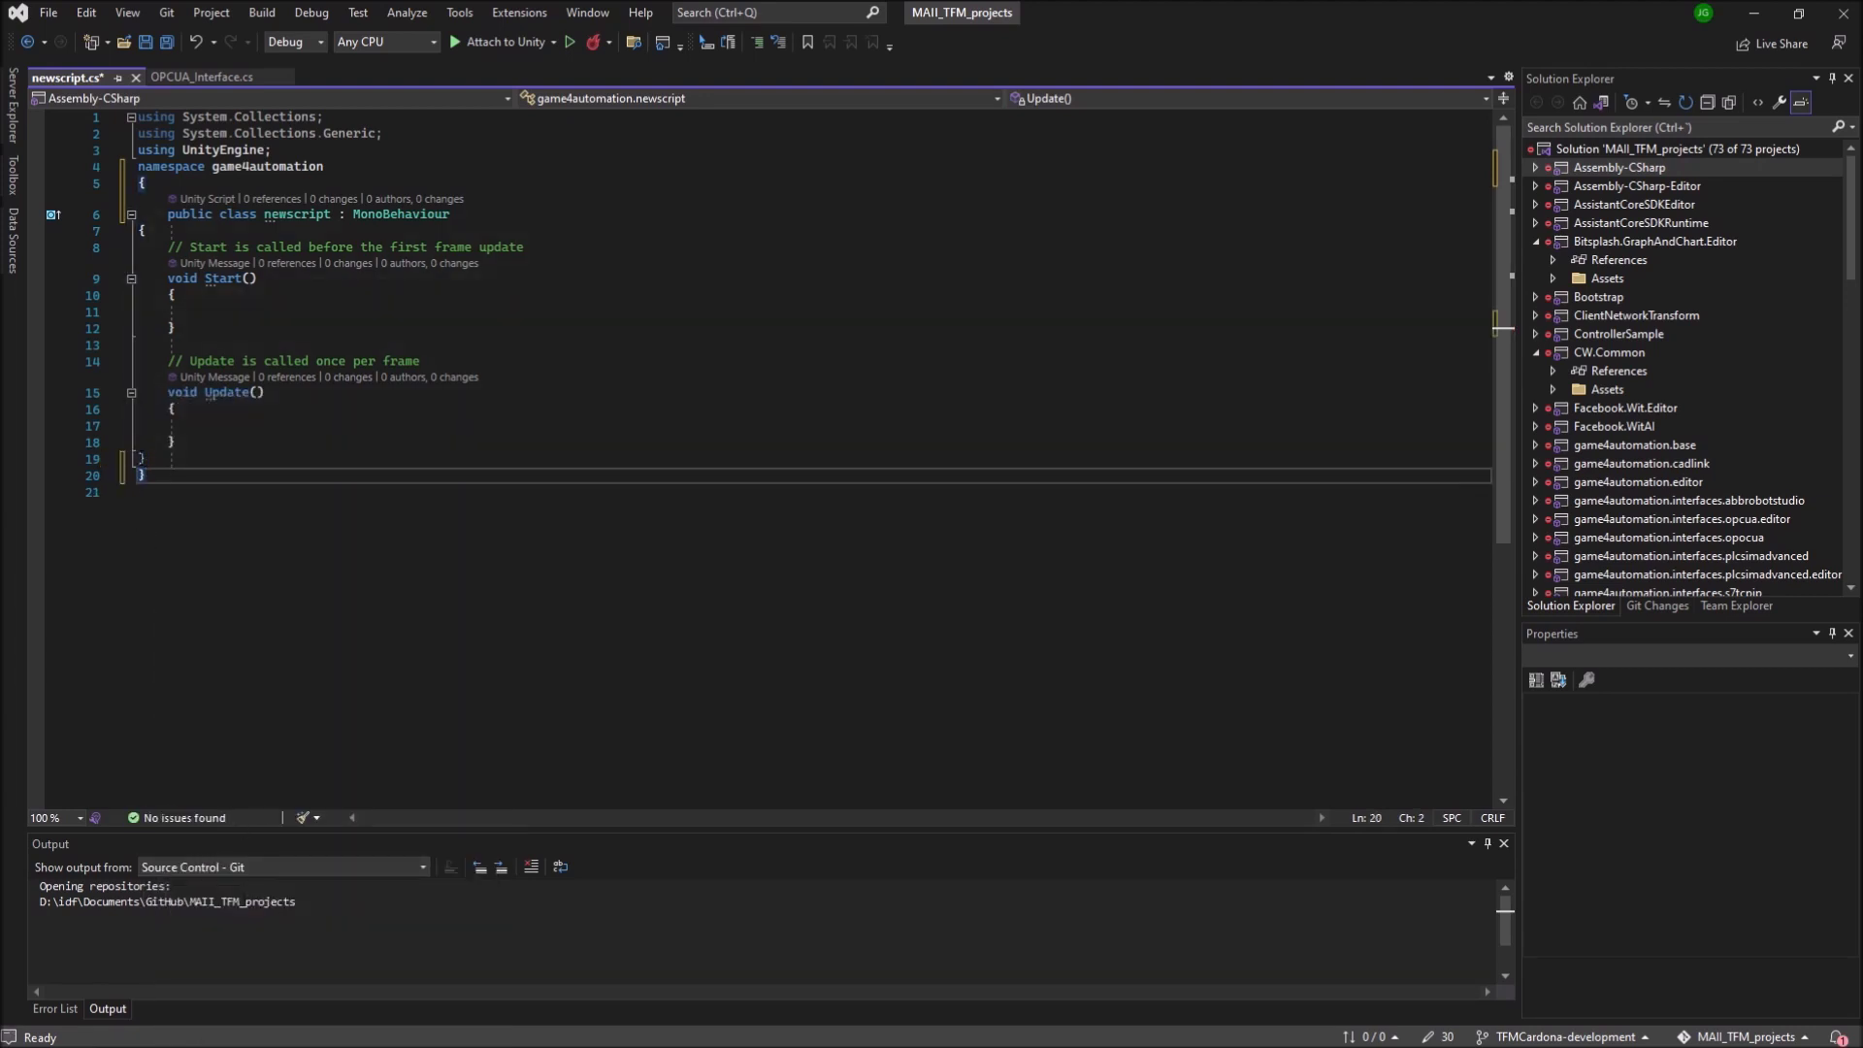
click(156, 456)
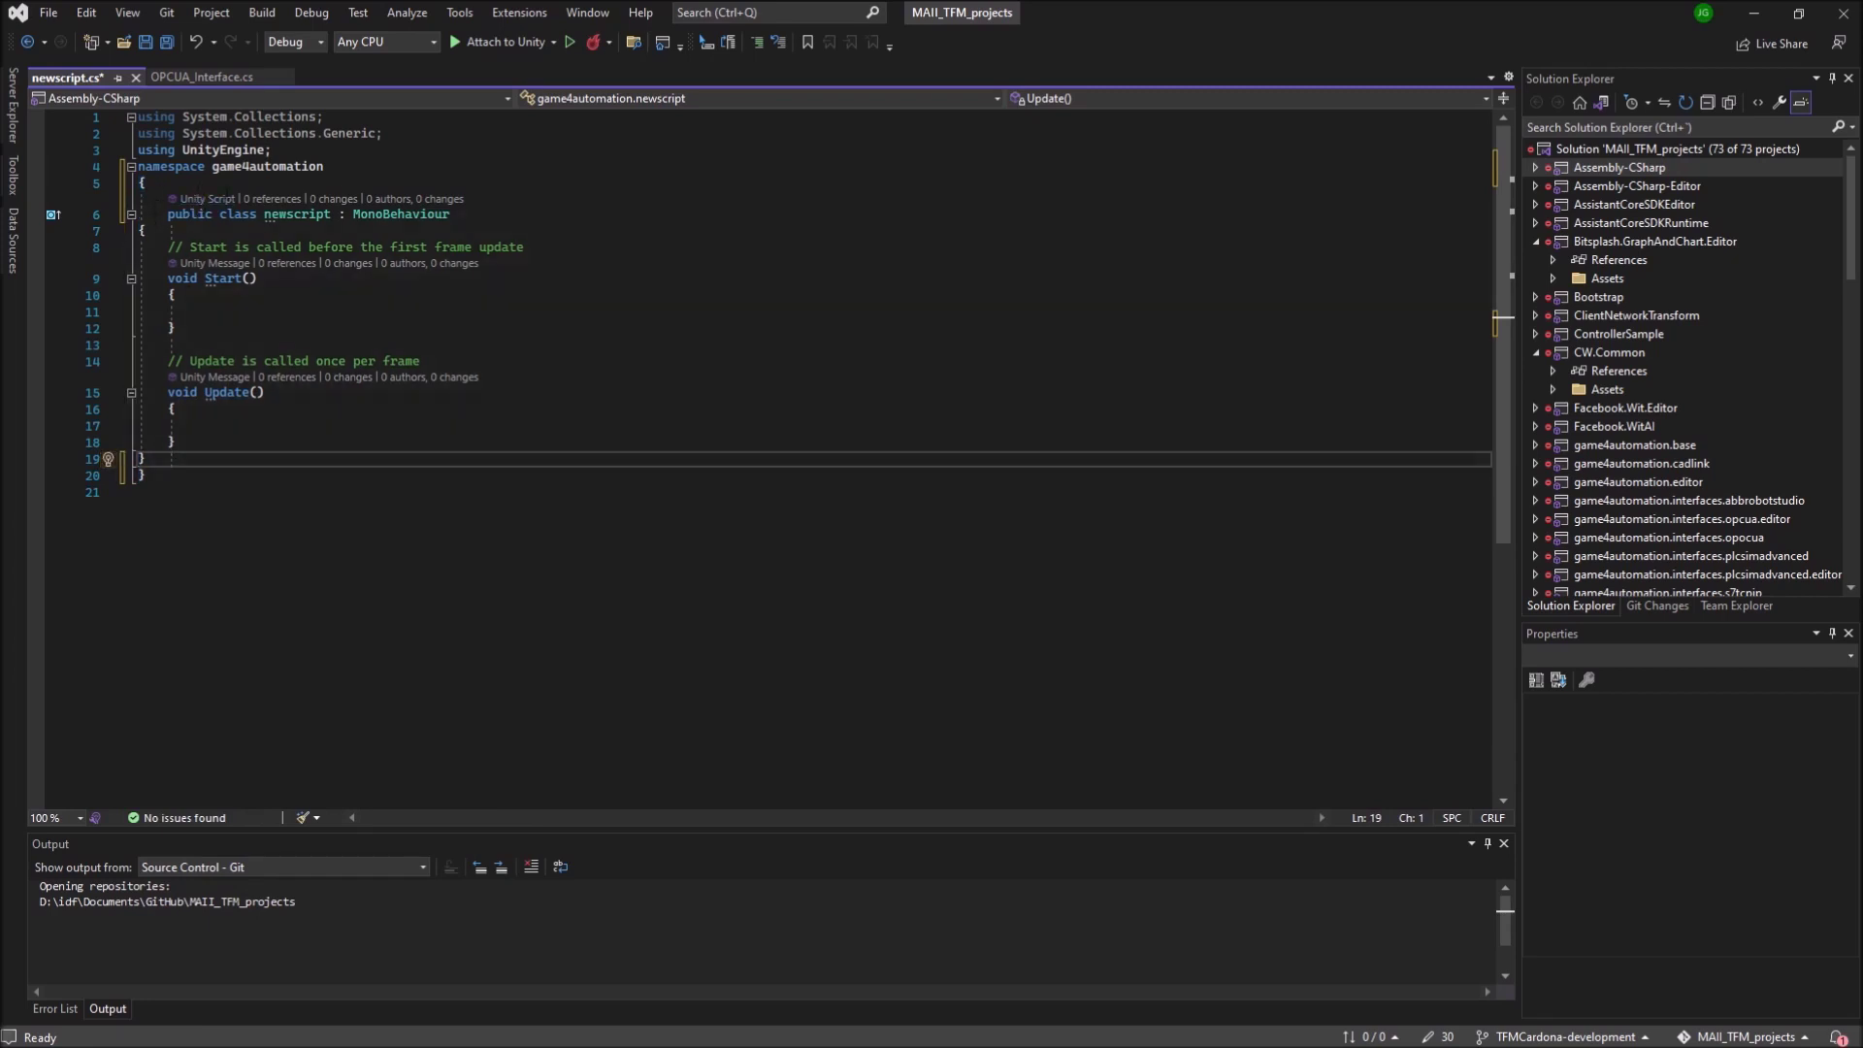
double_click(268, 166)
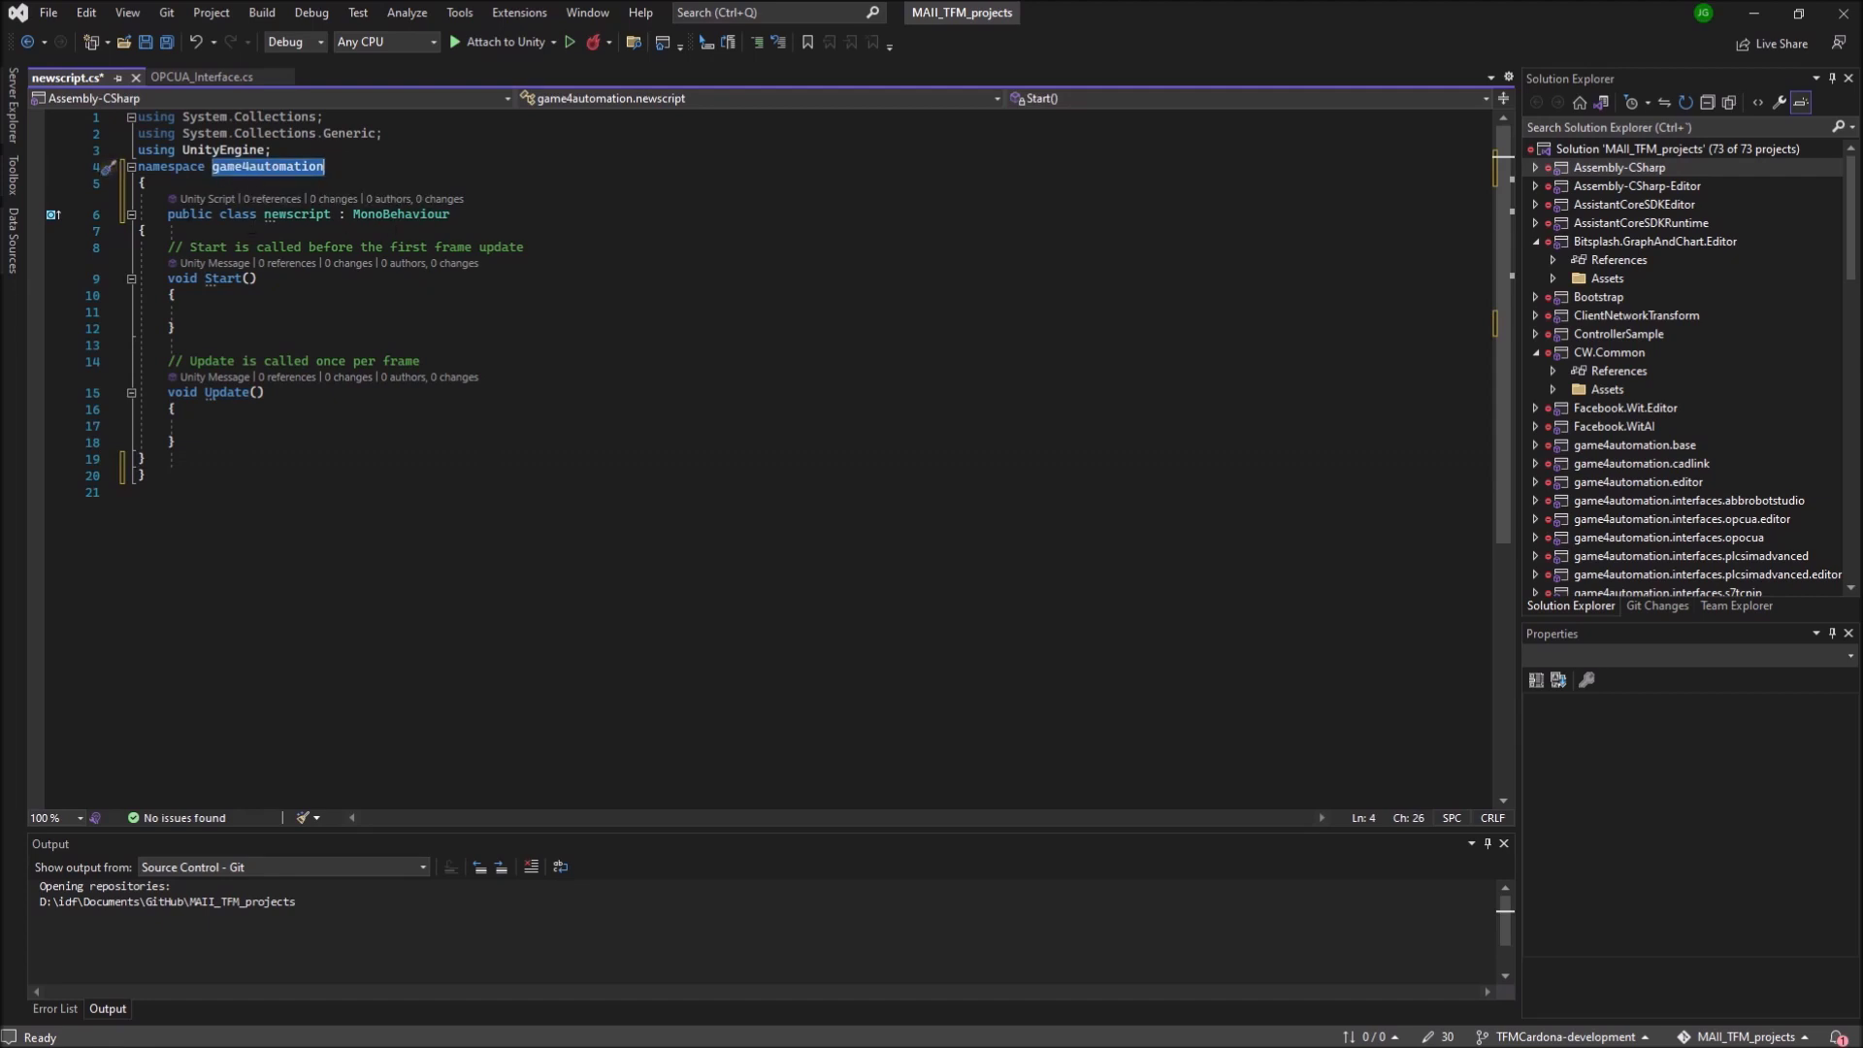
click(140, 230)
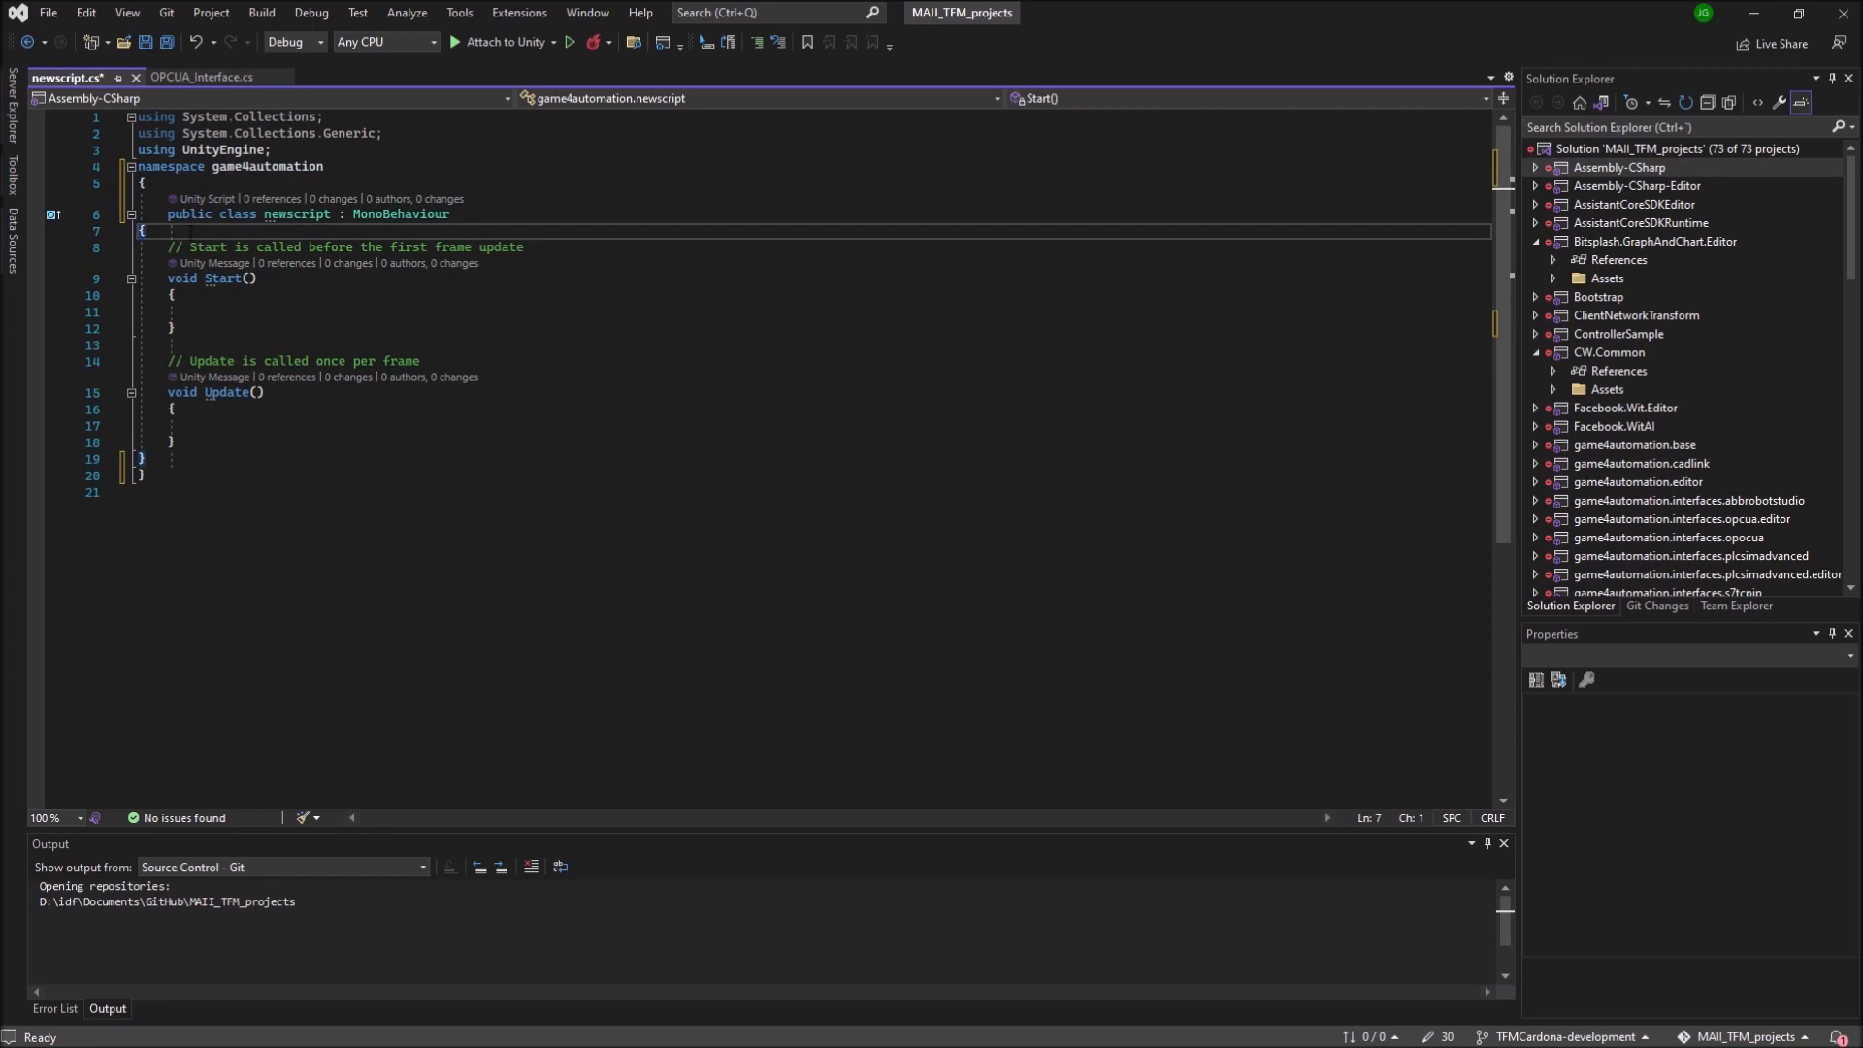
key(Tab)
Step: Delete the default Start() and Update() method stubs from the newscript class
drag(168, 246, 330, 439)
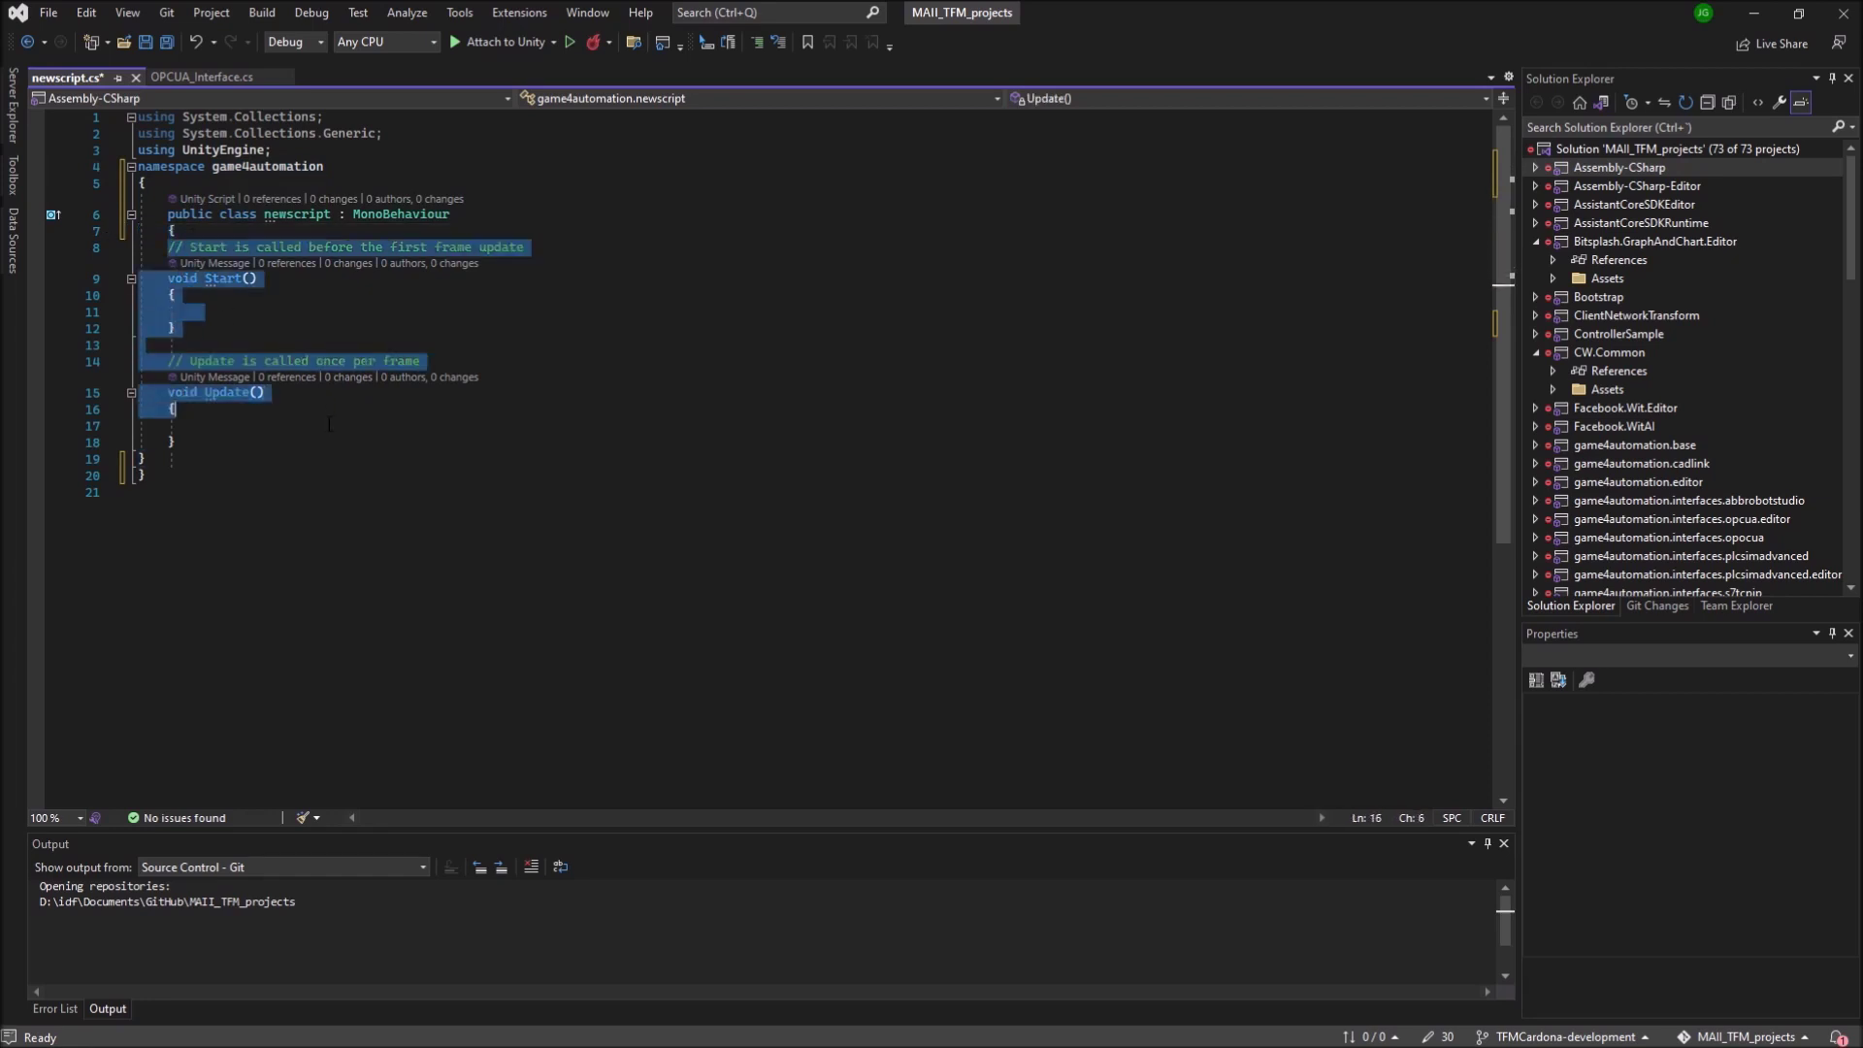
key(Delete)
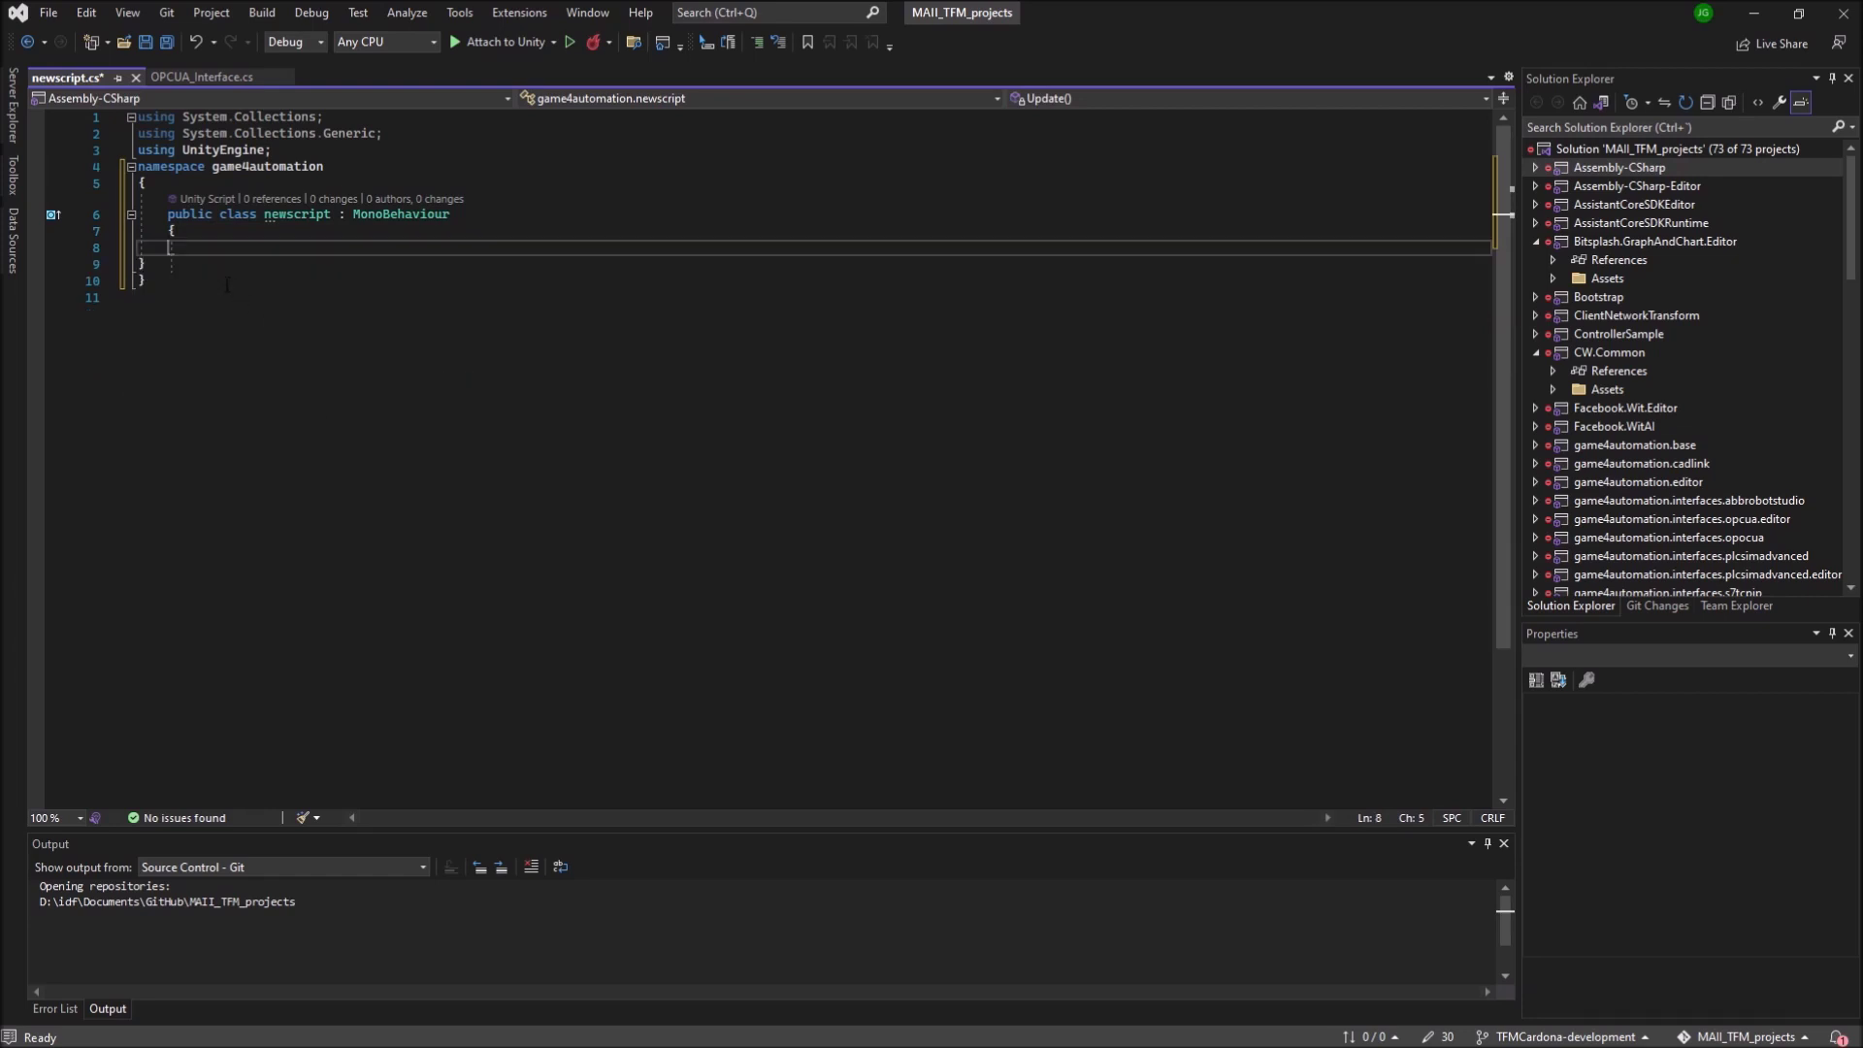
key(Down)
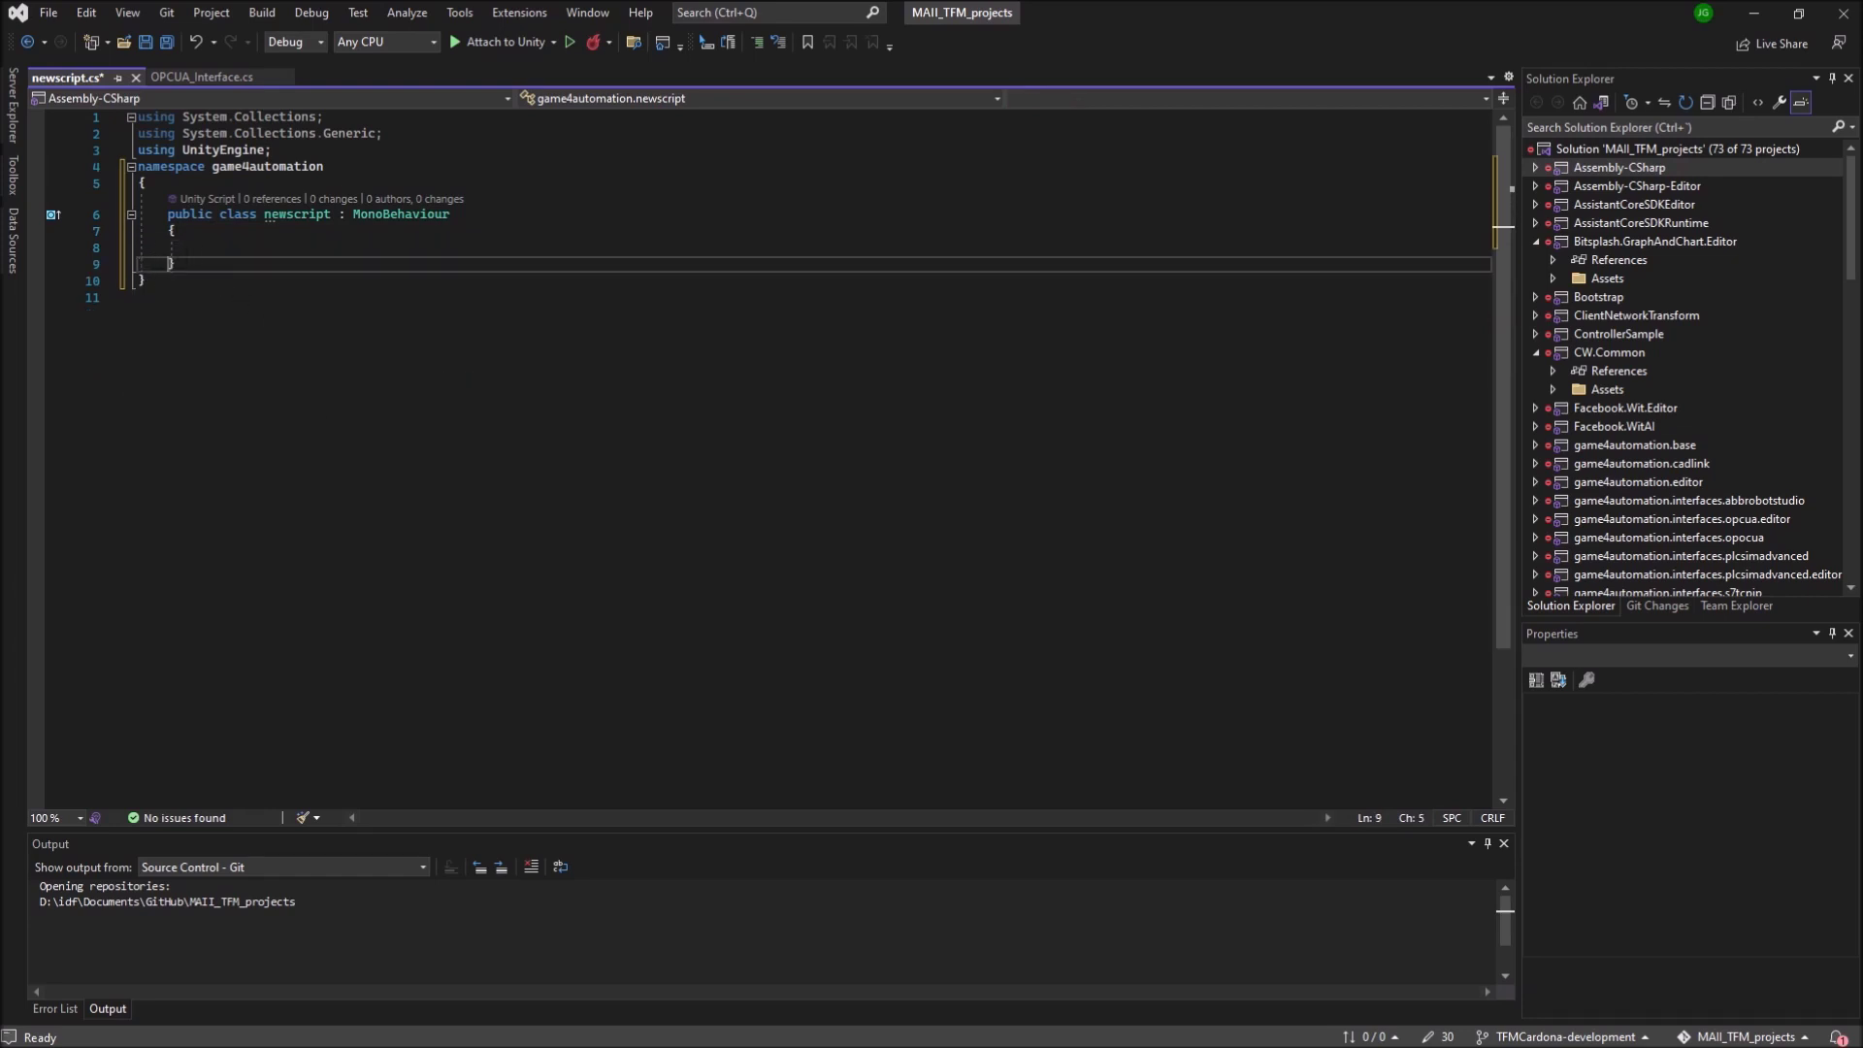
click(269, 242)
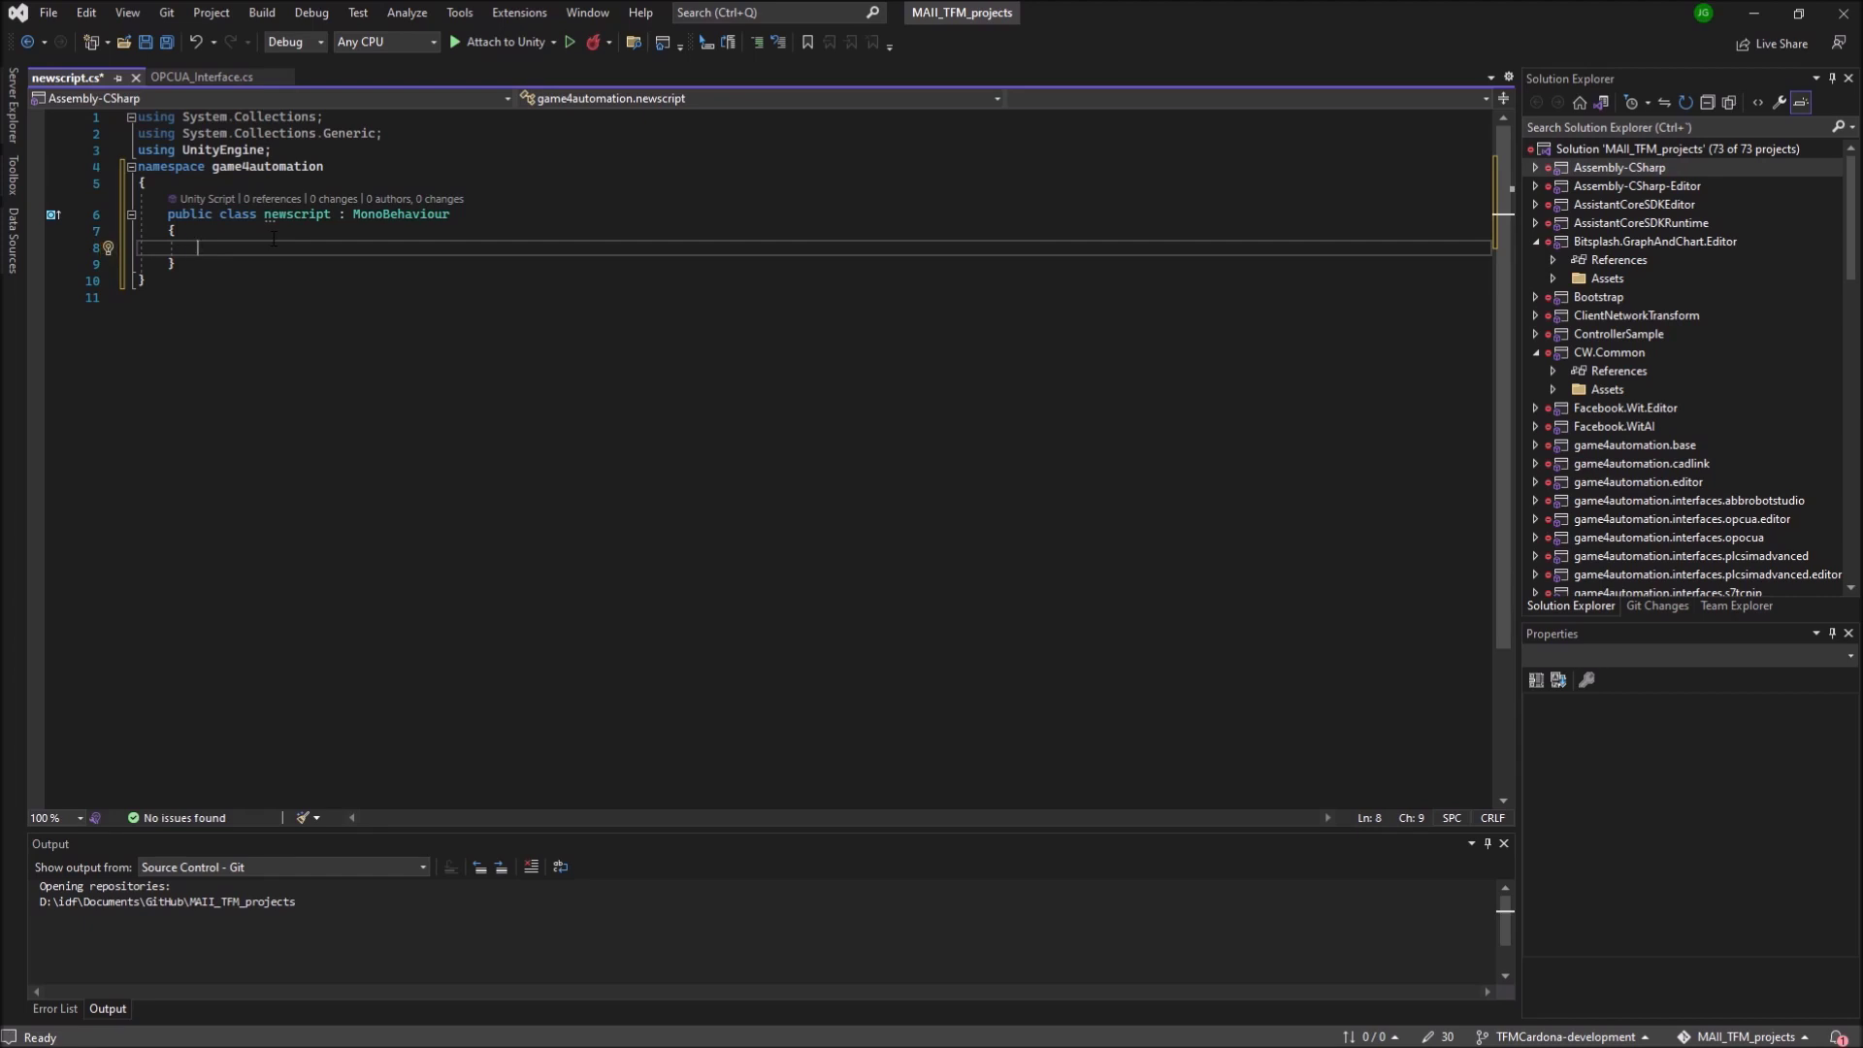
Step: Declare 'private OPCUA_Interface _opcua;' inside the class using IntelliSense
text(prive)
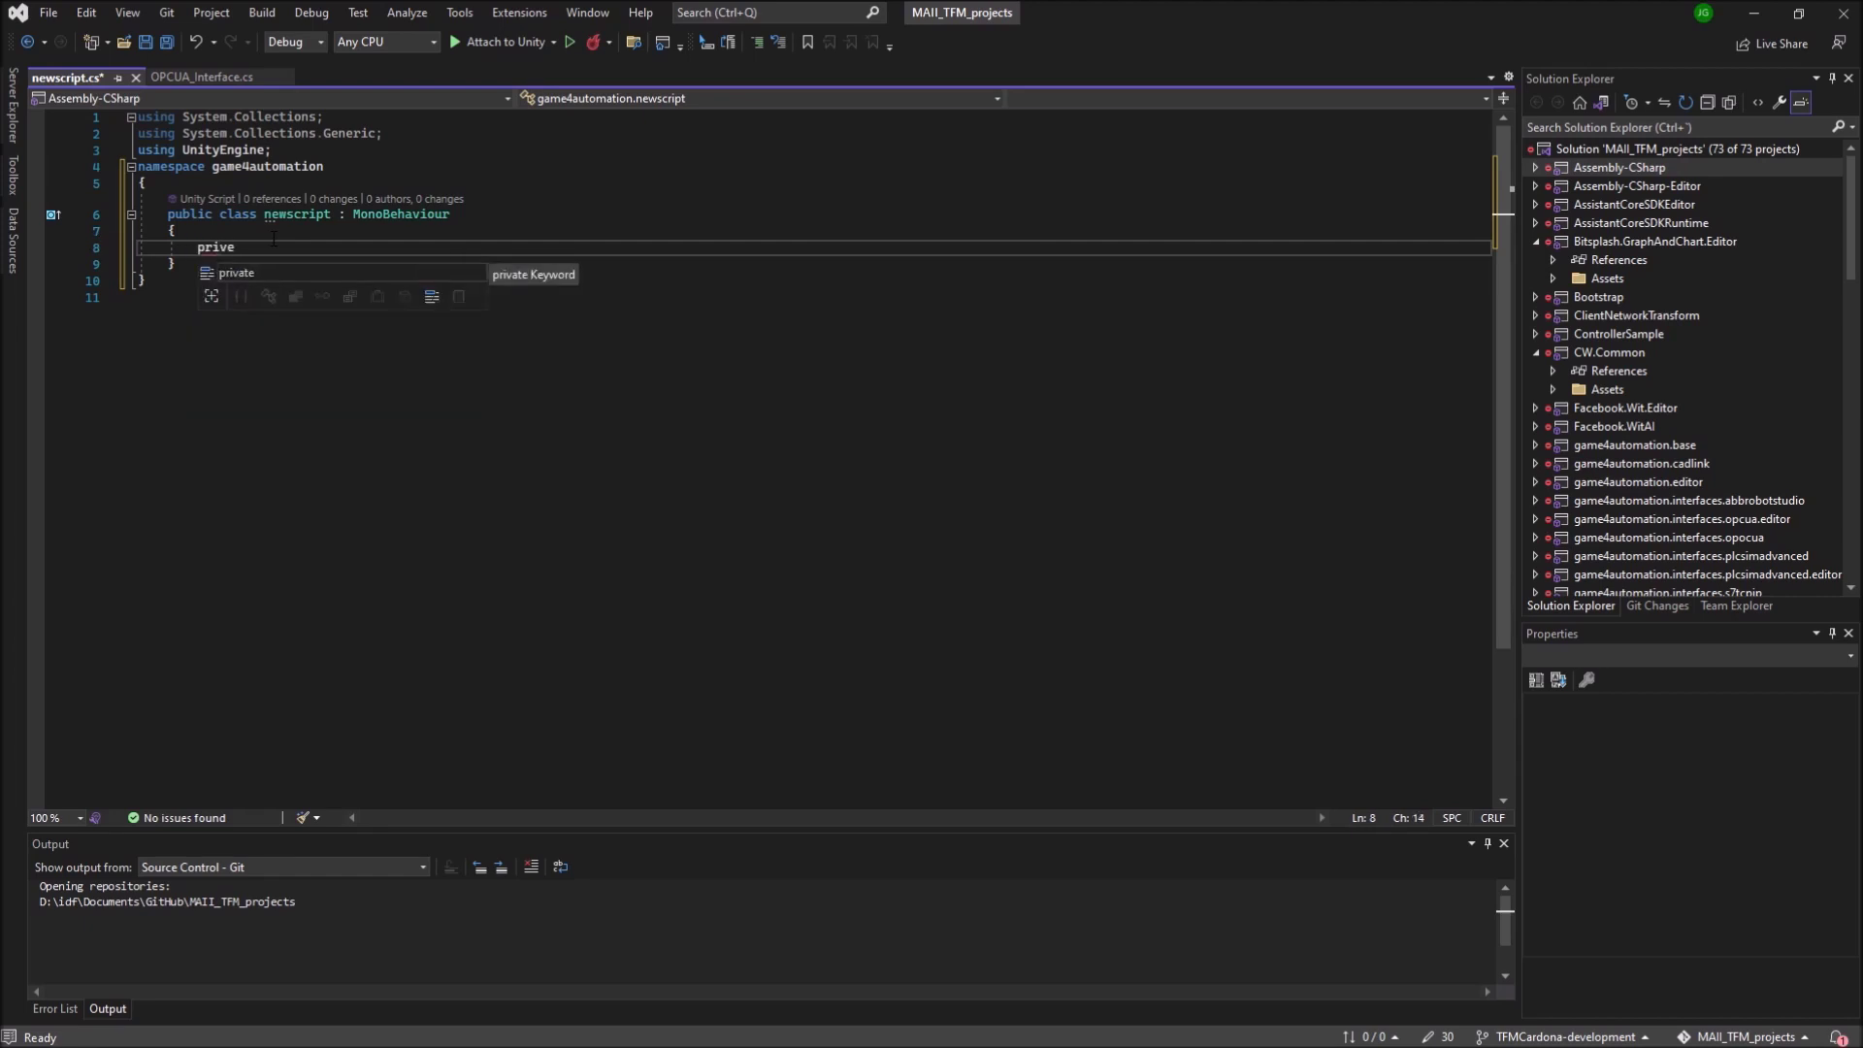
text(te)
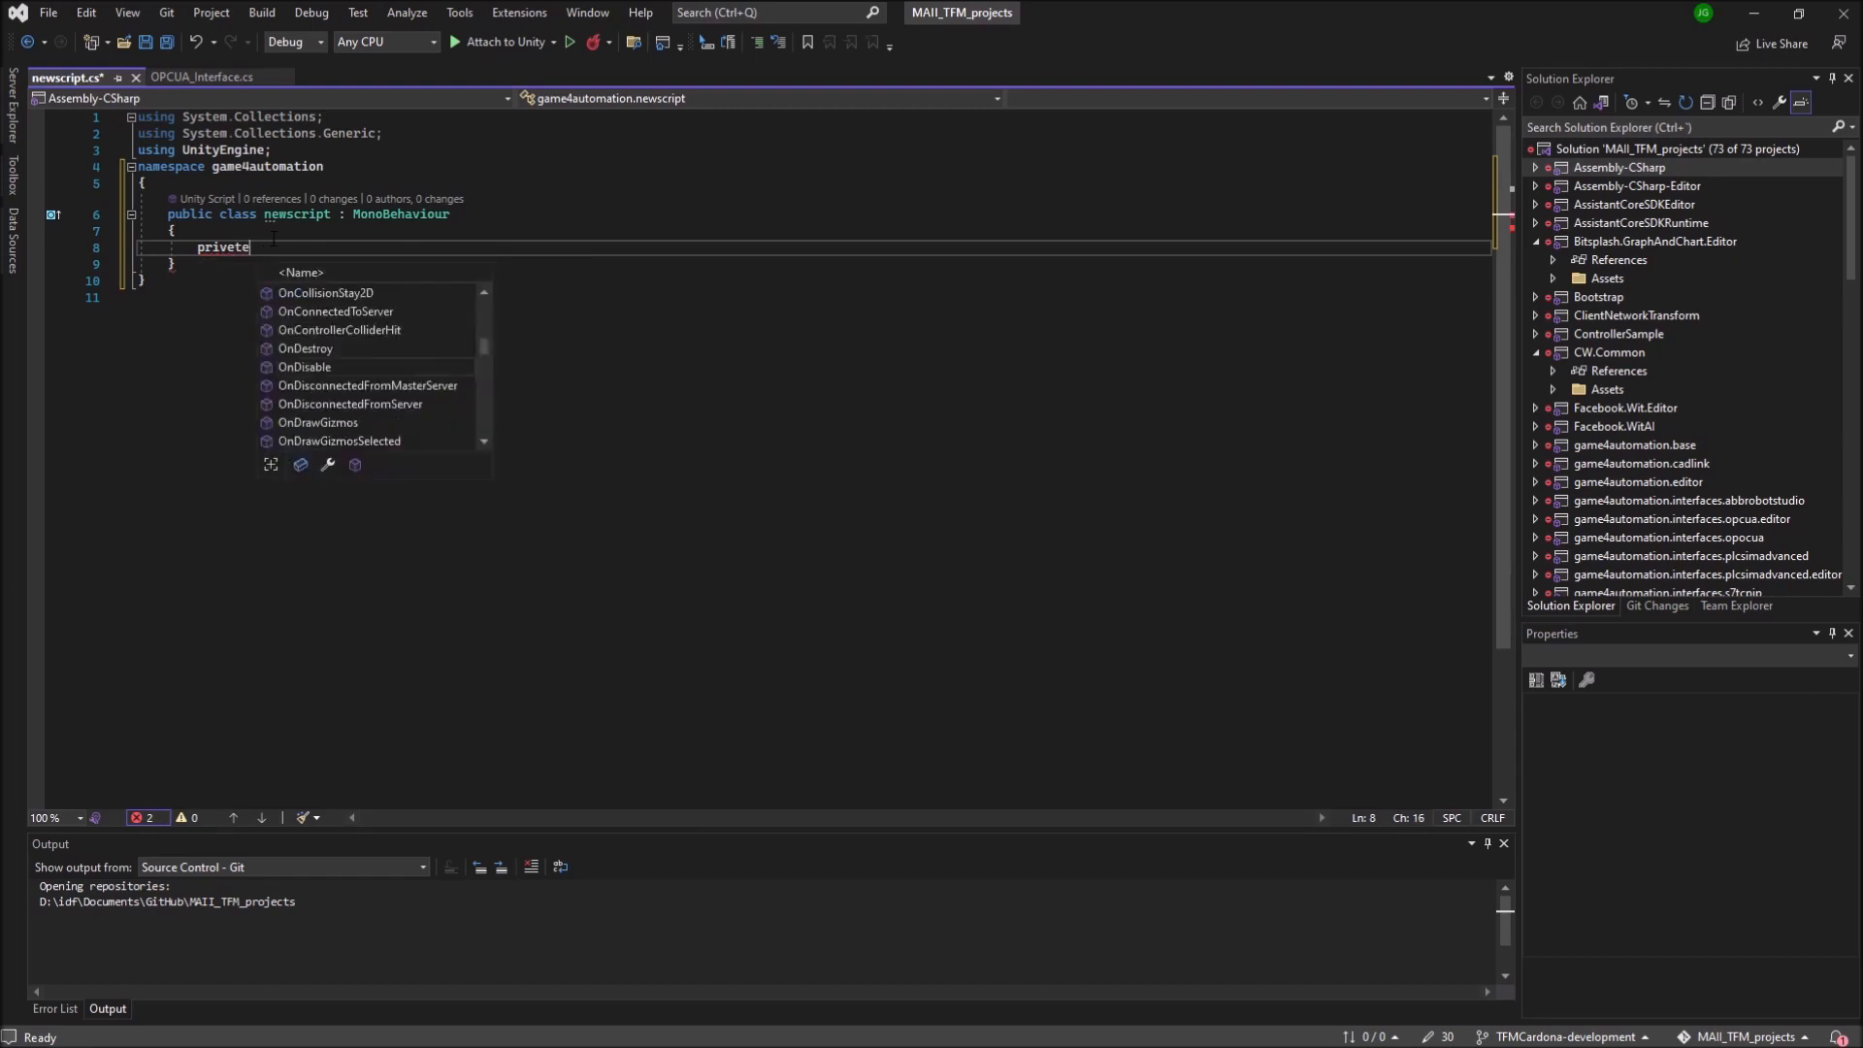
text(te )
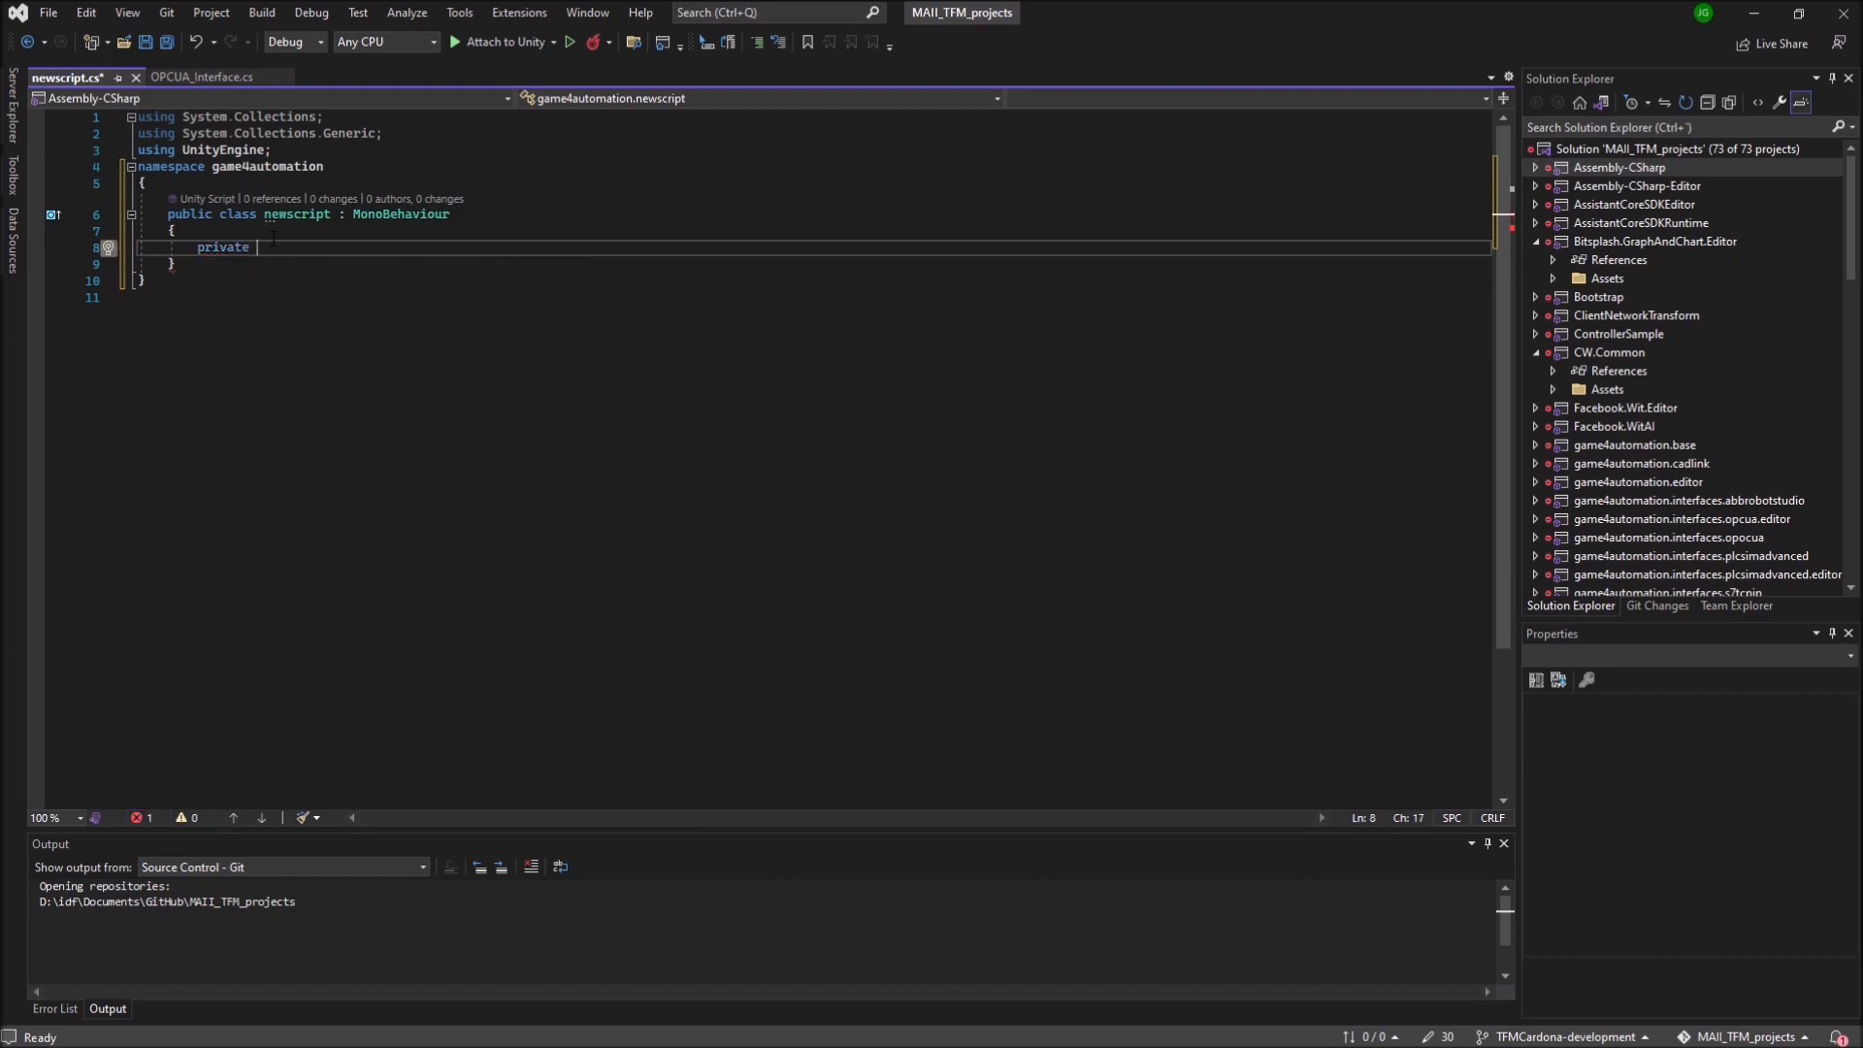
text(OPC)
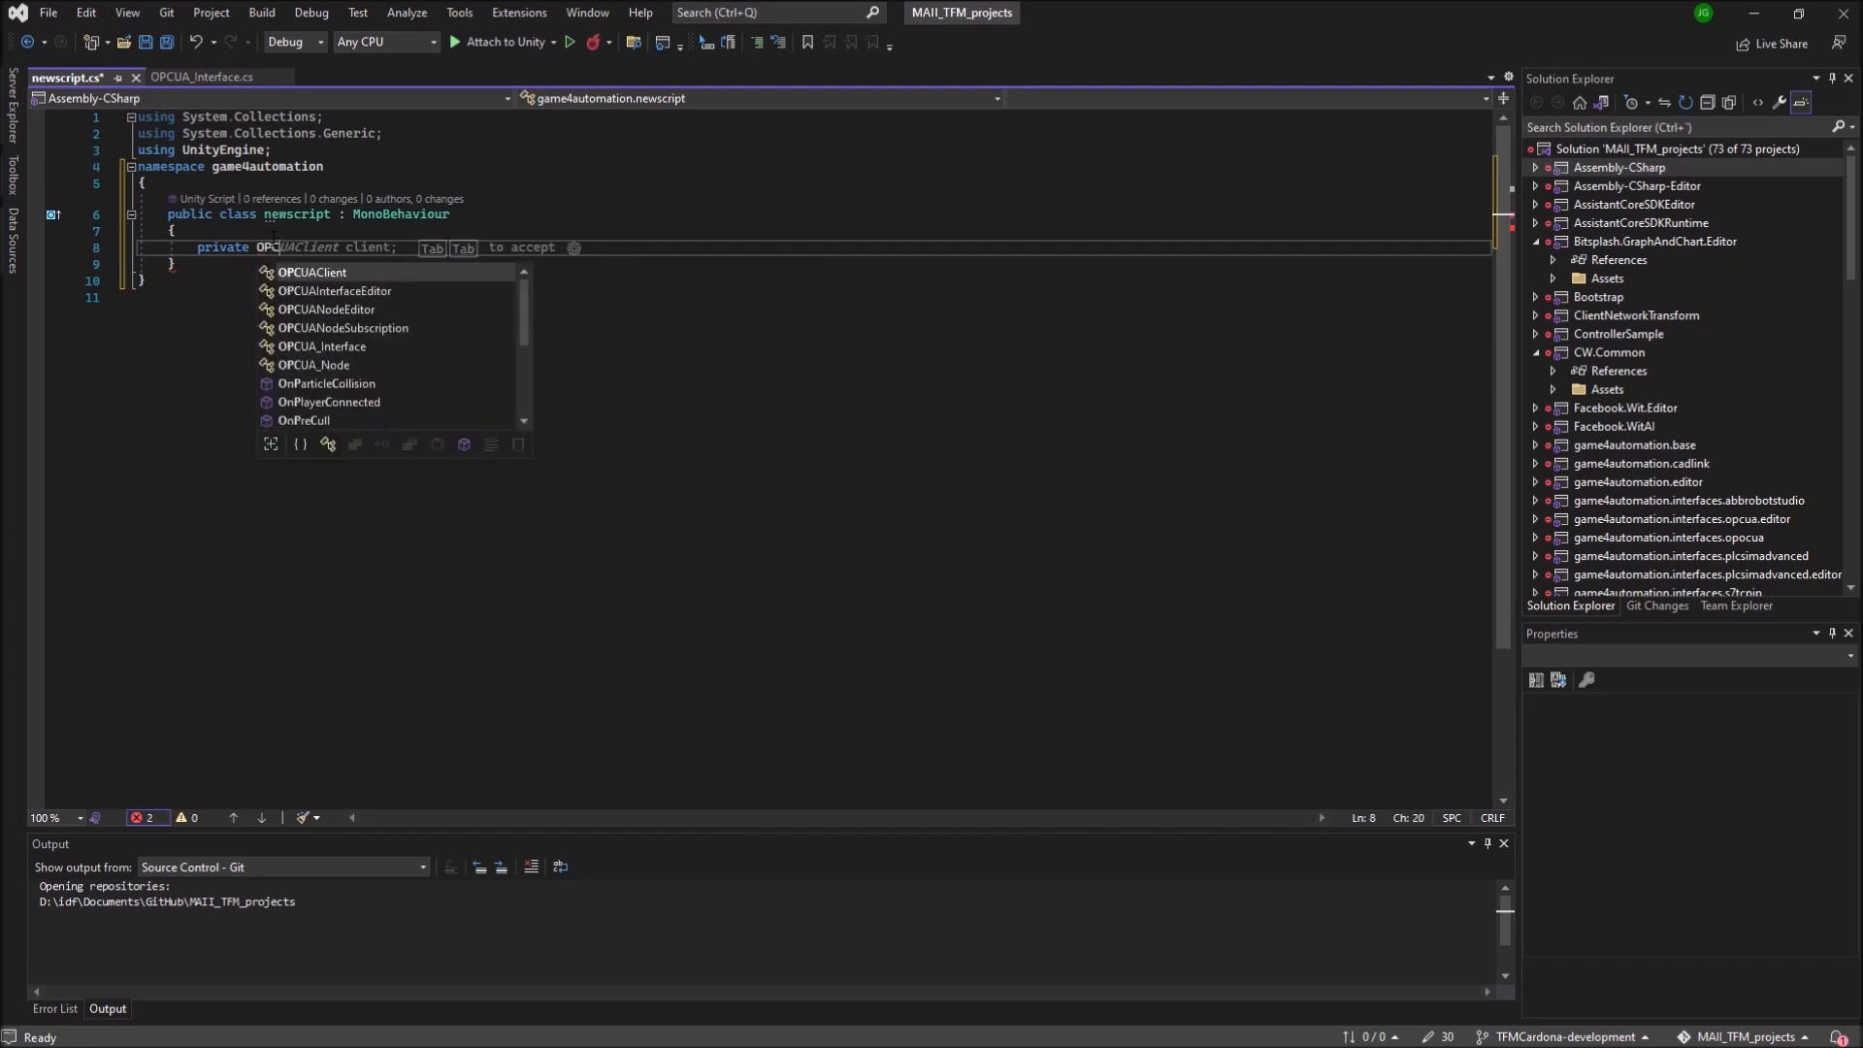
key(Down)
key(Down)
key(Down)
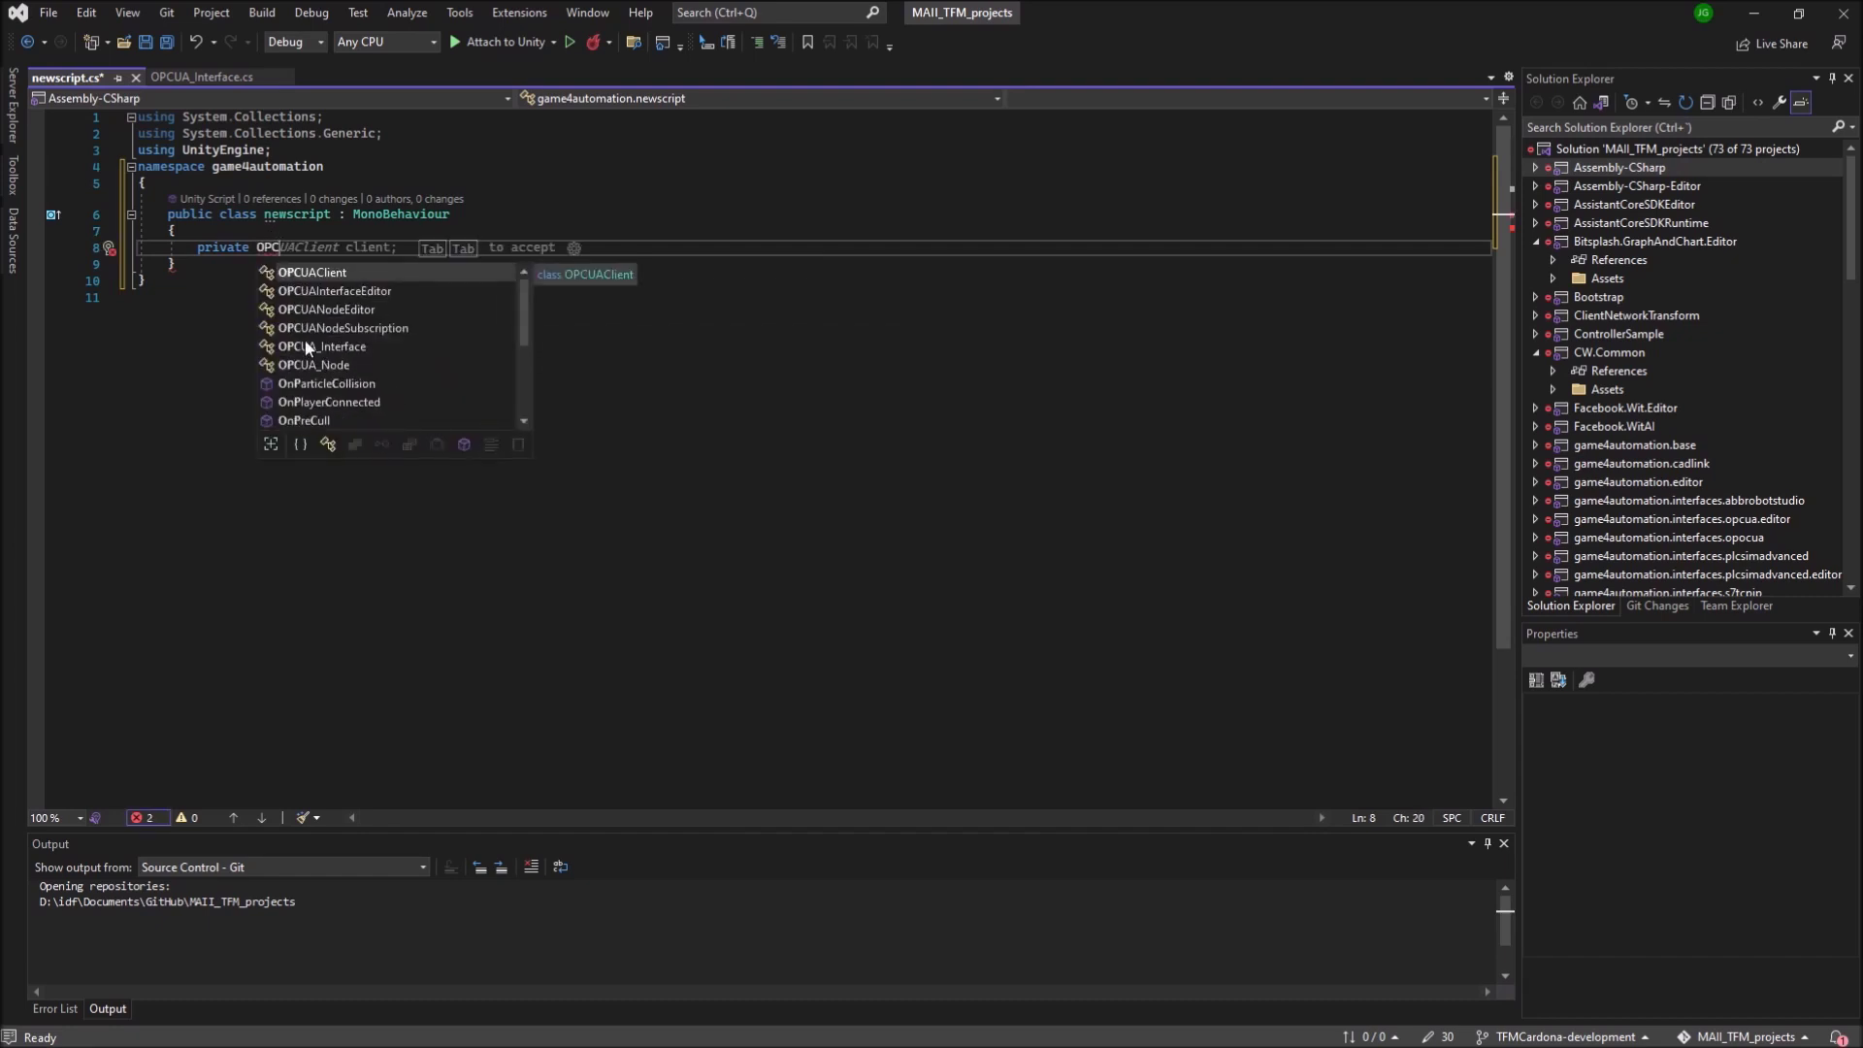
key(Tab)
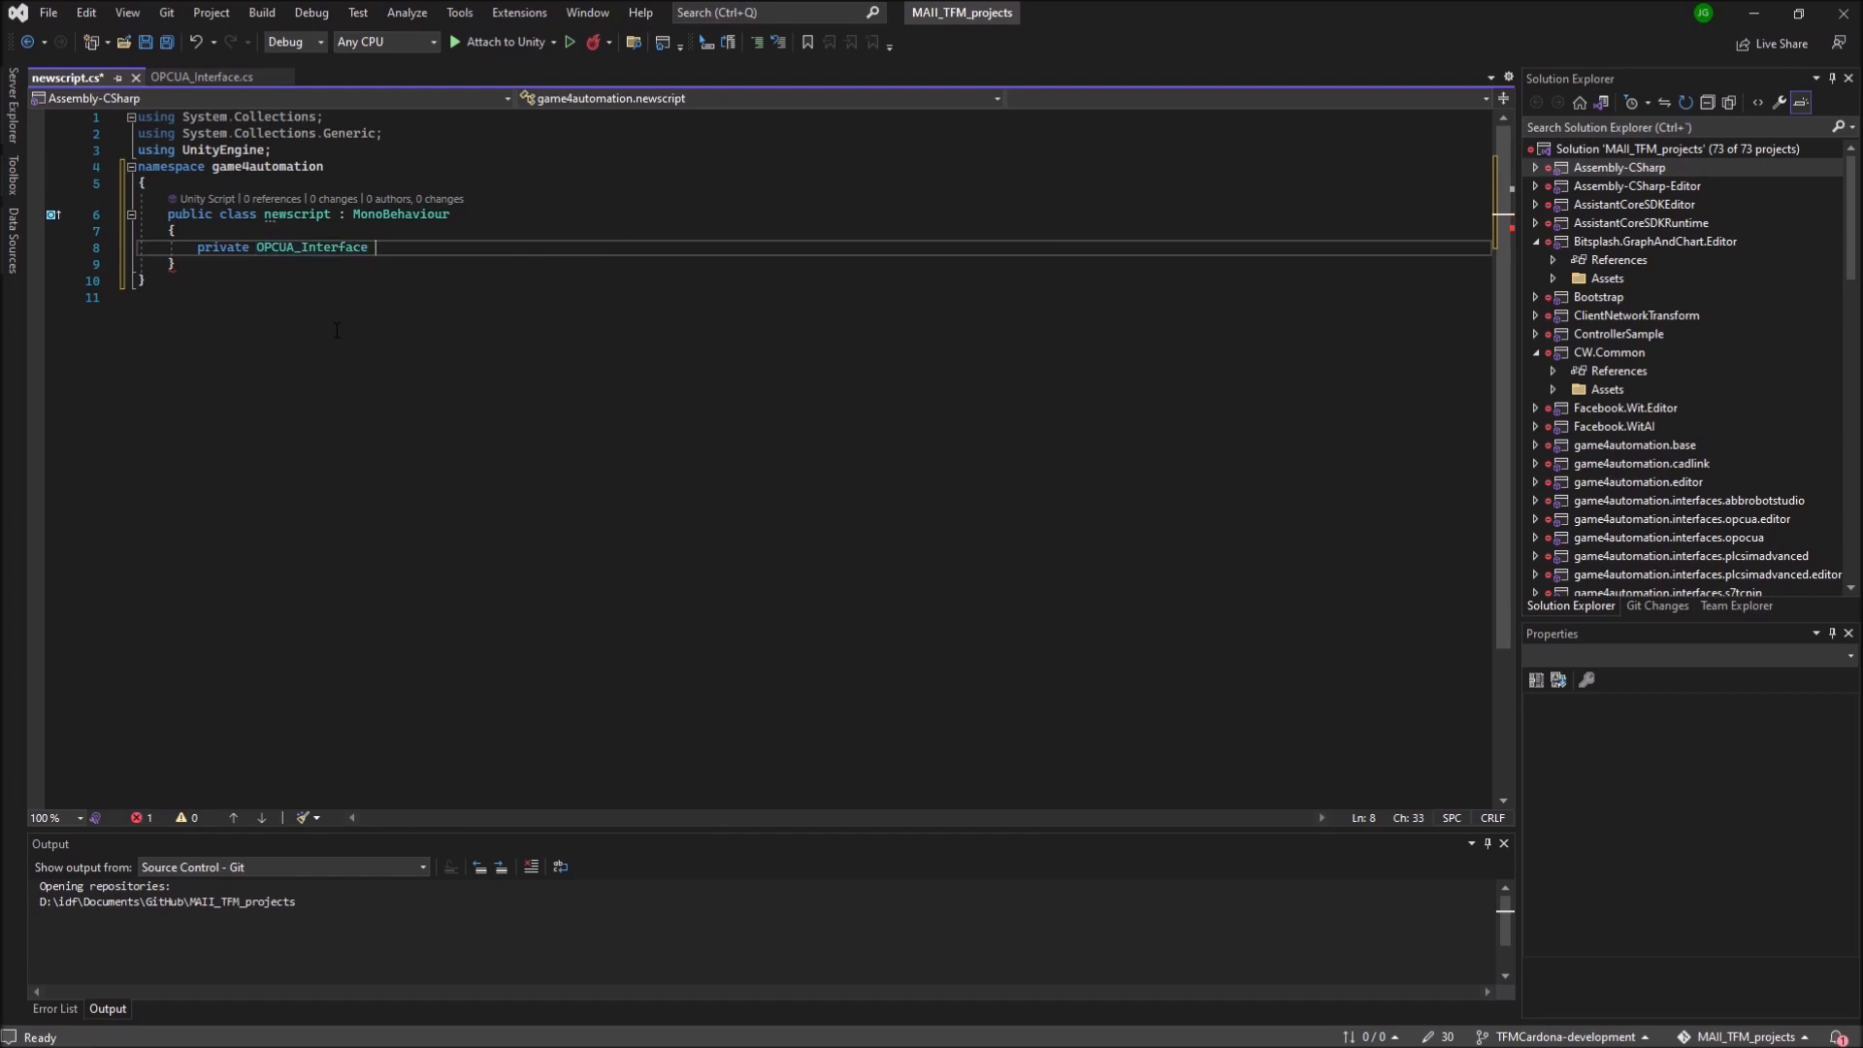
text(_opc)
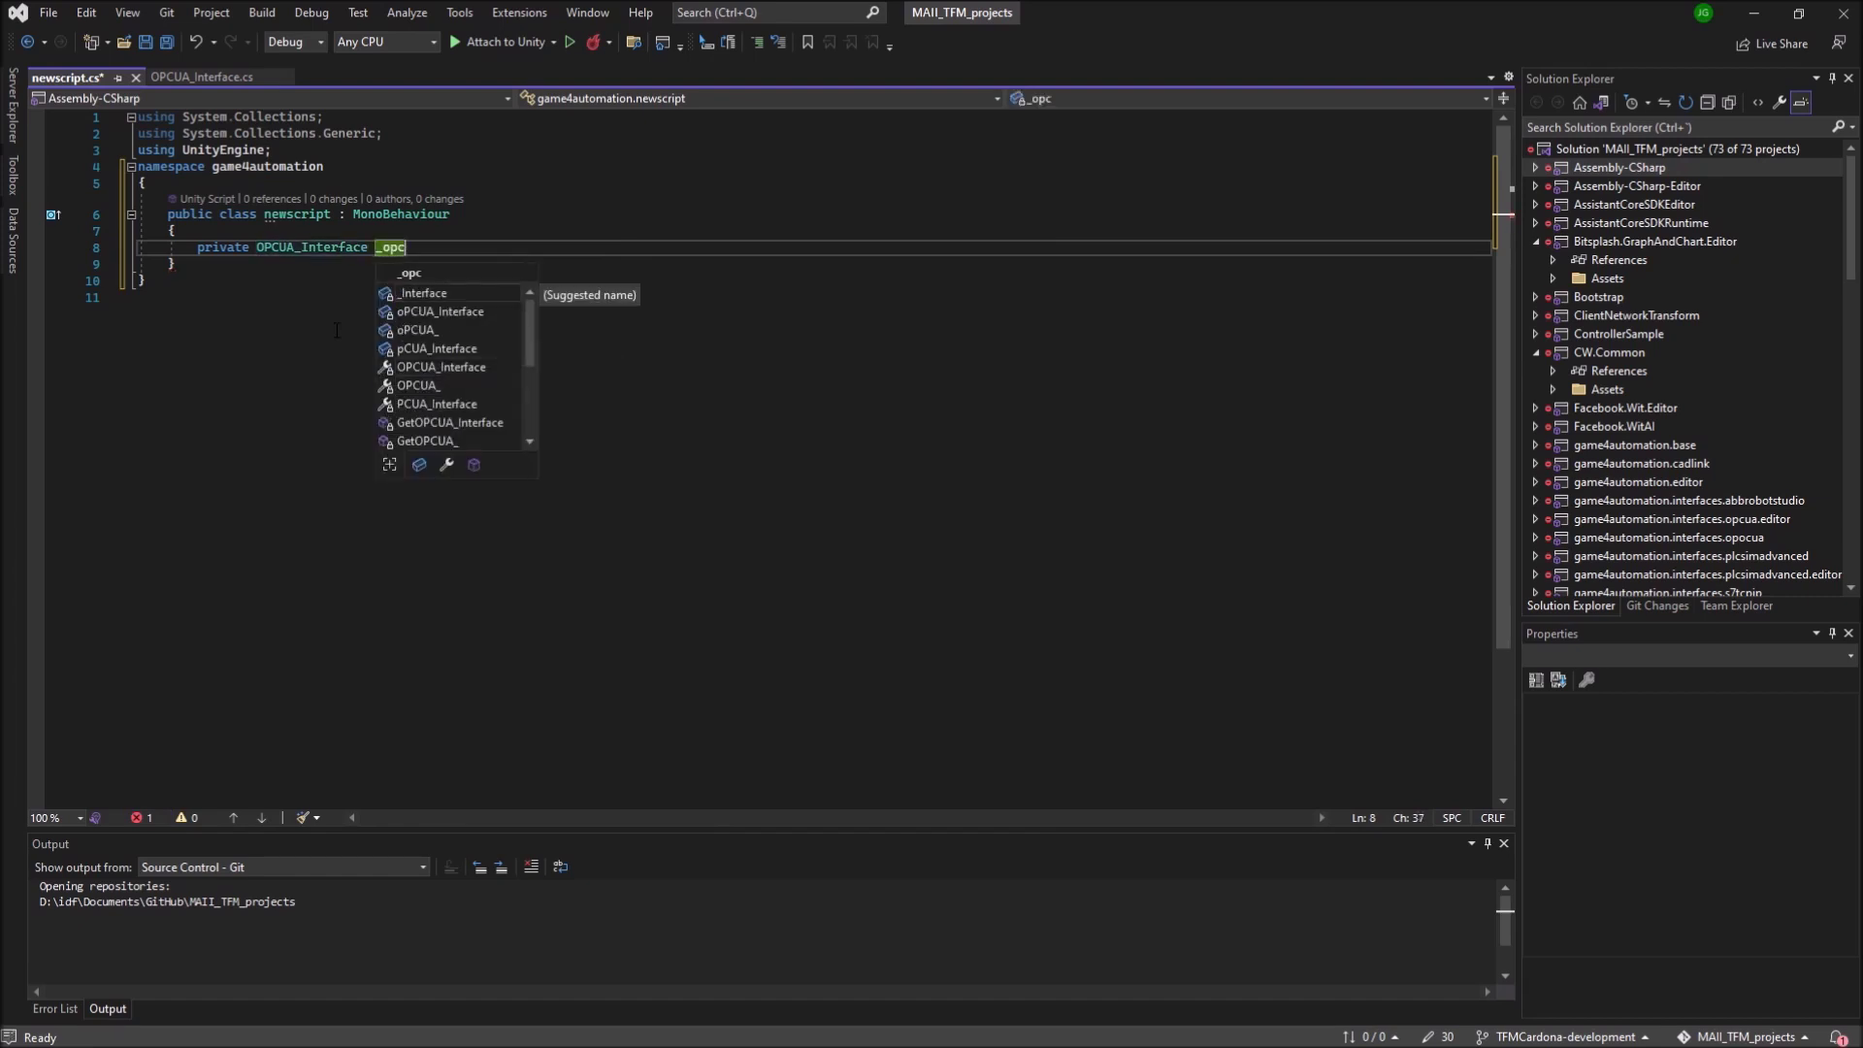
text(ua;)
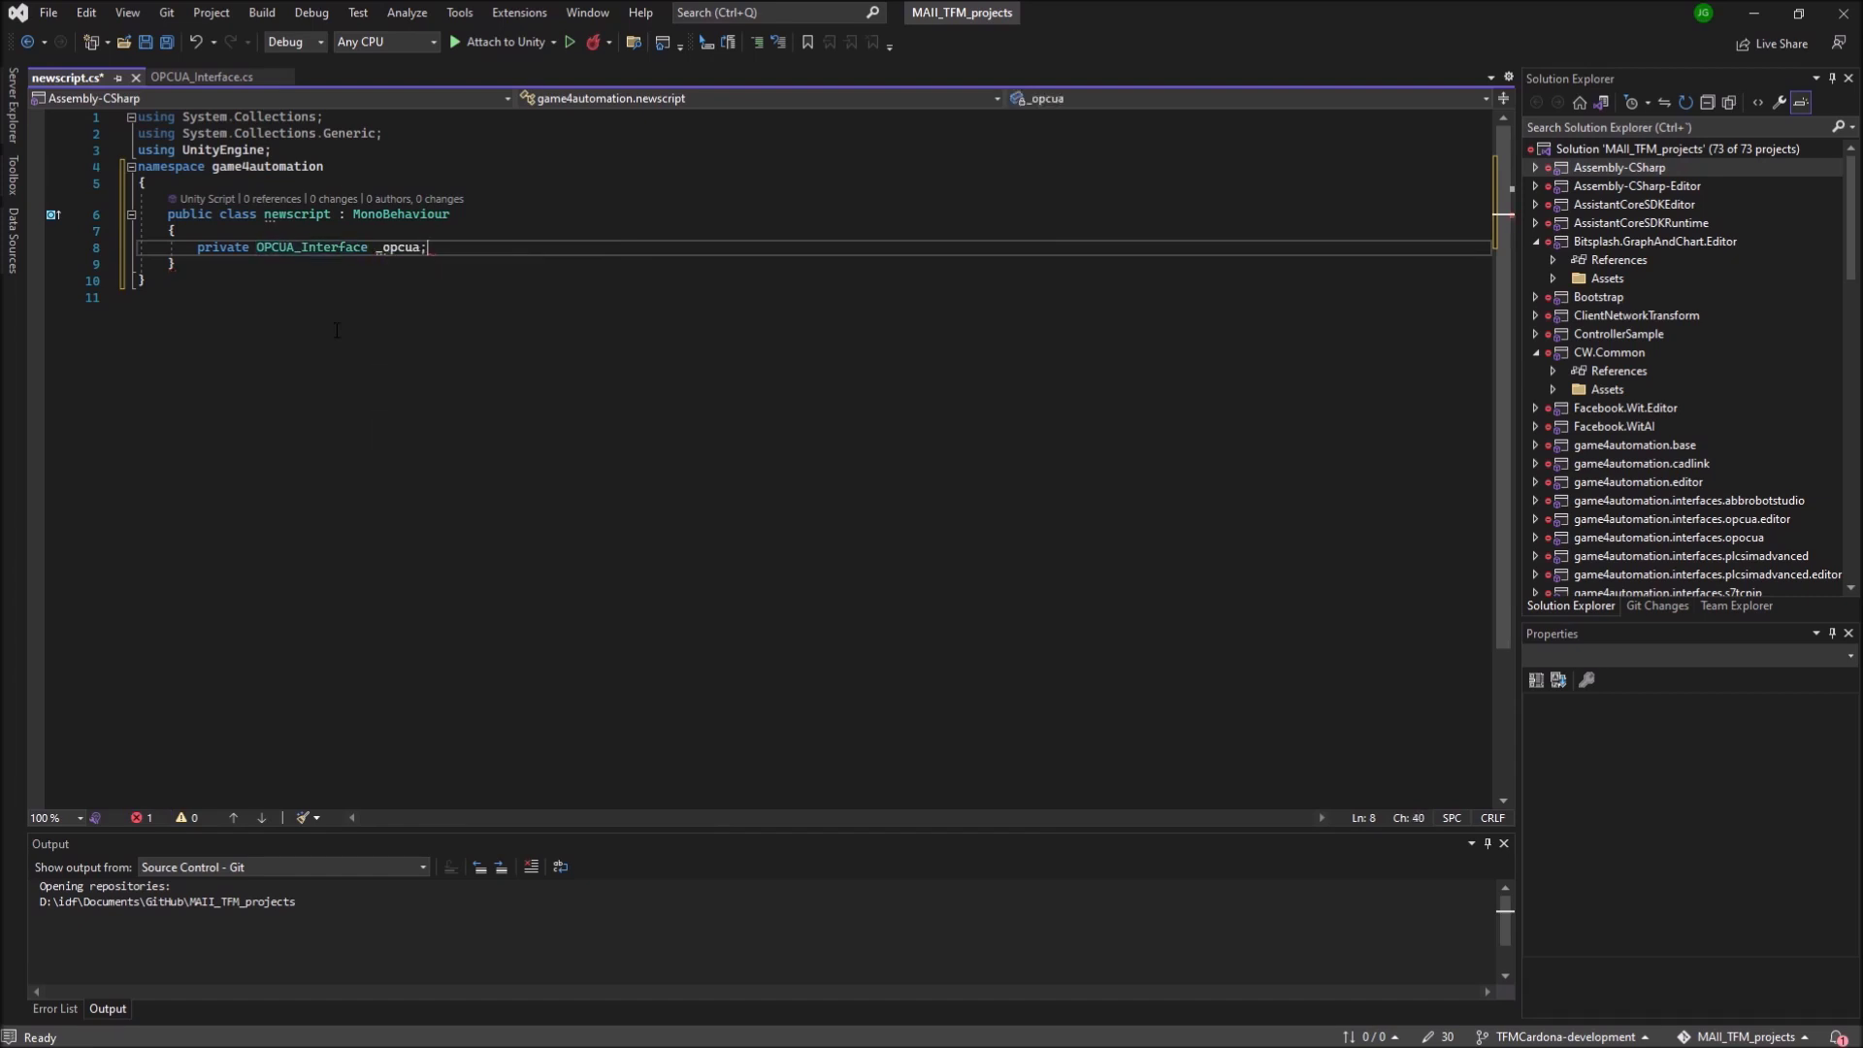
key(Return)
key(Return)
key(Return)
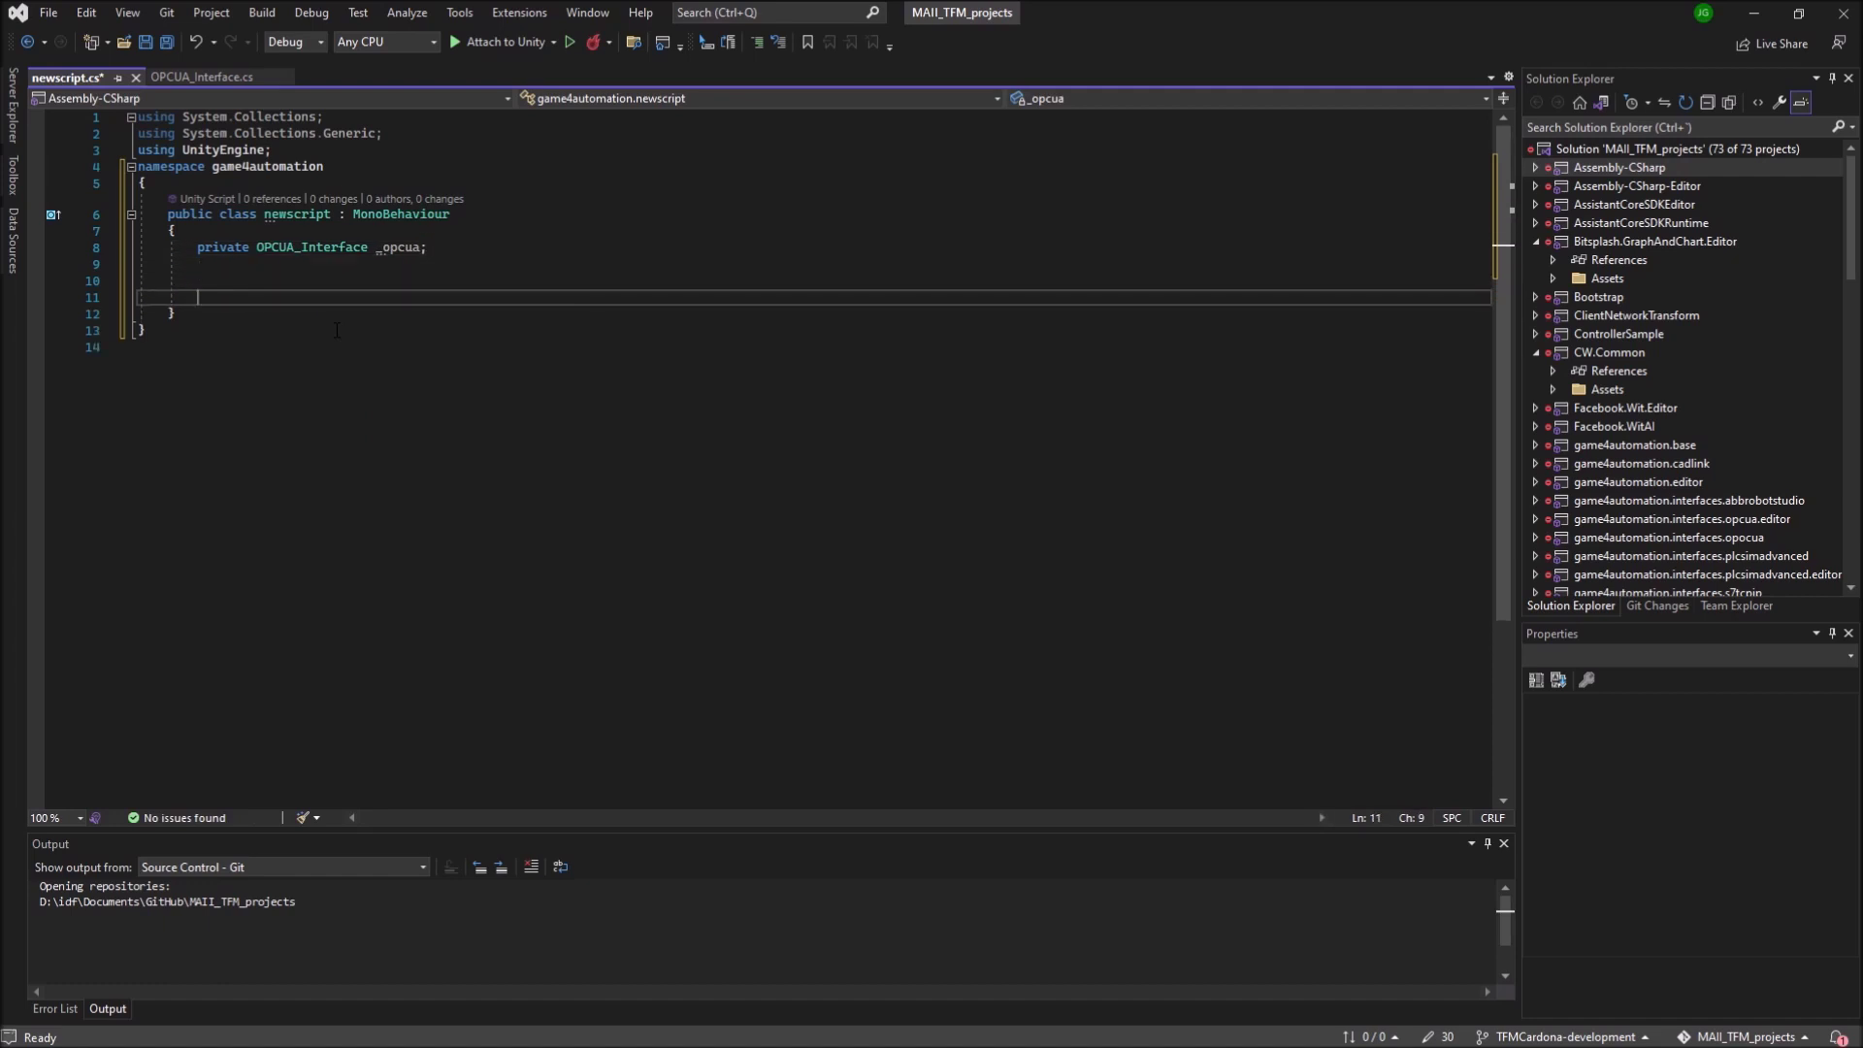
Step: Add a Start() method and begin its first line with the _opcua field
text(v)
text(oid S)
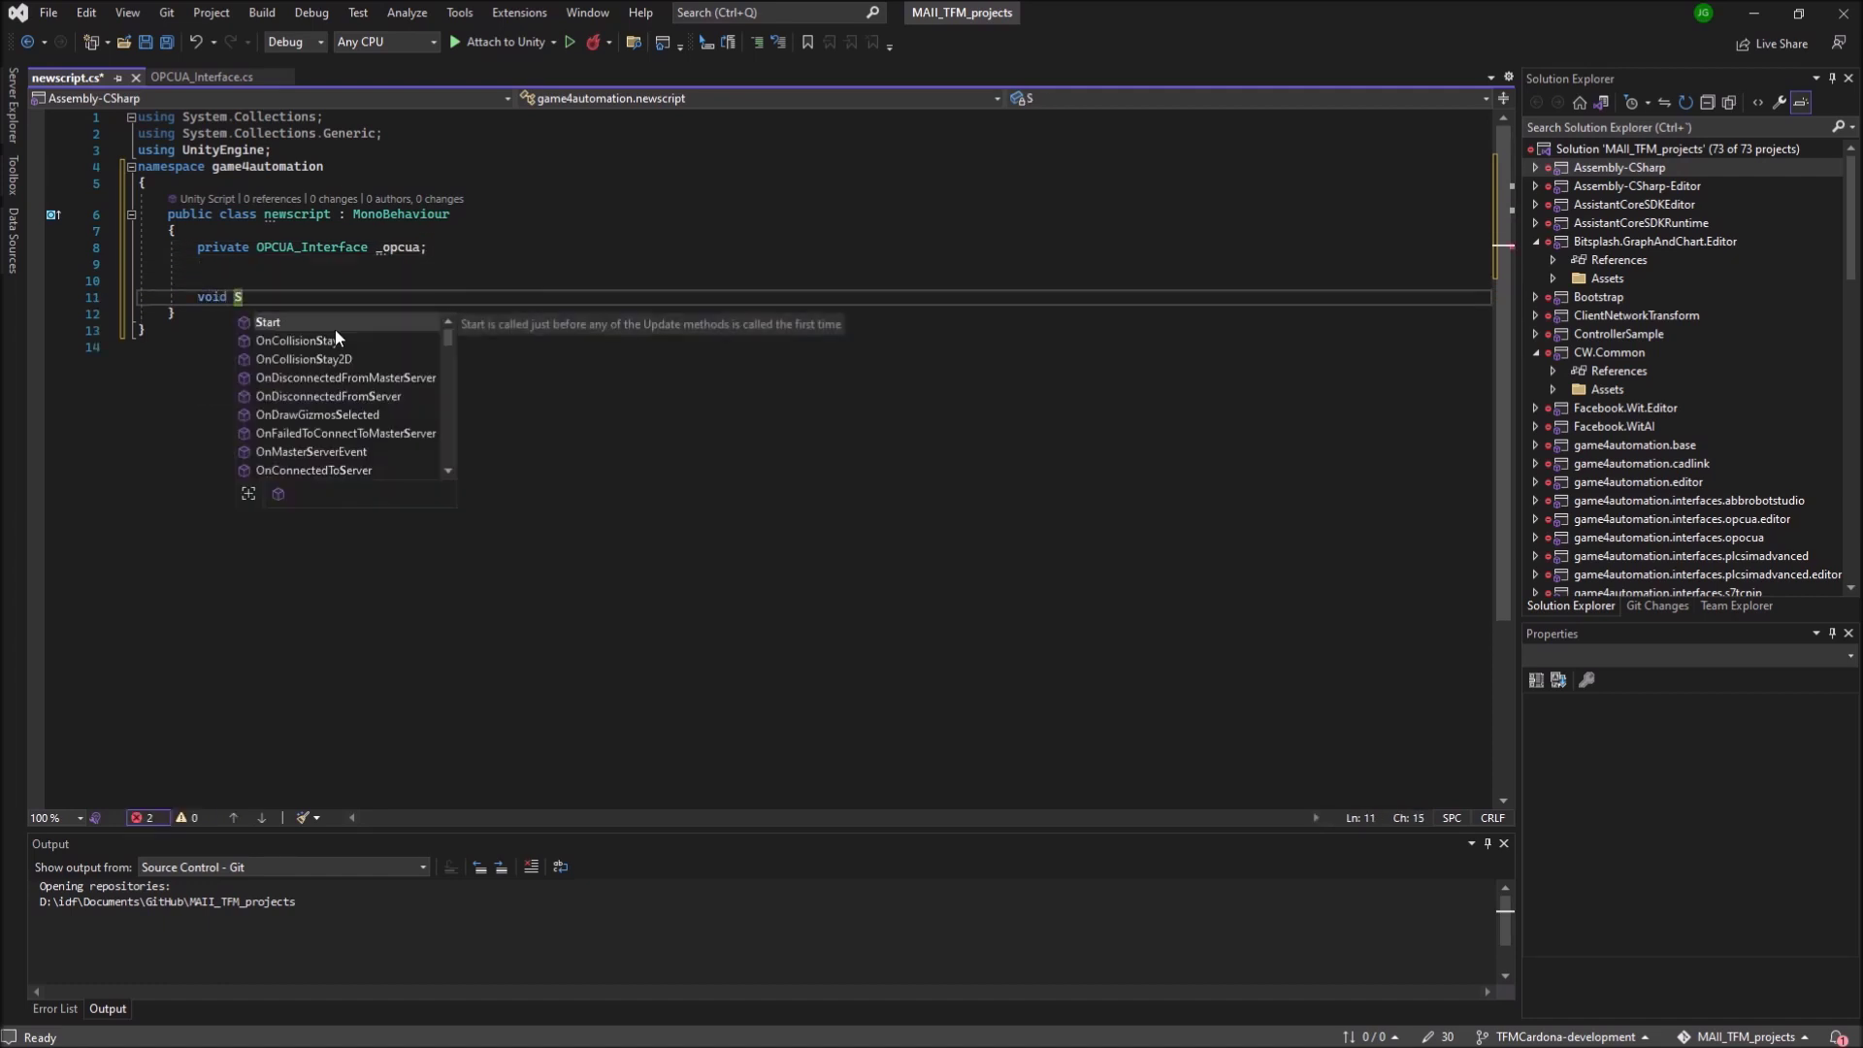
text(t)
key(Tab)
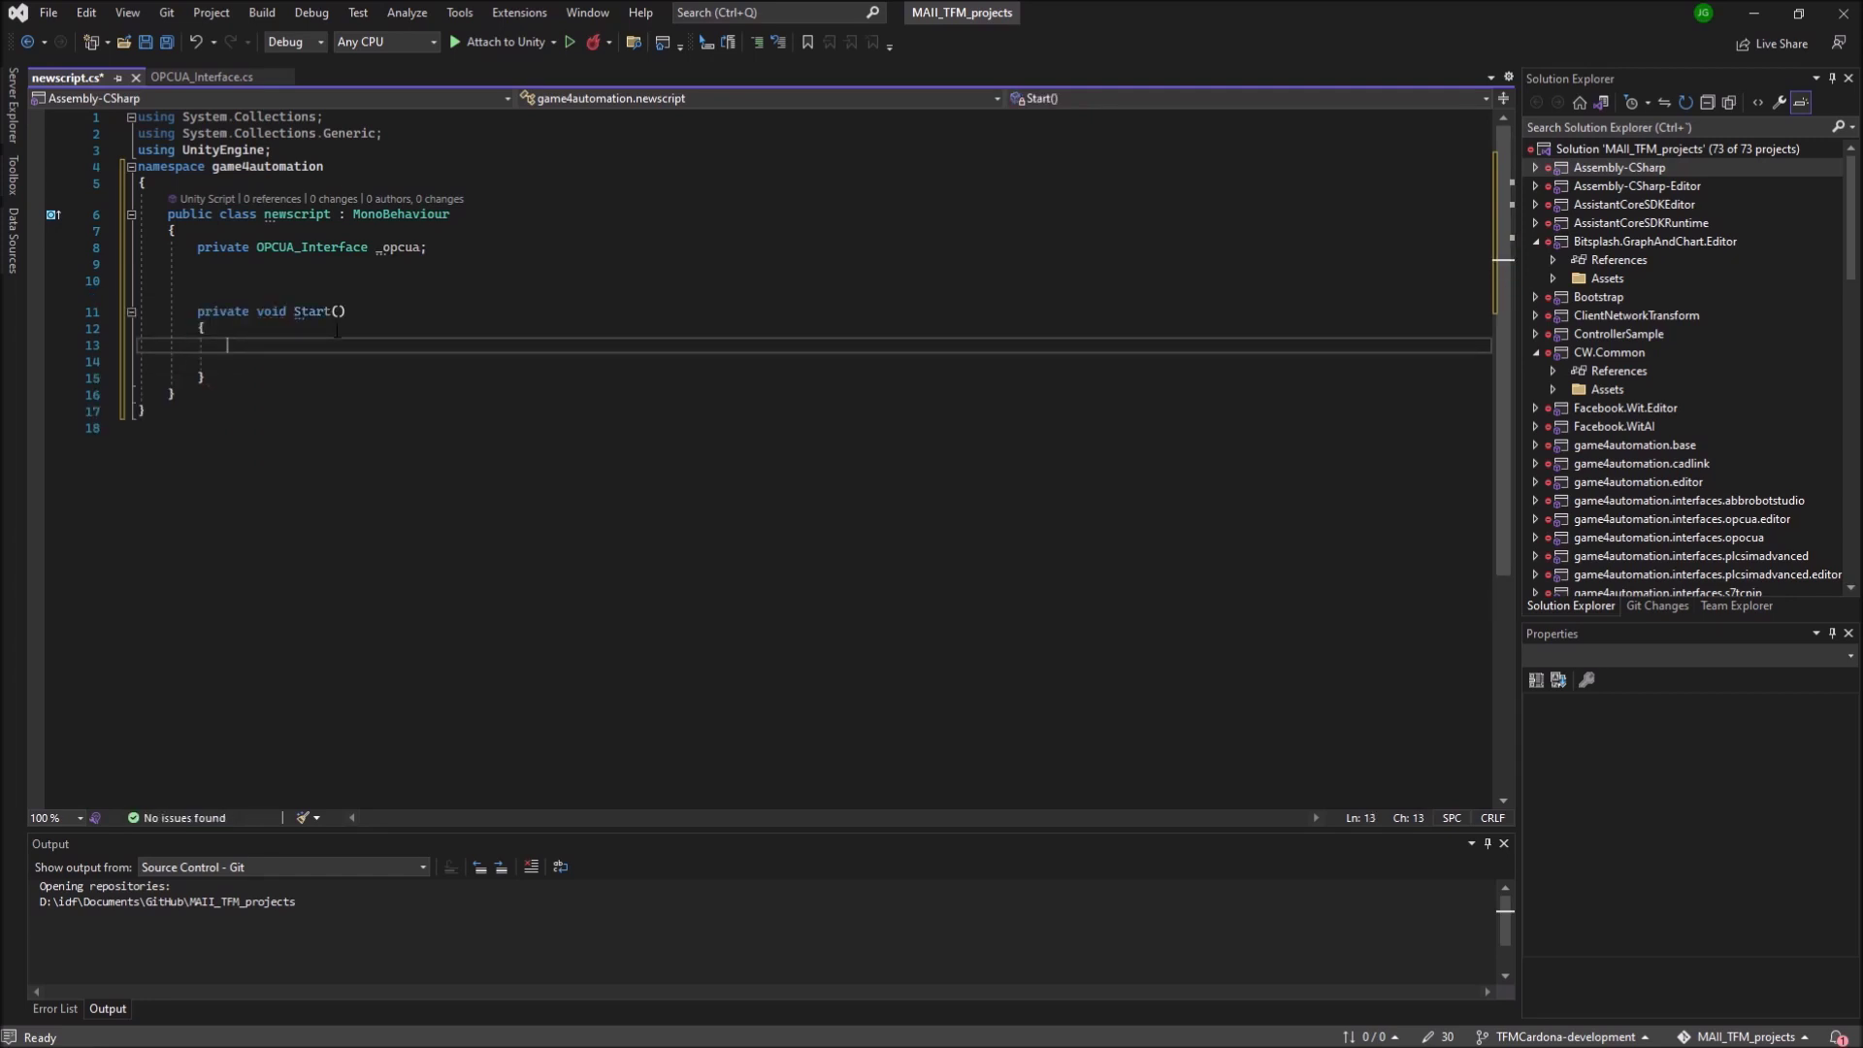
text(_)
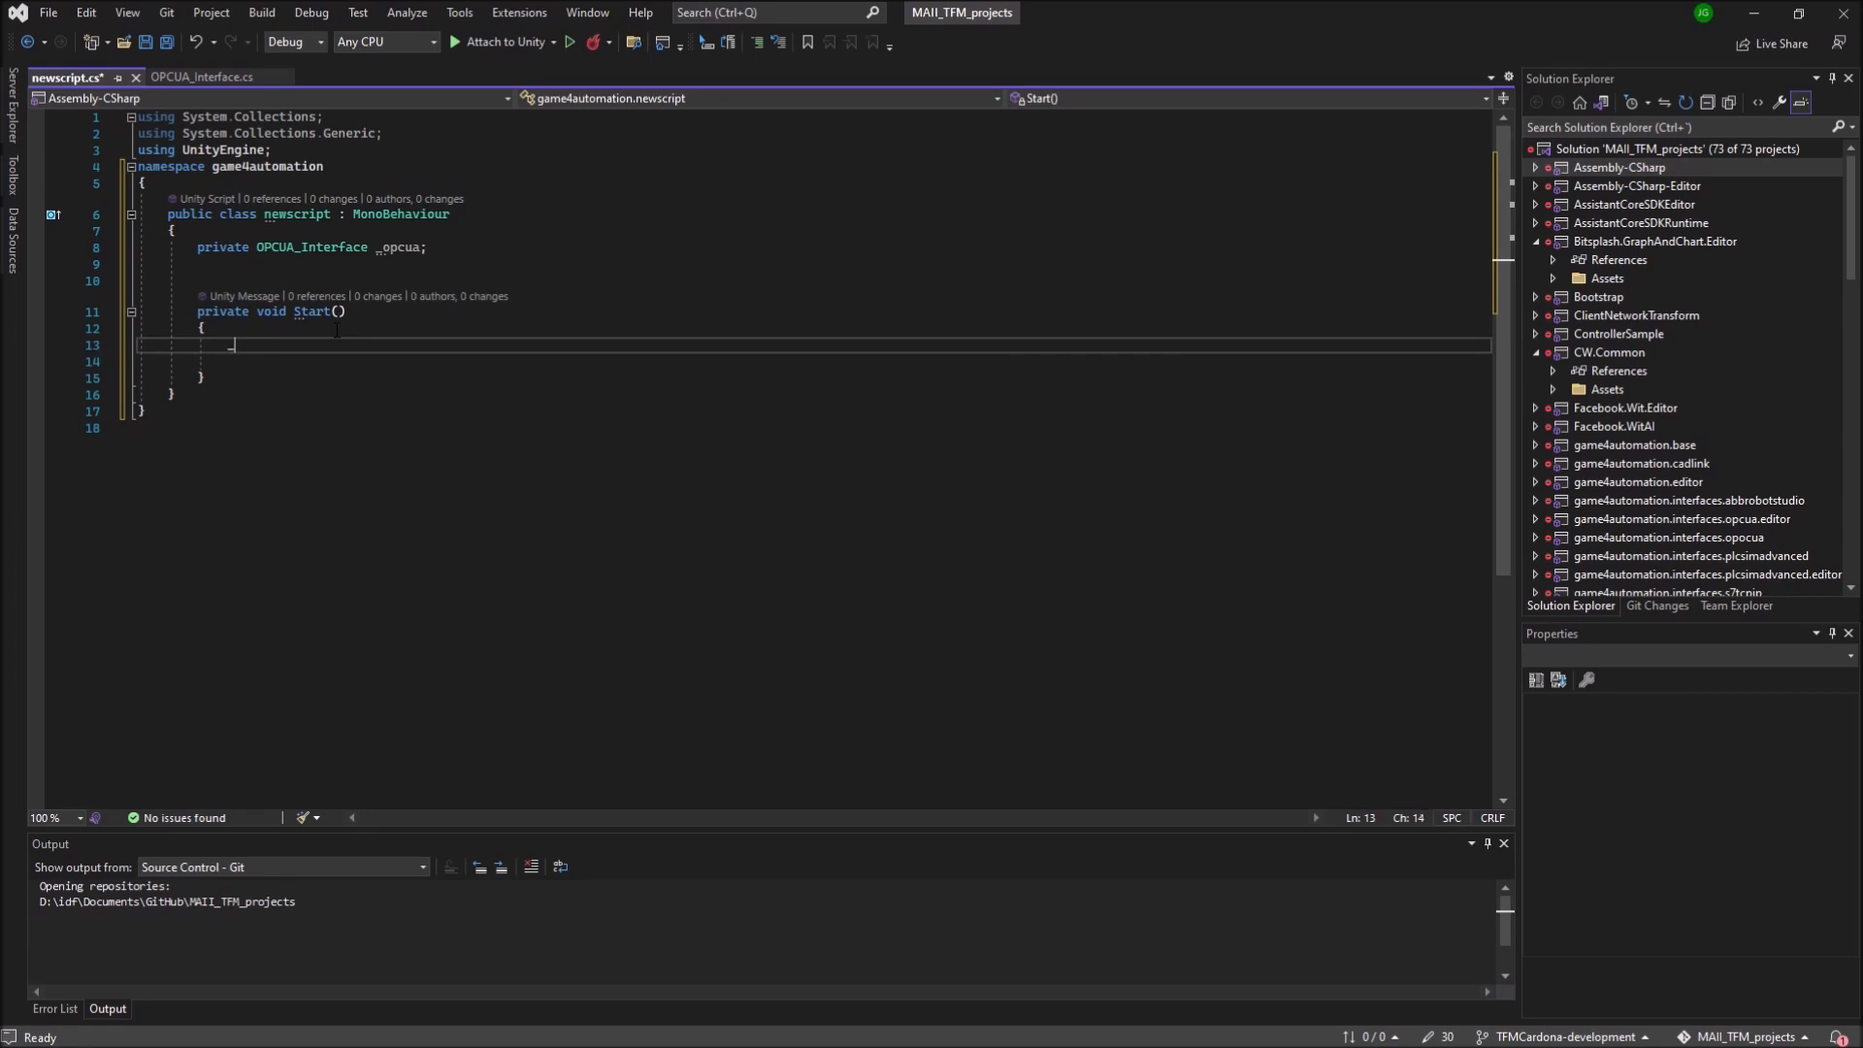
text(opc)
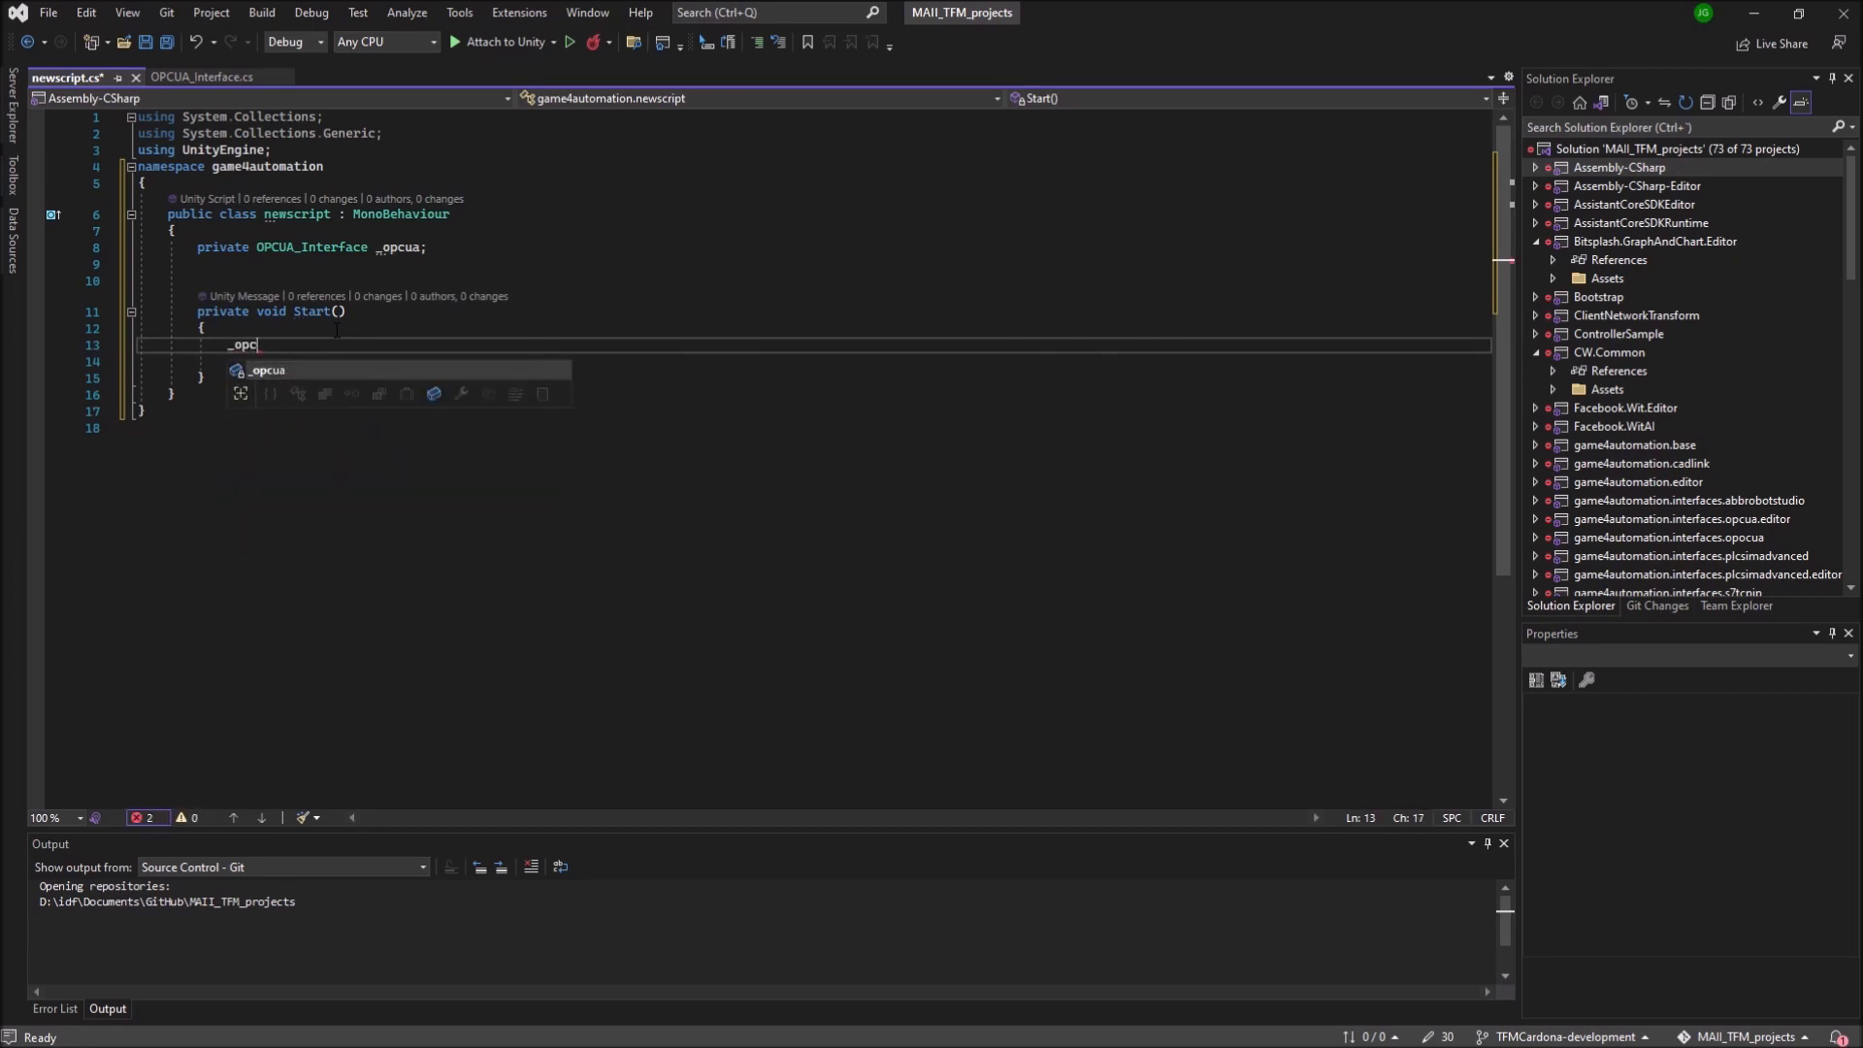
key(Tab)
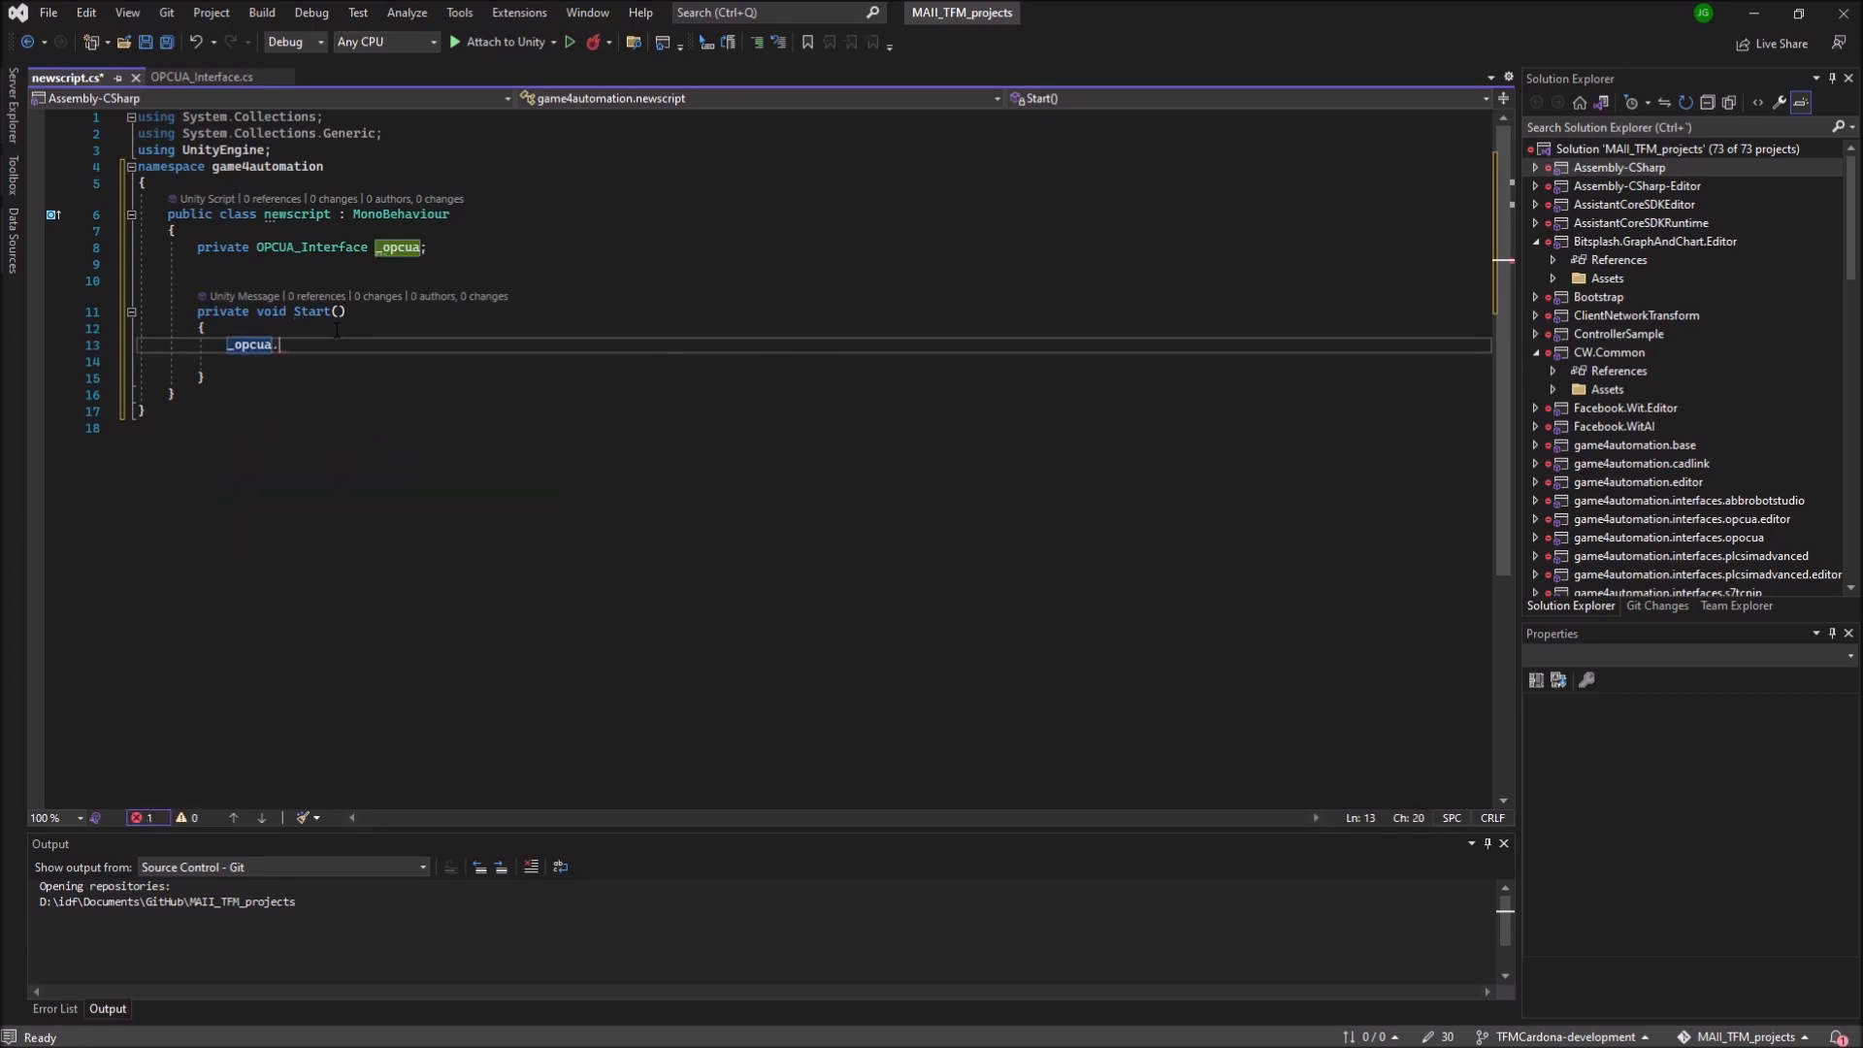
Step: Complete the line as _opcua = GetComponent<OPCUA_Interface>(); with IntelliSense
text(.)
key(BackSpace)
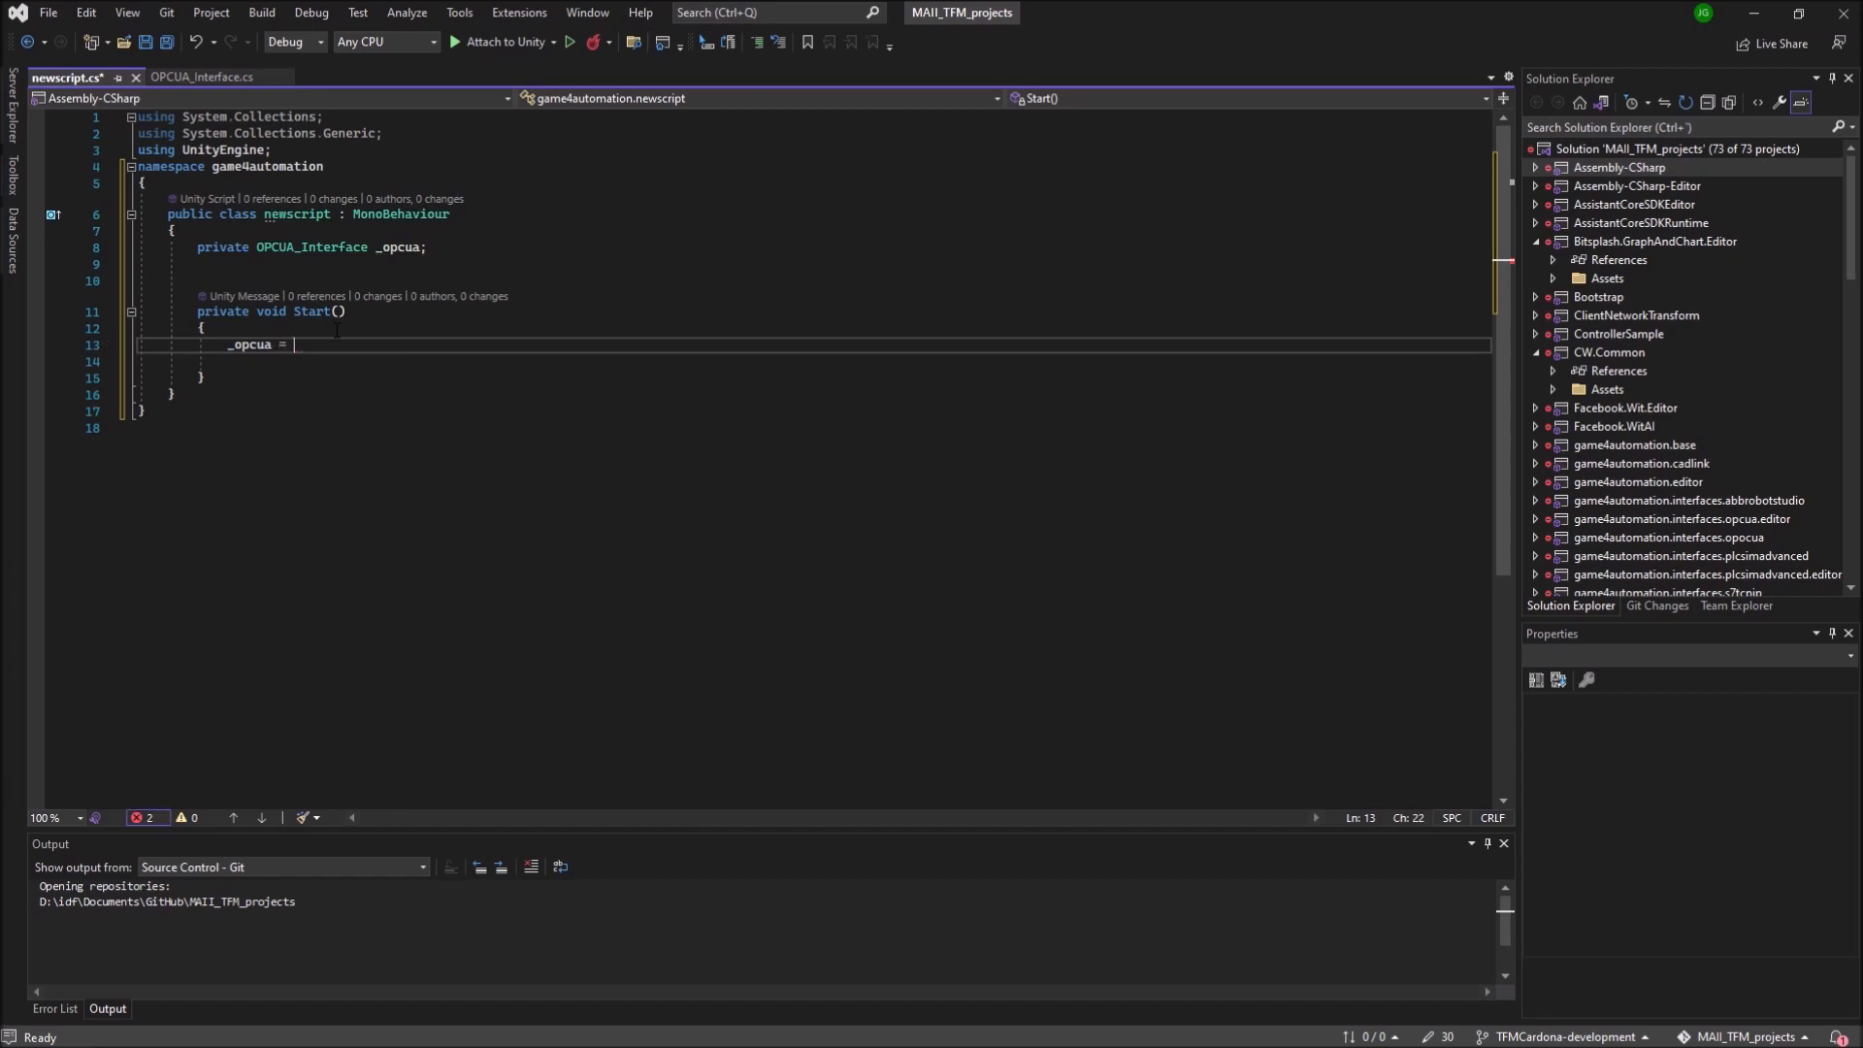
text(G)
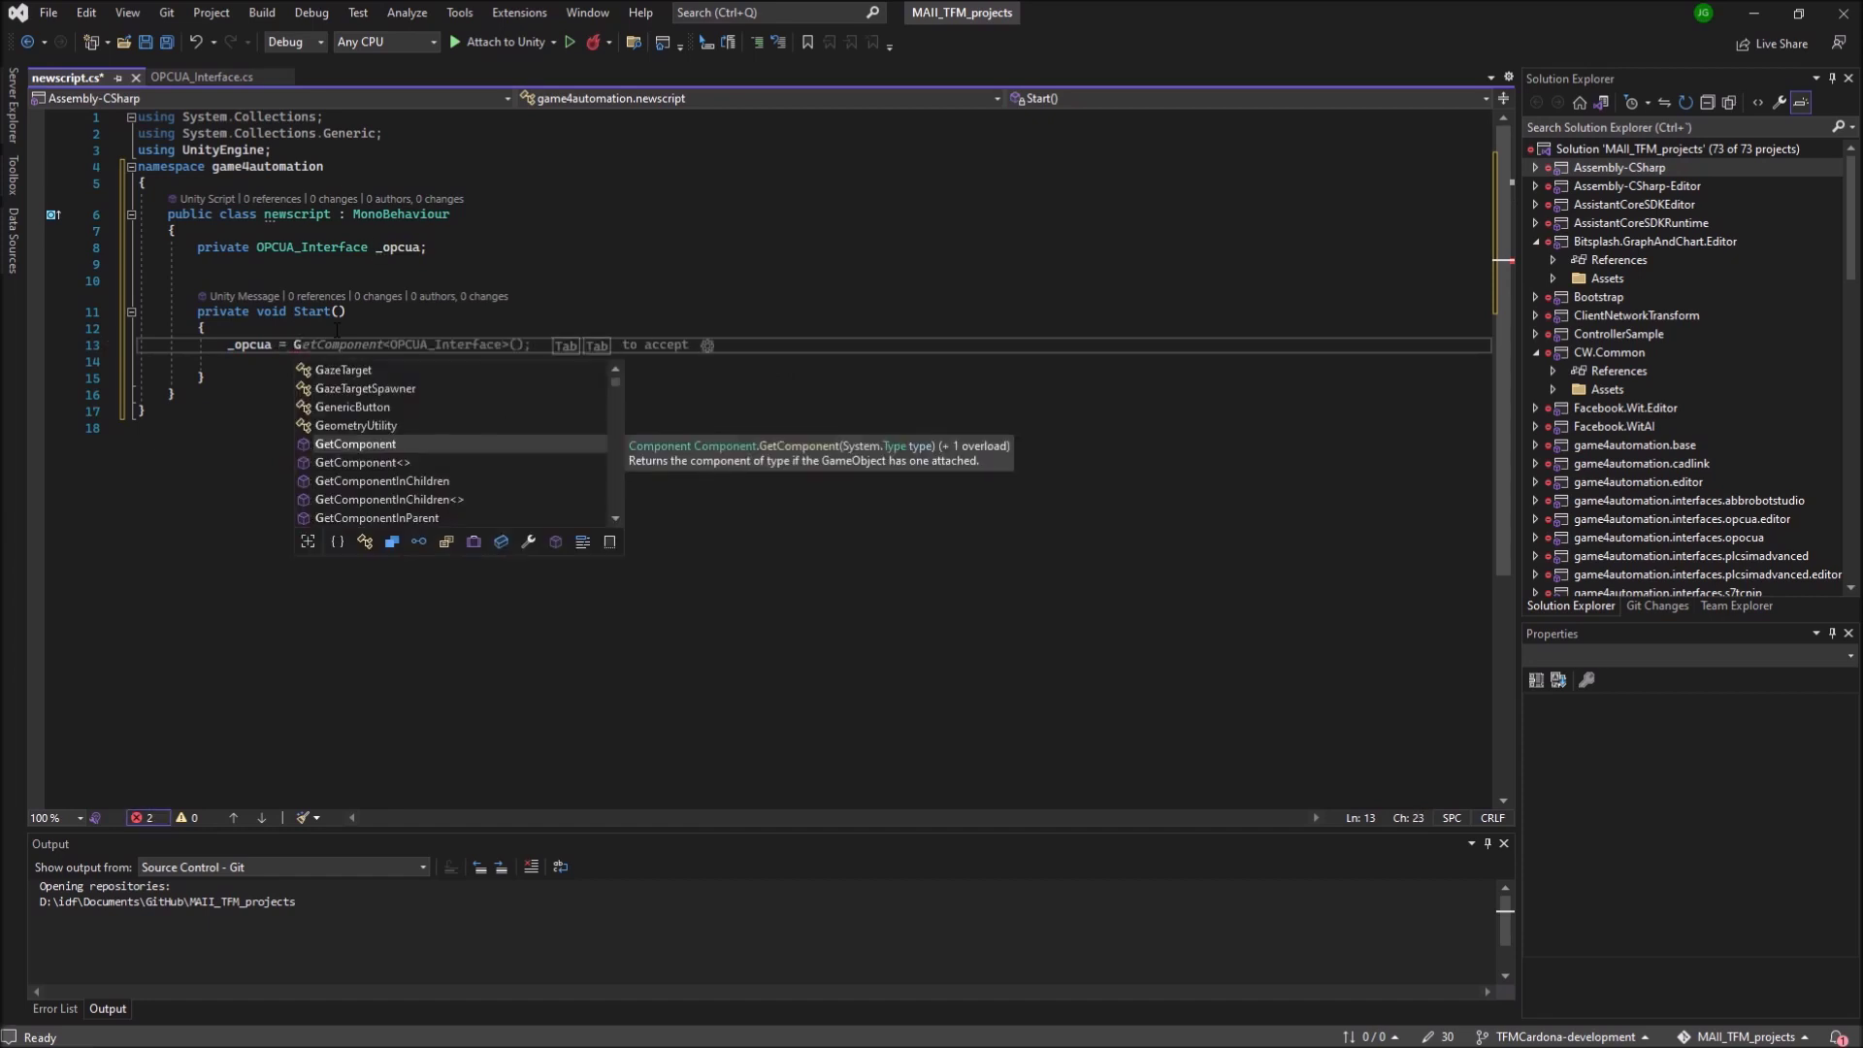
text(et)
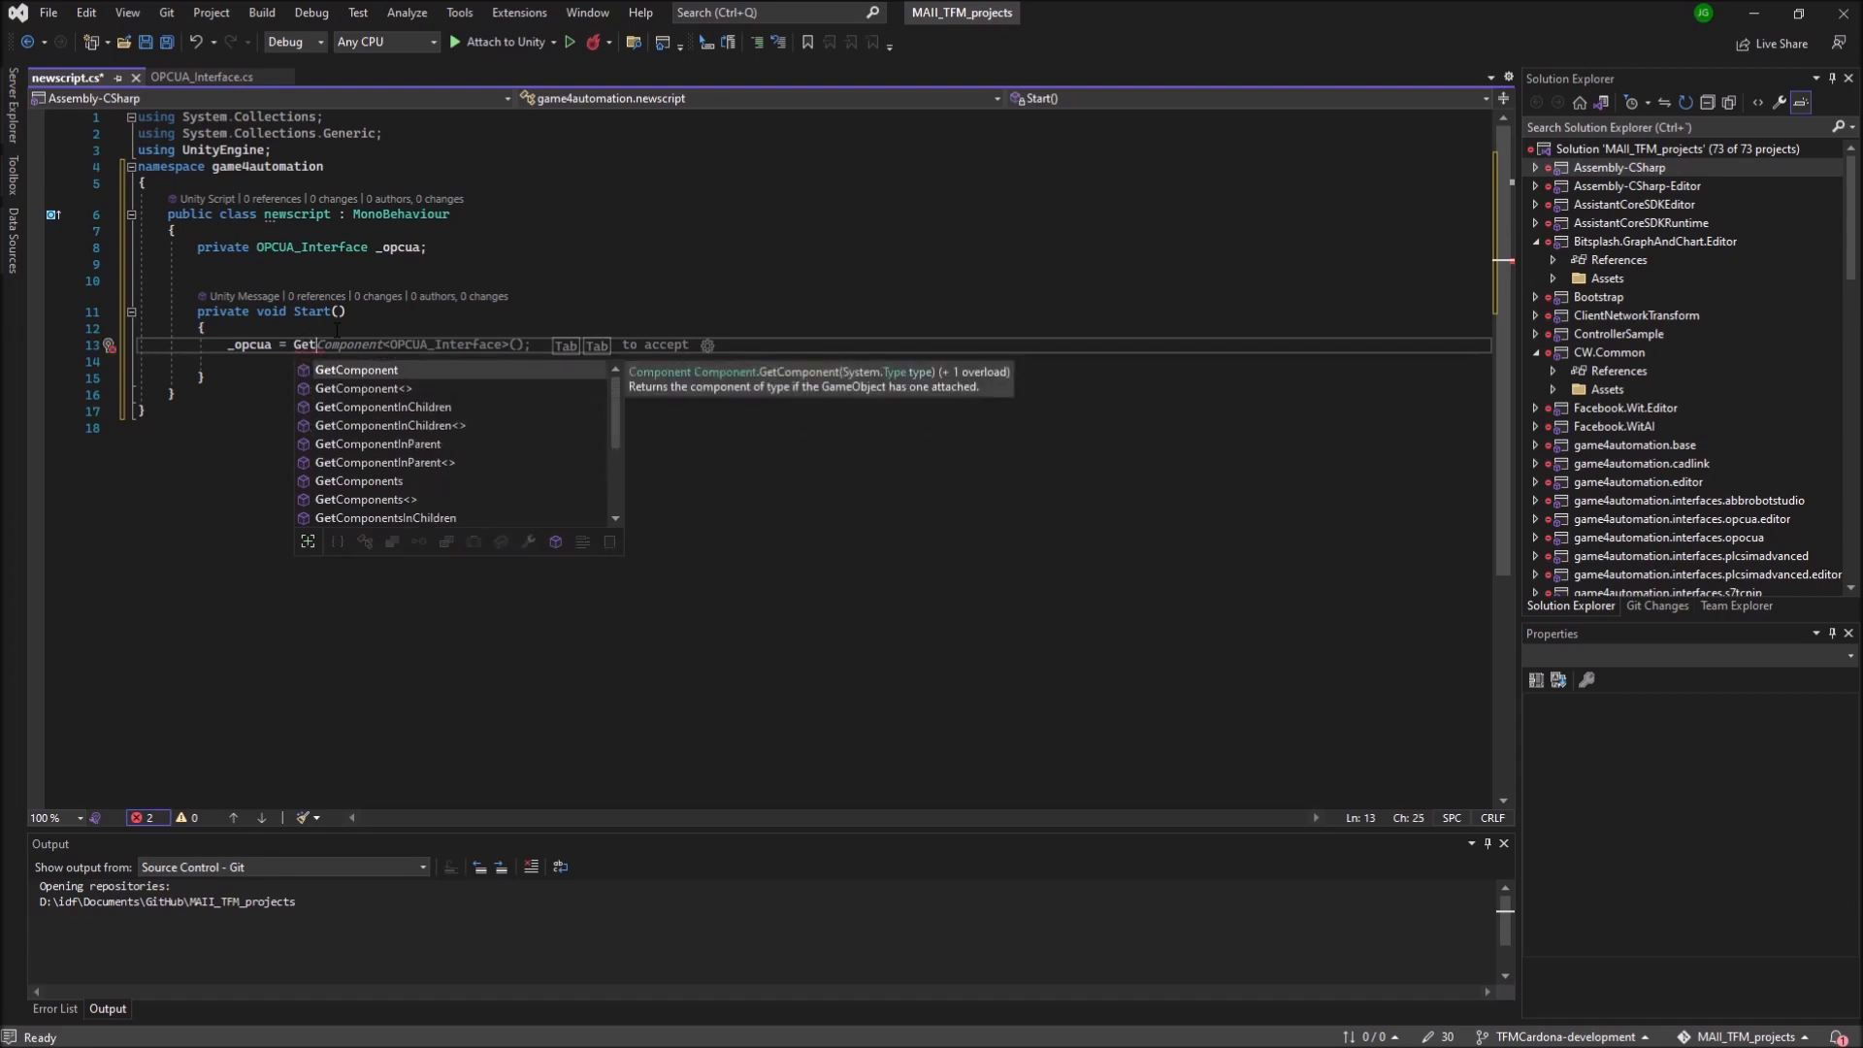
key(Tab)
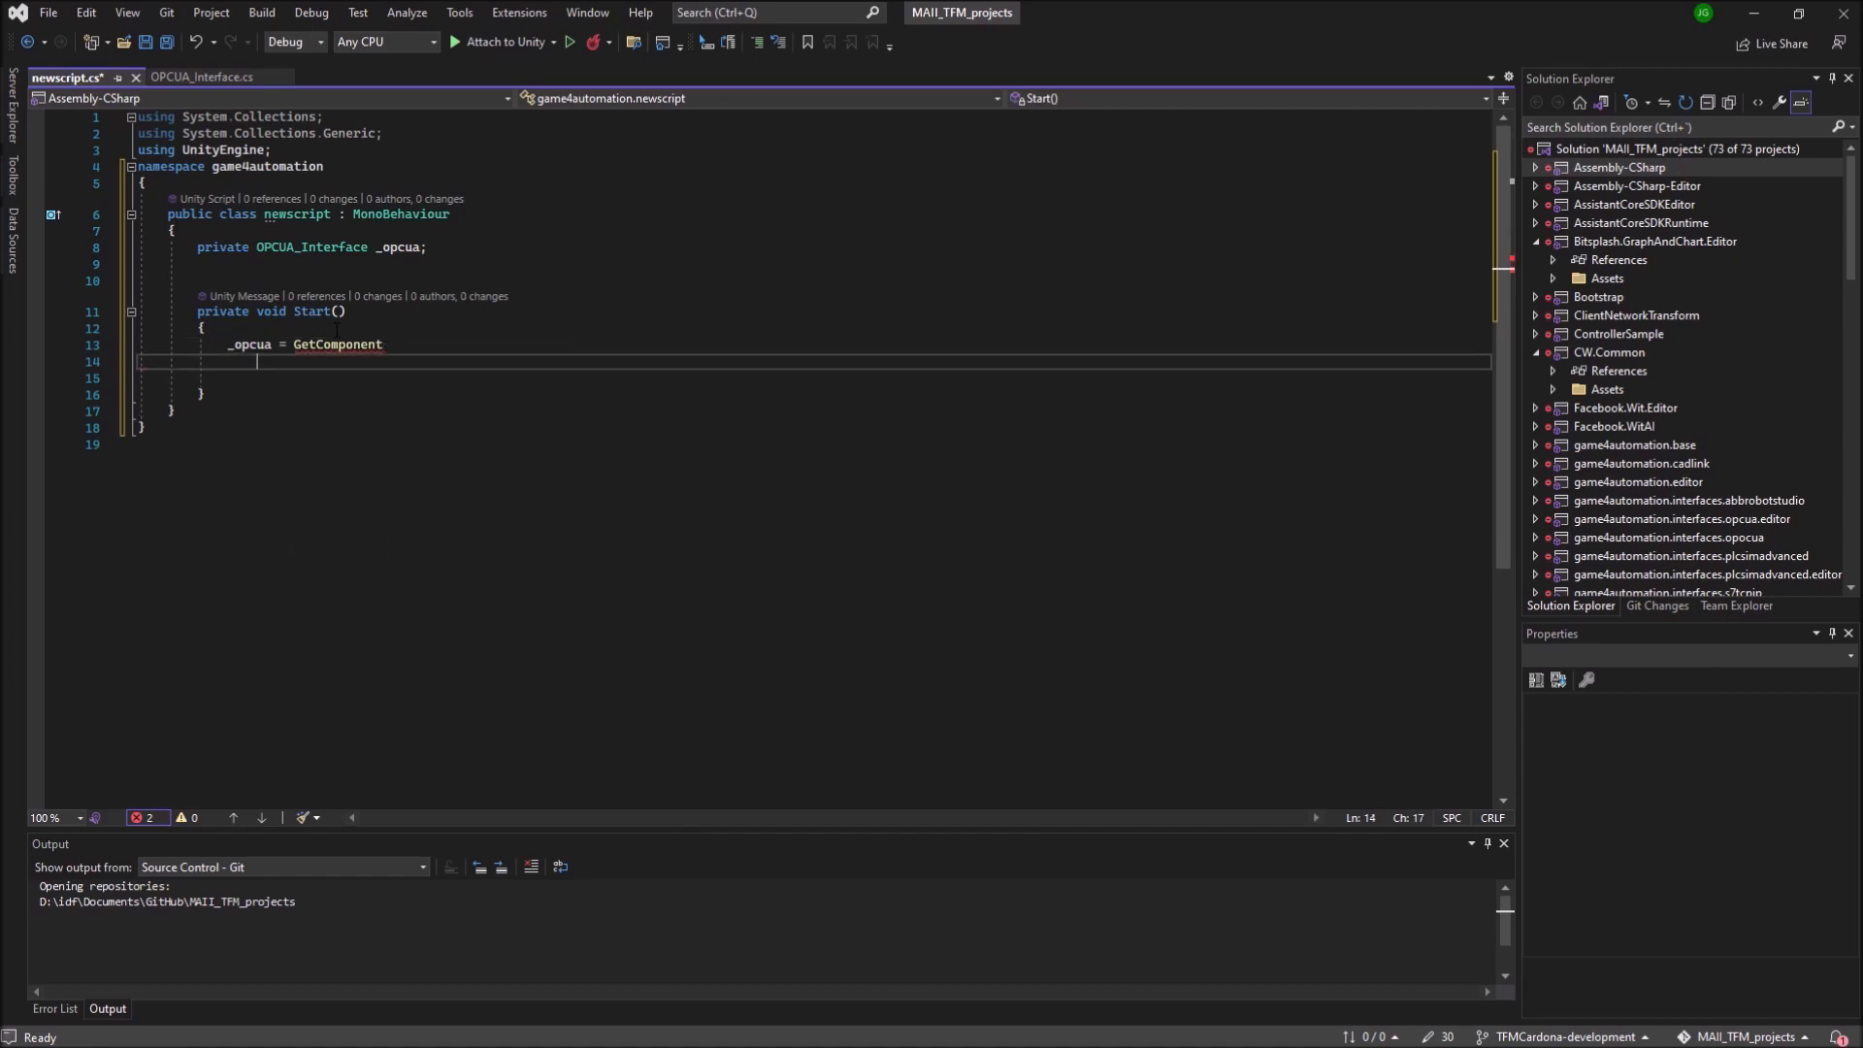
key(BackSpace)
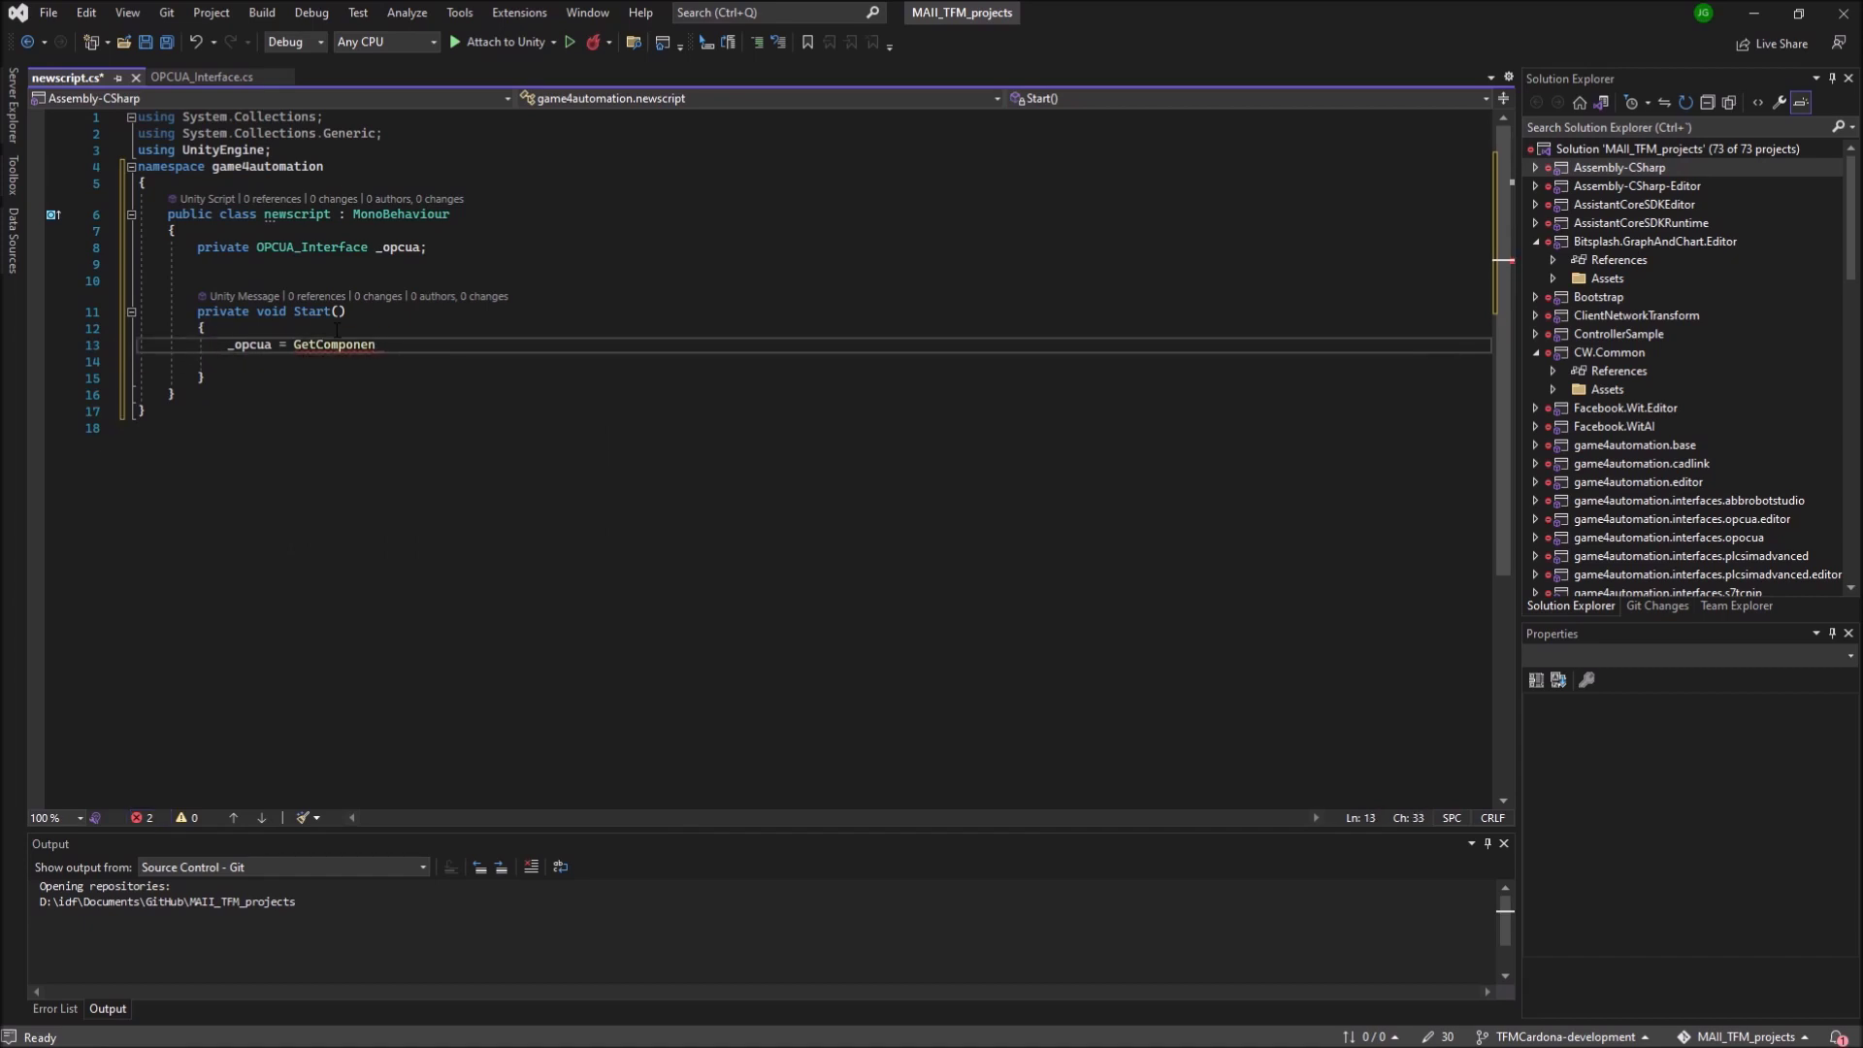
text(<>)
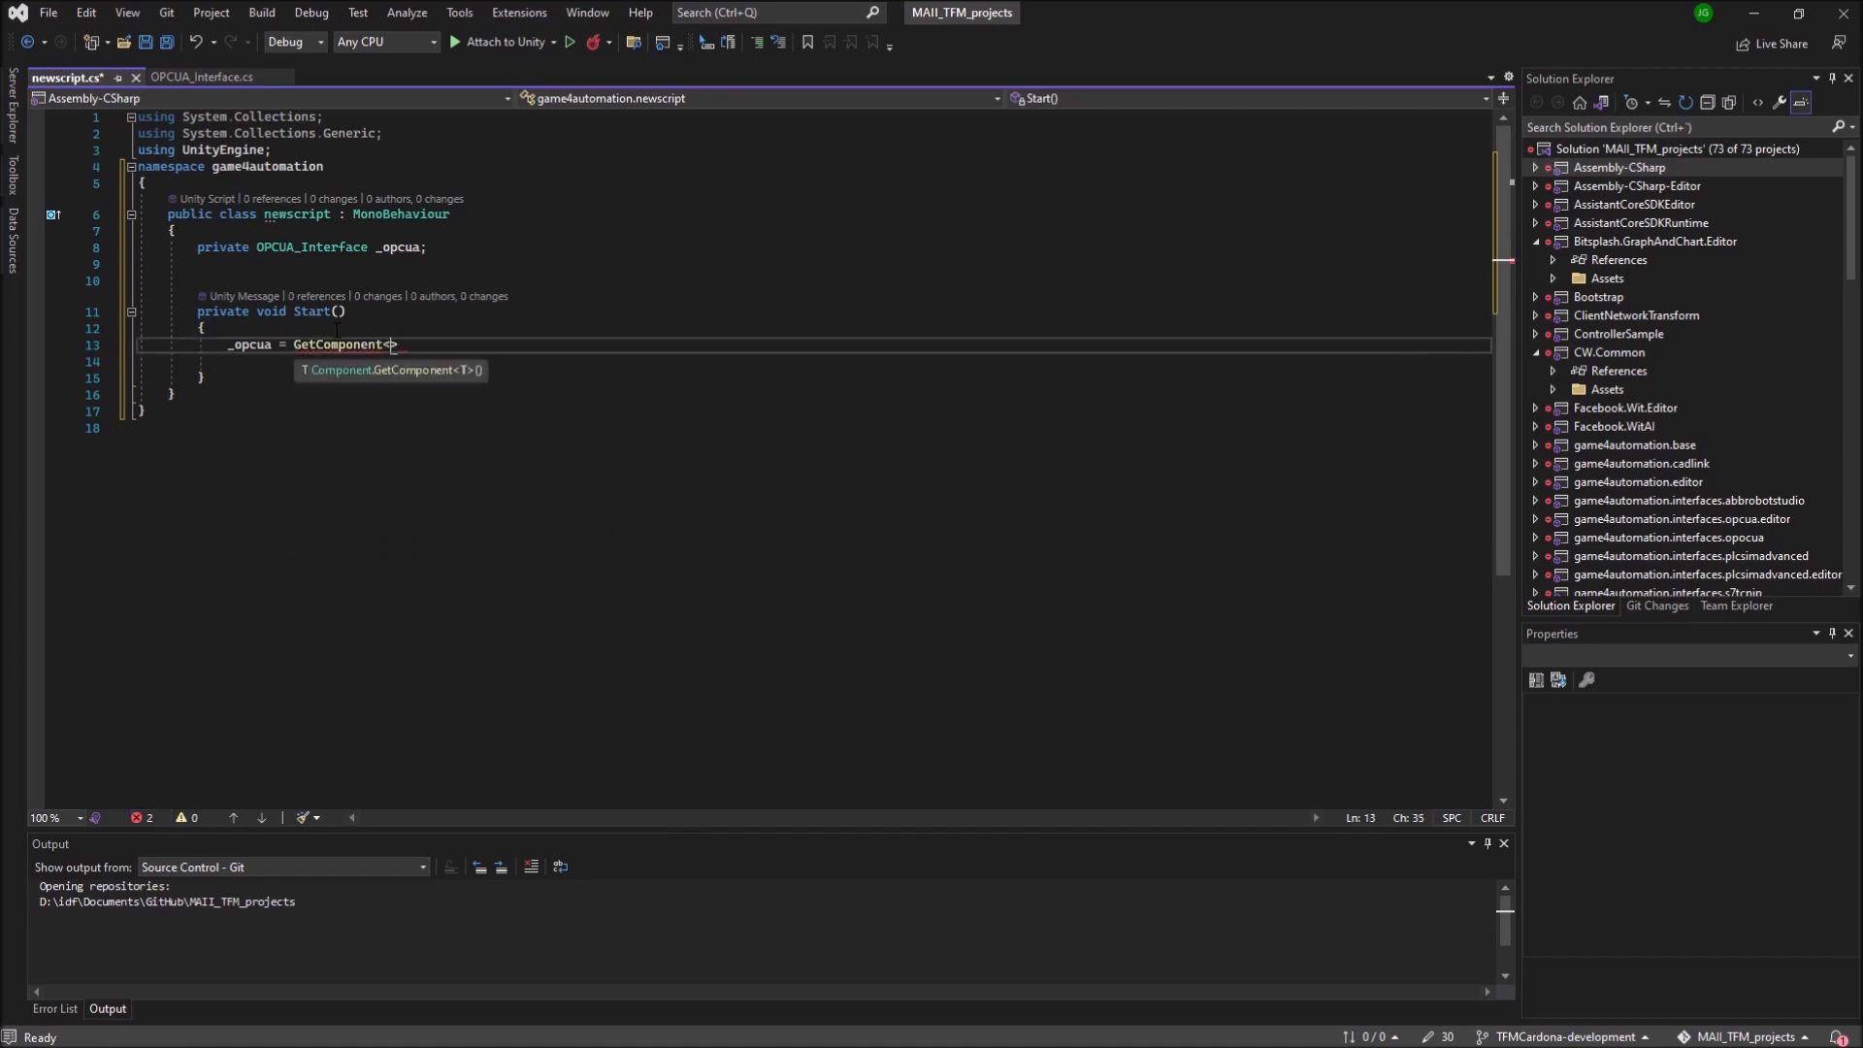
text(OPC)
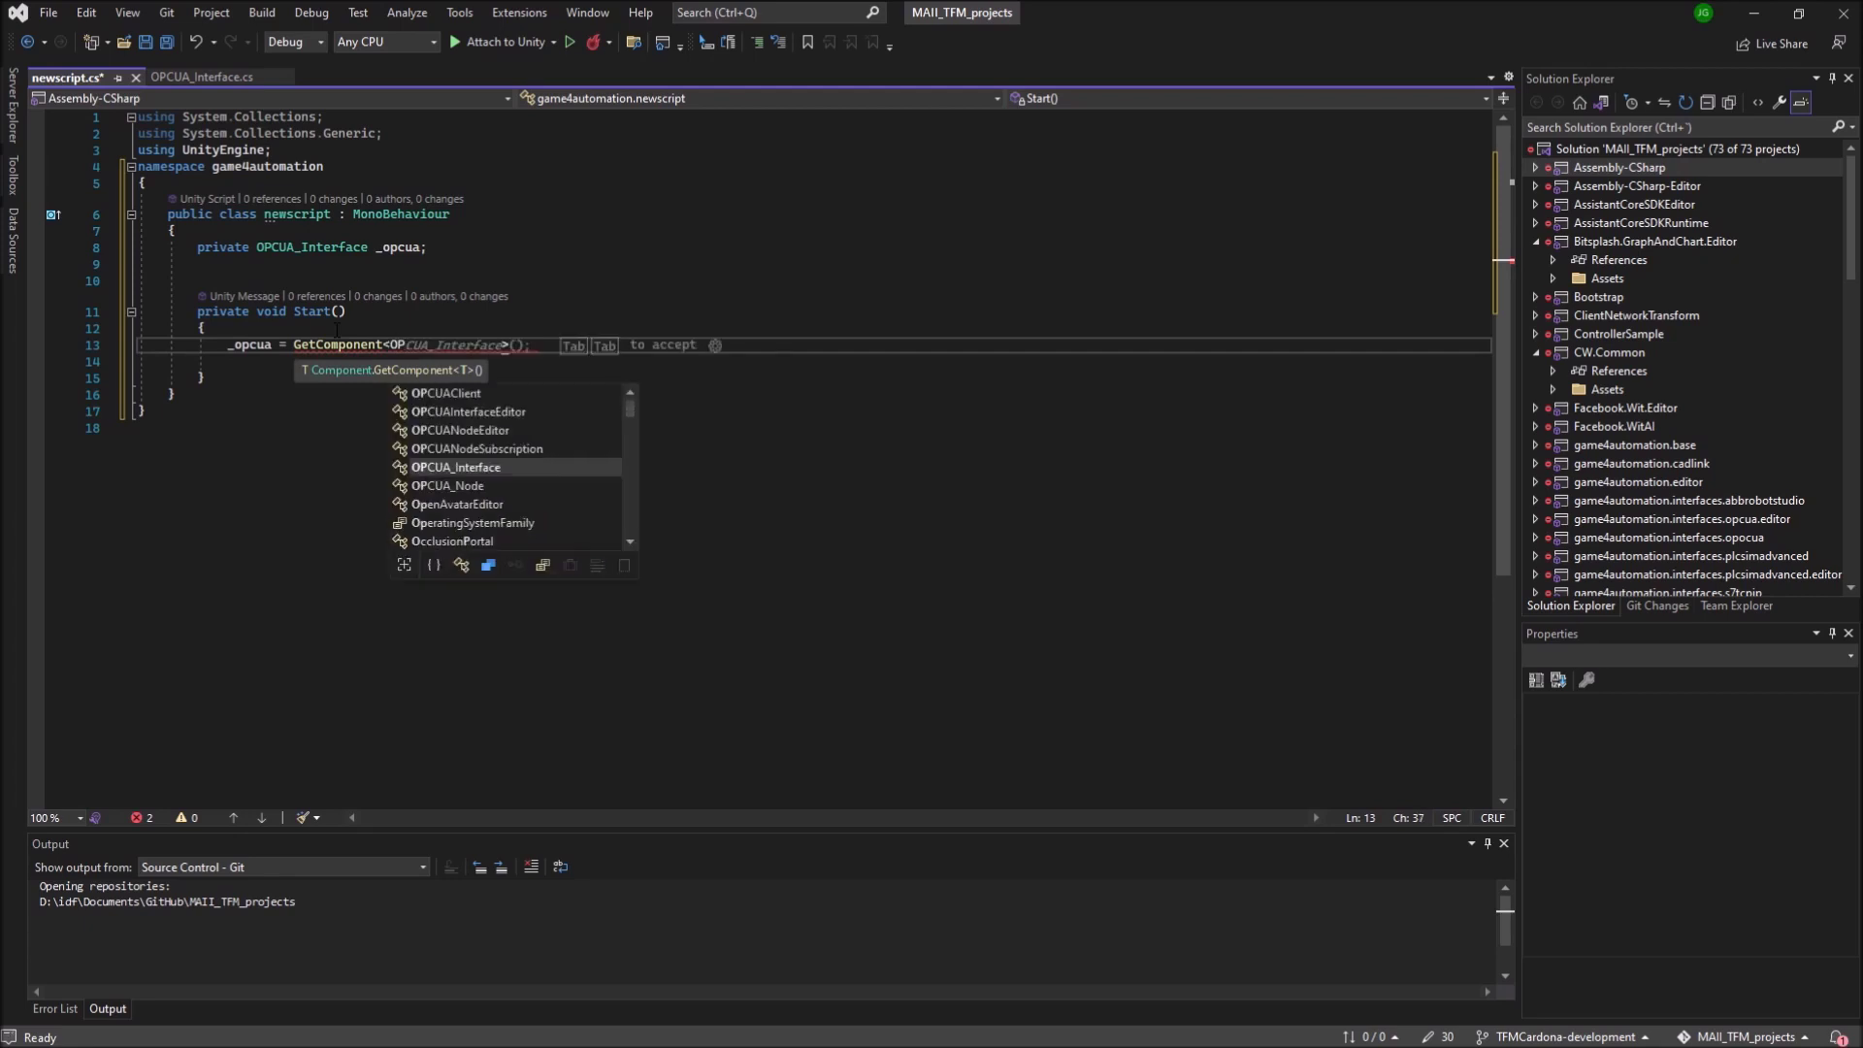
key(Tab)
text(>)
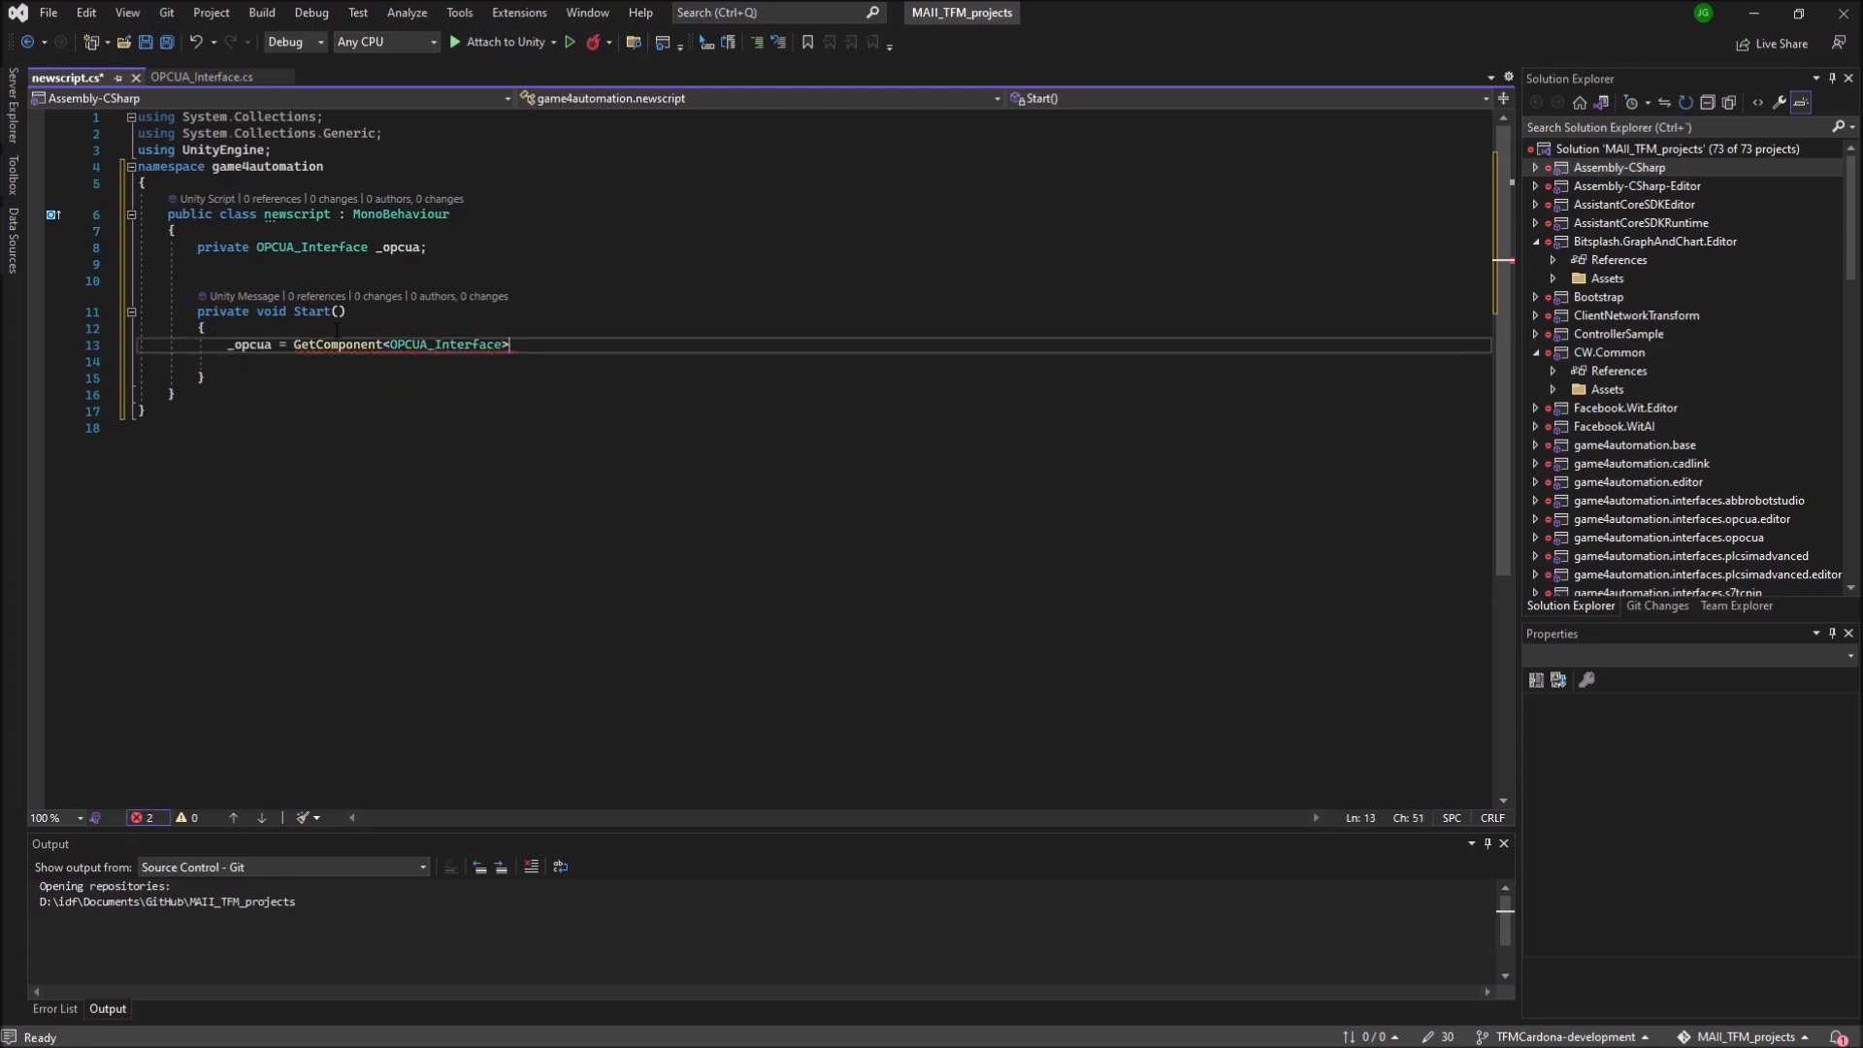
text(()
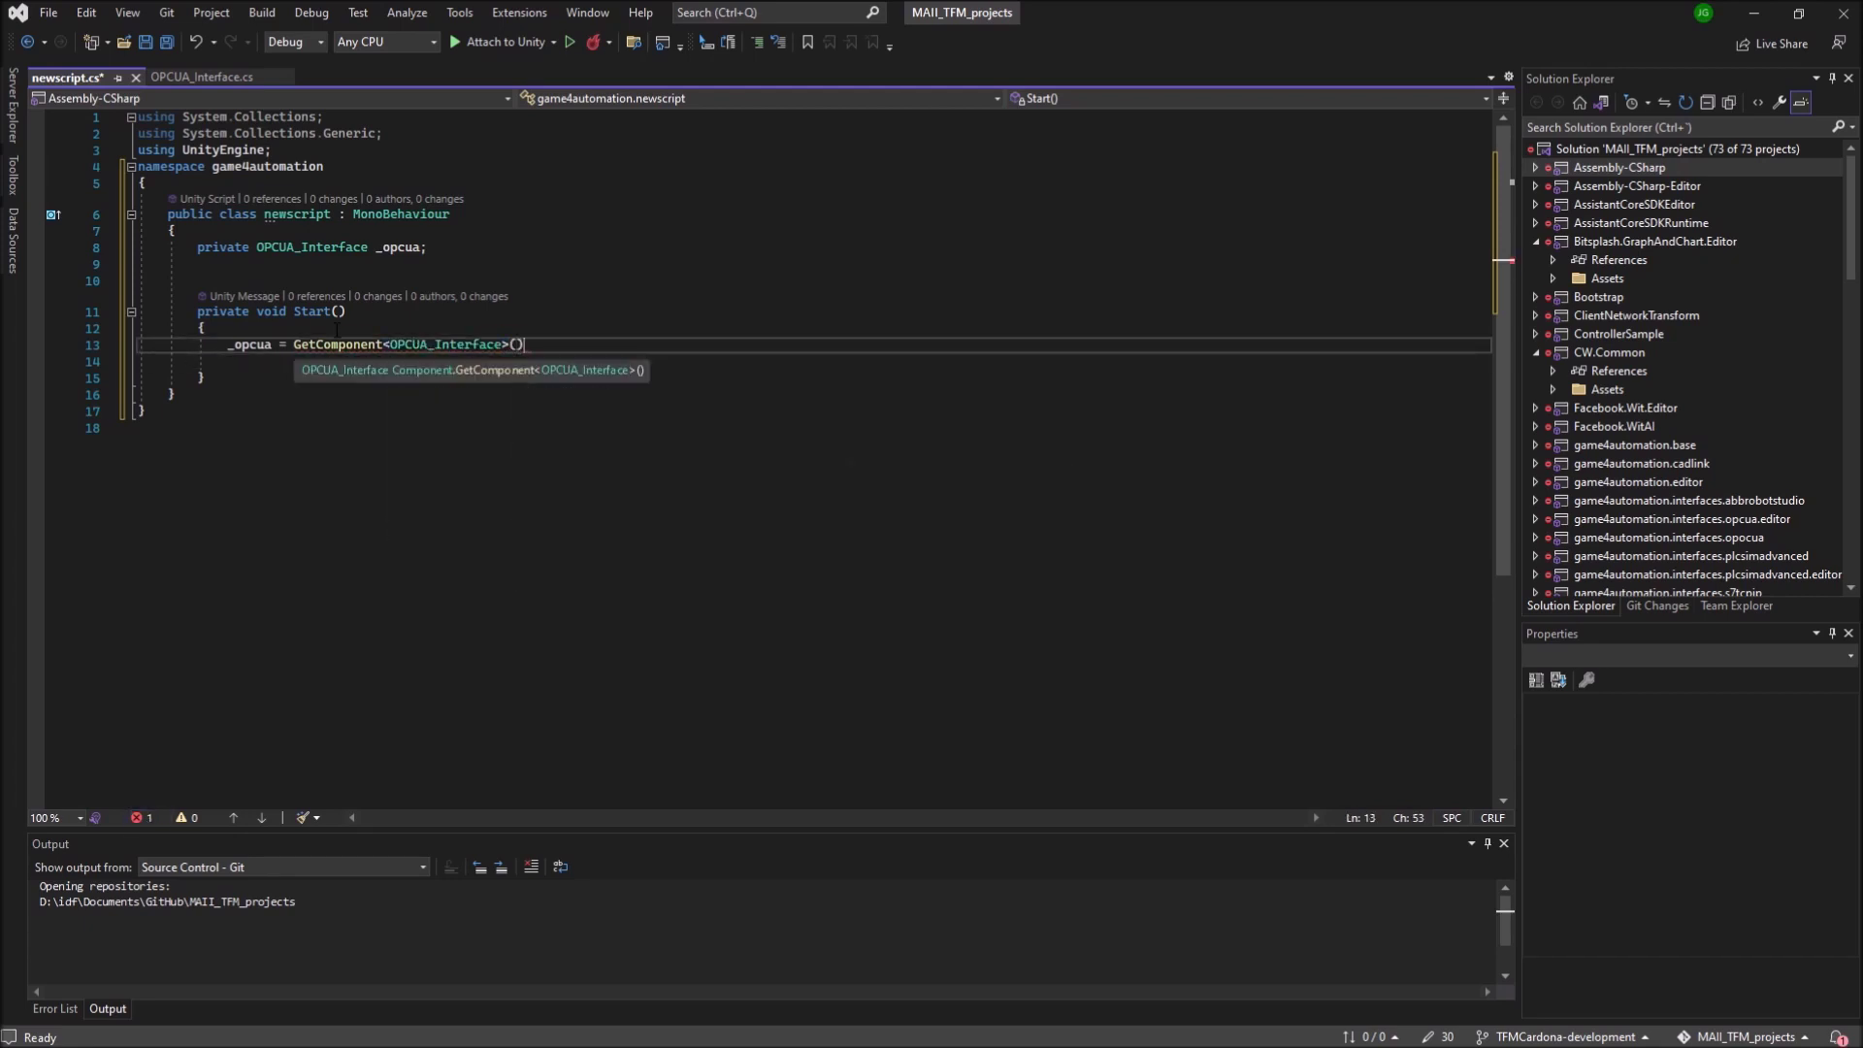
text())
key(Return)
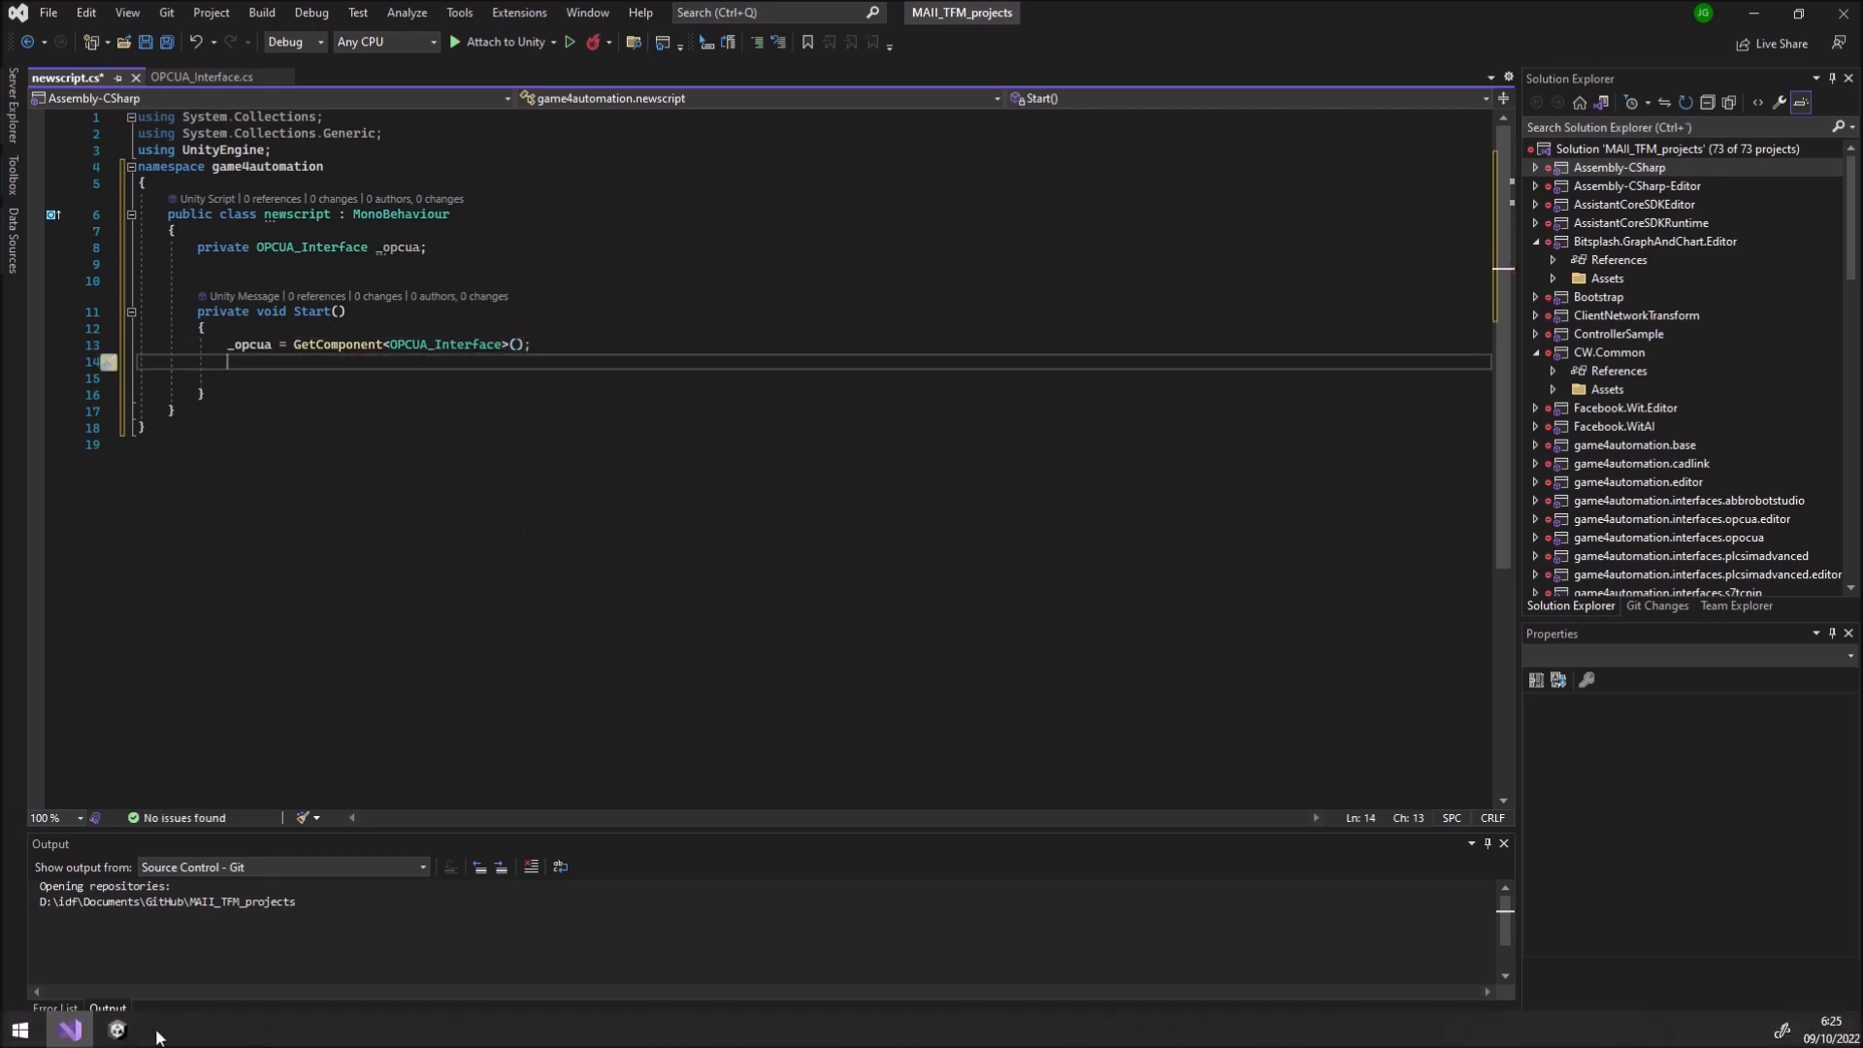
click(117, 1028)
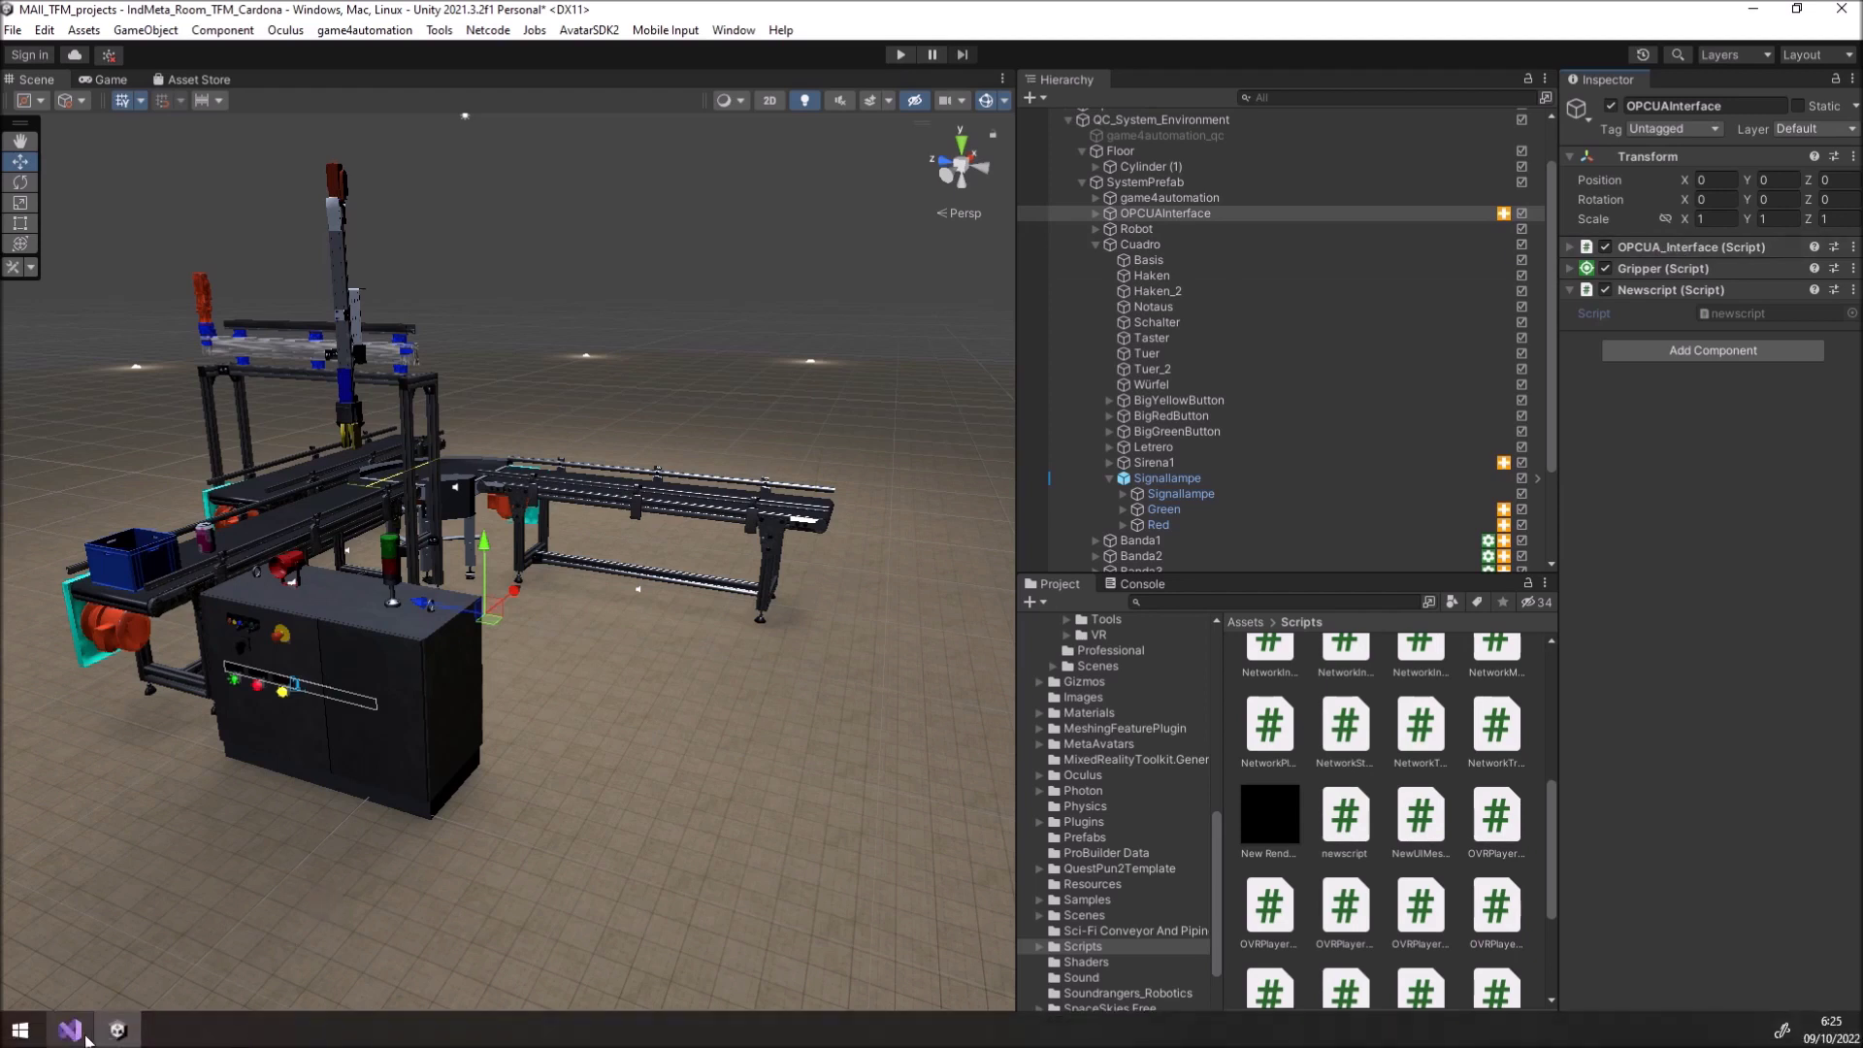
click(69, 1029)
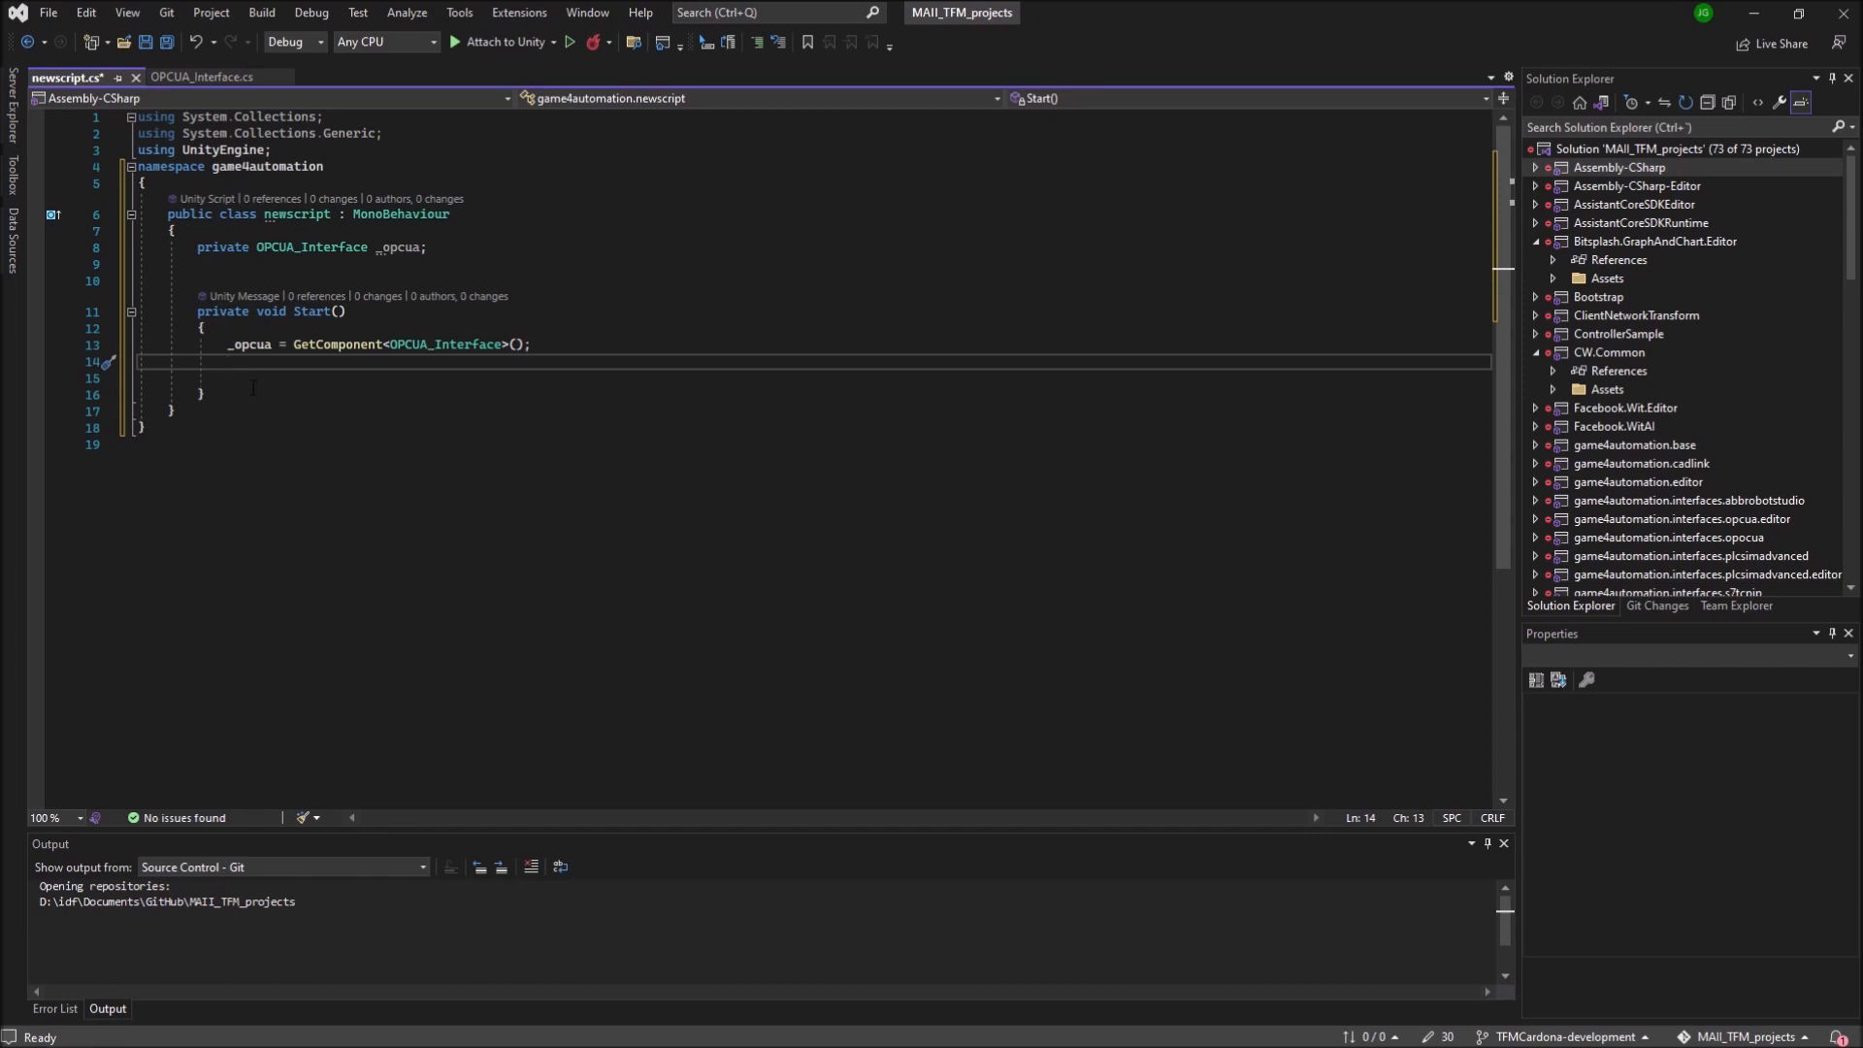
Step: Add _opcua.OnEnable(); to Start() below the GetComponent call, then switch back to Unity
key(Return)
text(_)
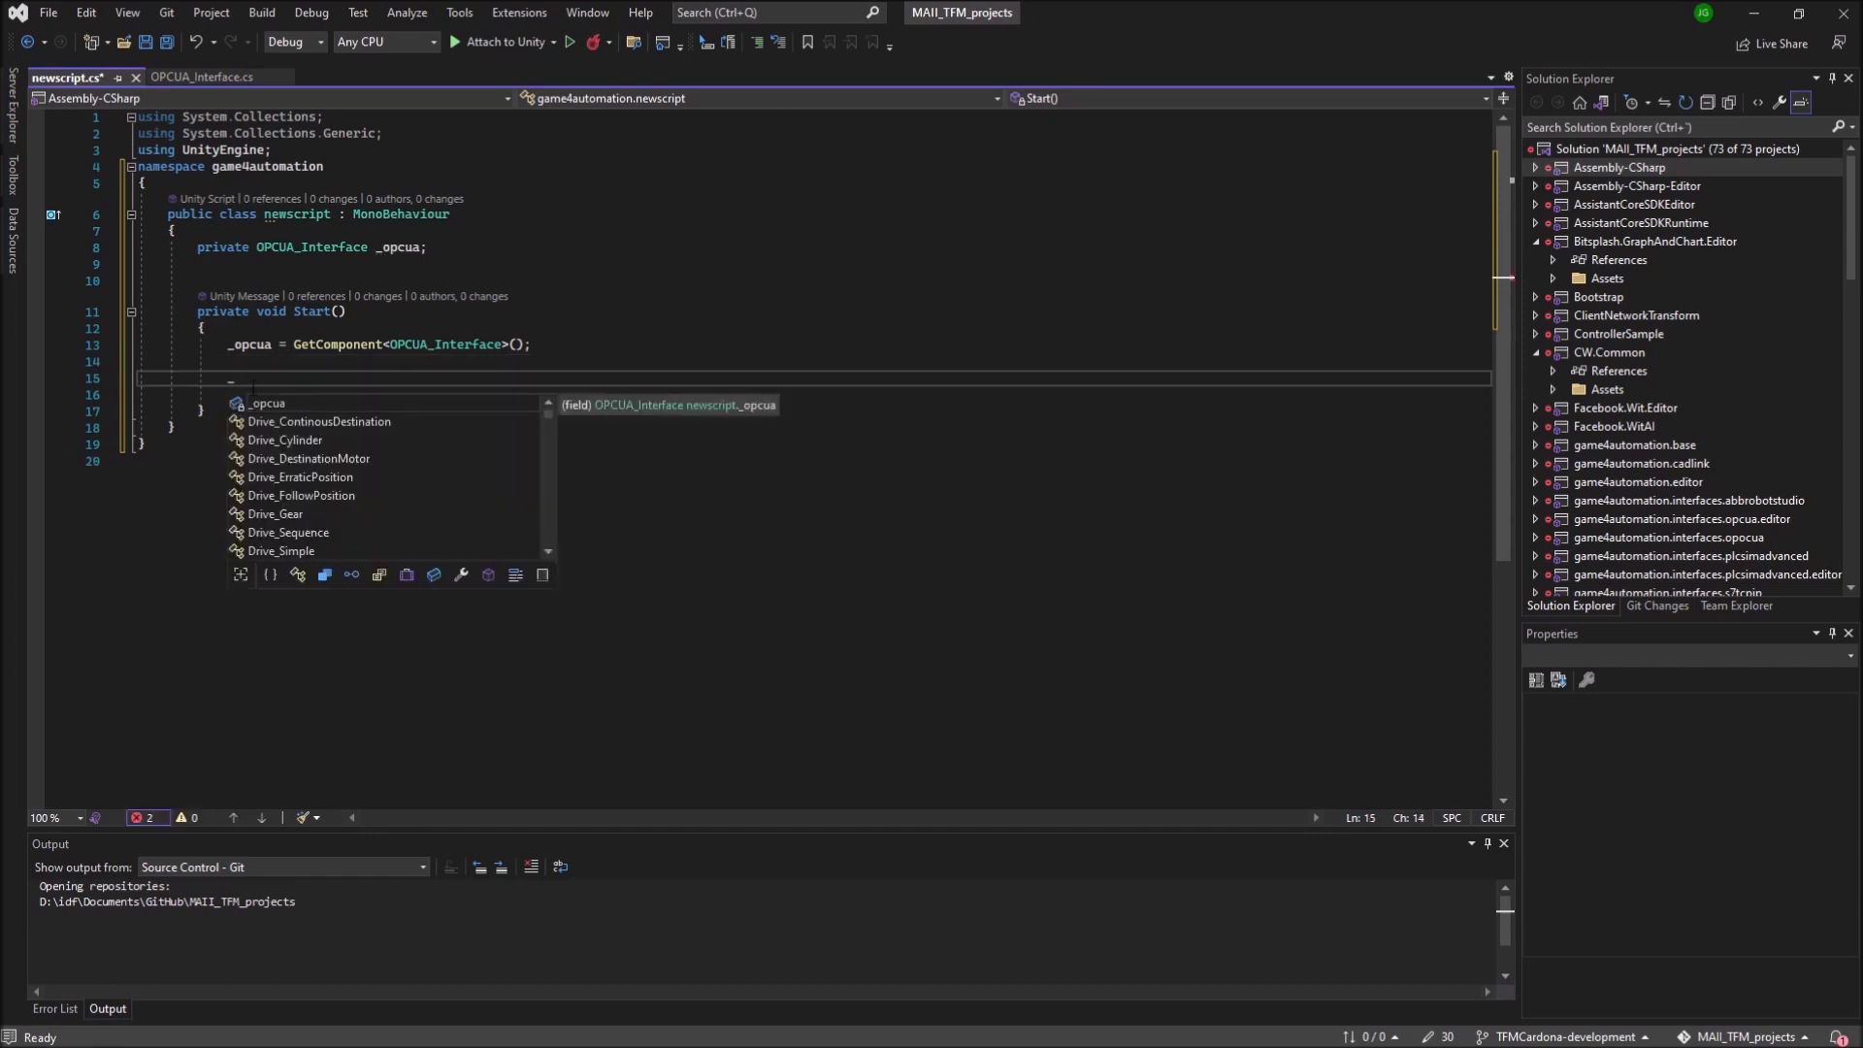
text(opc)
key(Tab)
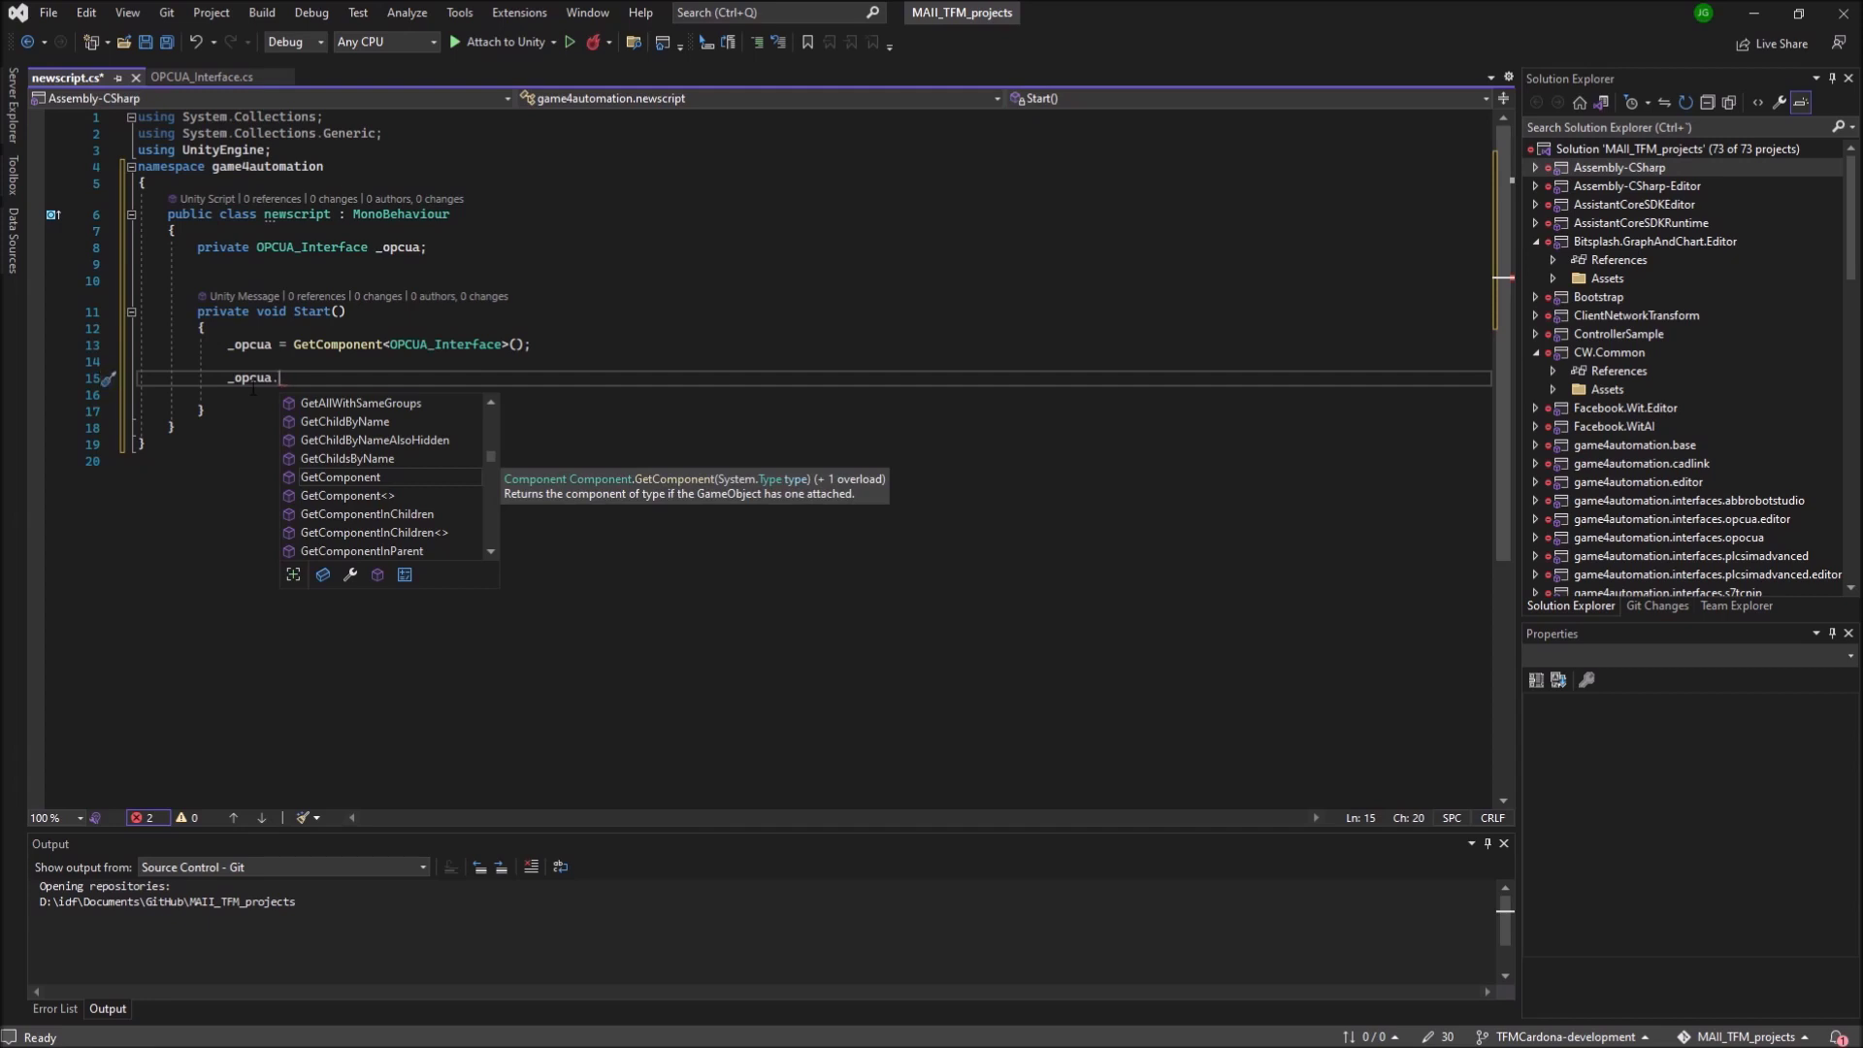
text(on)
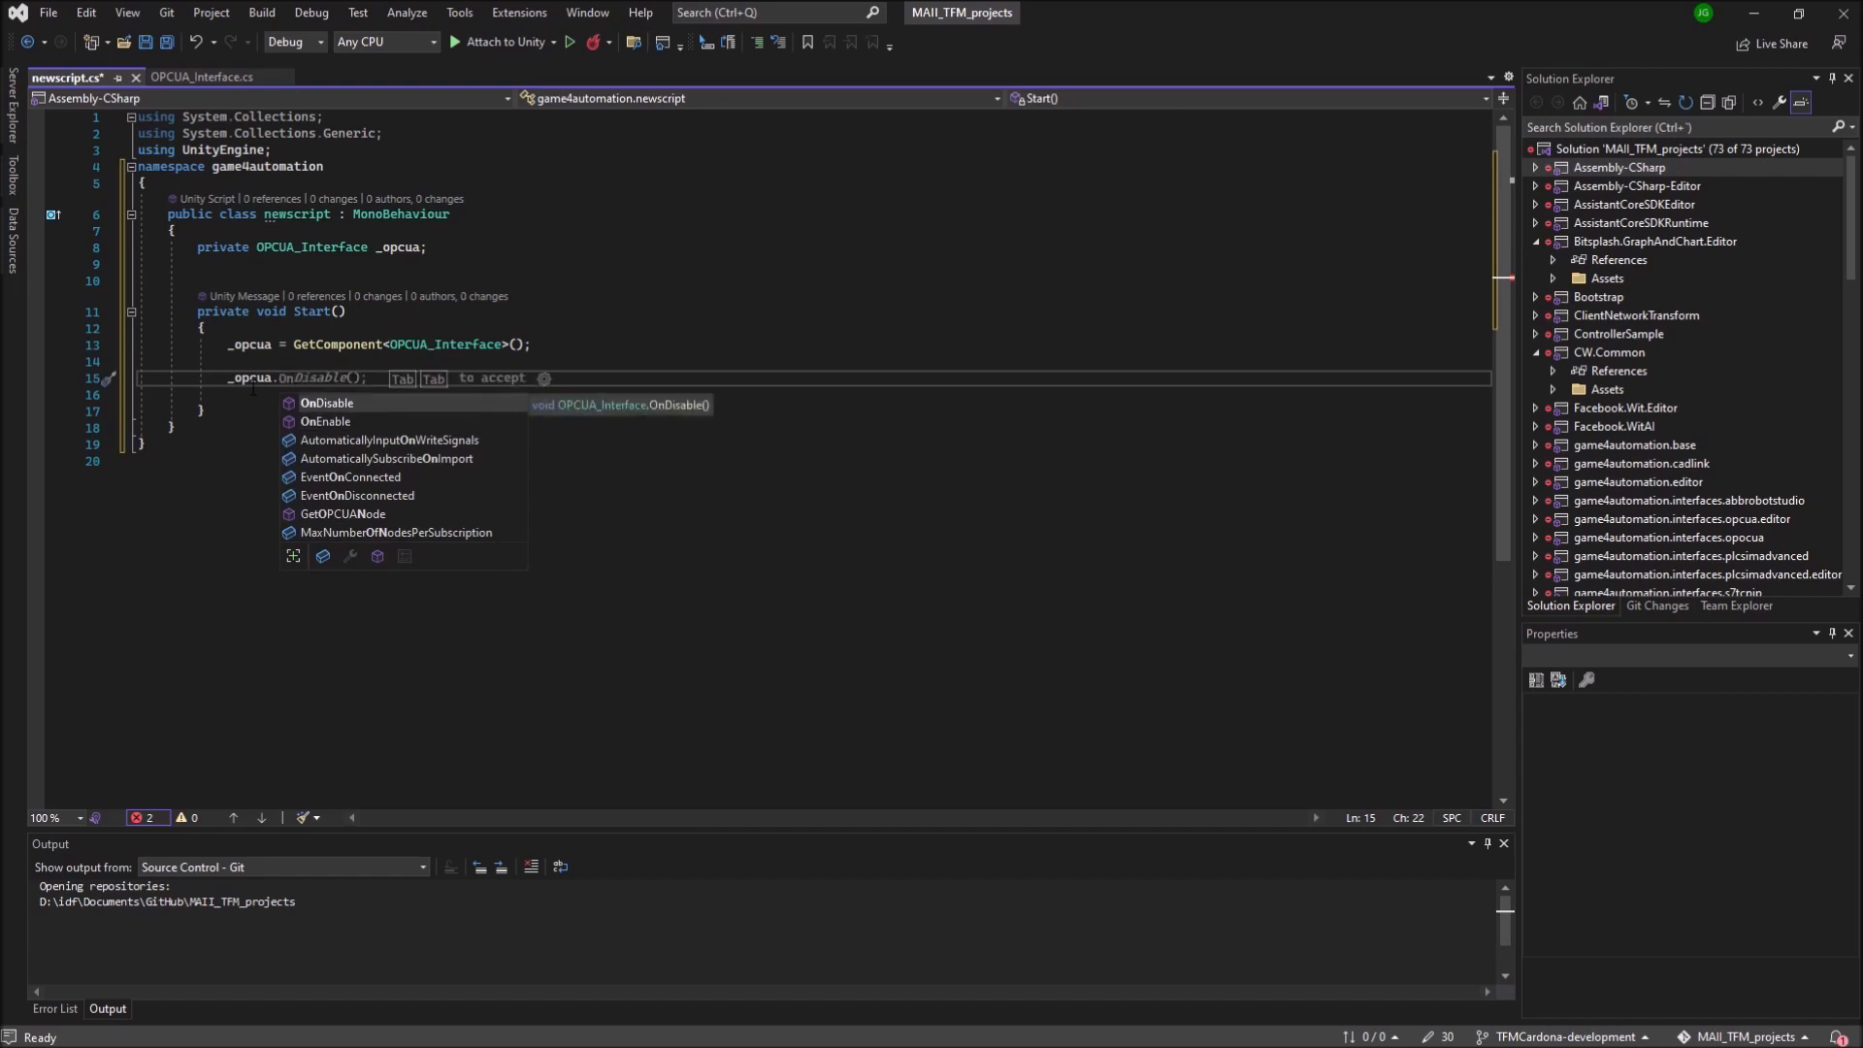
key(Tab)
text(()
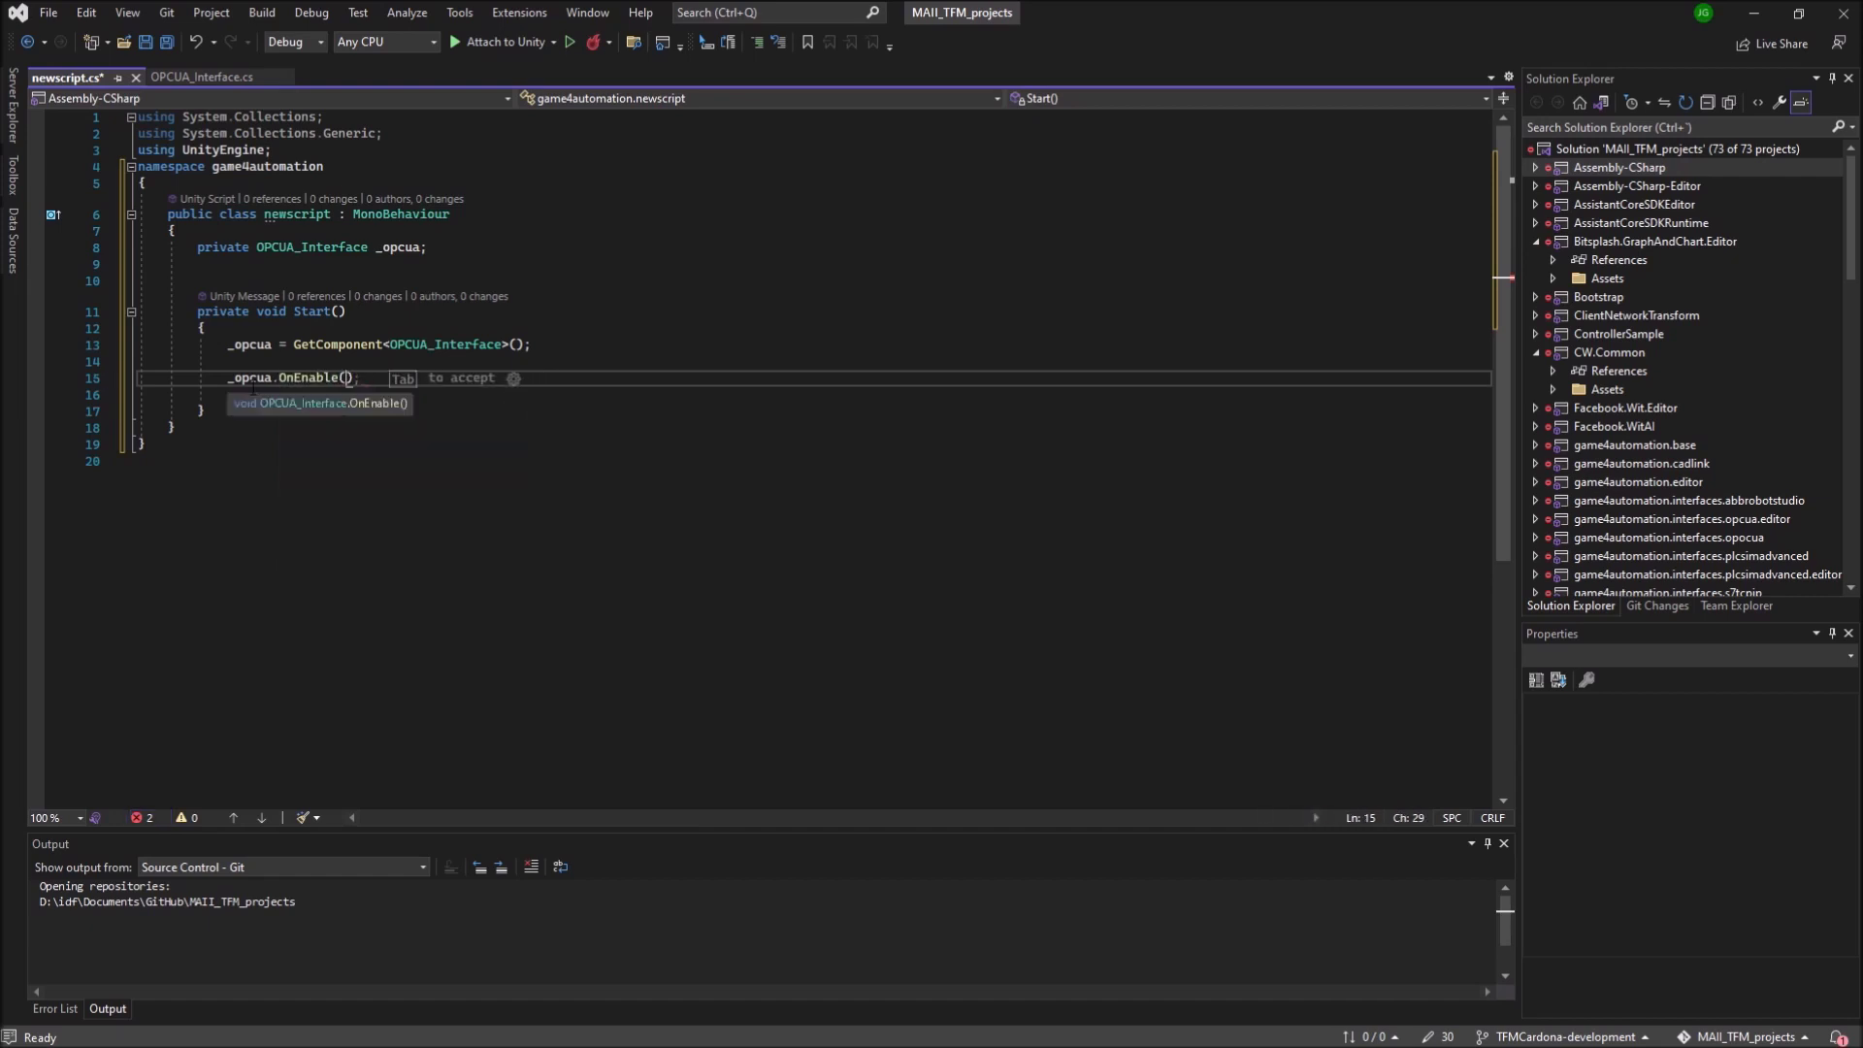
text();)
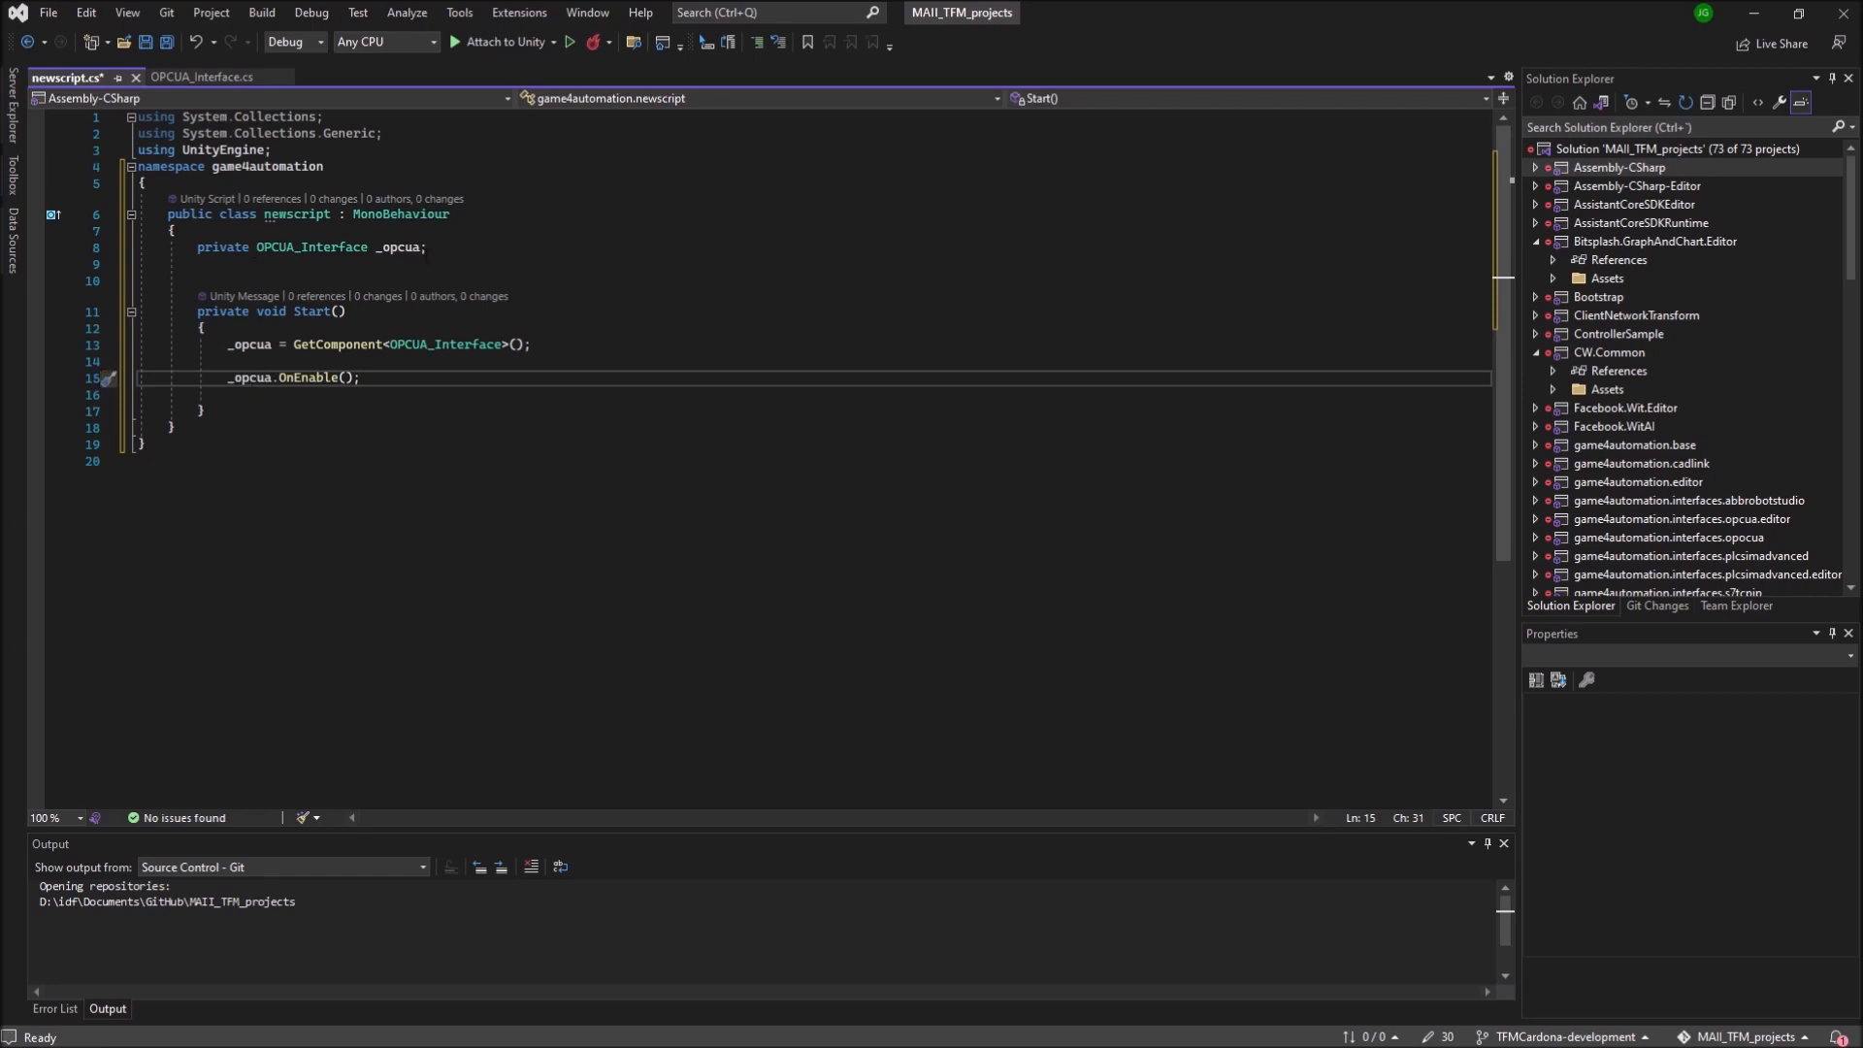
click(435, 248)
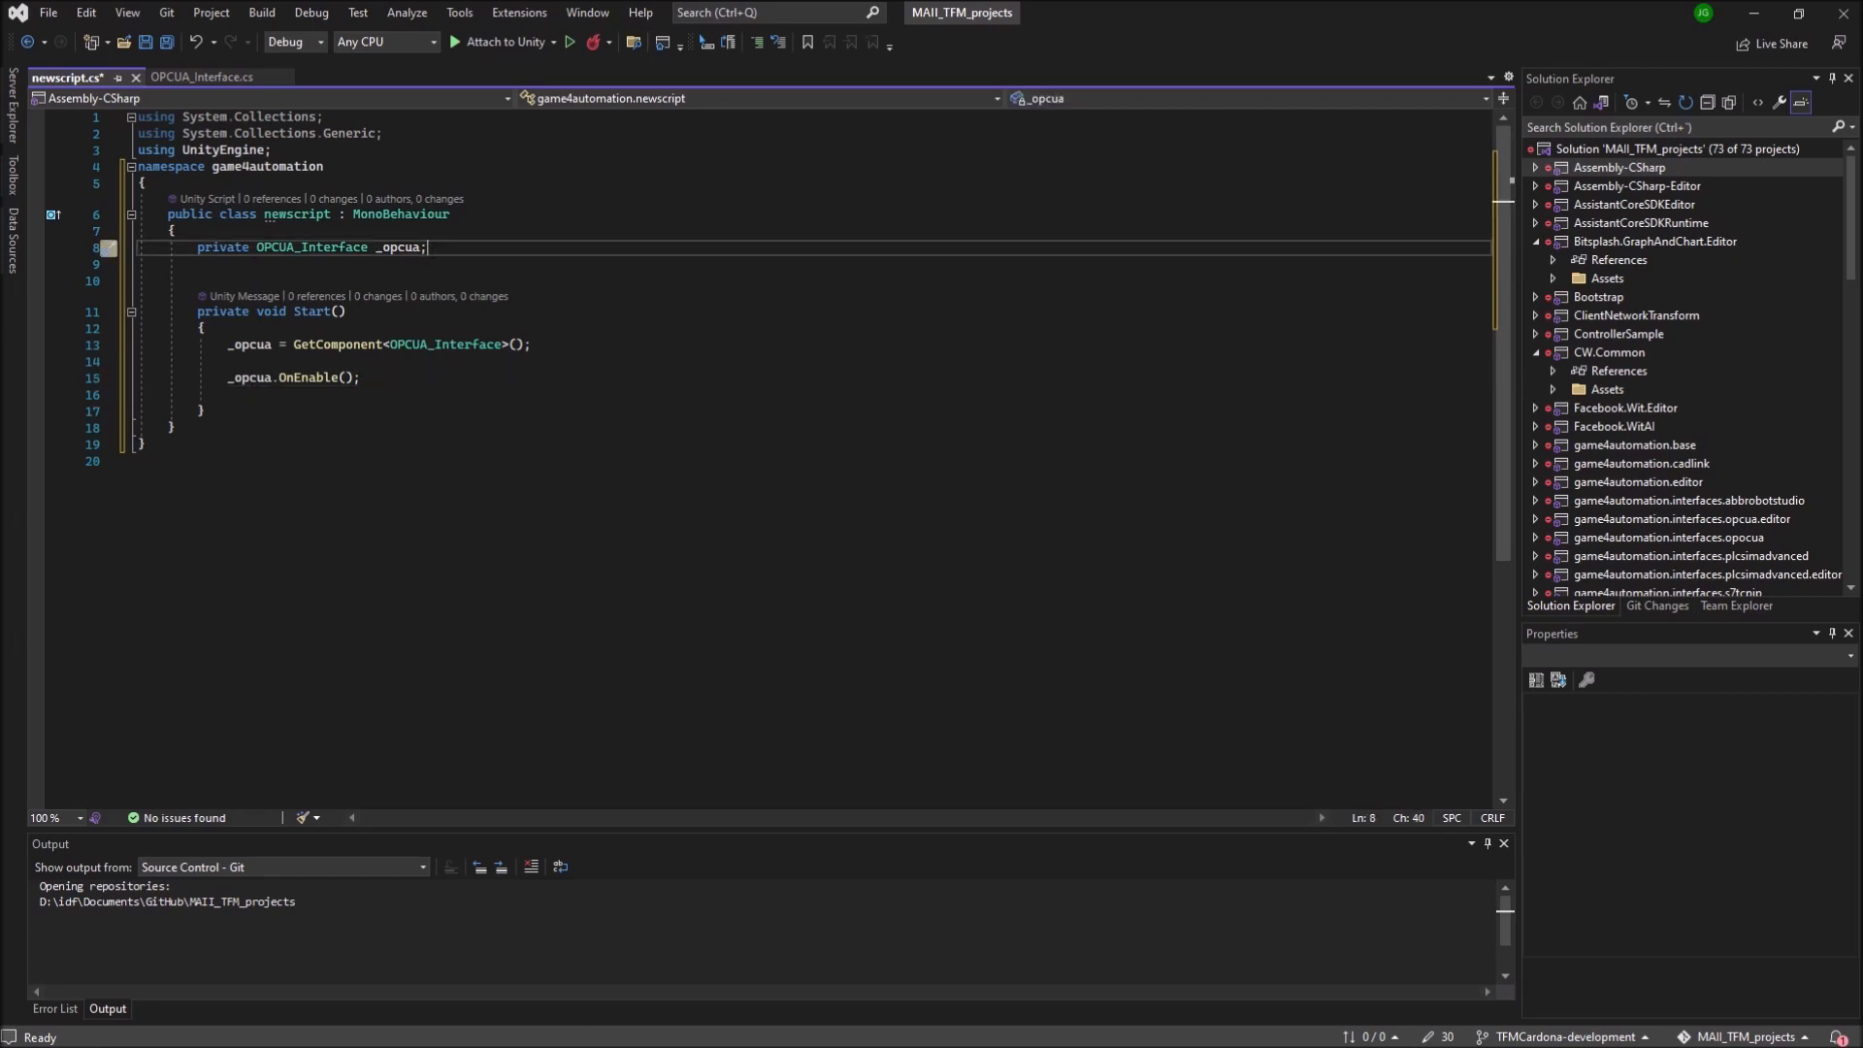
click(117, 1038)
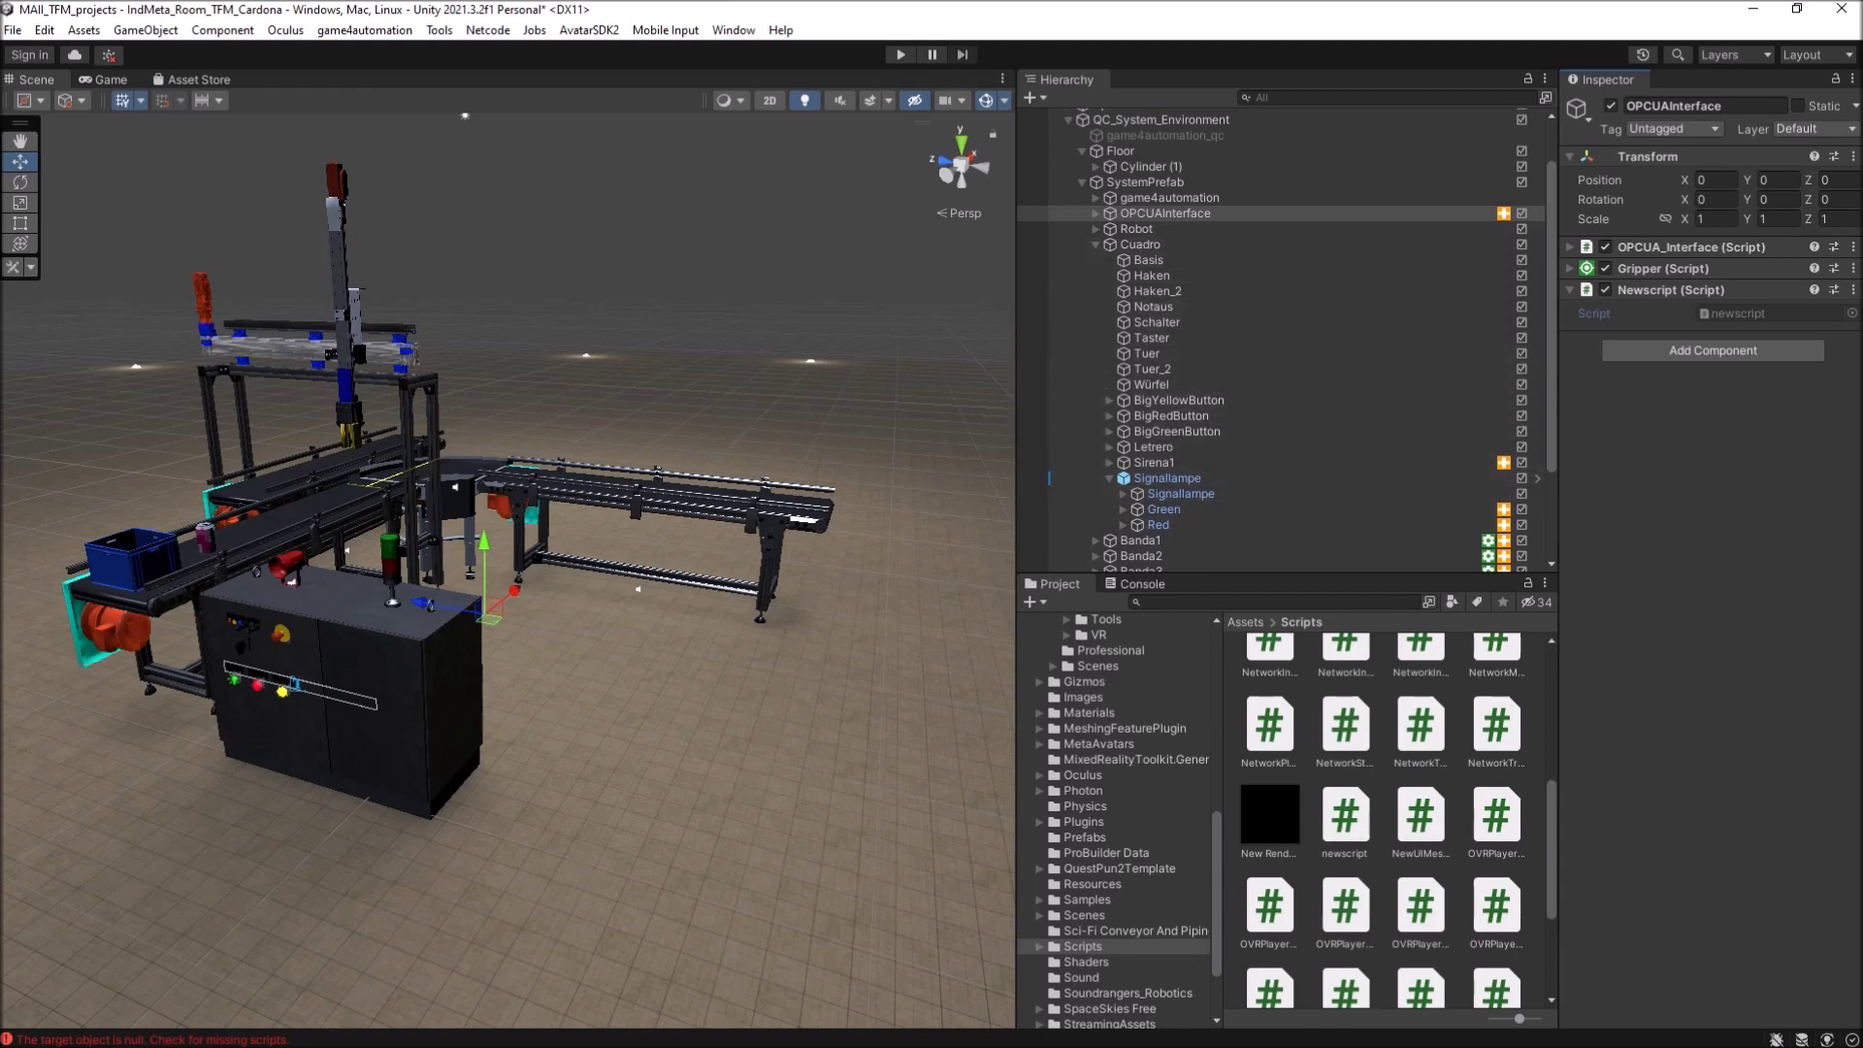
Step: In newscript.cs, begin a new public field declaration below the _opcua field
click(69, 1034)
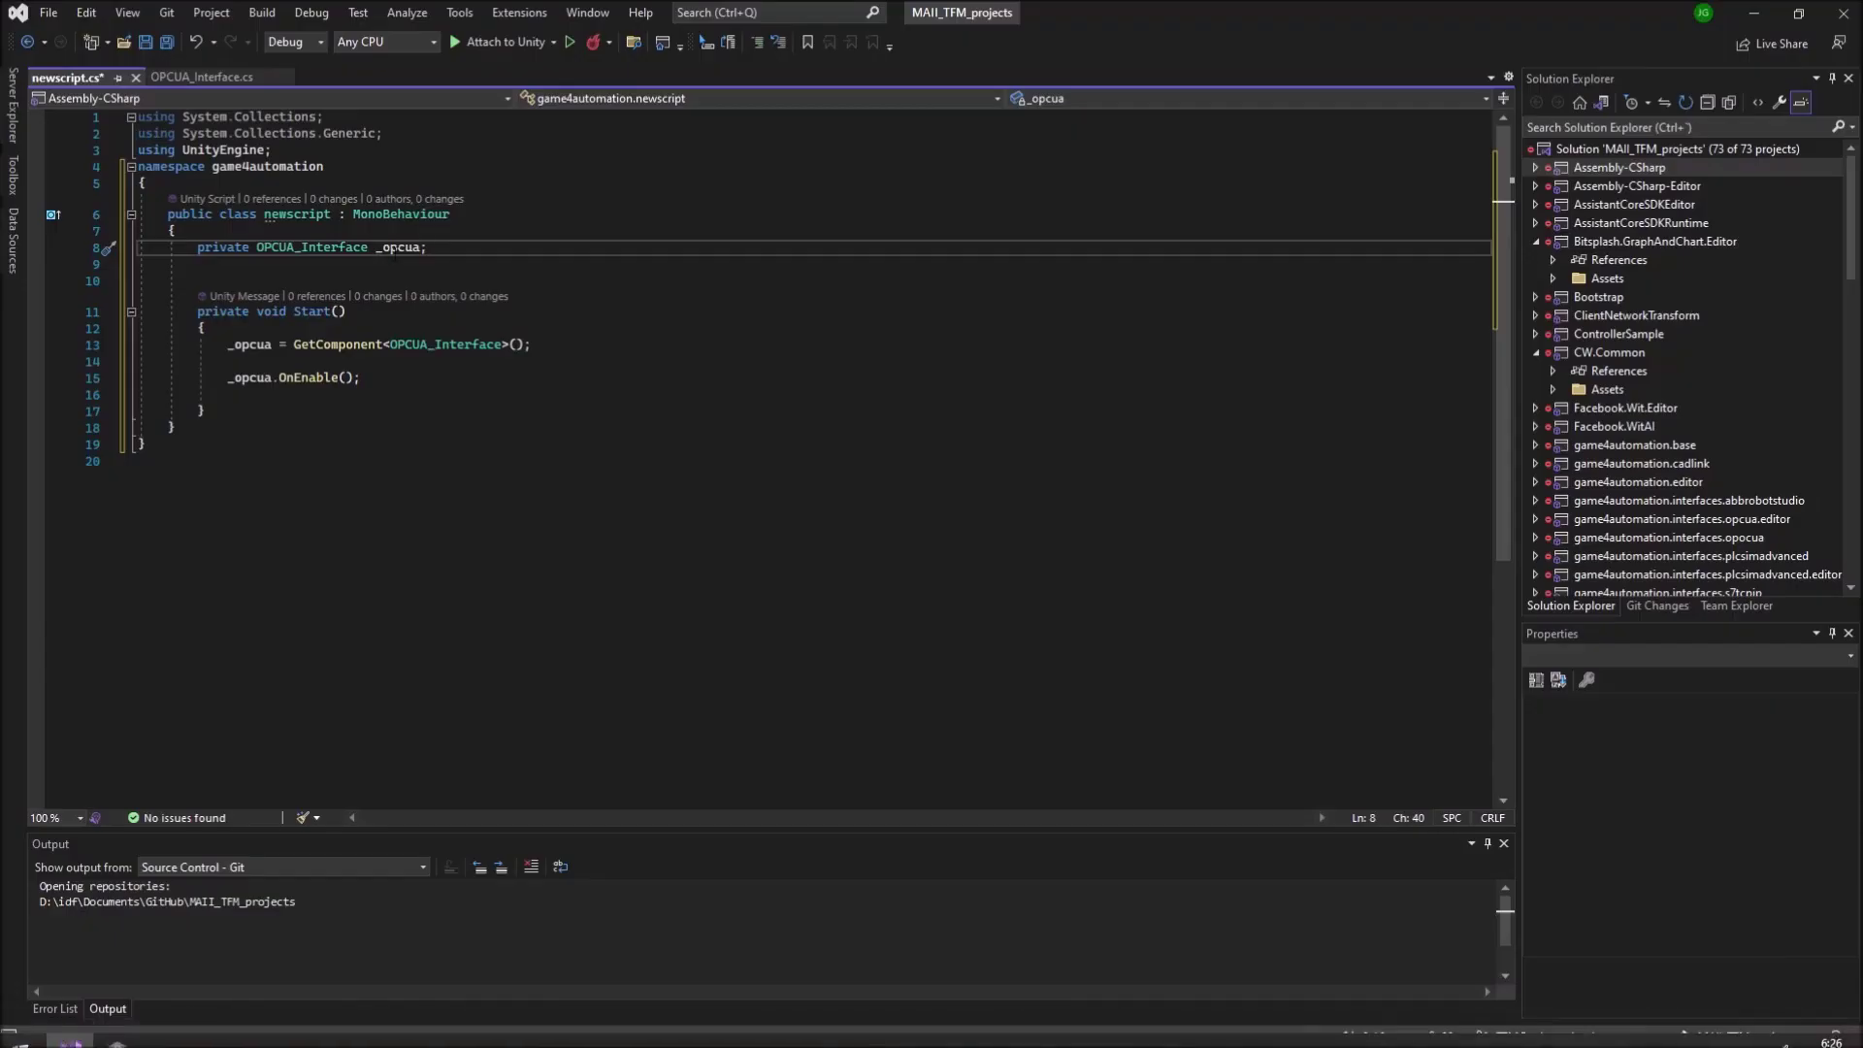
key(Return)
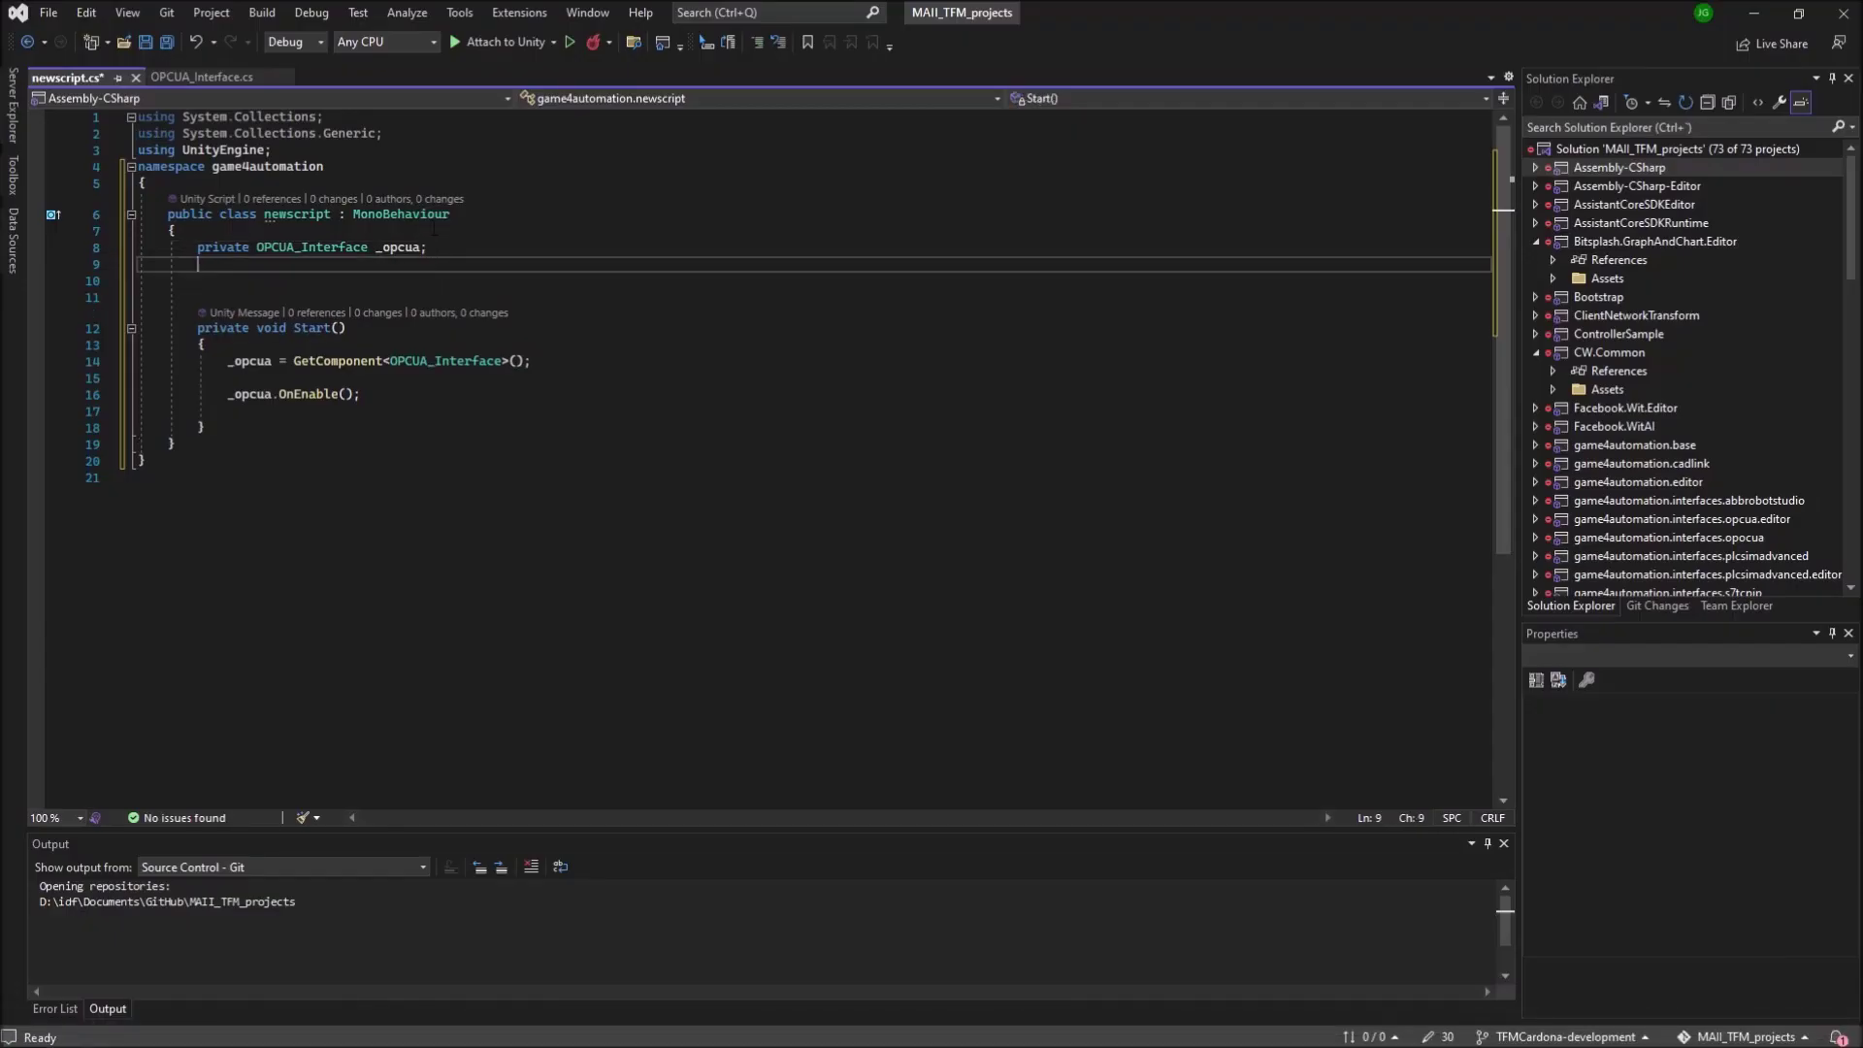
key(Return)
text(publ)
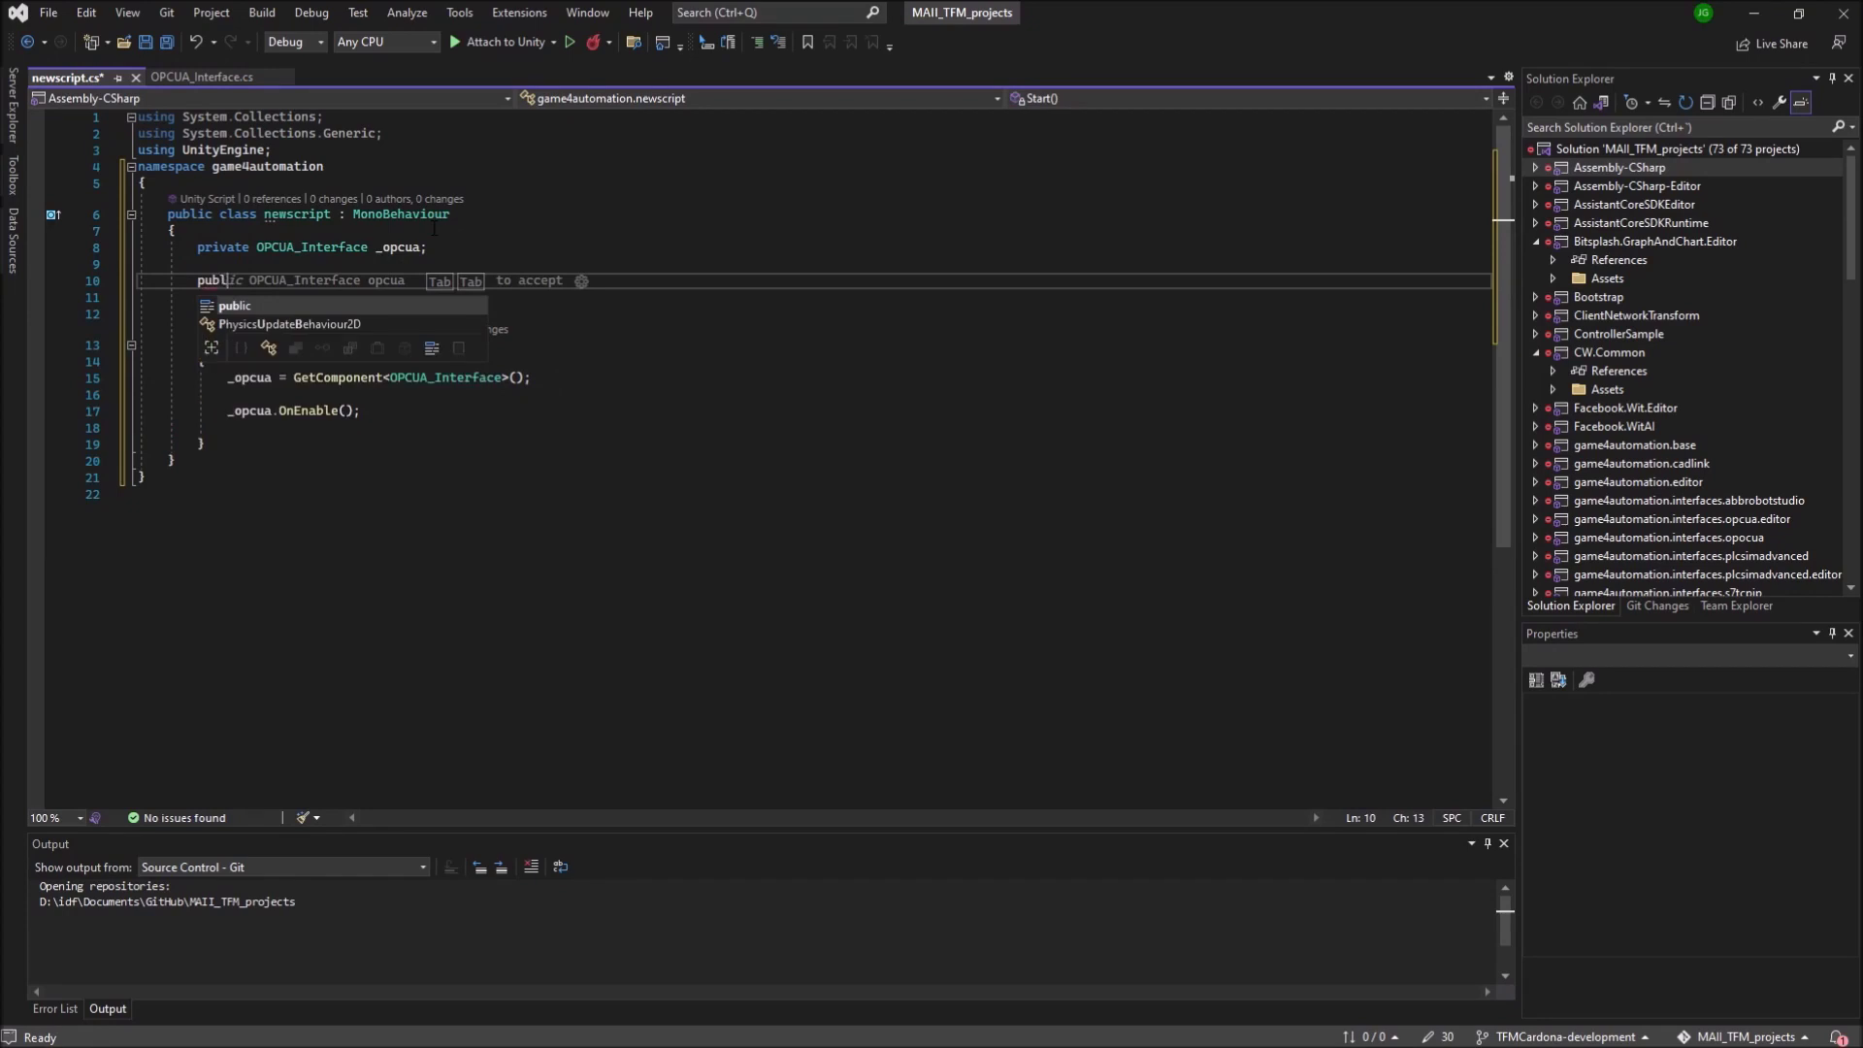
text(ic)
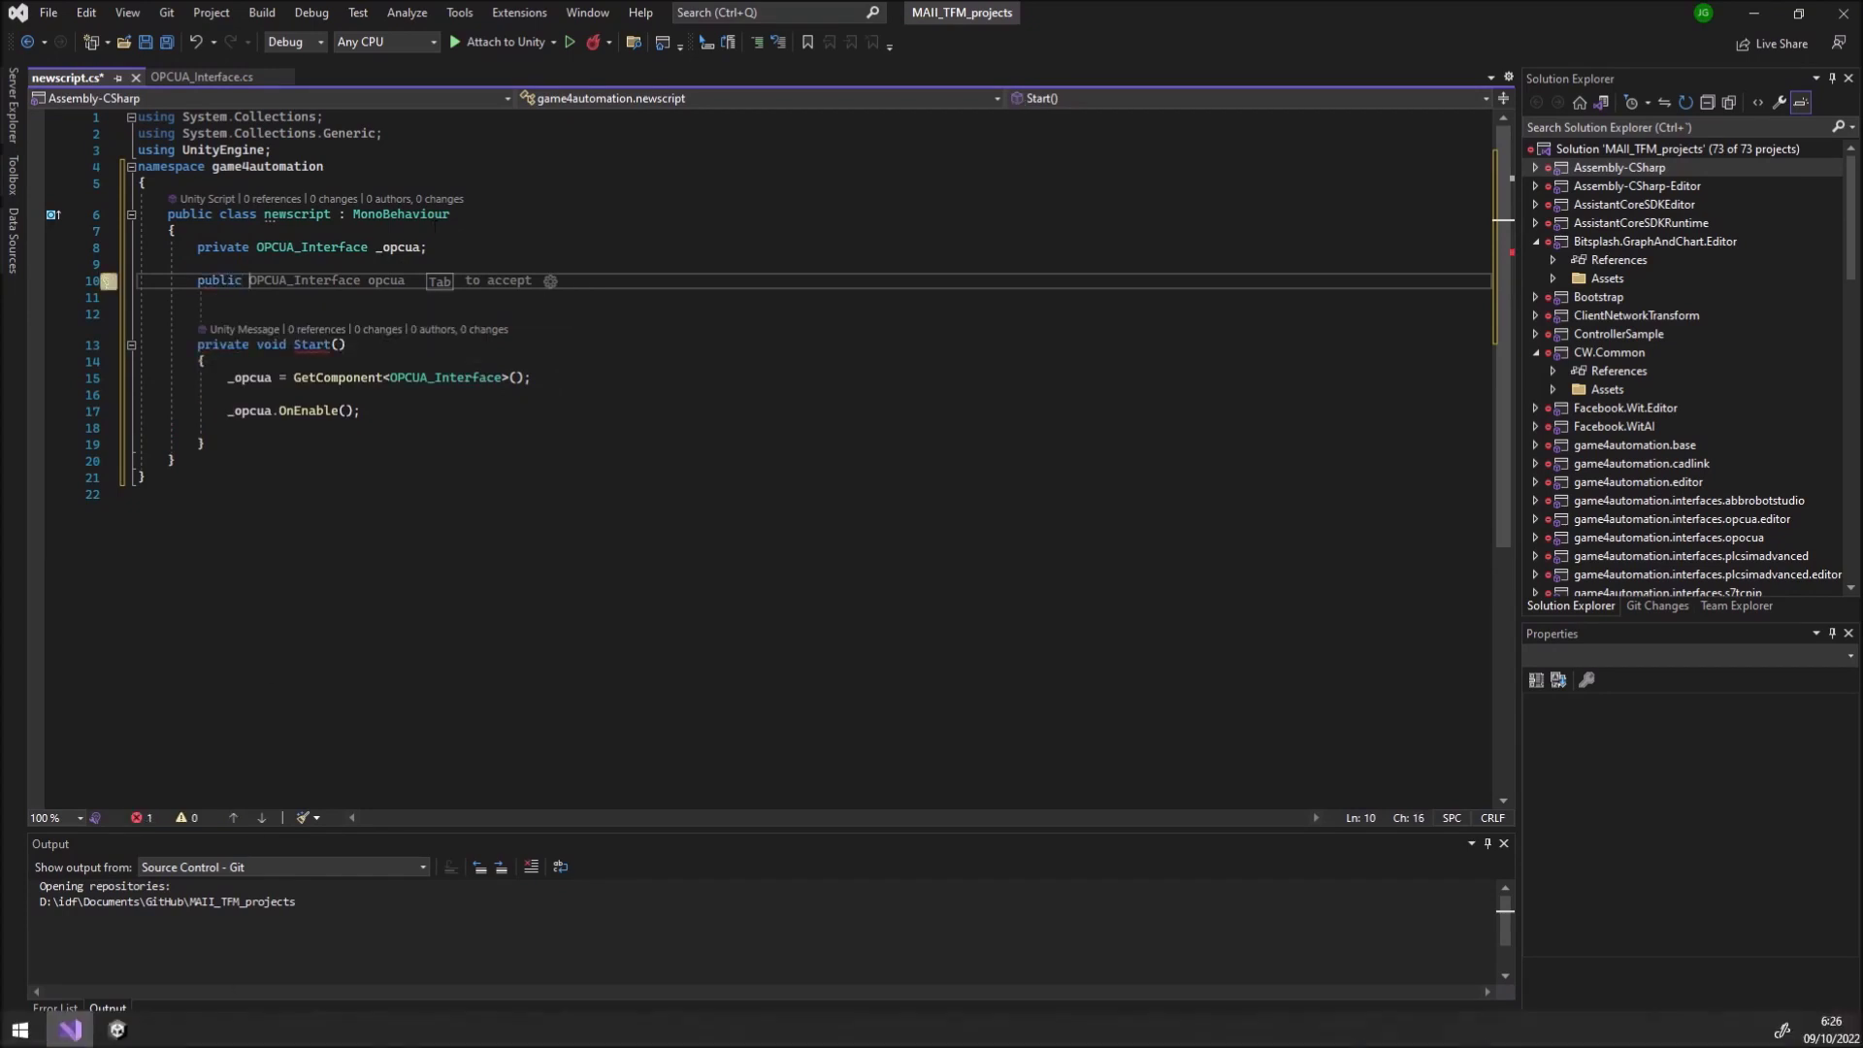
Step: Check the Green lamp object's components in Unity, then return to newscript.cs in Visual Studio
click(117, 1029)
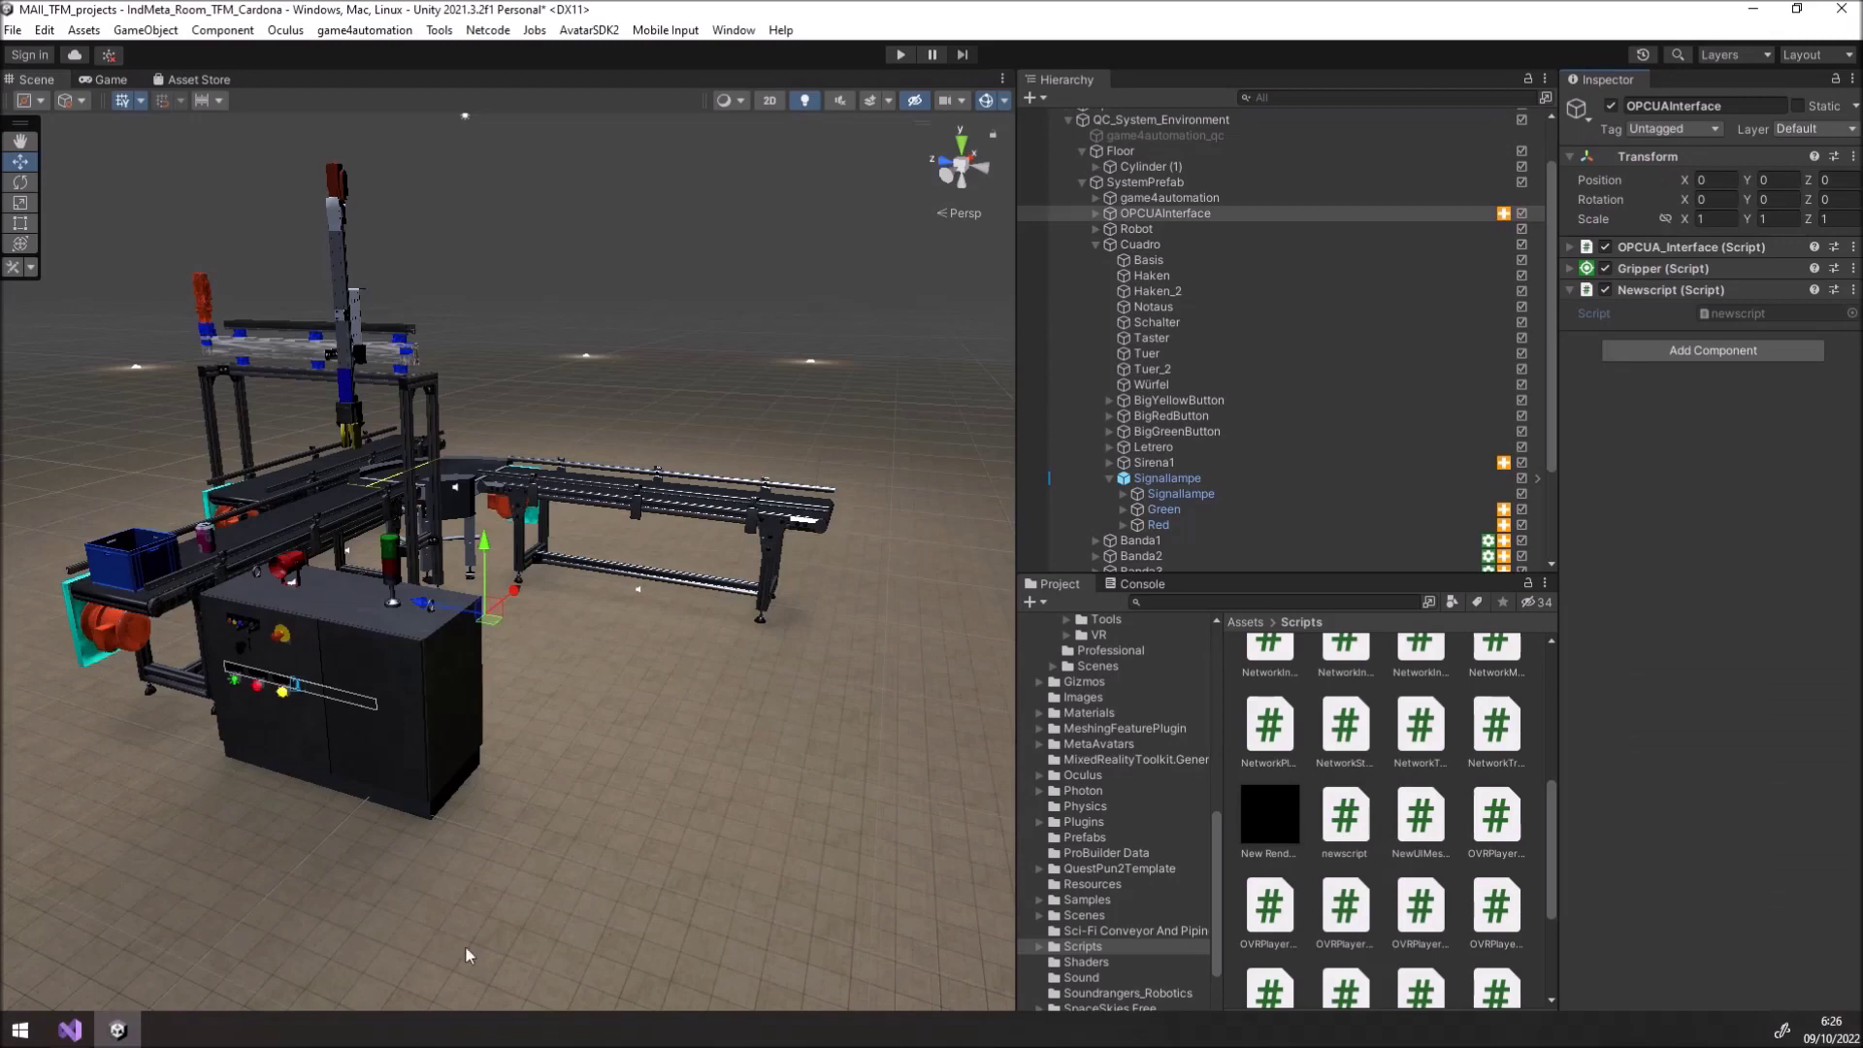
click(1163, 512)
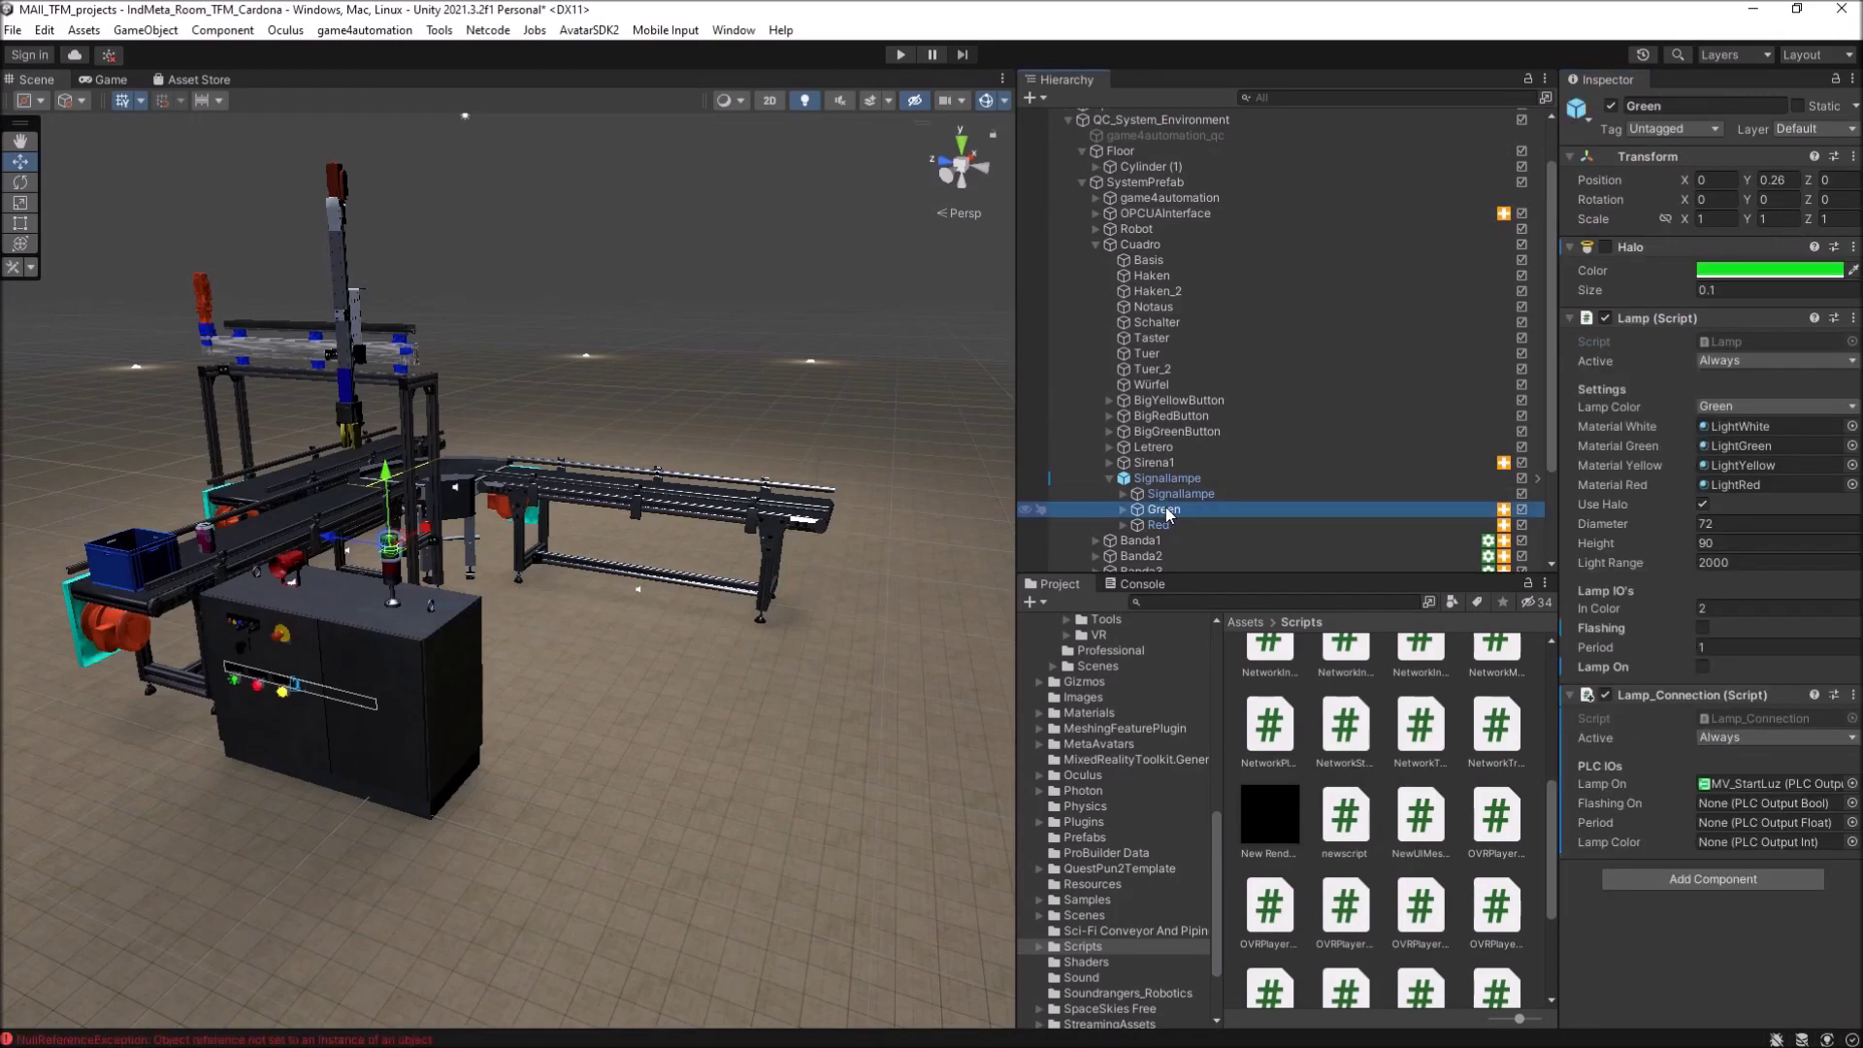
mouse_move(80, 1035)
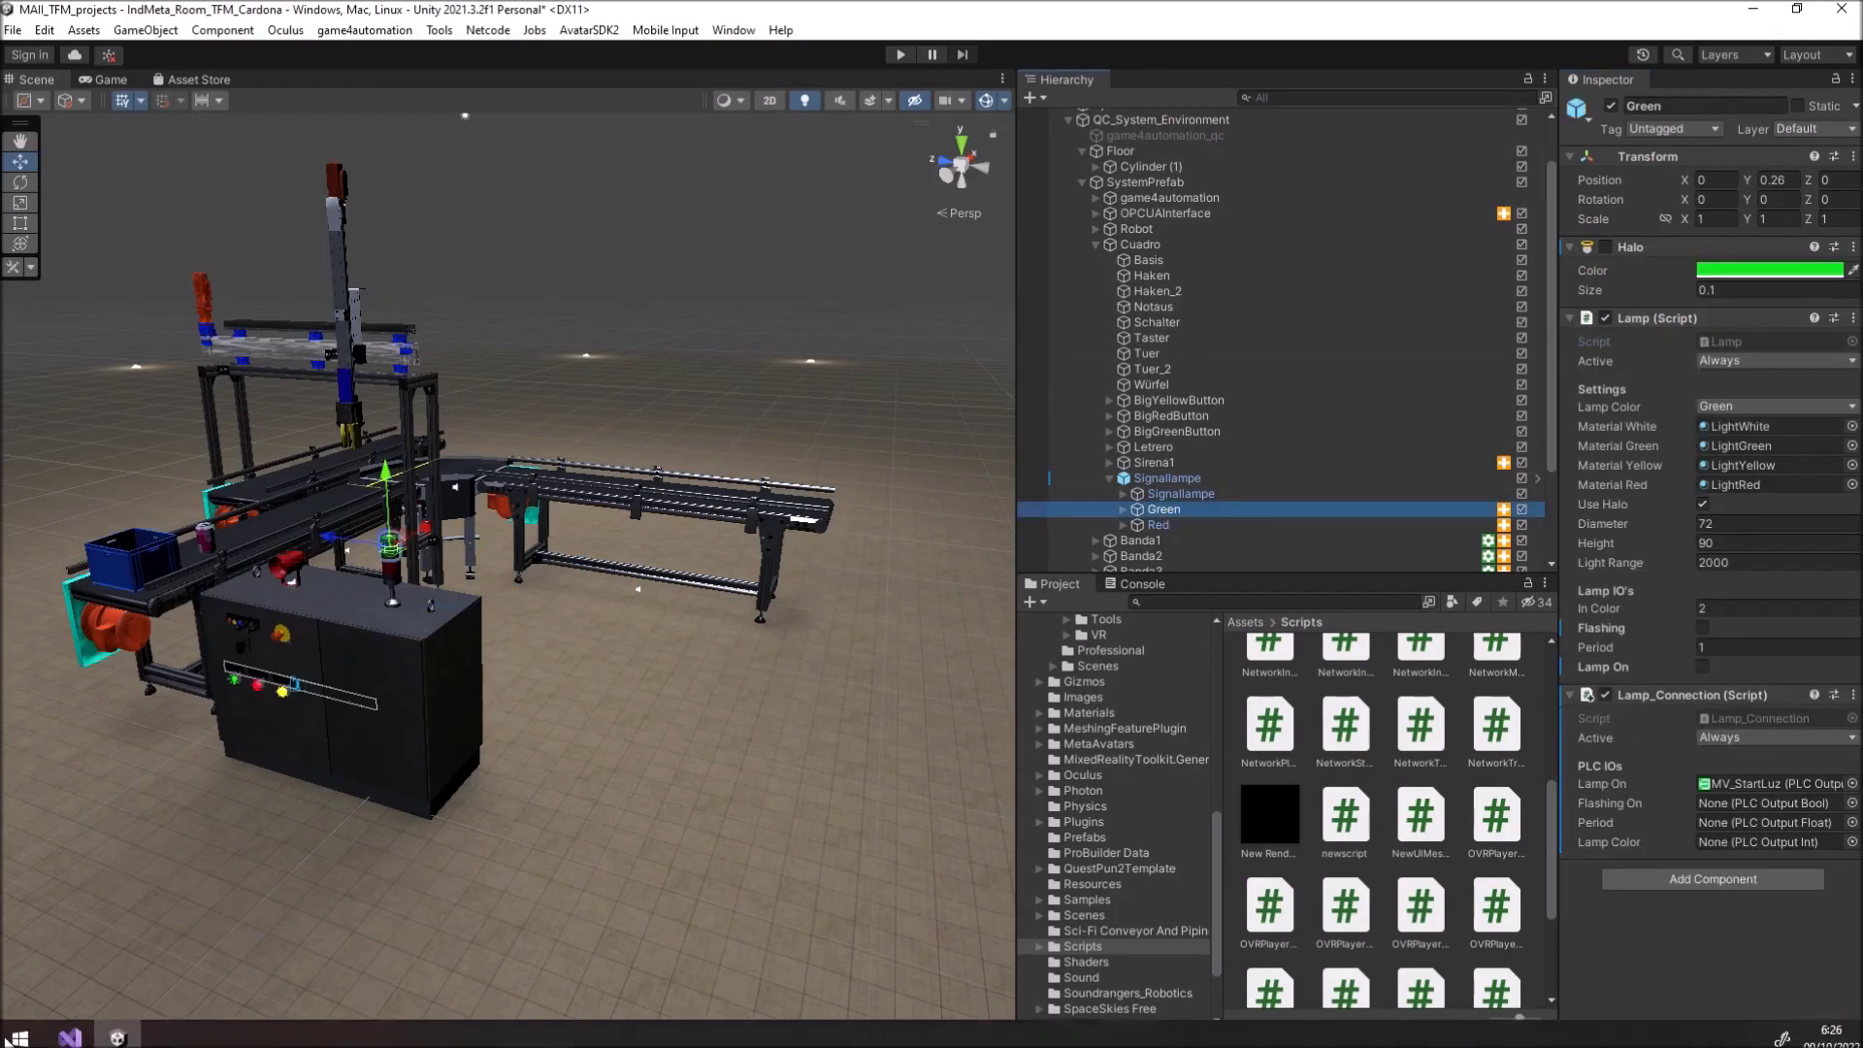
click(80, 1036)
text(public)
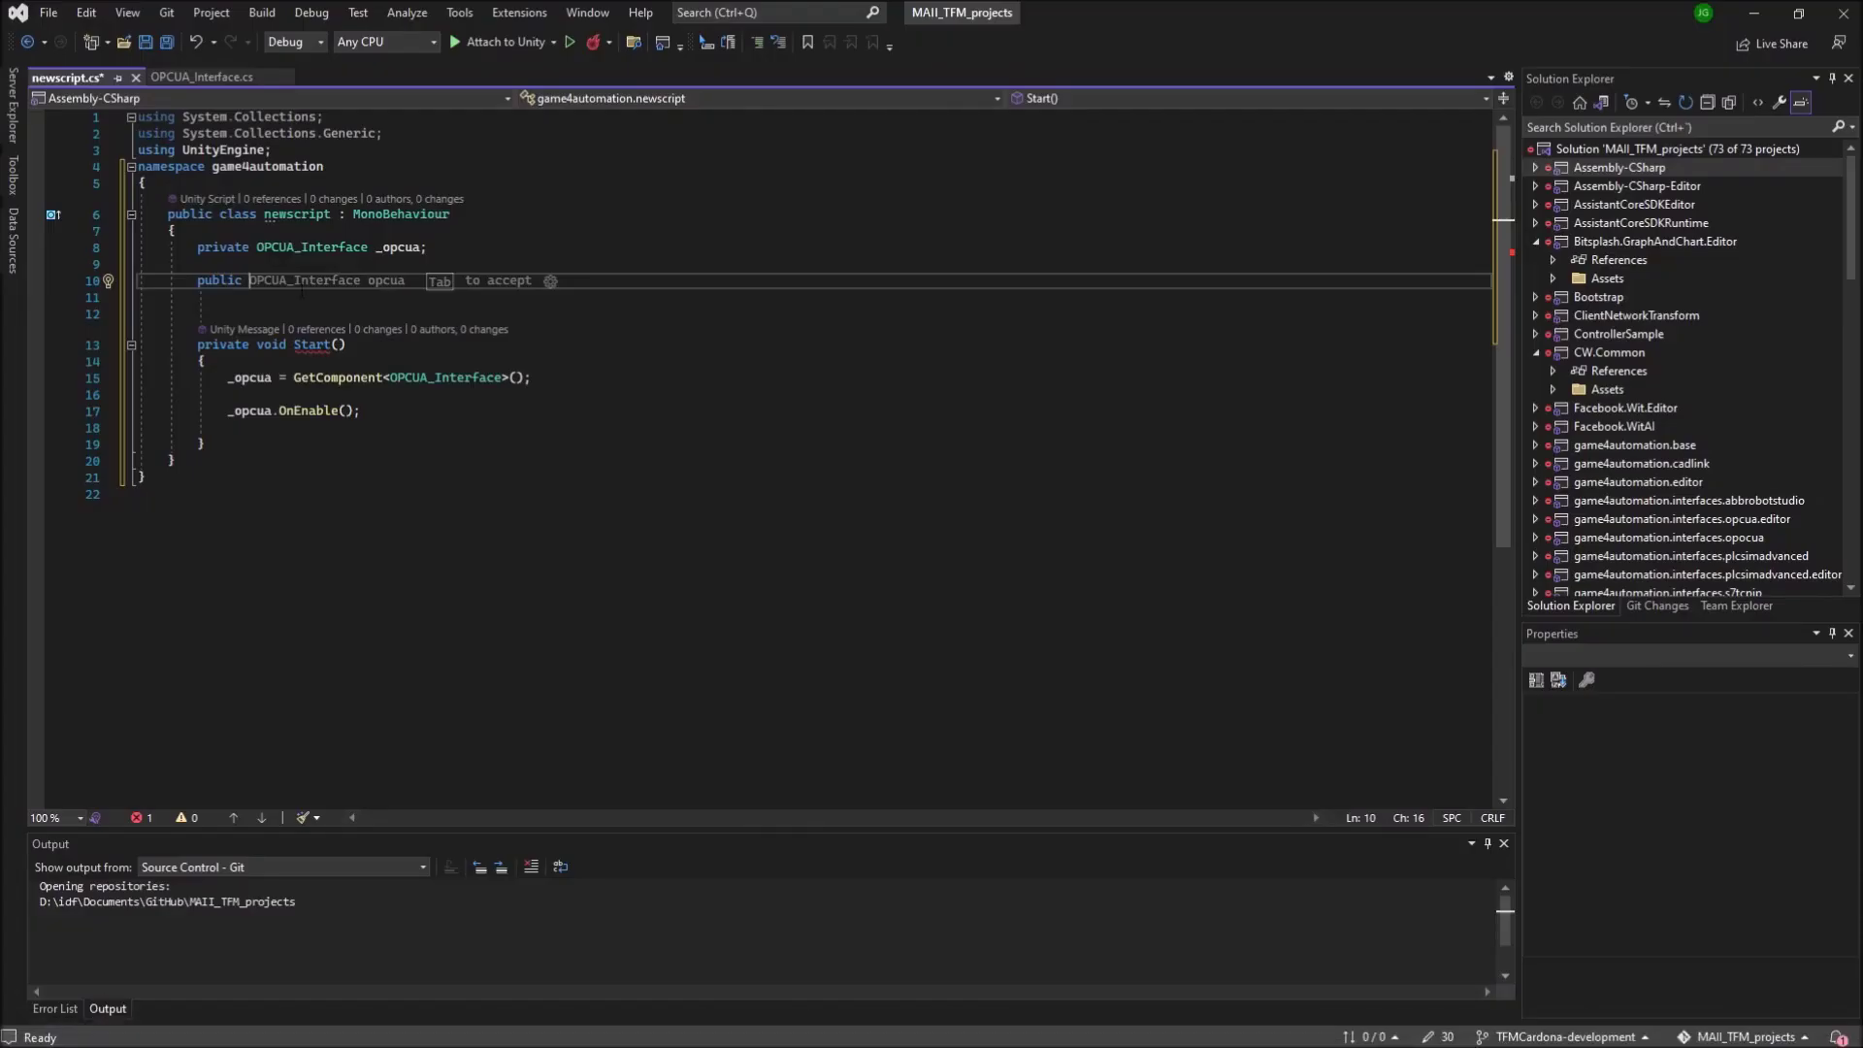
Step: Declare 'public Lamp _lamp;' below _opcua and open blank lines after Start()
text(Lam)
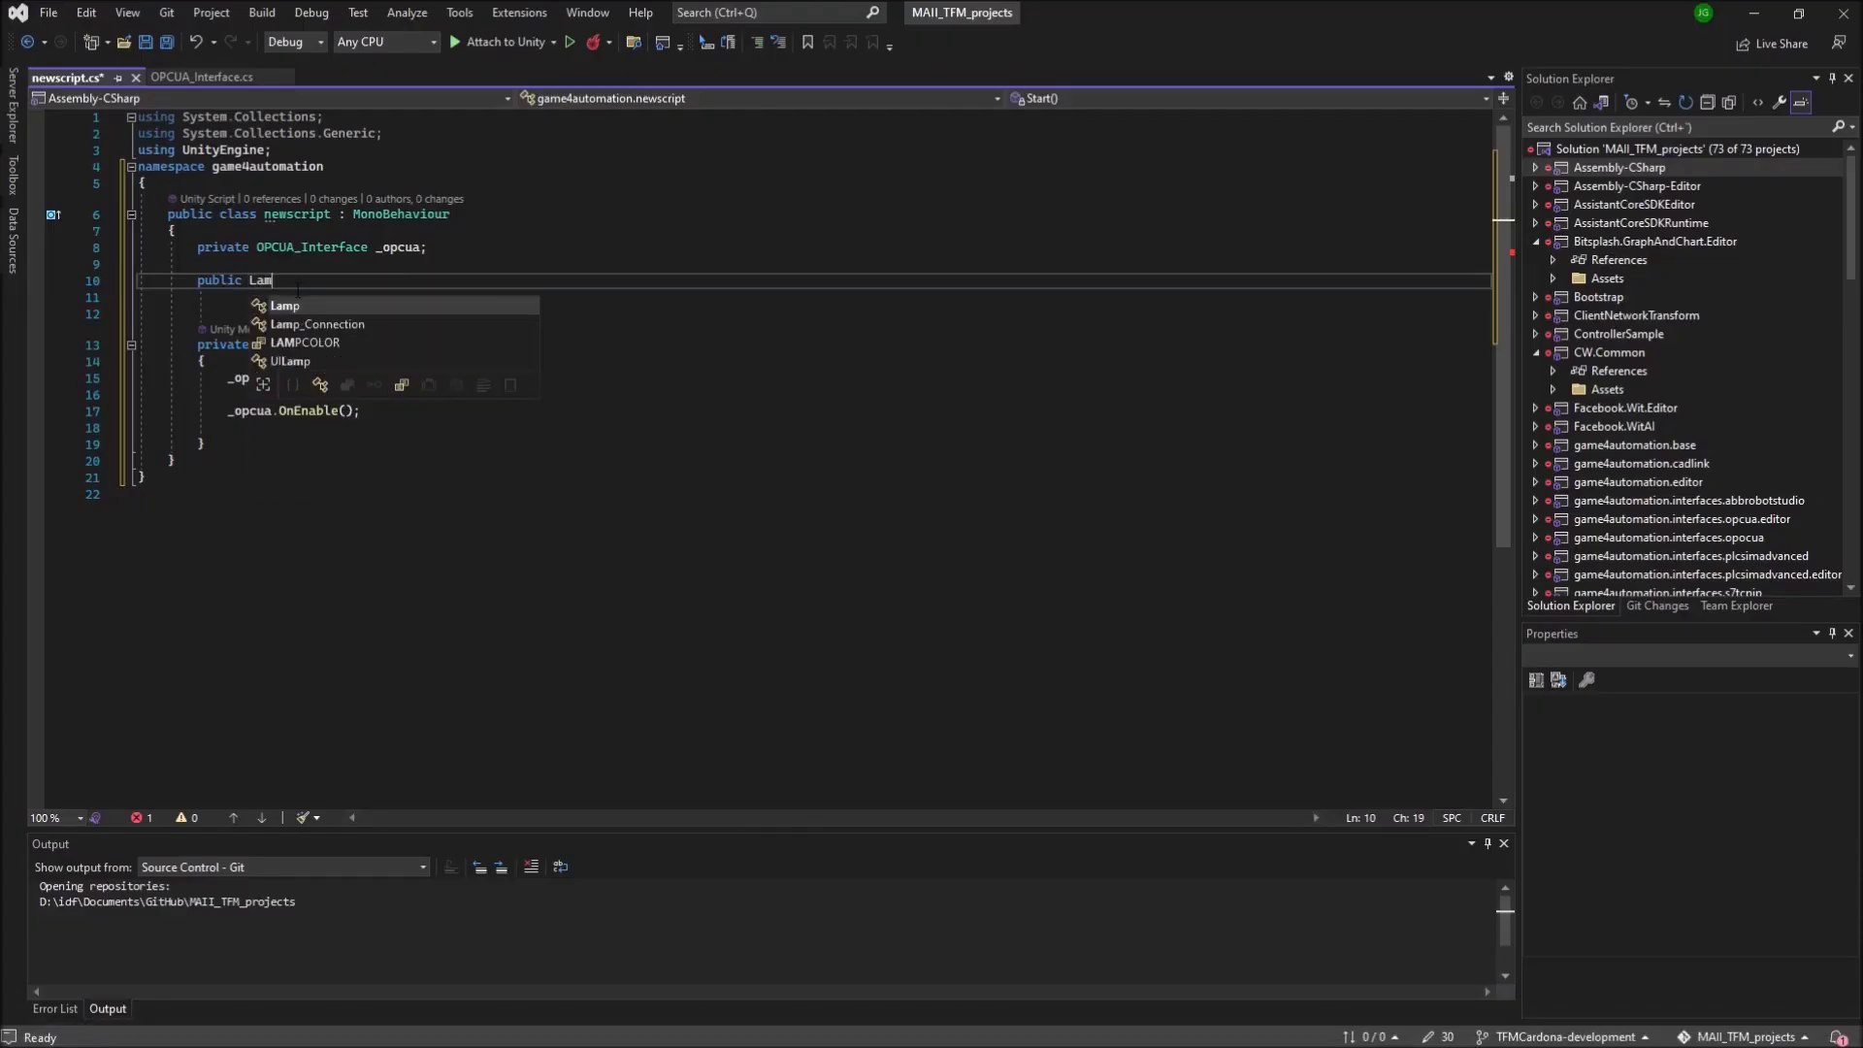
text(p )
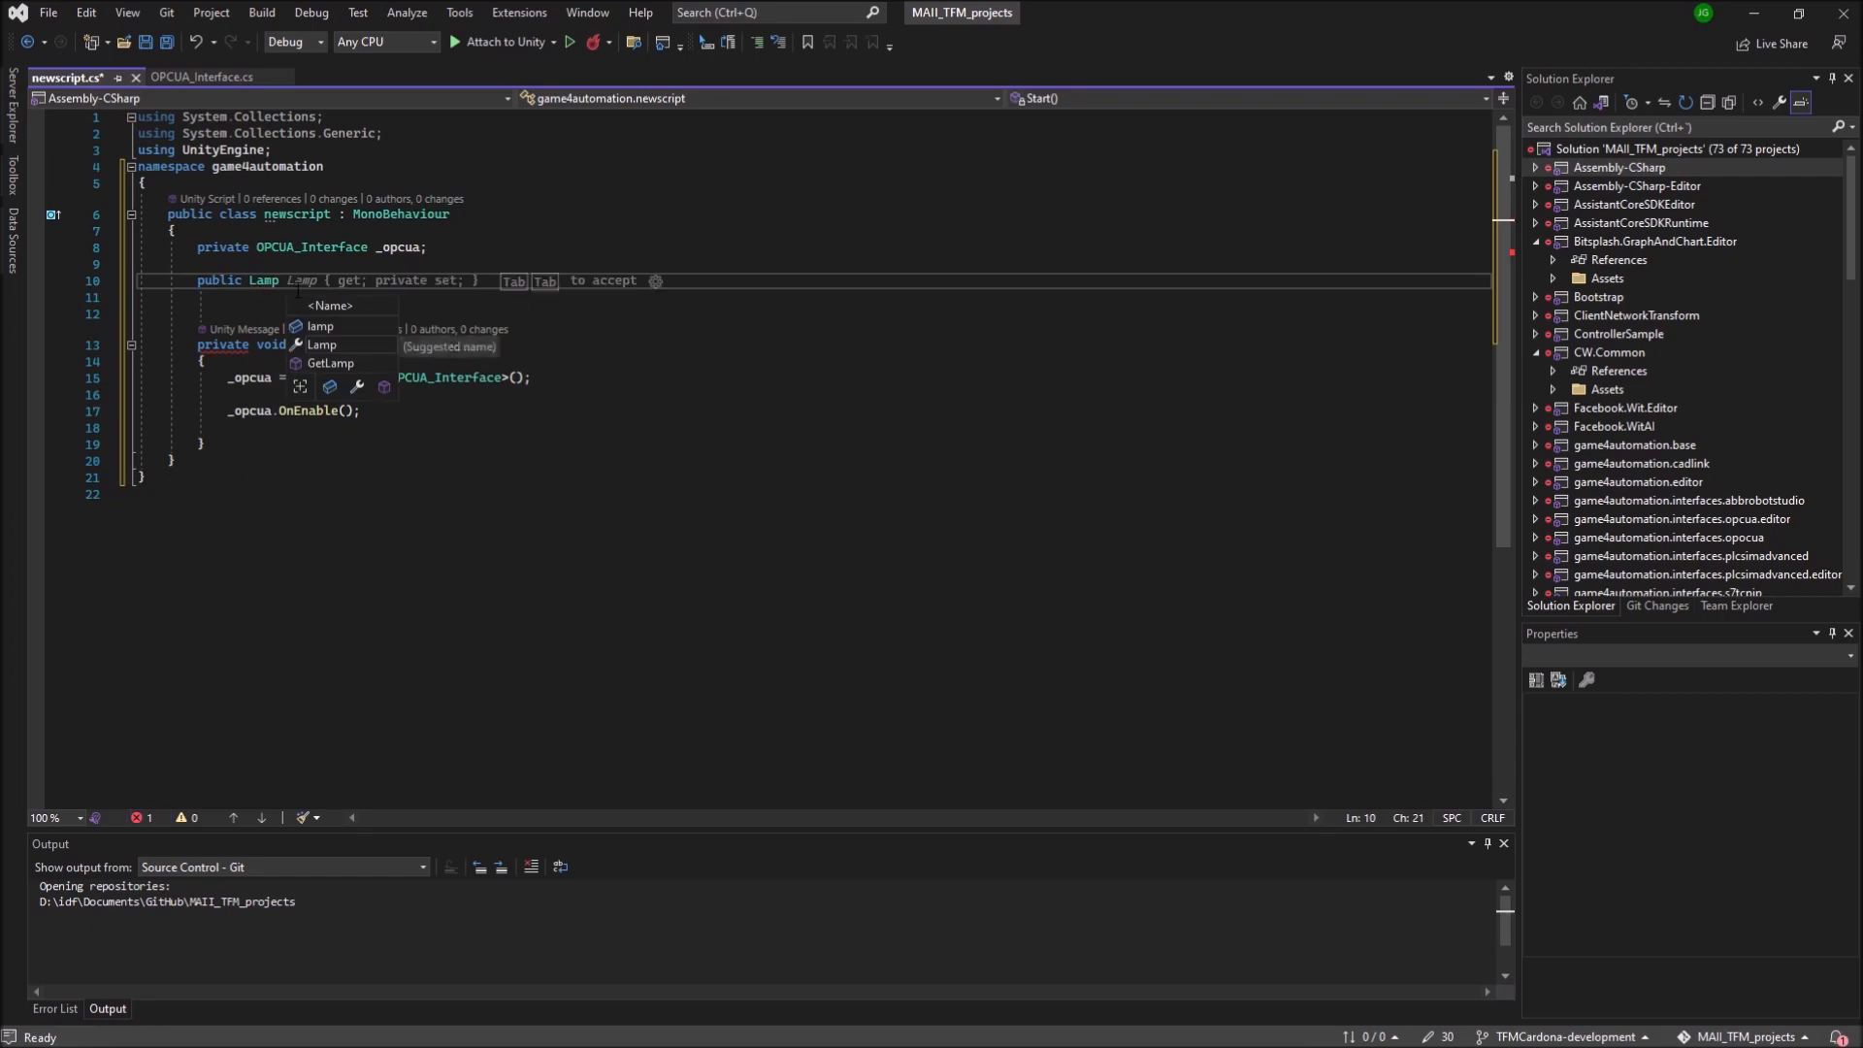
text(_lamp;)
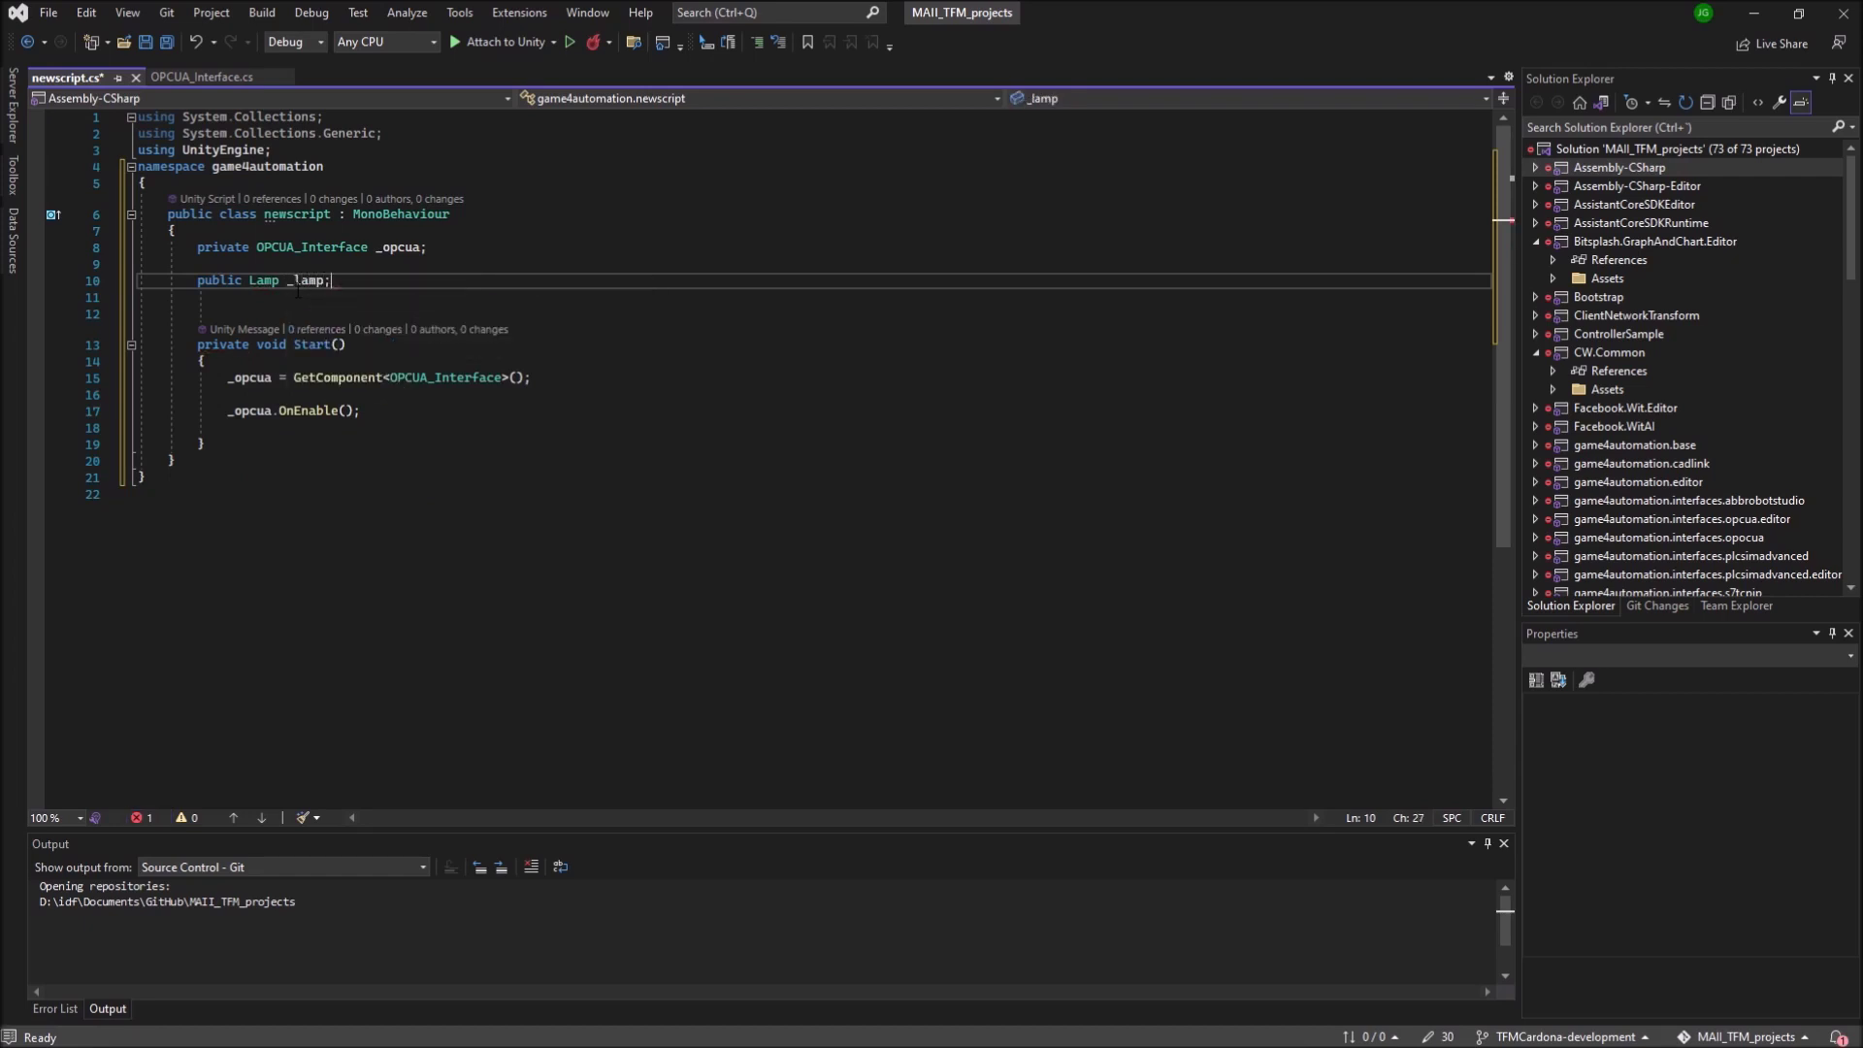
click(374, 412)
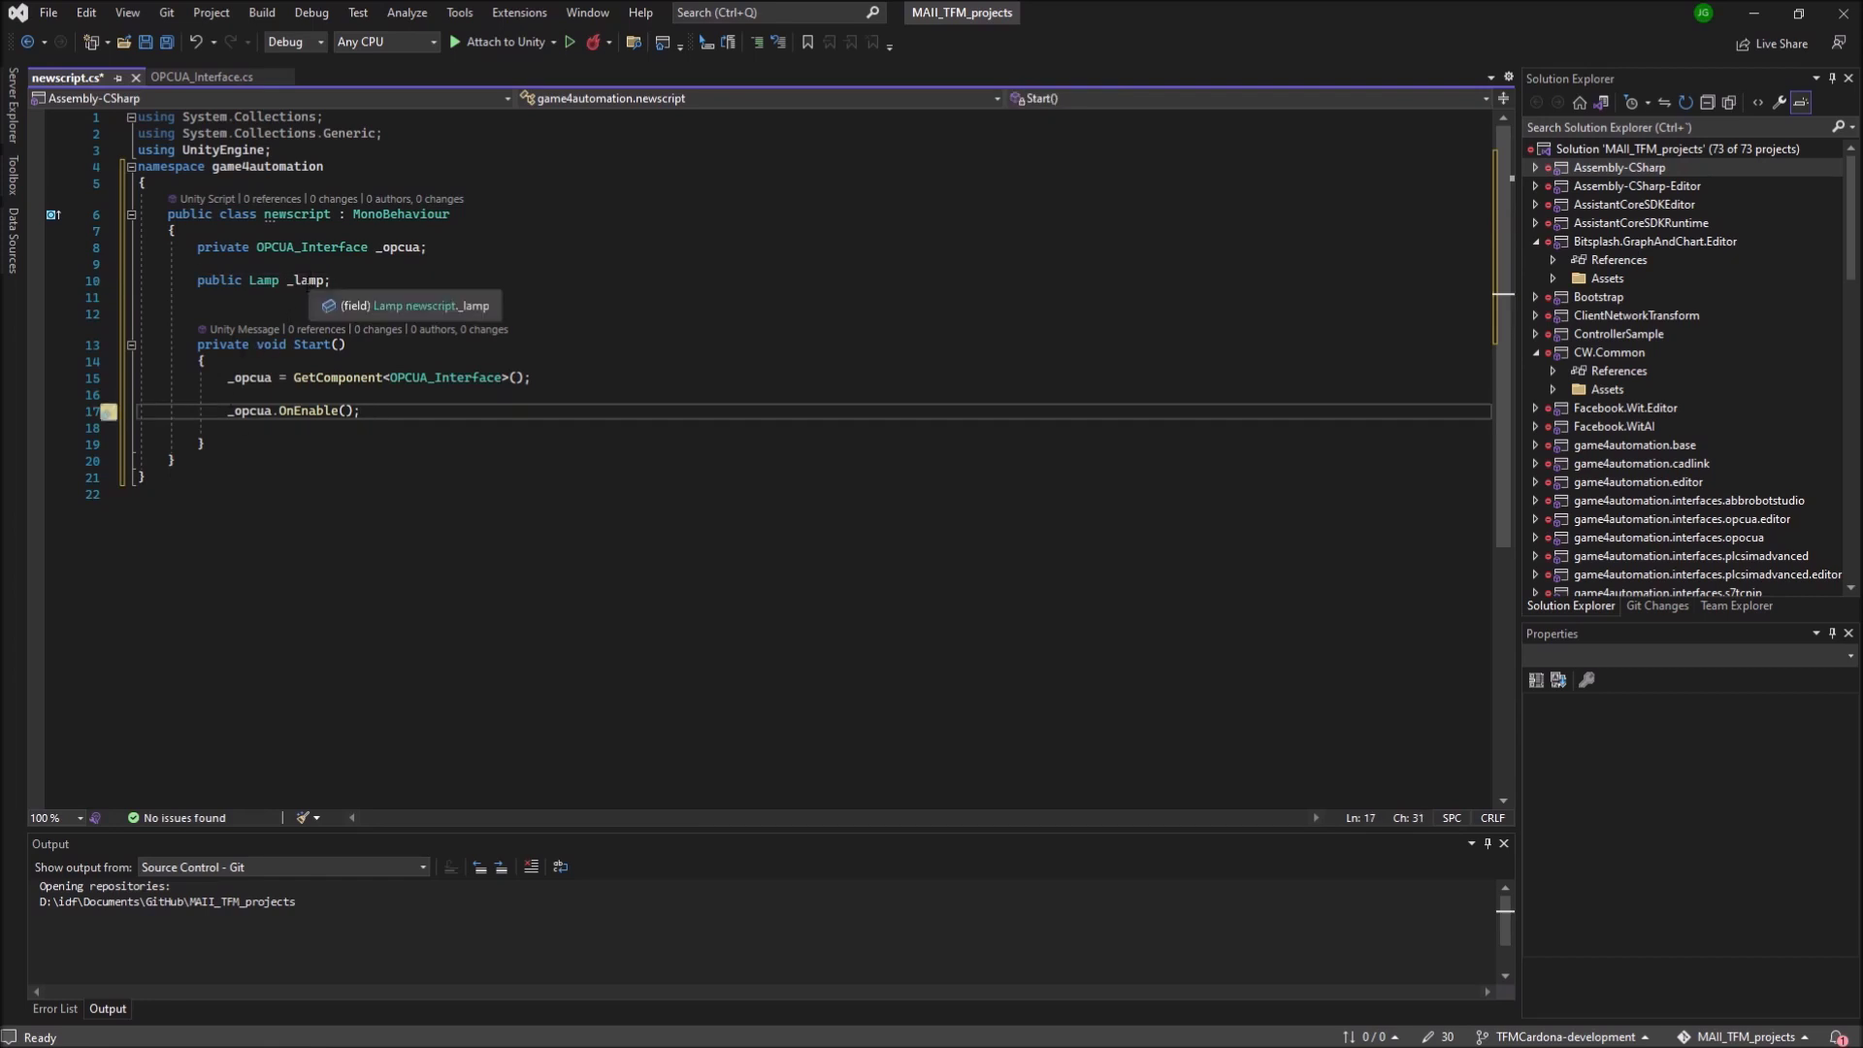
key(Down)
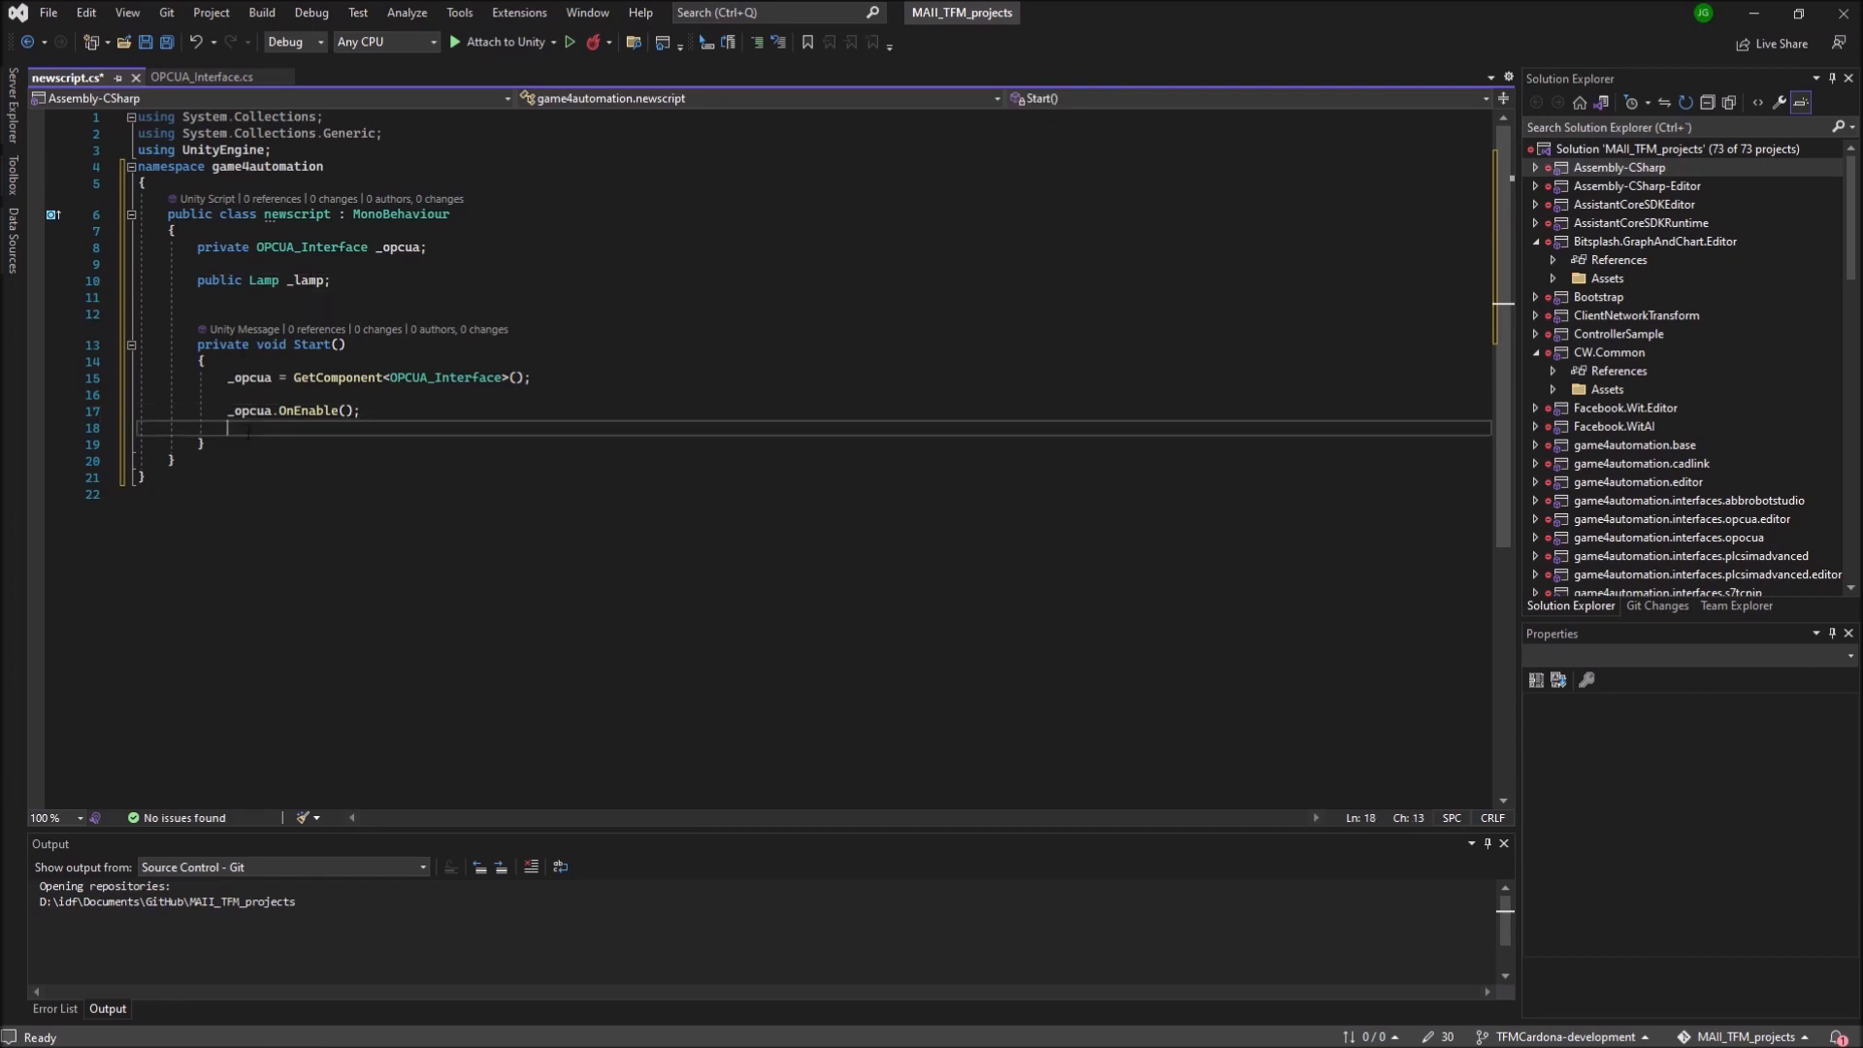
key(Down)
key(Return)
key(Return)
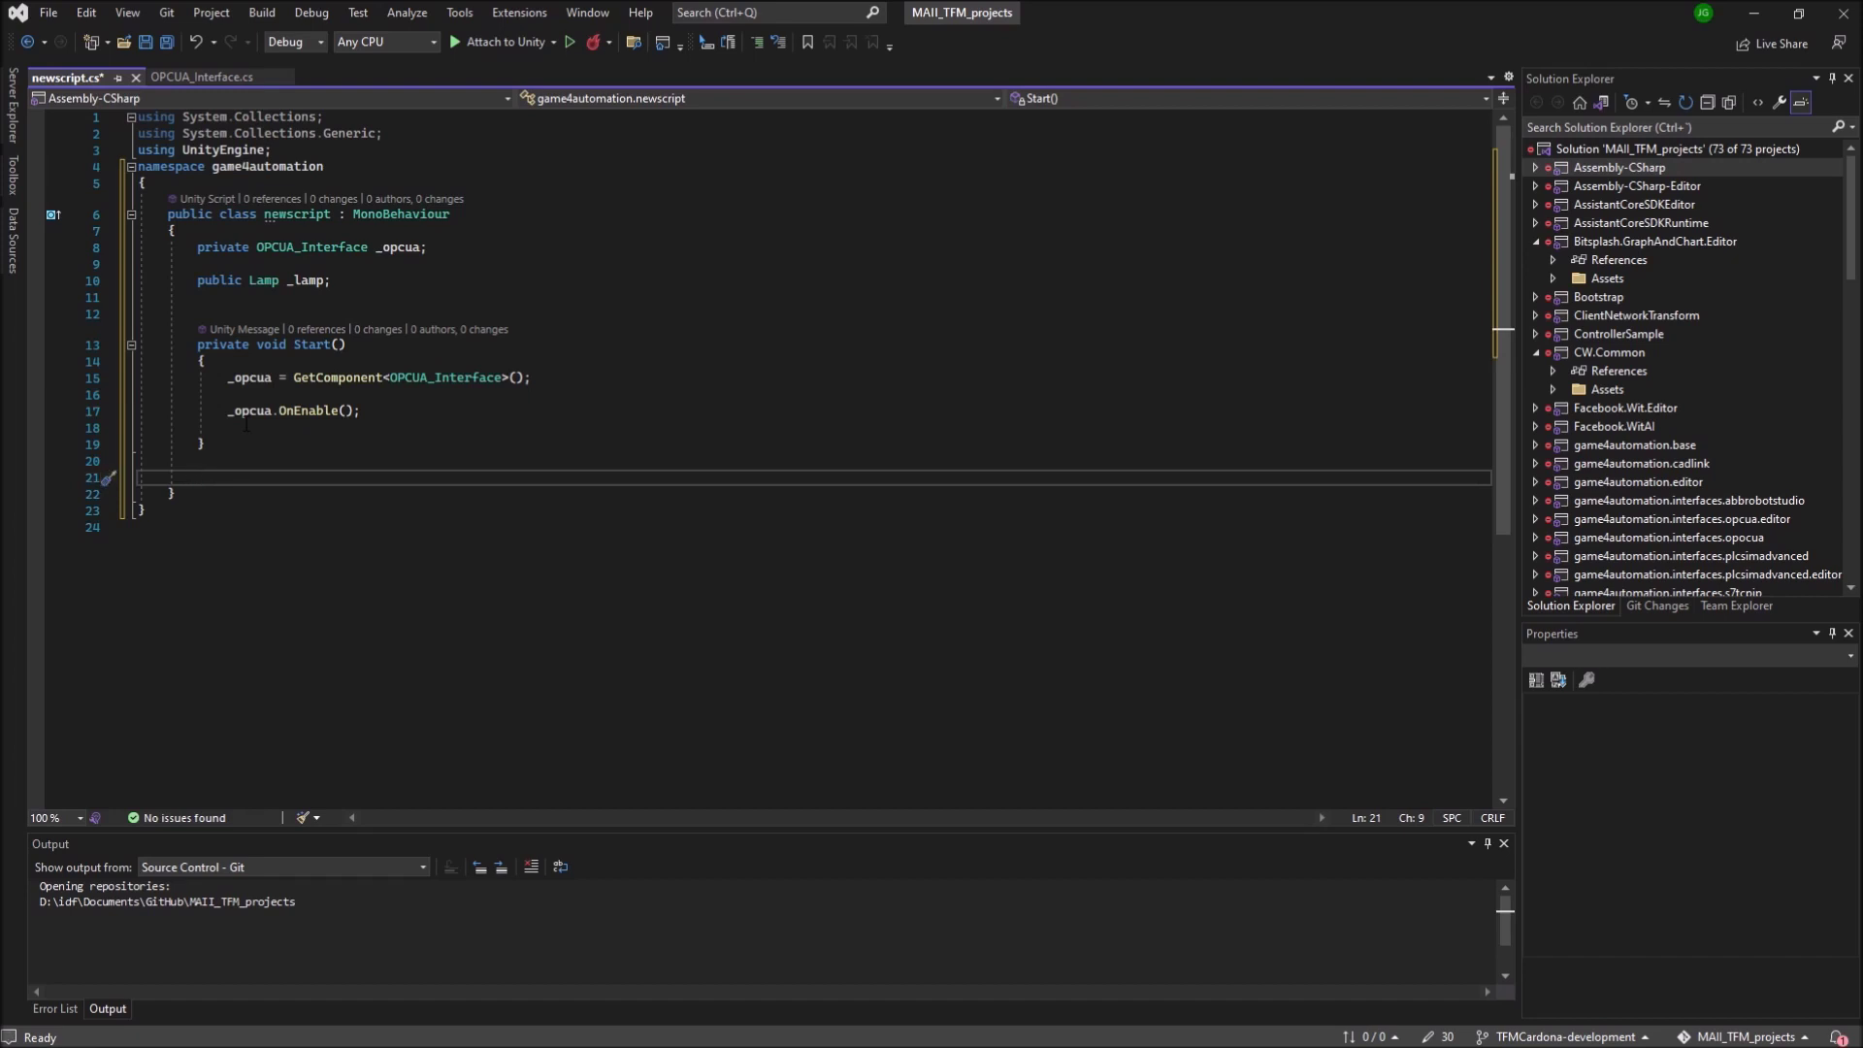
Step: Add an Update() method with an if (Input.GetKeyDown(KeyCode.C)) check
text(void )
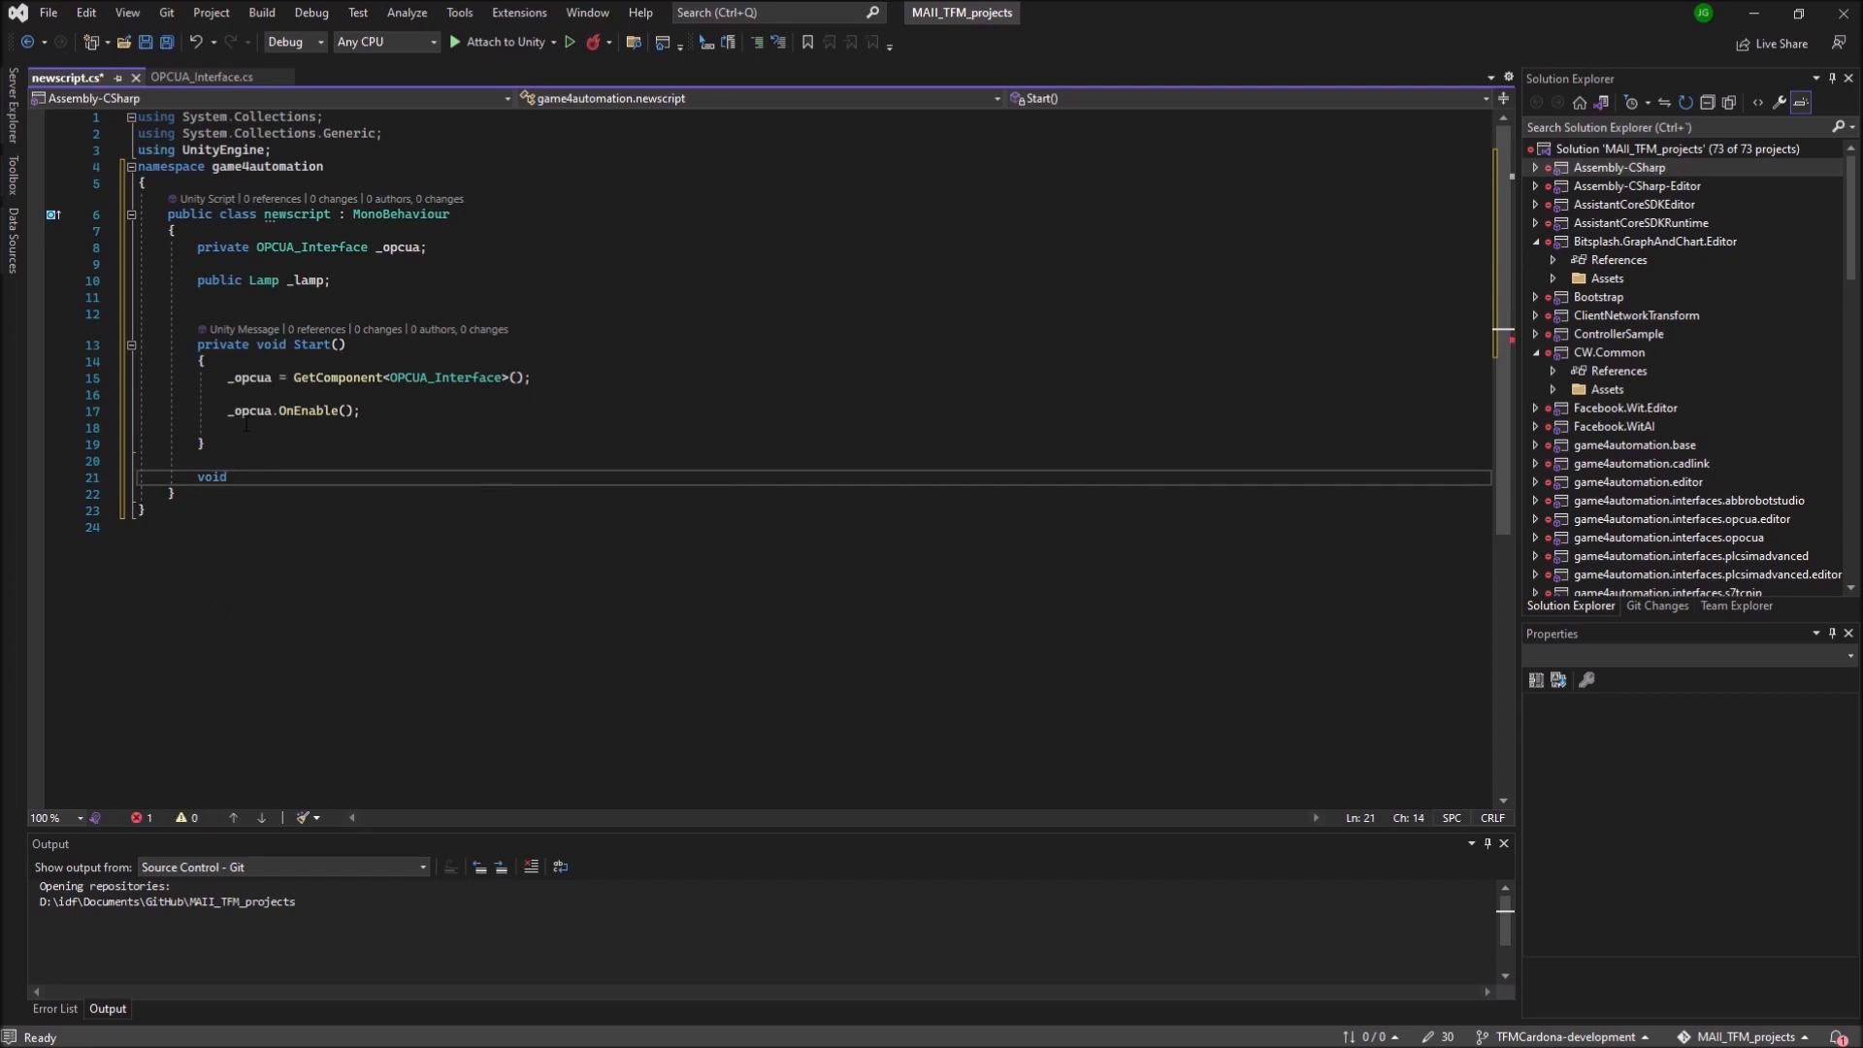
text(Up)
key(Return)
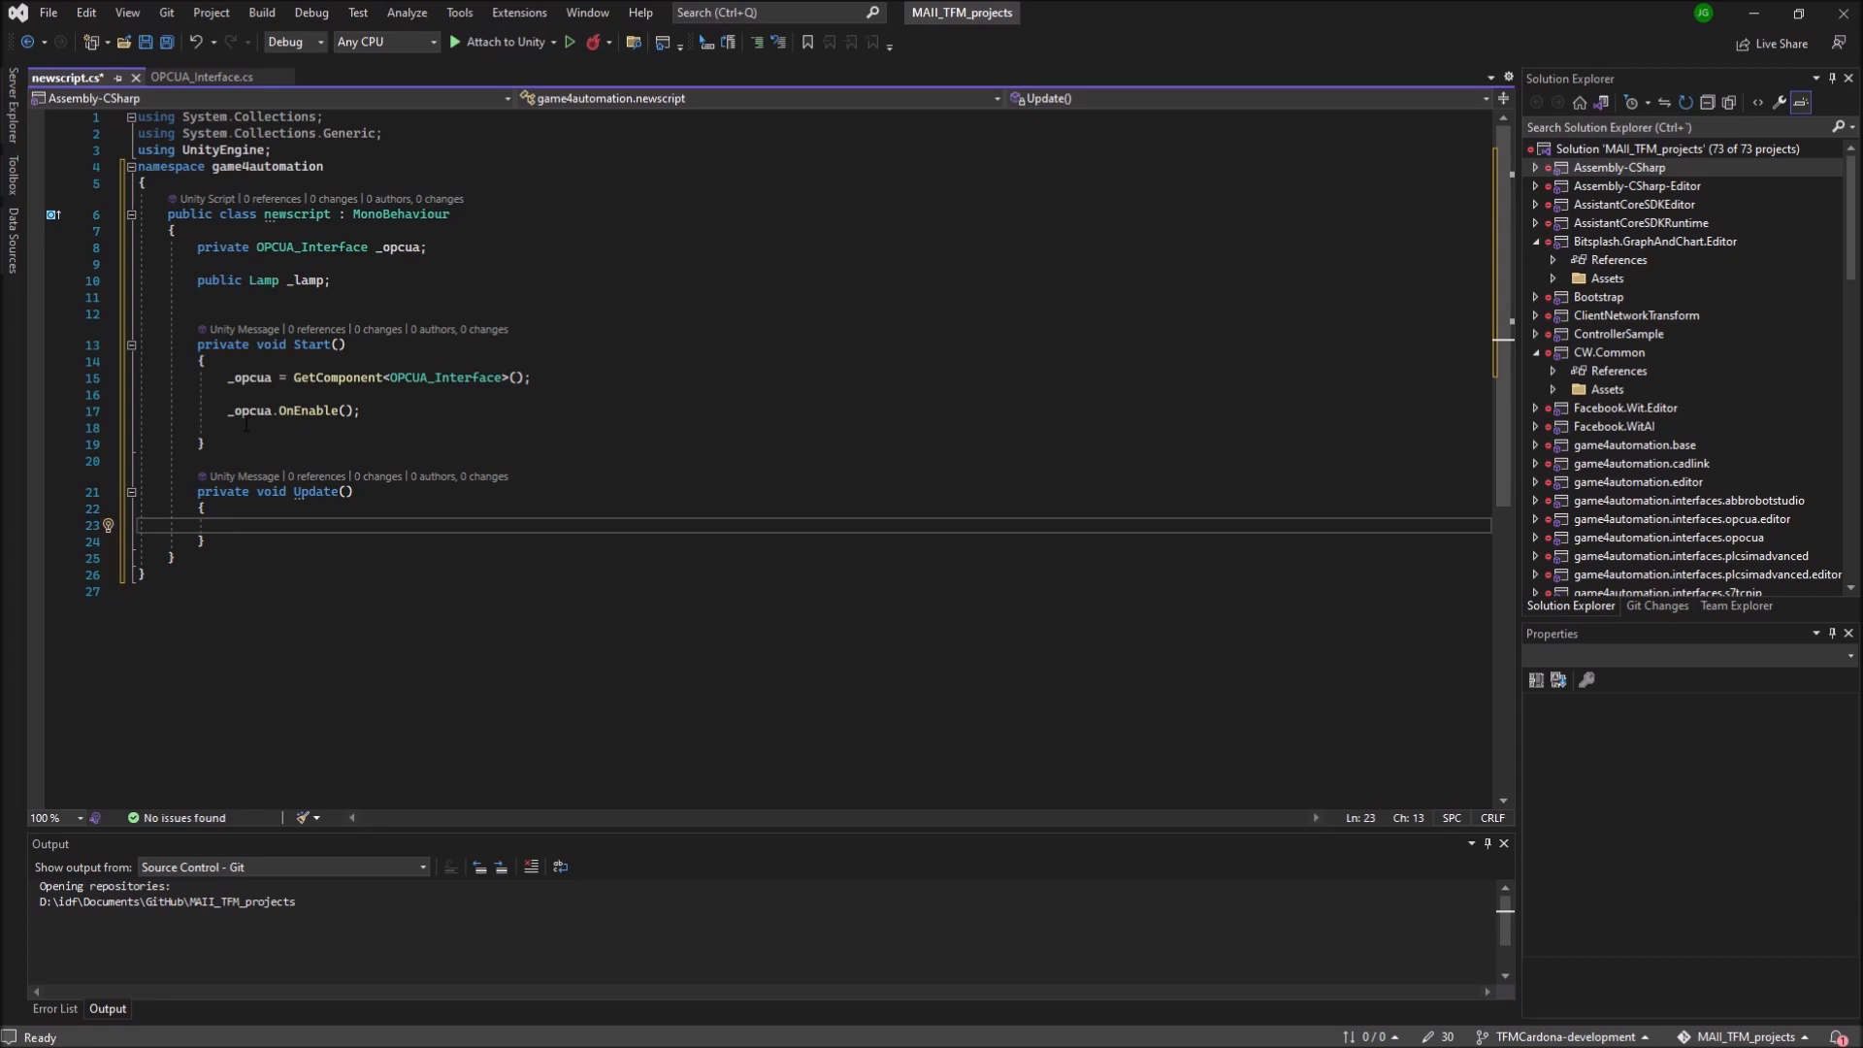
text(if)
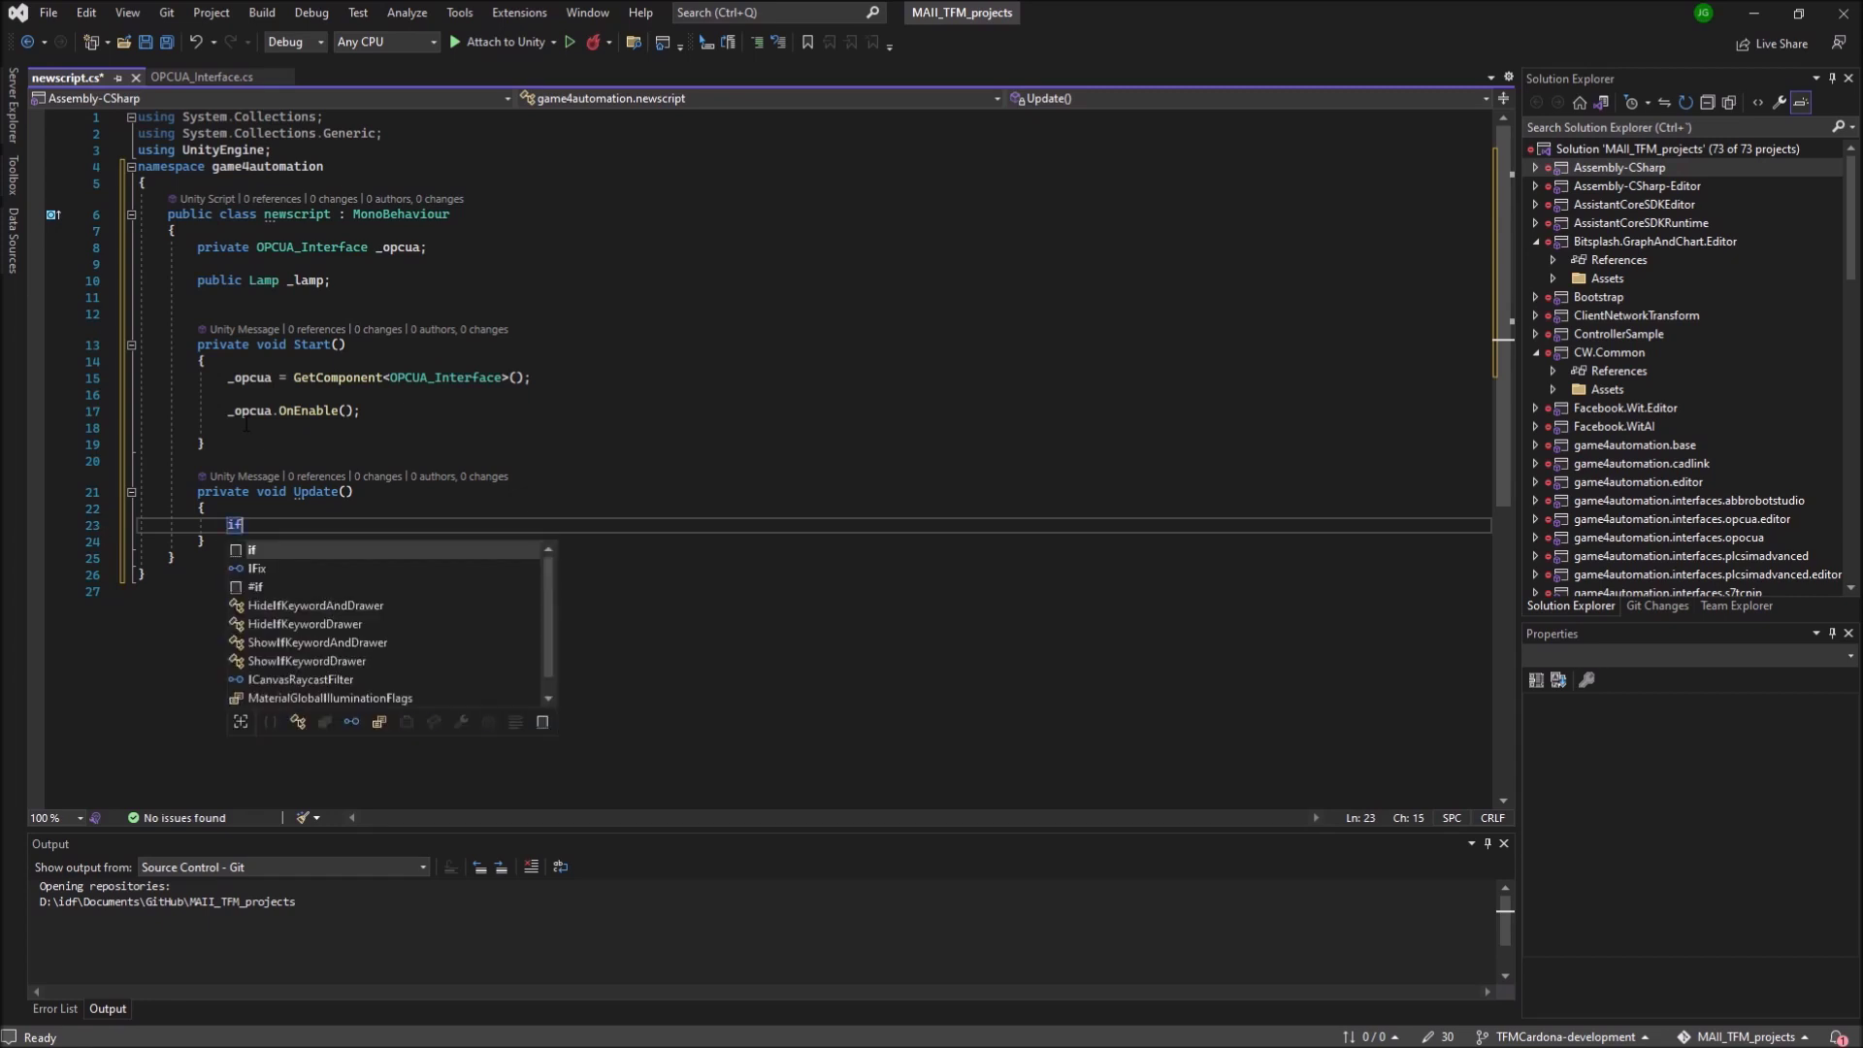
text((Input)
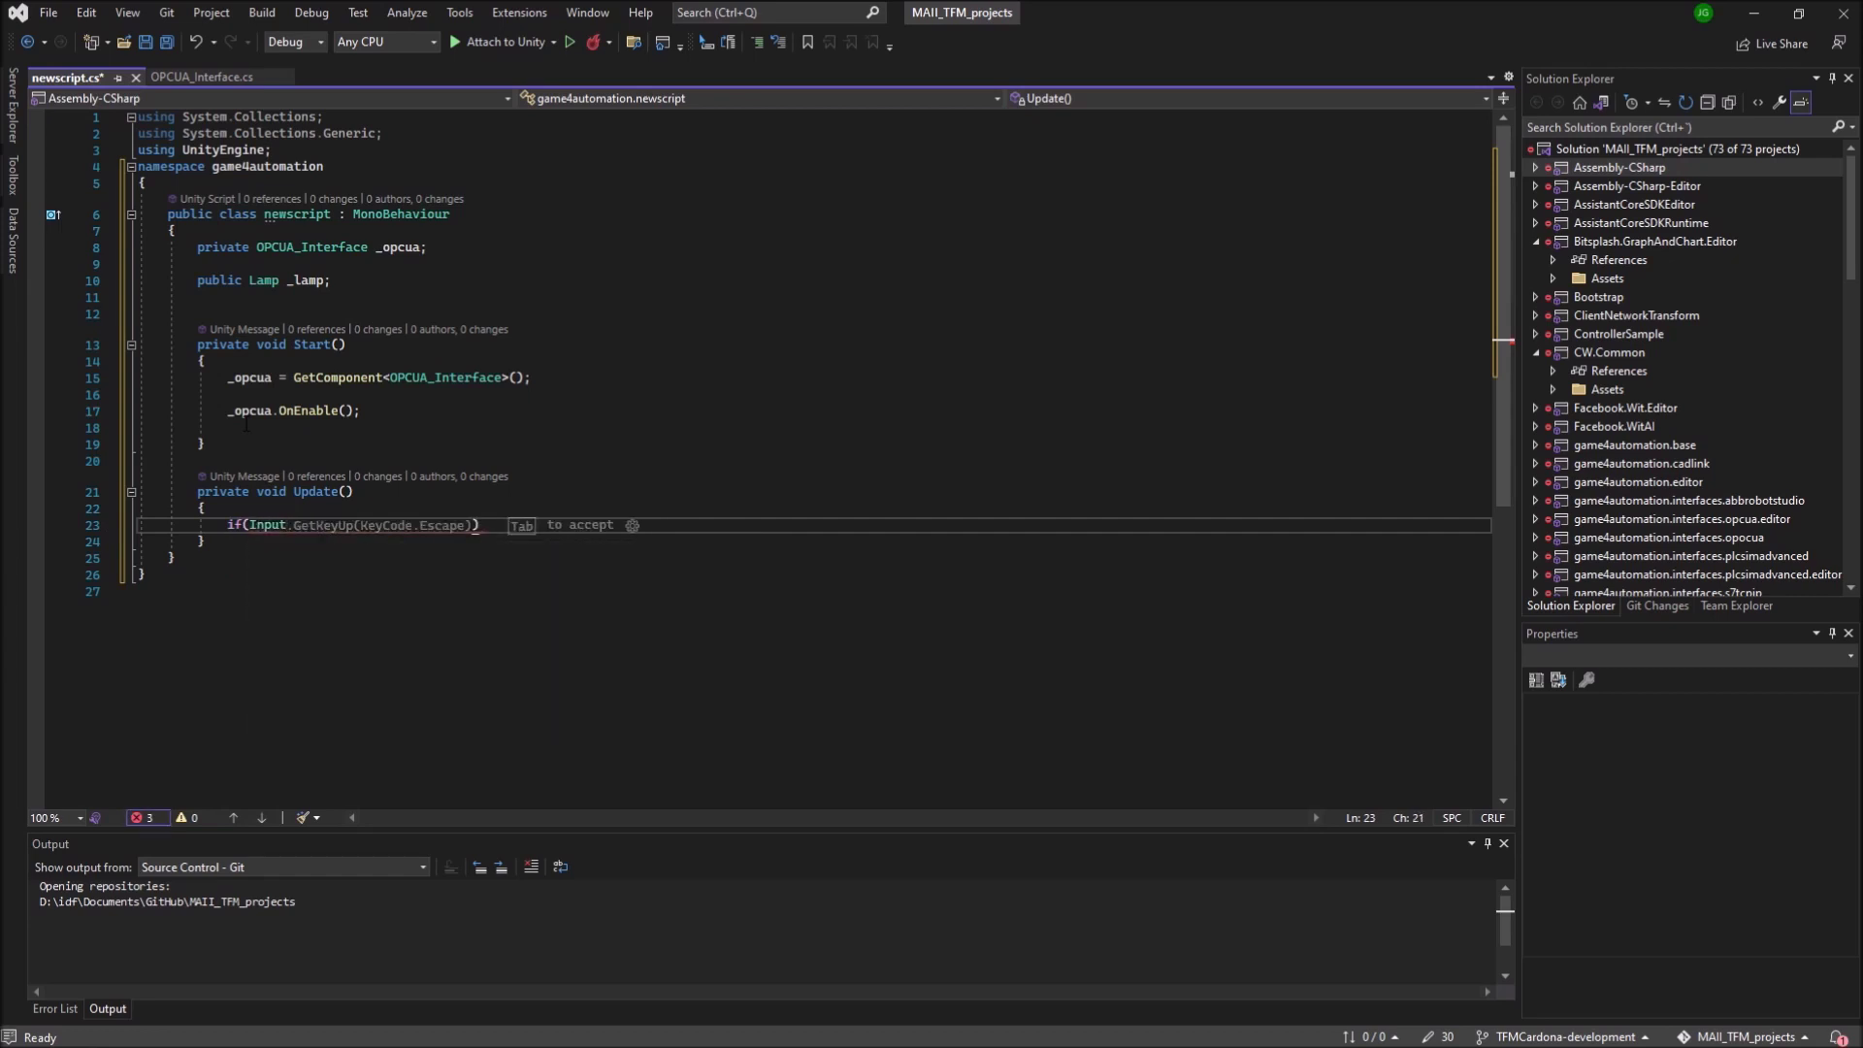
text(.)
text(Get)
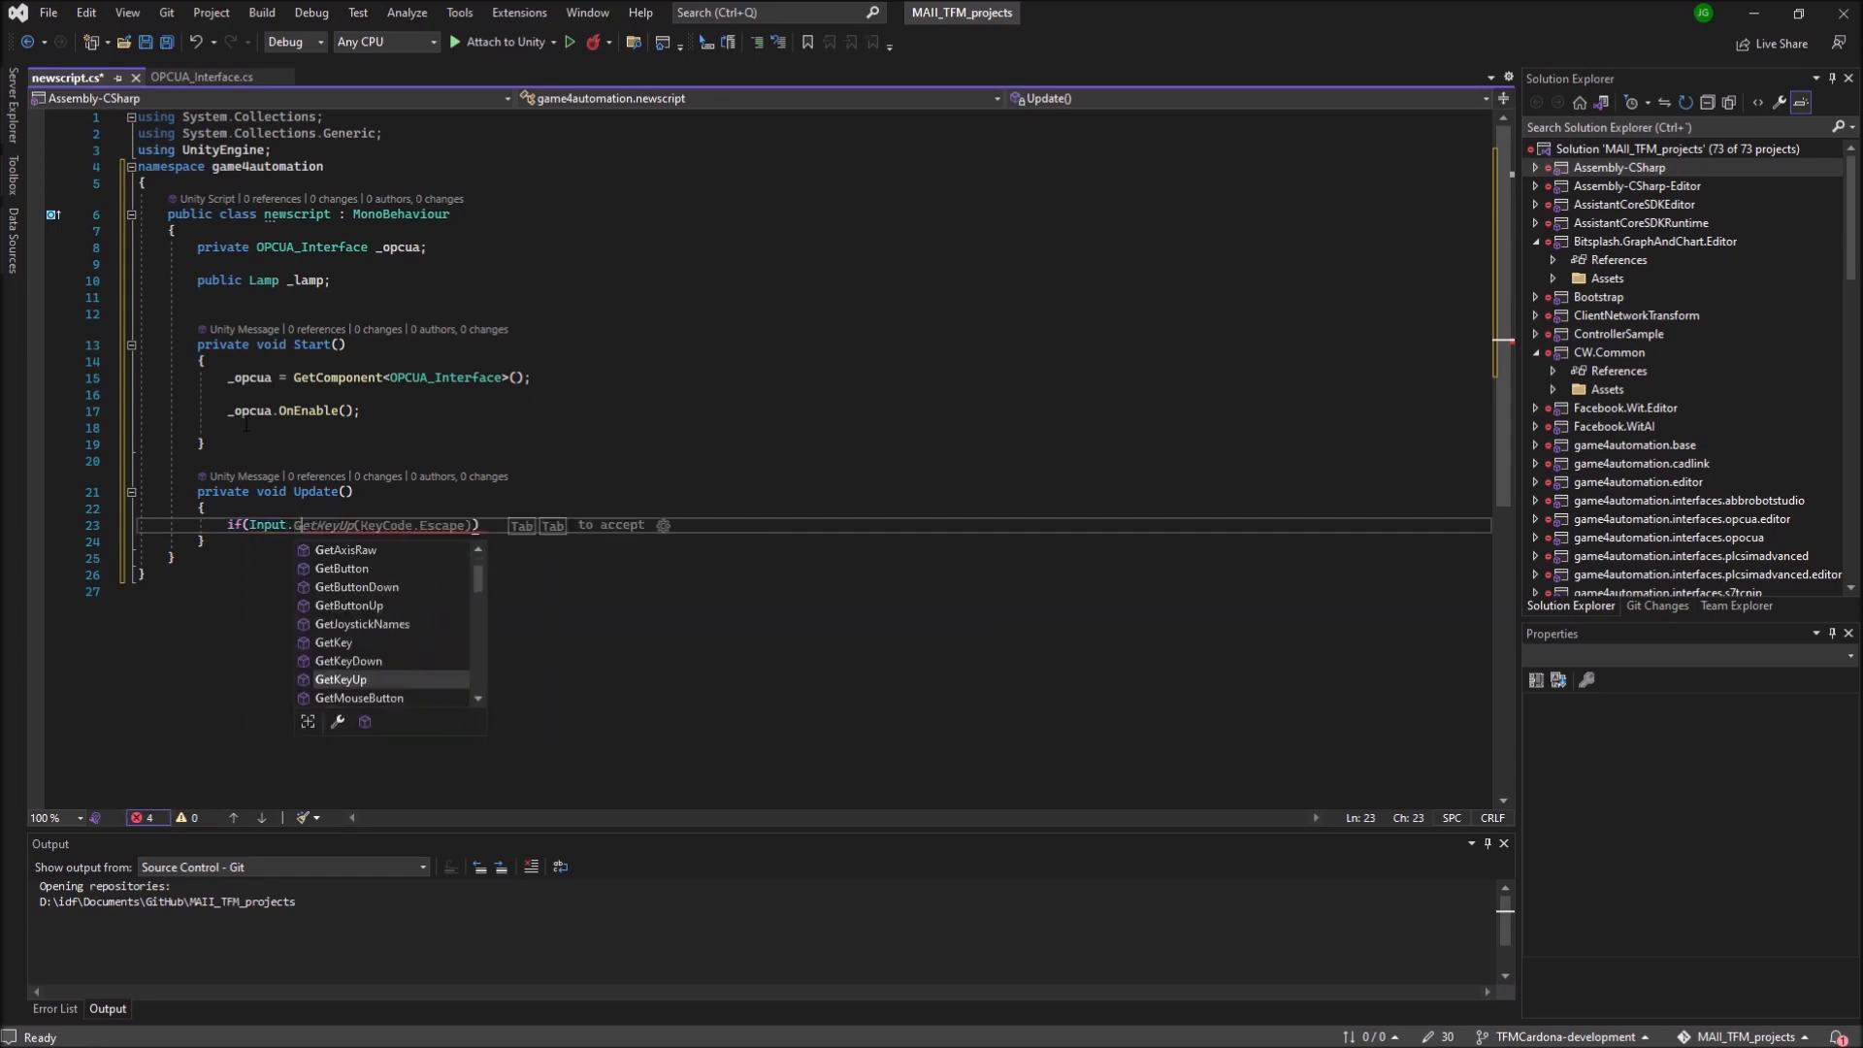
key(Tab)
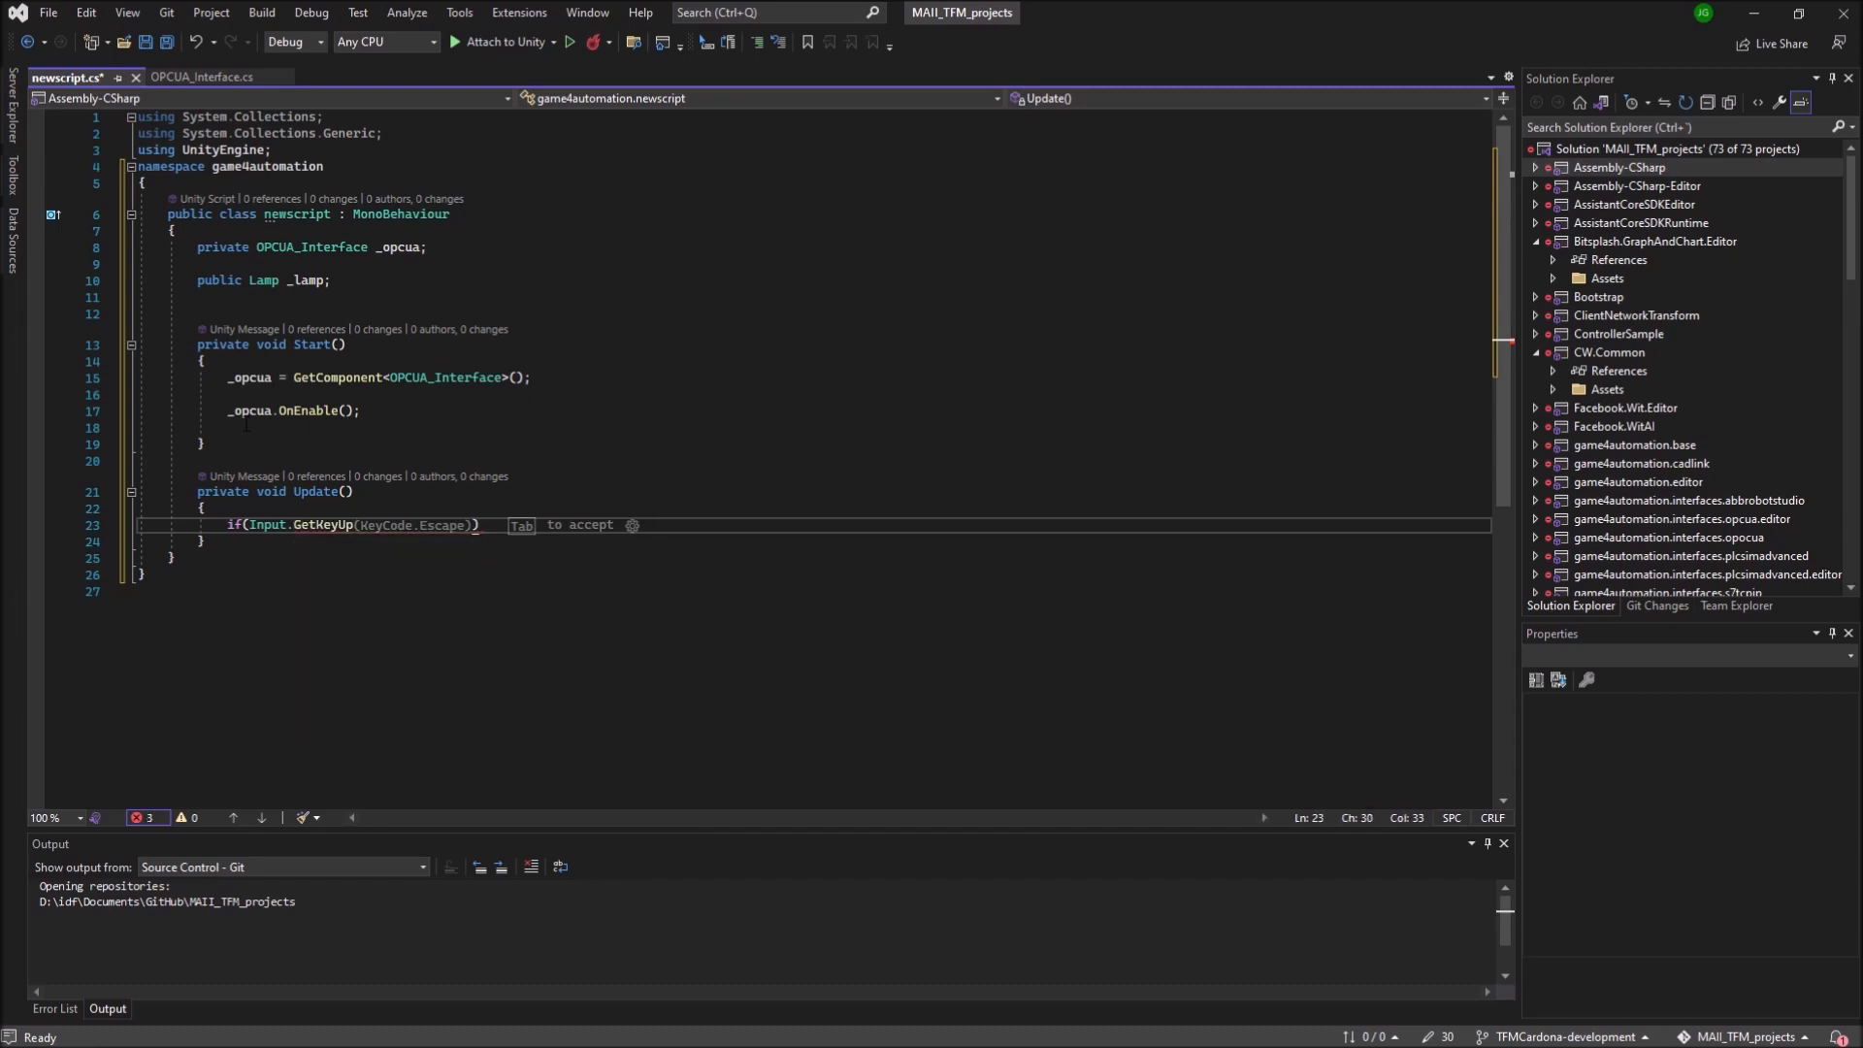
key(BackSpace)
key(BackSpace)
text(Do)
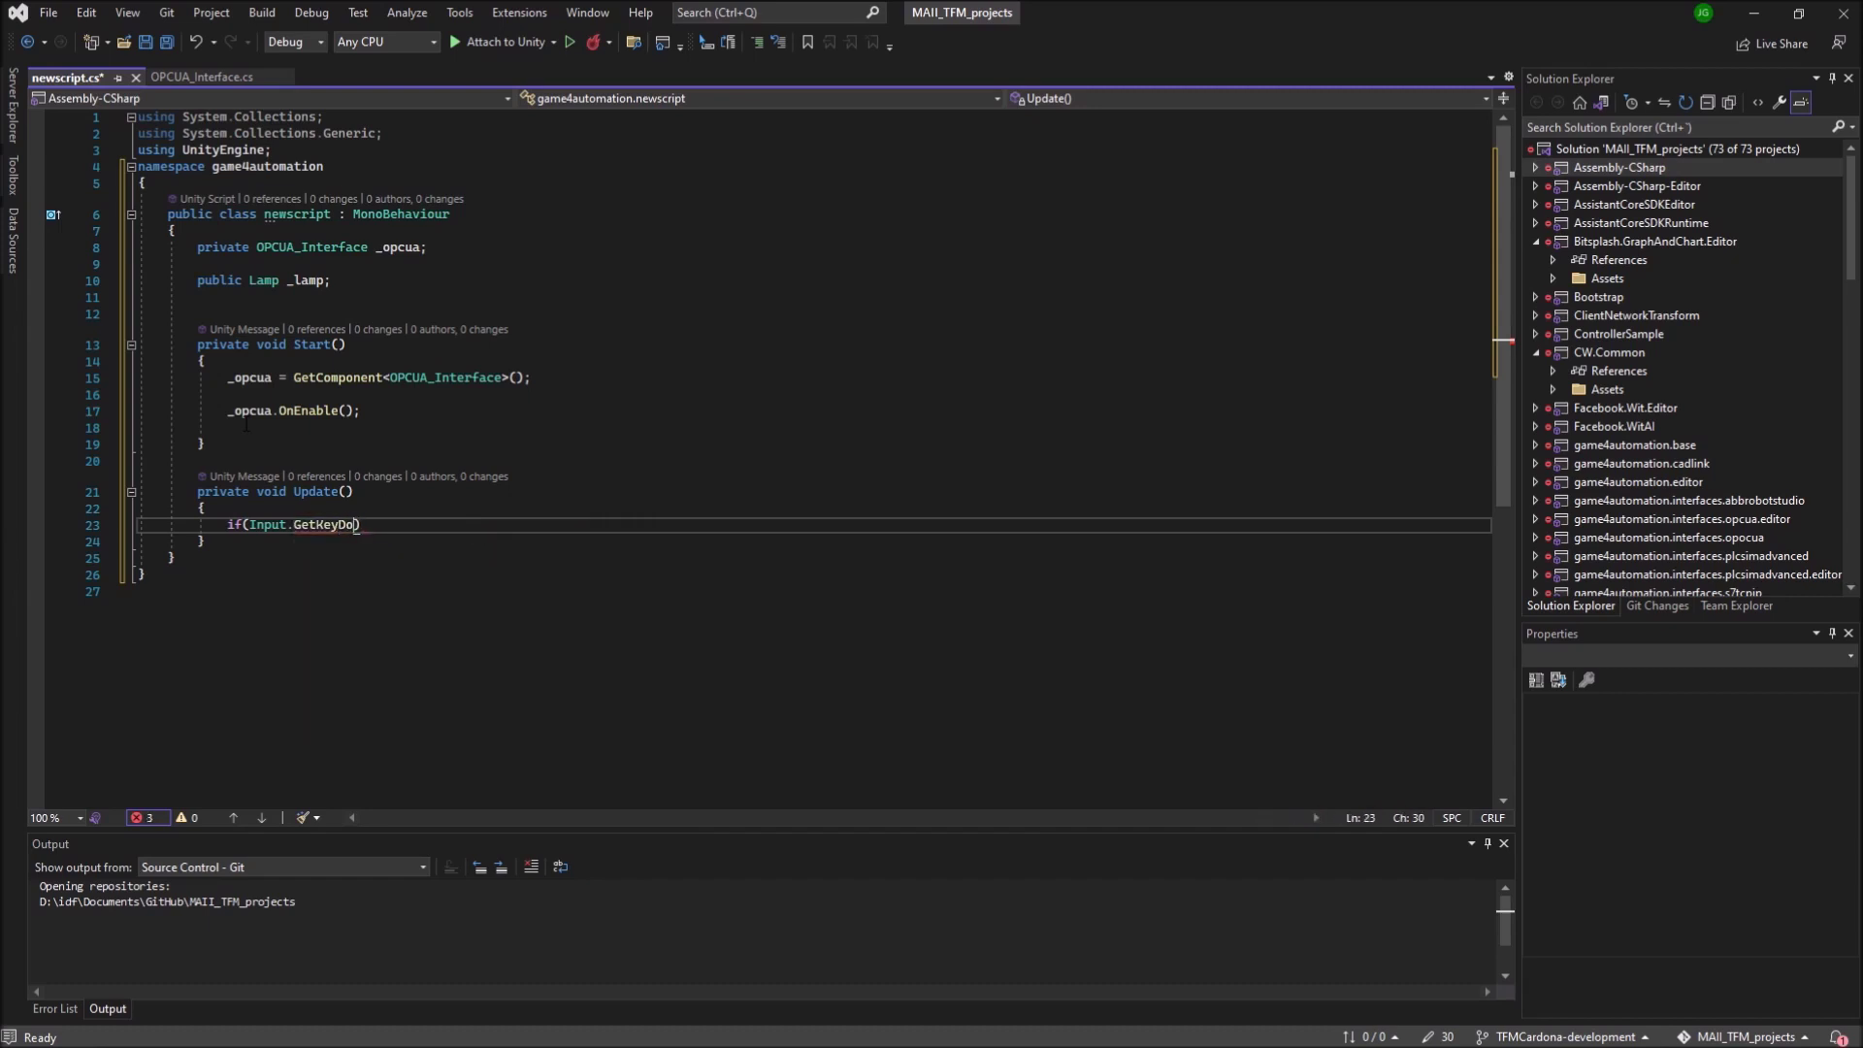
text(wn()
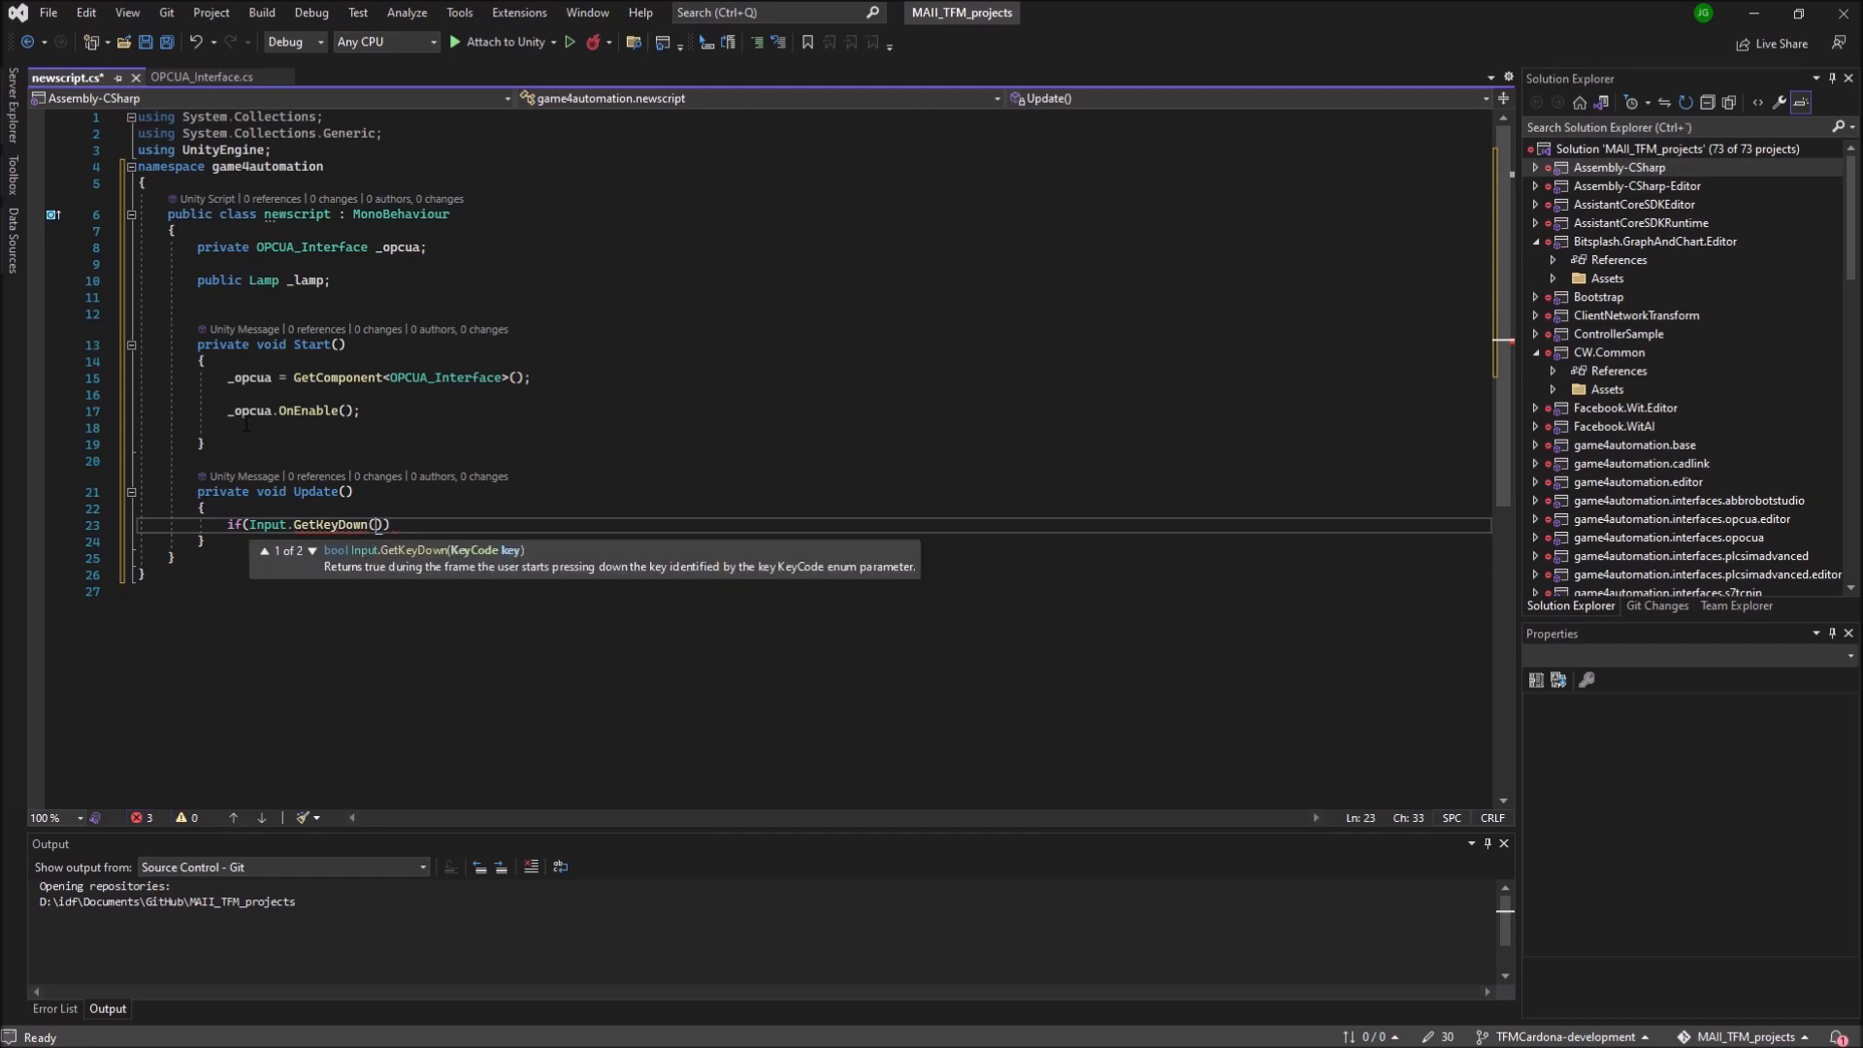
text(Key)
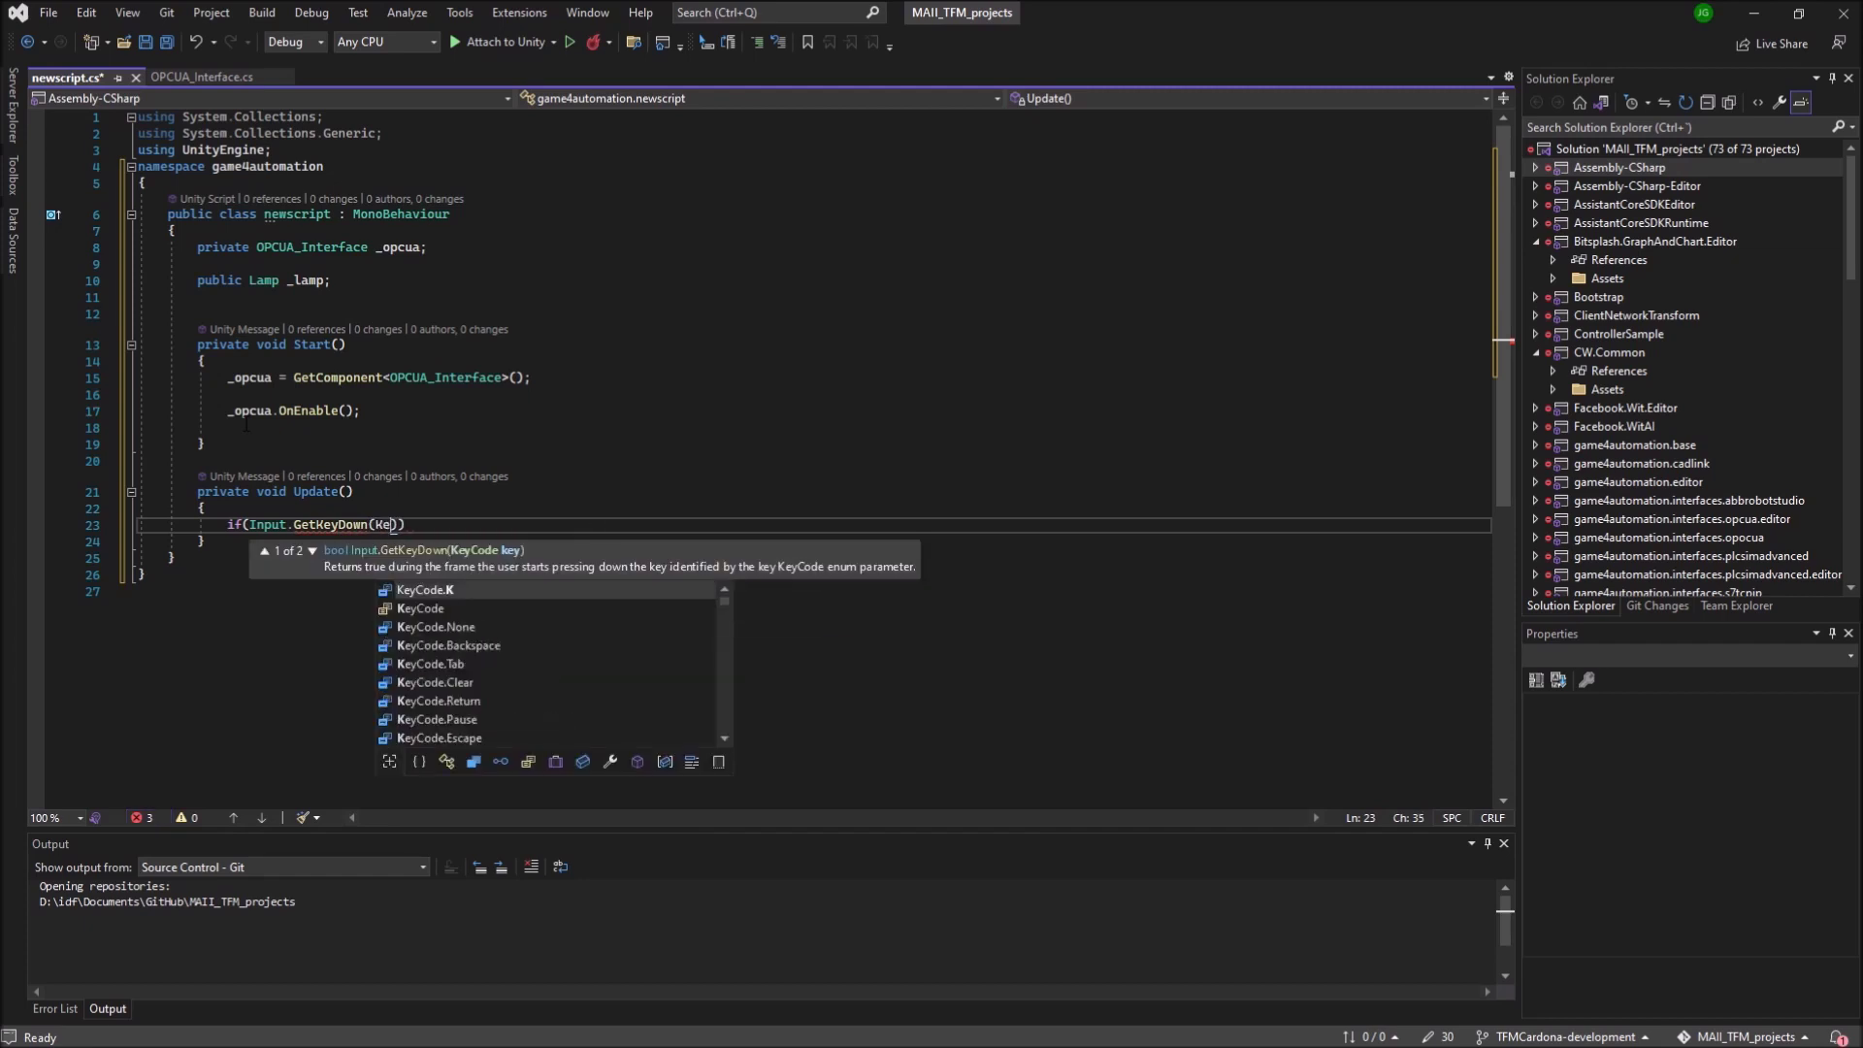
key(Tab)
text(.)
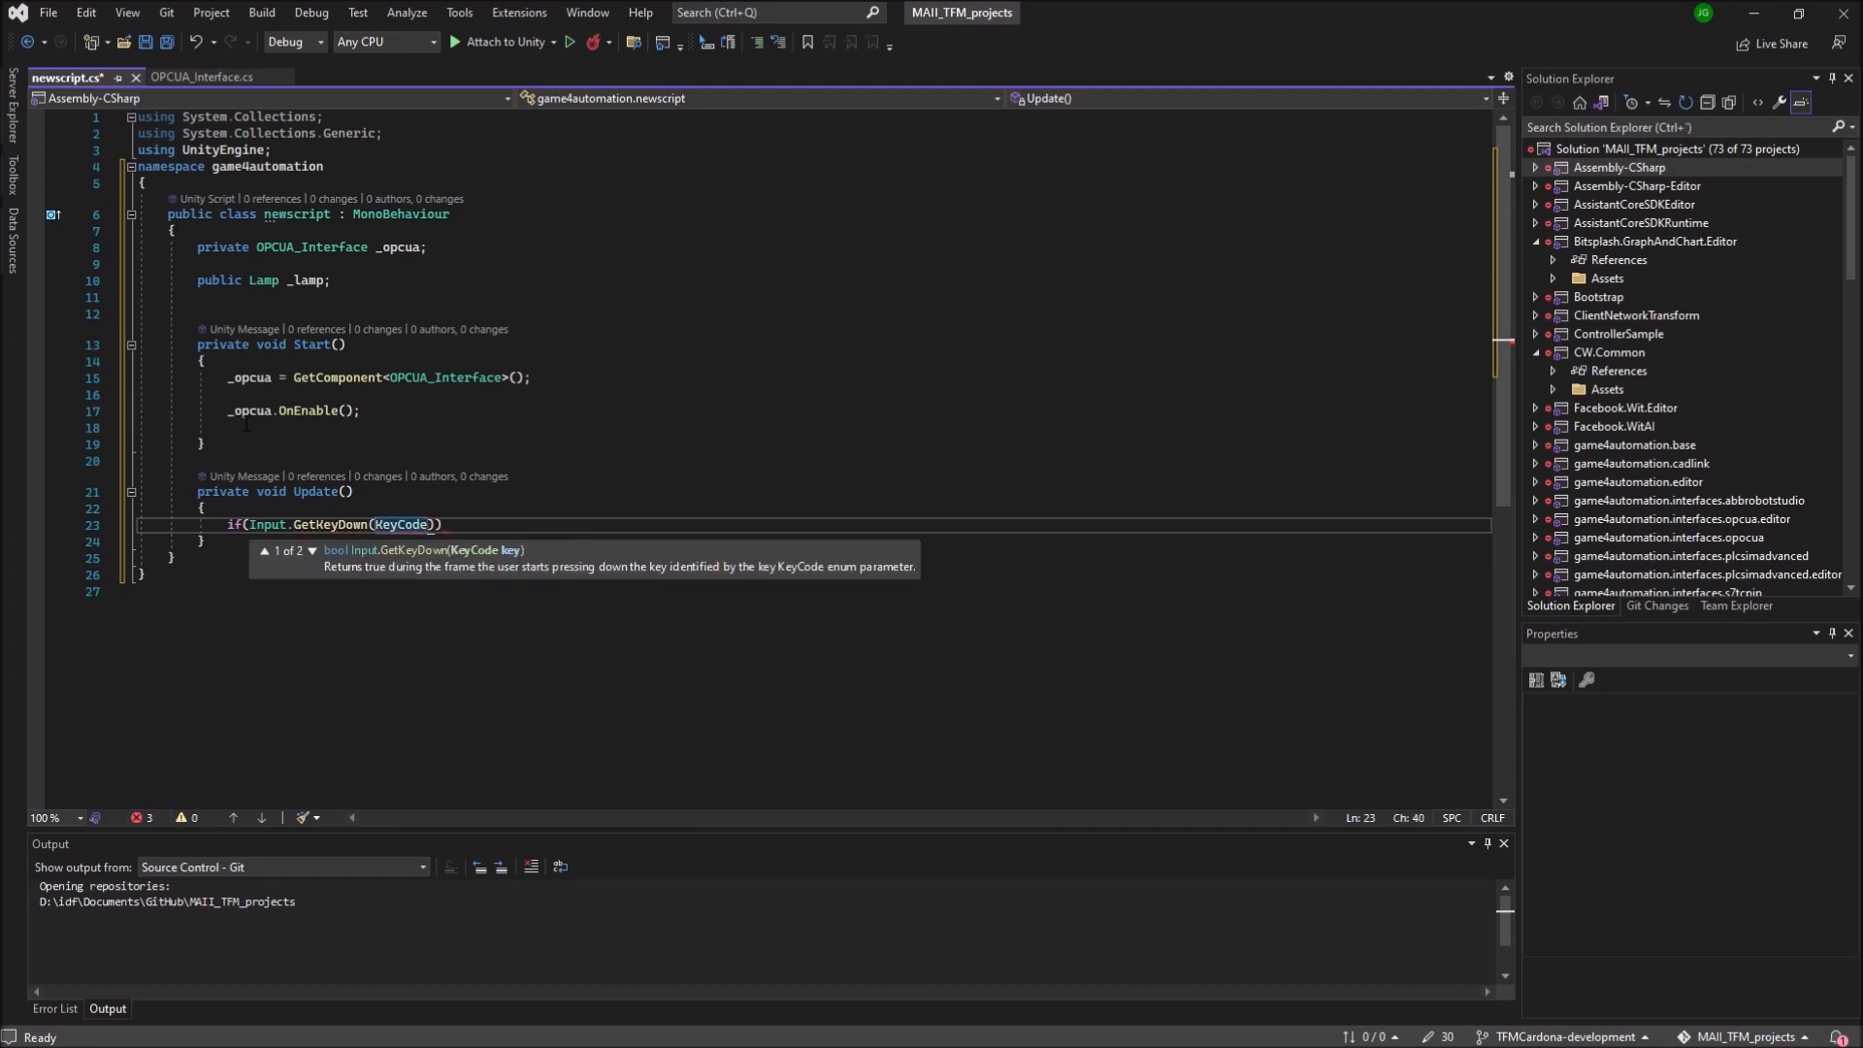
text(C)))
Step: Set _lamp.LampOn = true inside the if and save newscript.cs
key(Return)
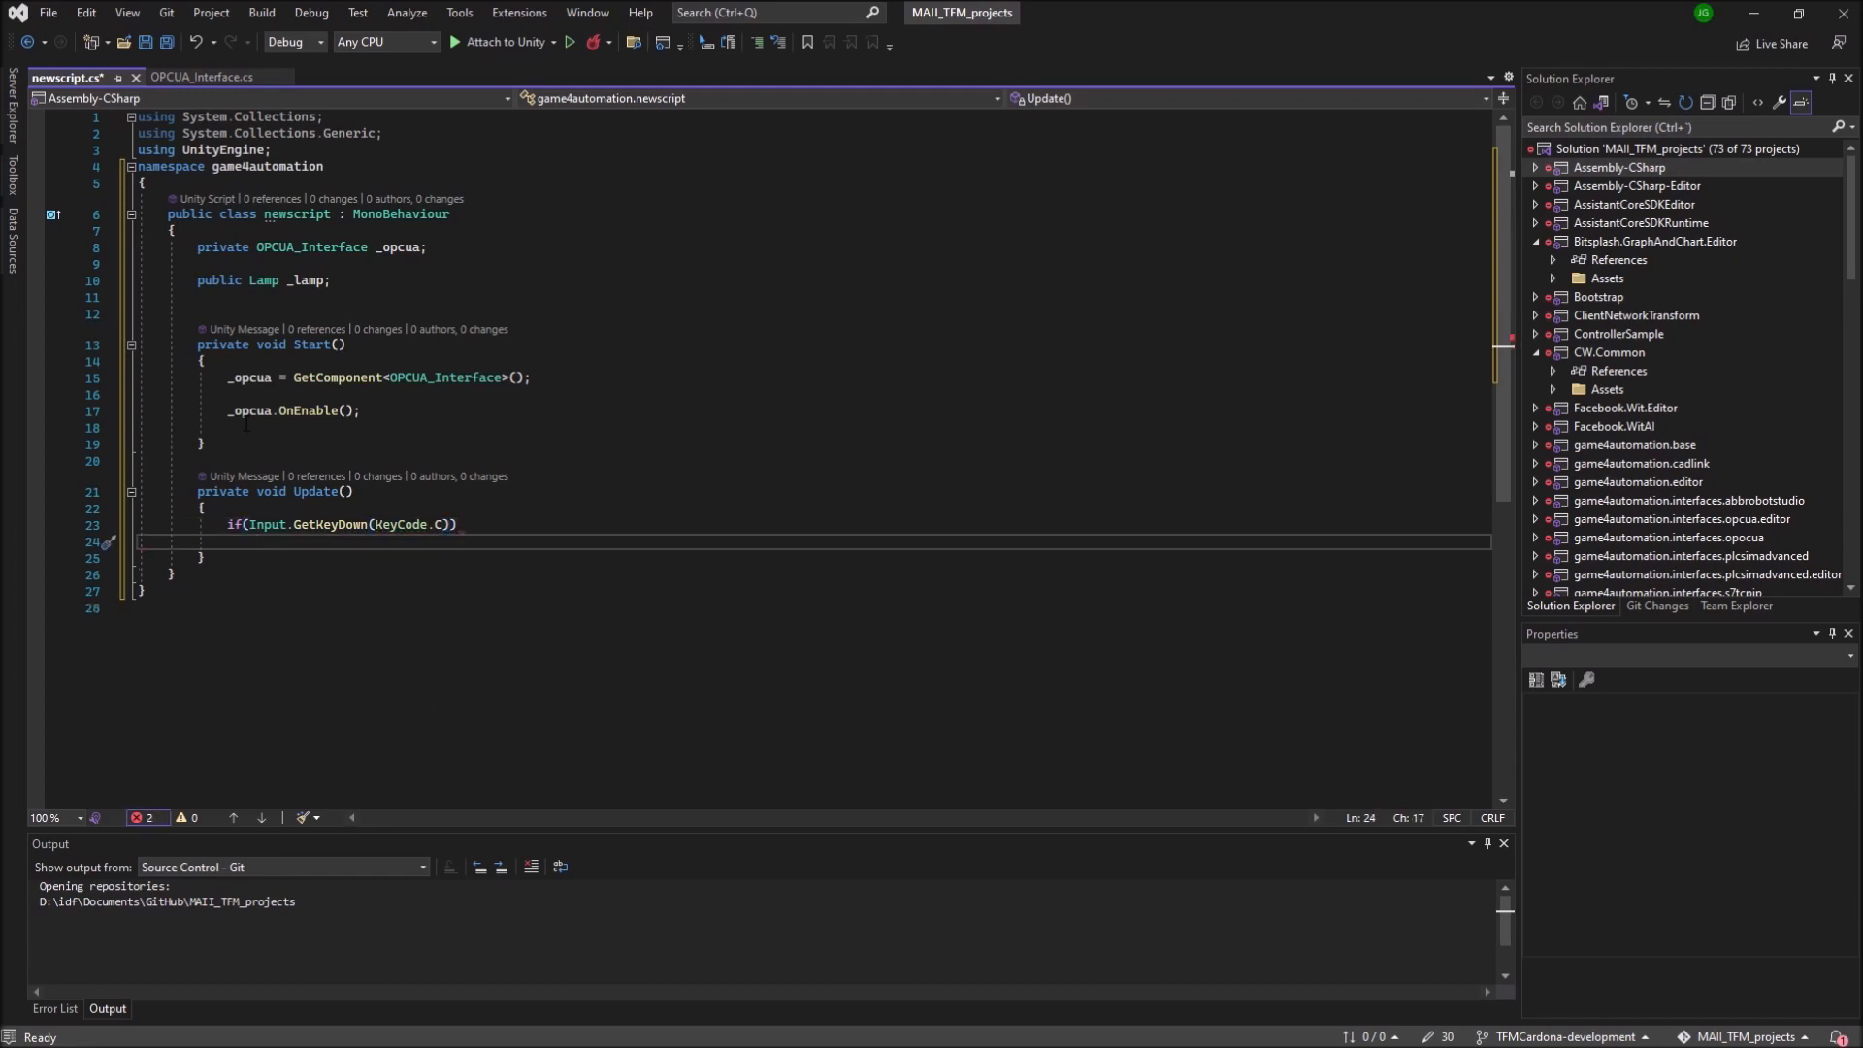
text(_lam)
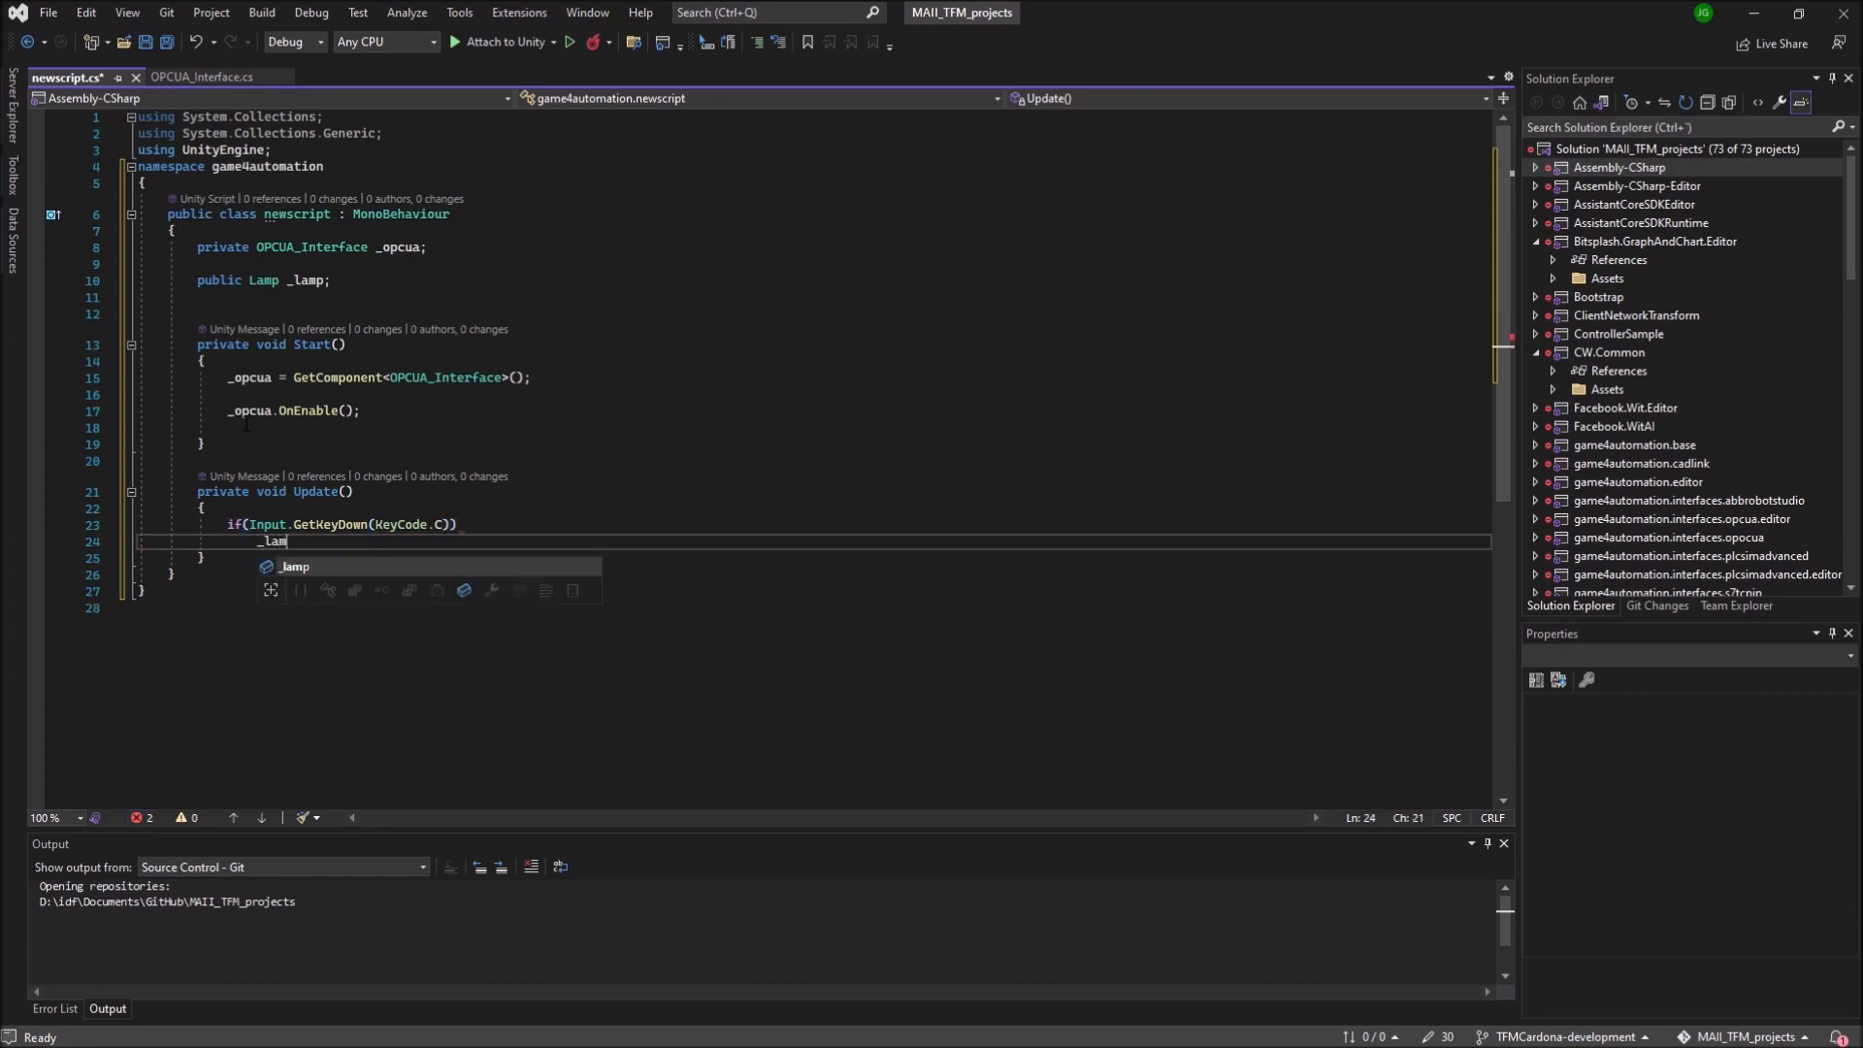
key(Tab)
text(.)
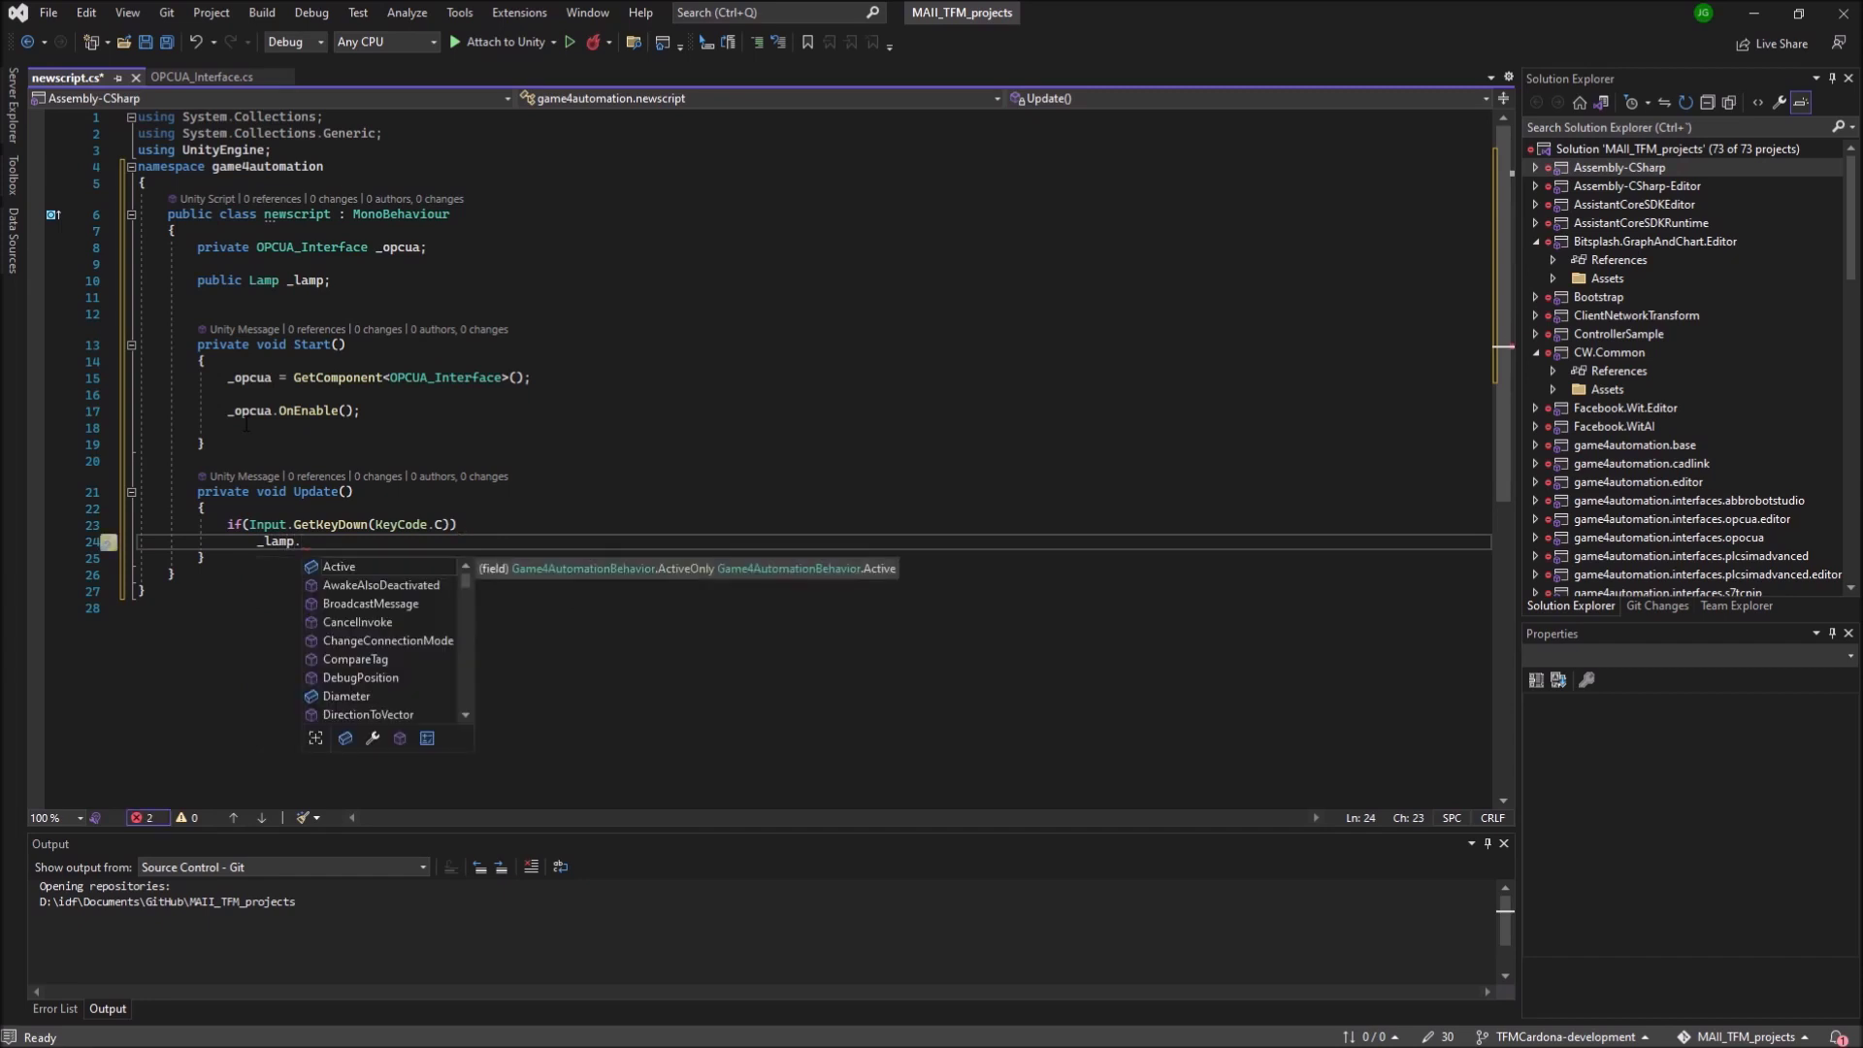
text(Lamp)
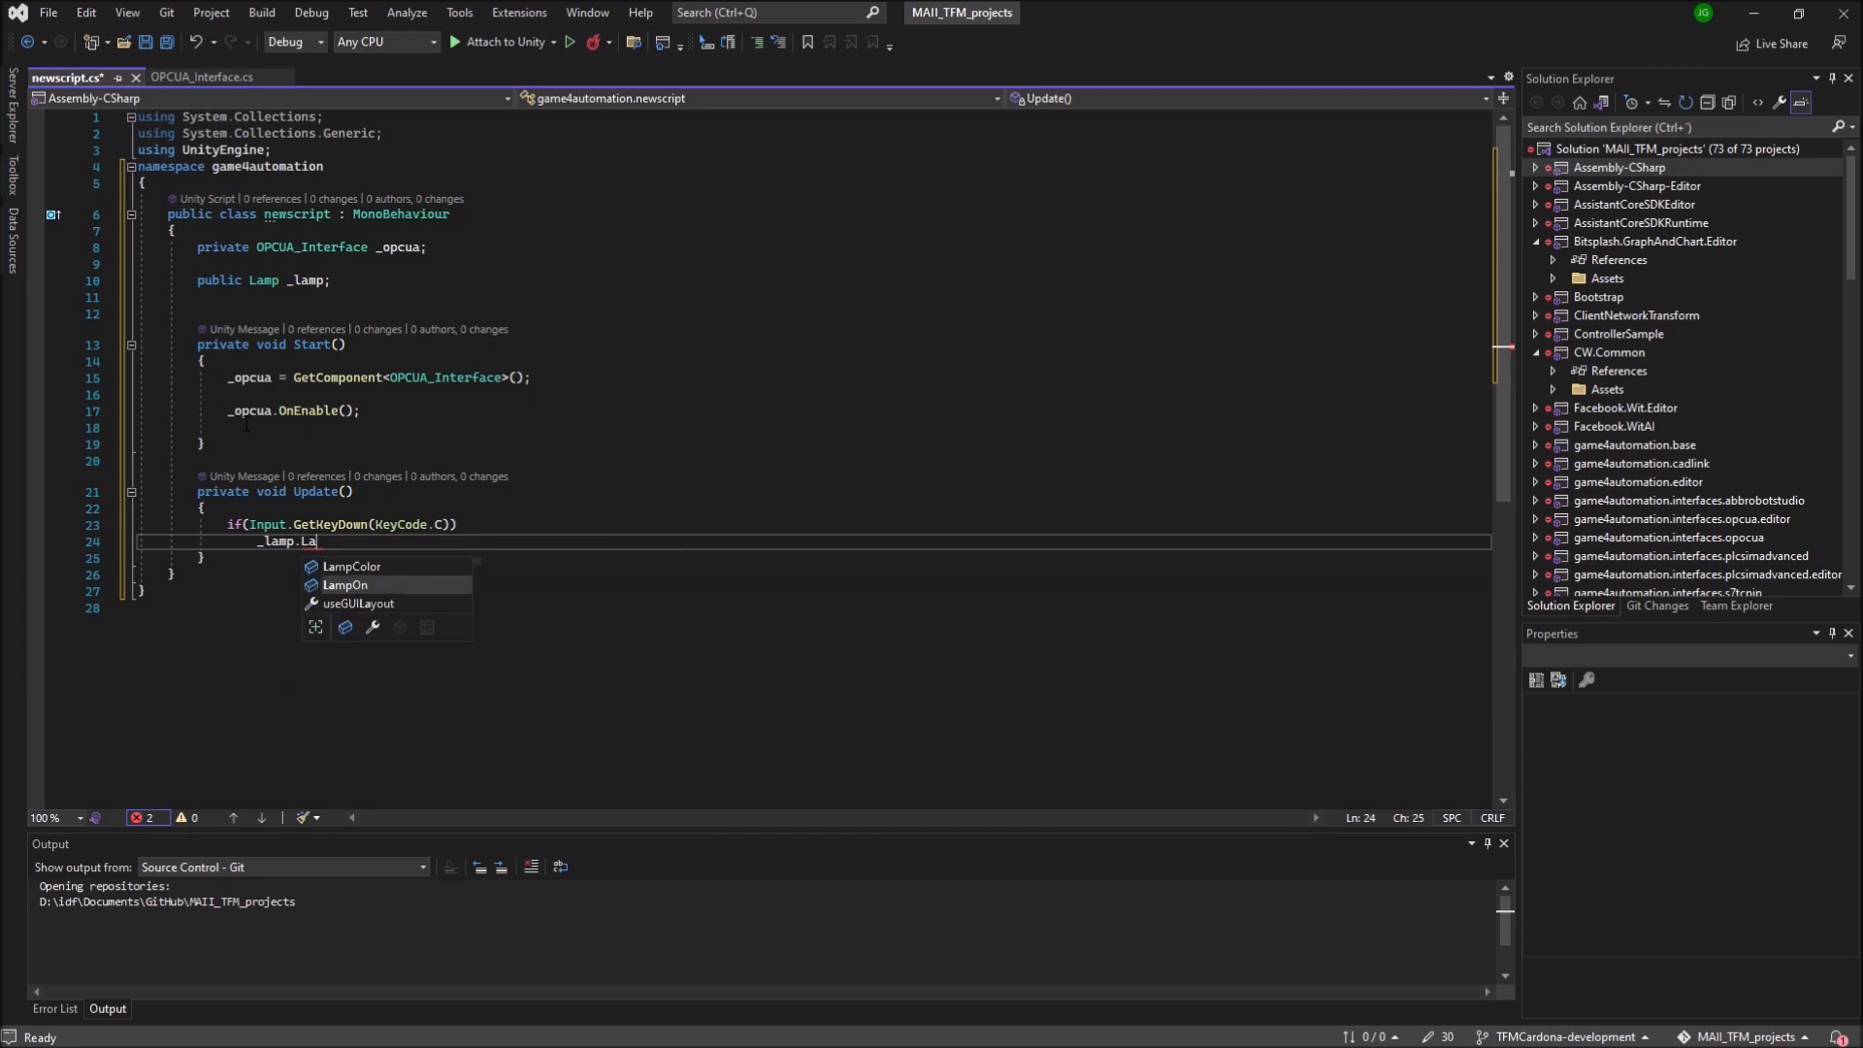
key(Tab)
text(= )
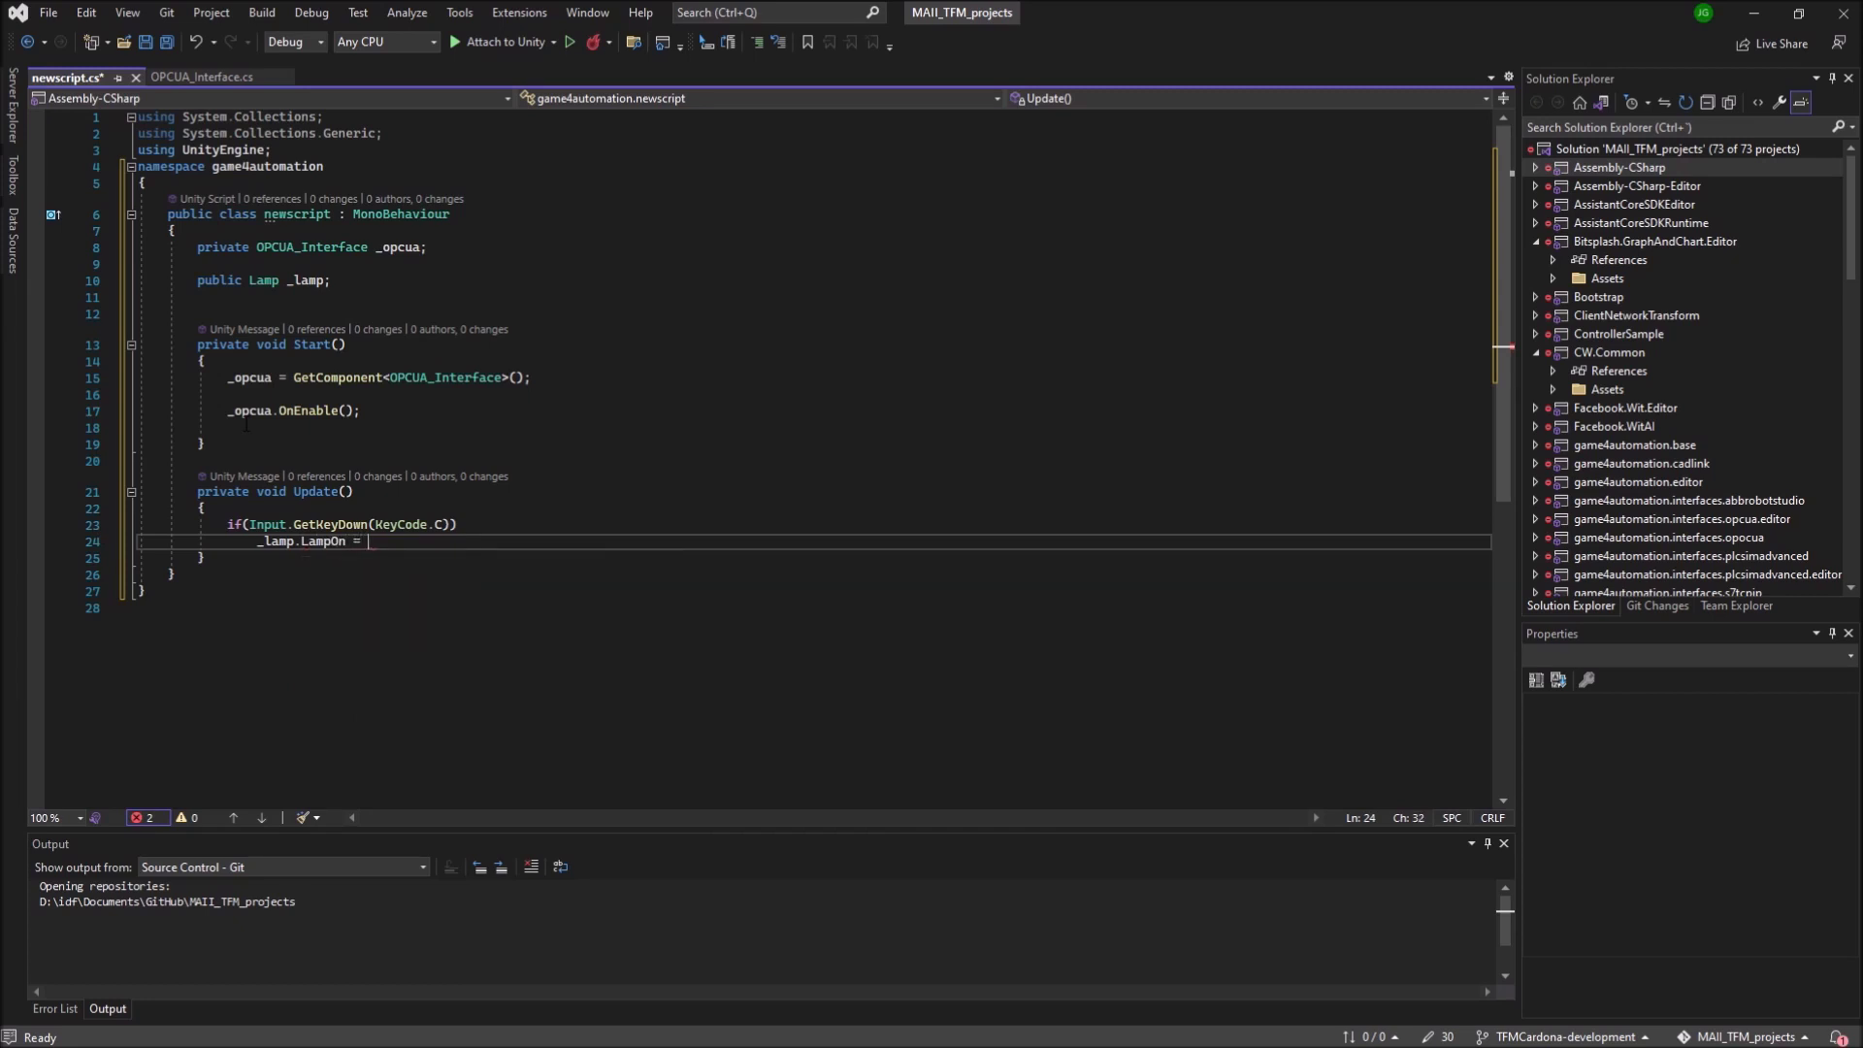
text(true;)
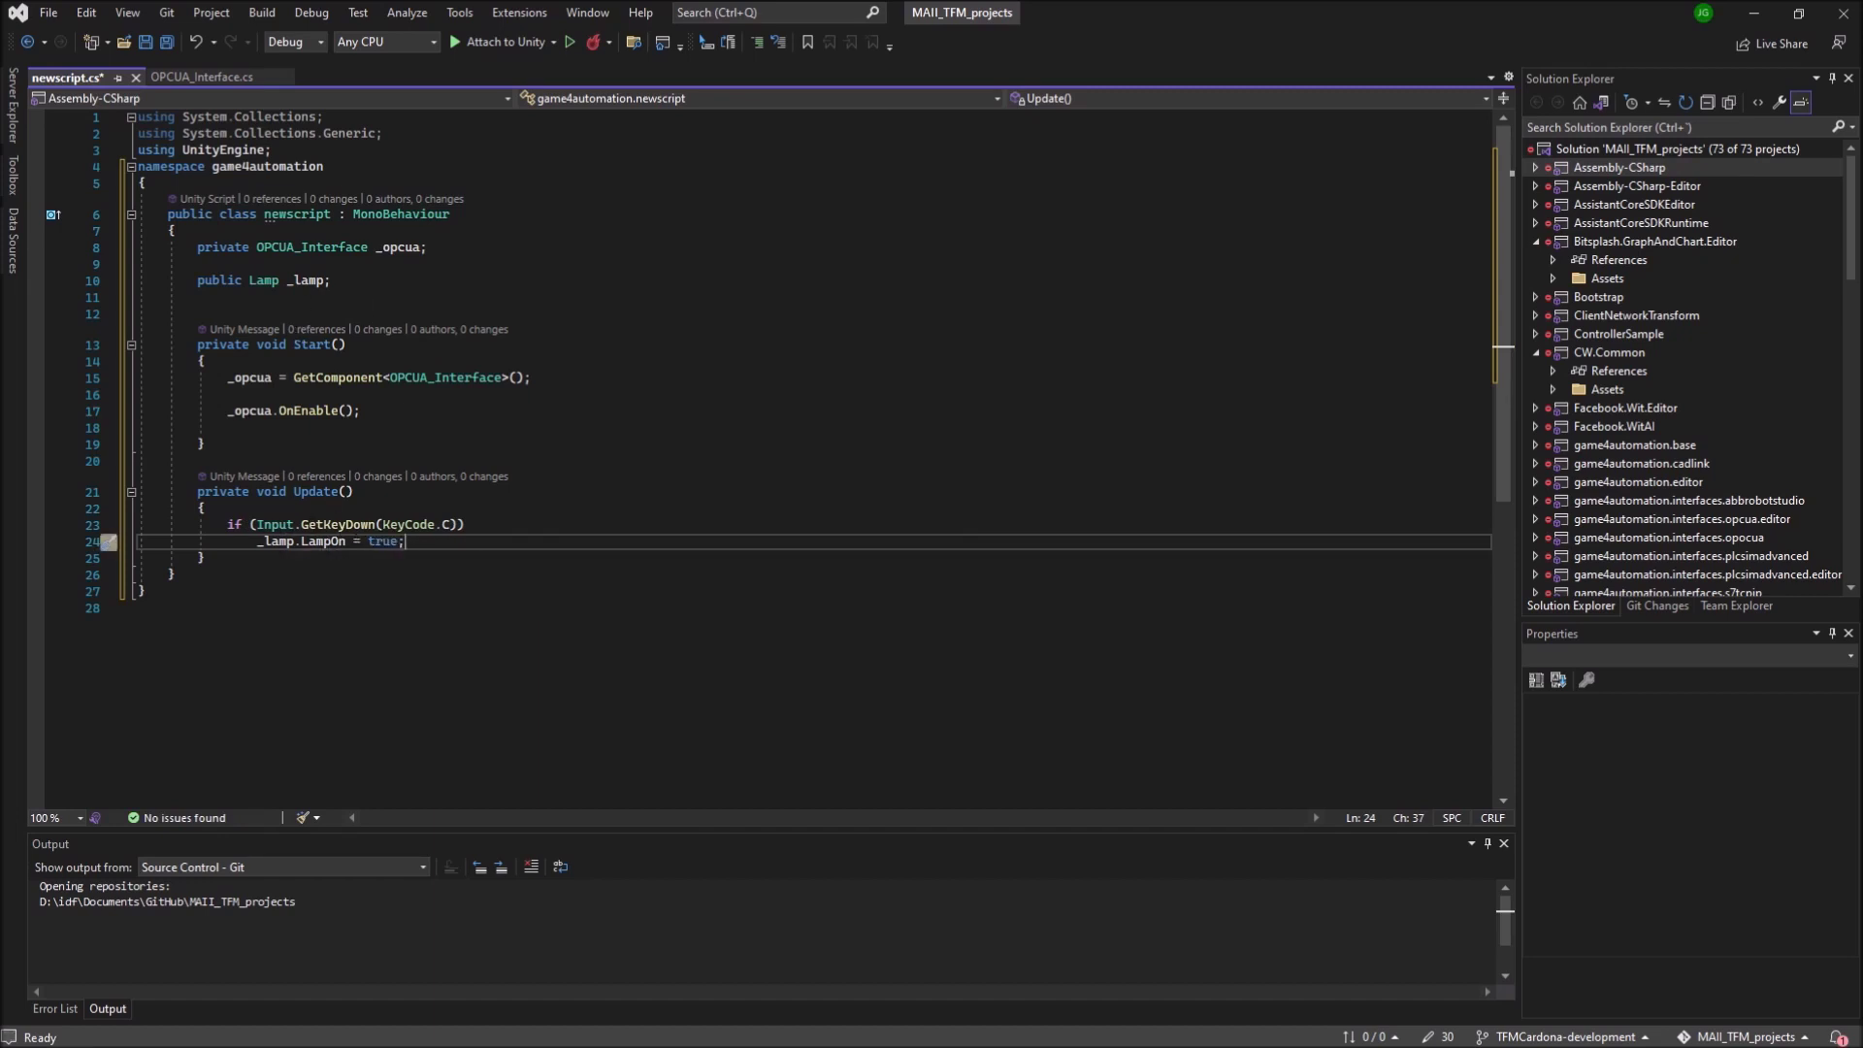
click(167, 42)
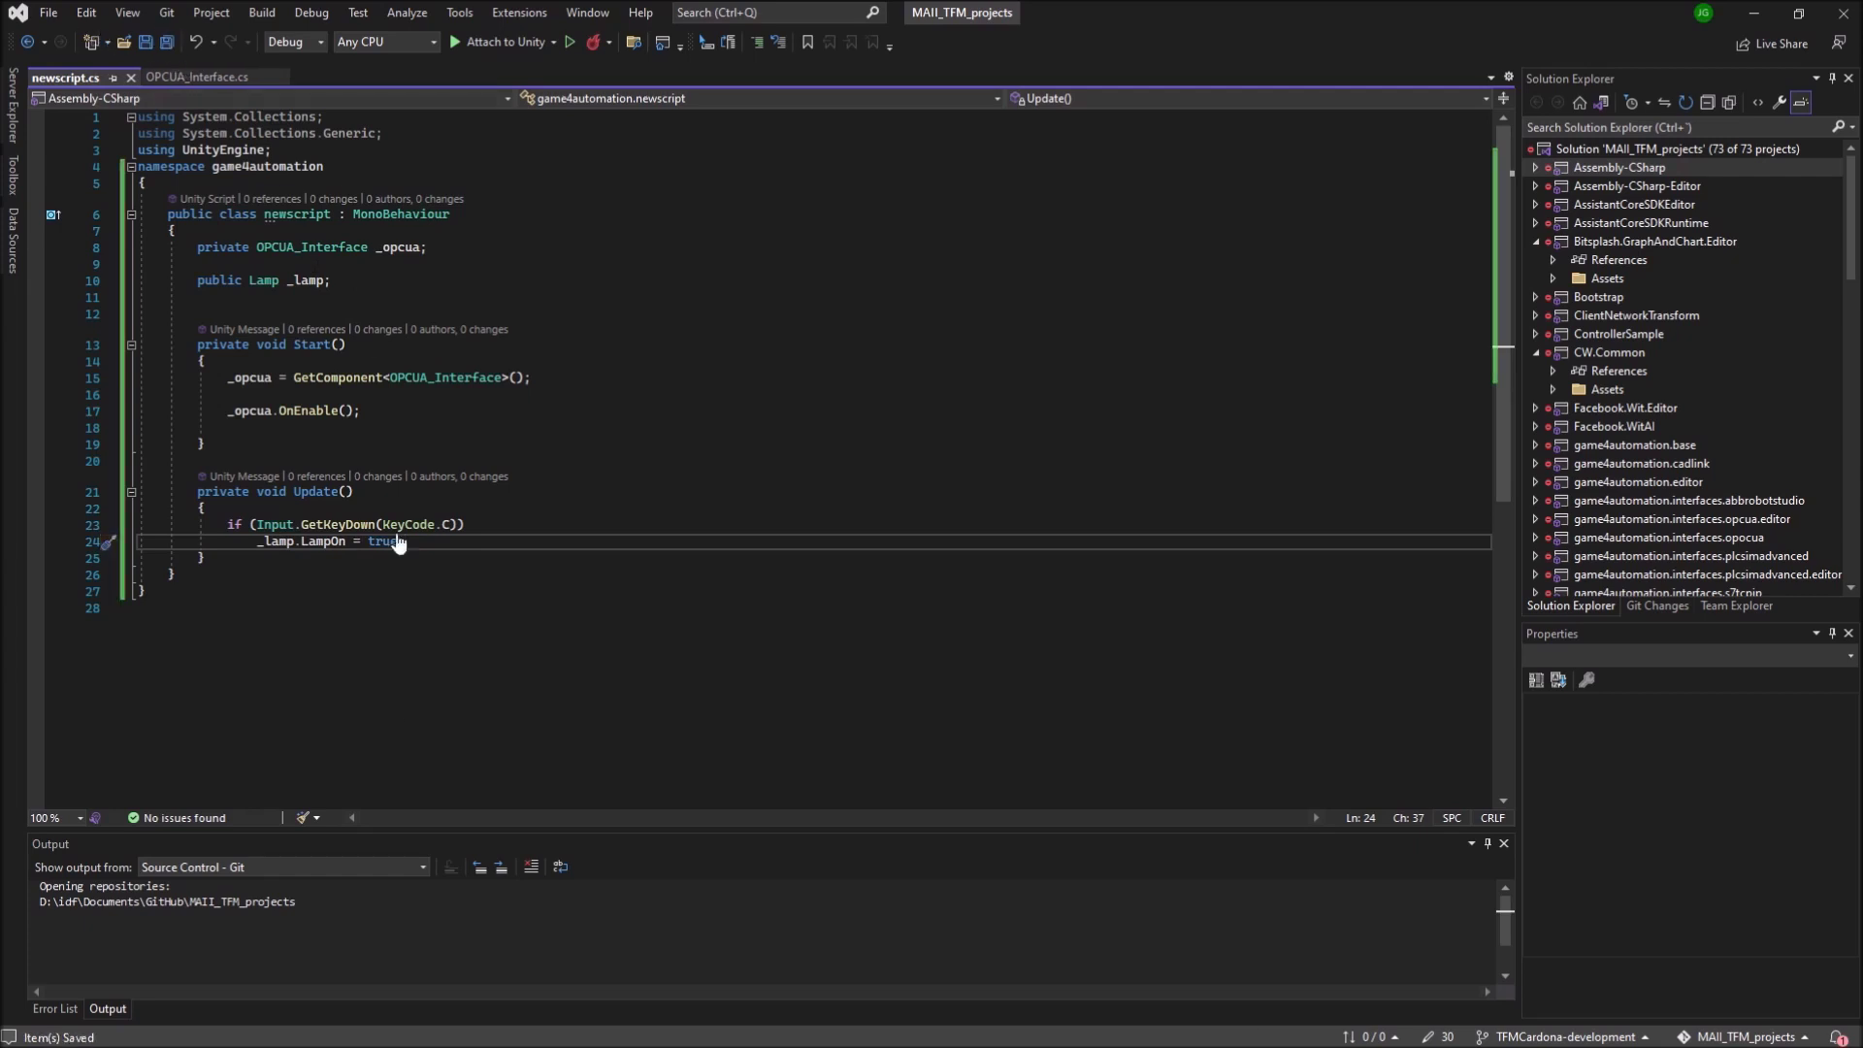
Step: Assign the Green lamp to Newscript's Lamp field on OPCUAInterface, then advance to the closing UPV slide
click(117, 1028)
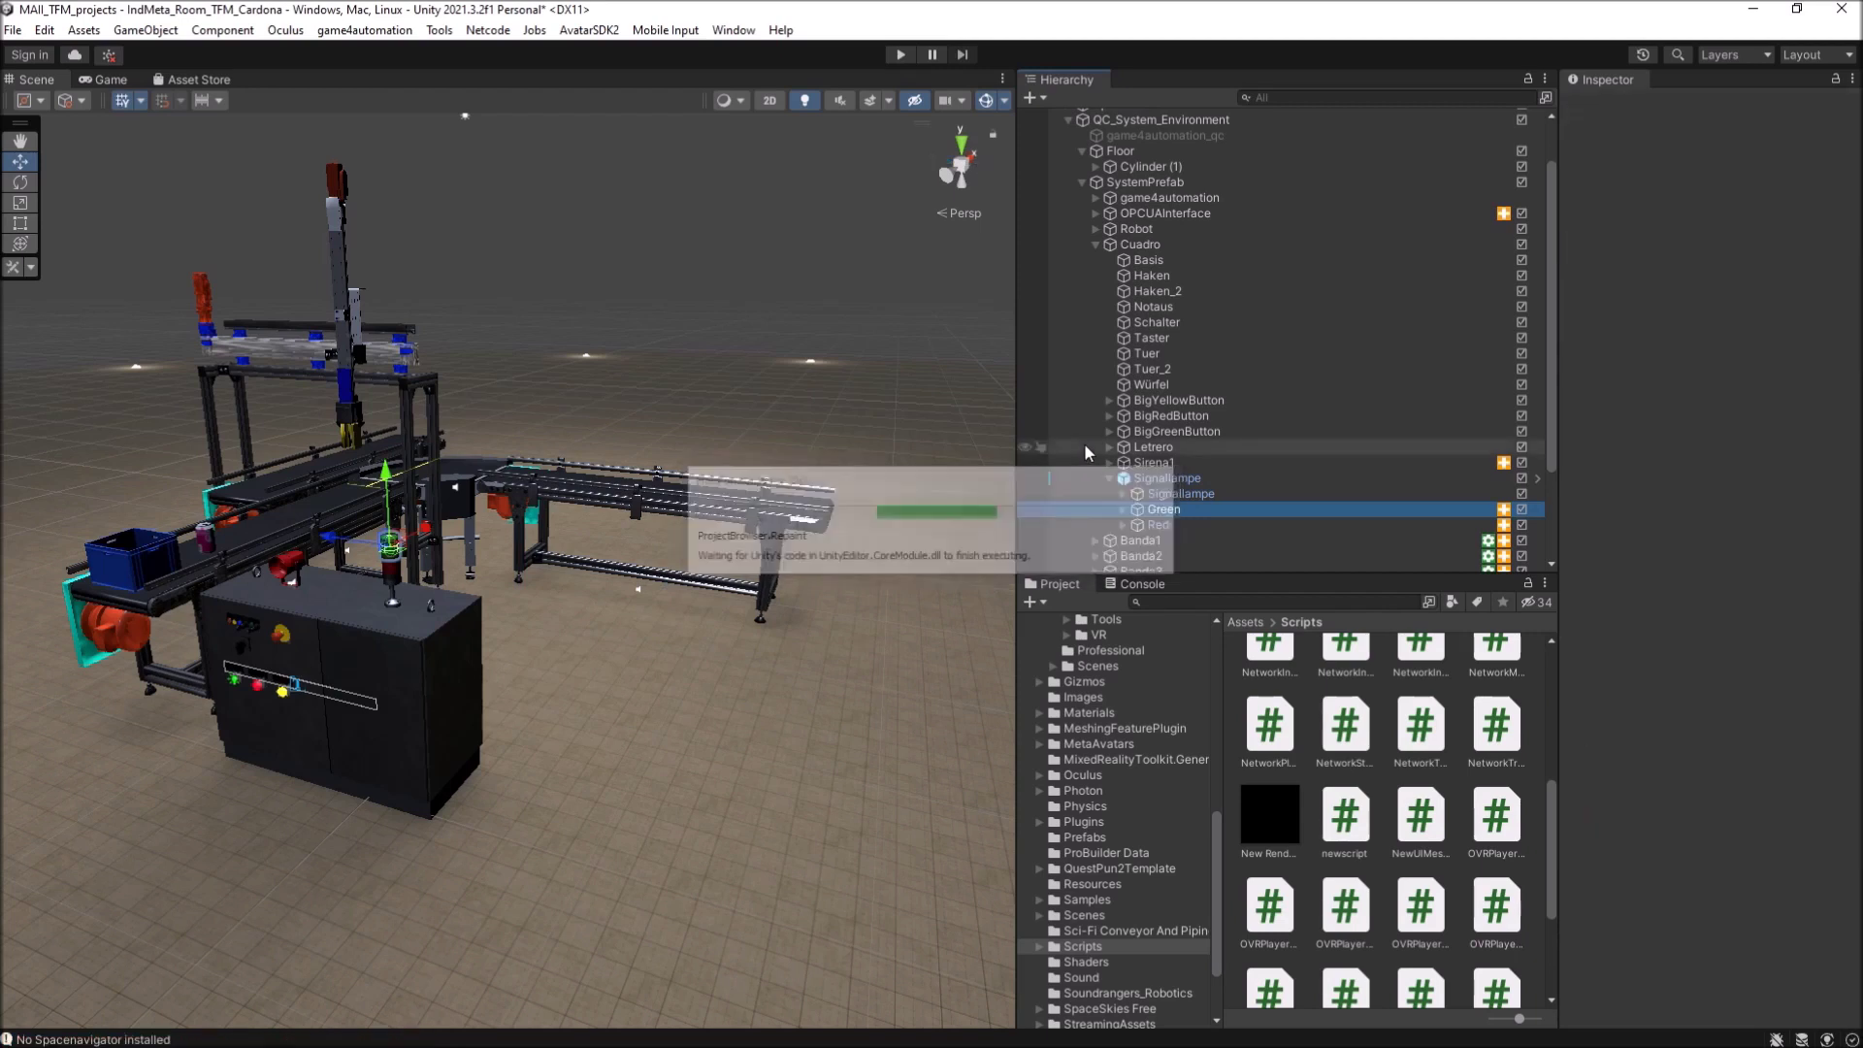
click(1149, 213)
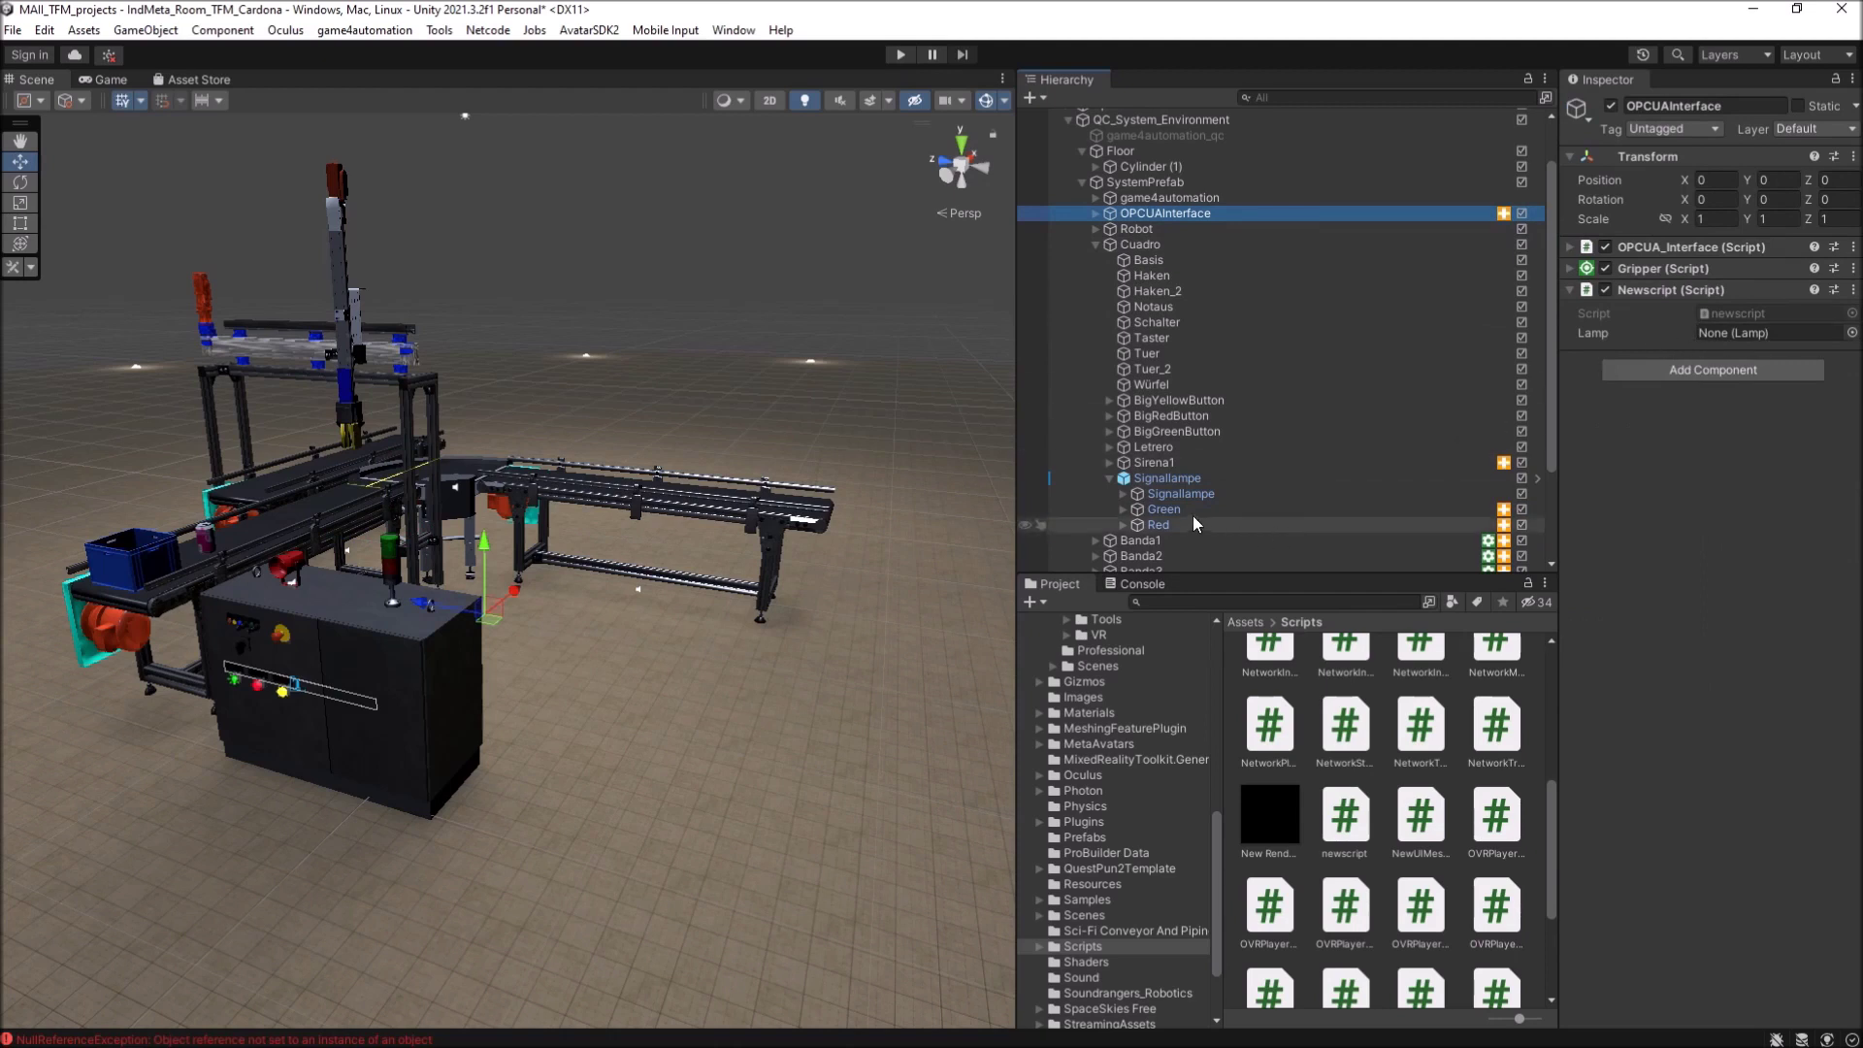
mouse_move(1165, 510)
mouse_down()
mouse_move(1808, 334)
mouse_move(1780, 332)
mouse_up()
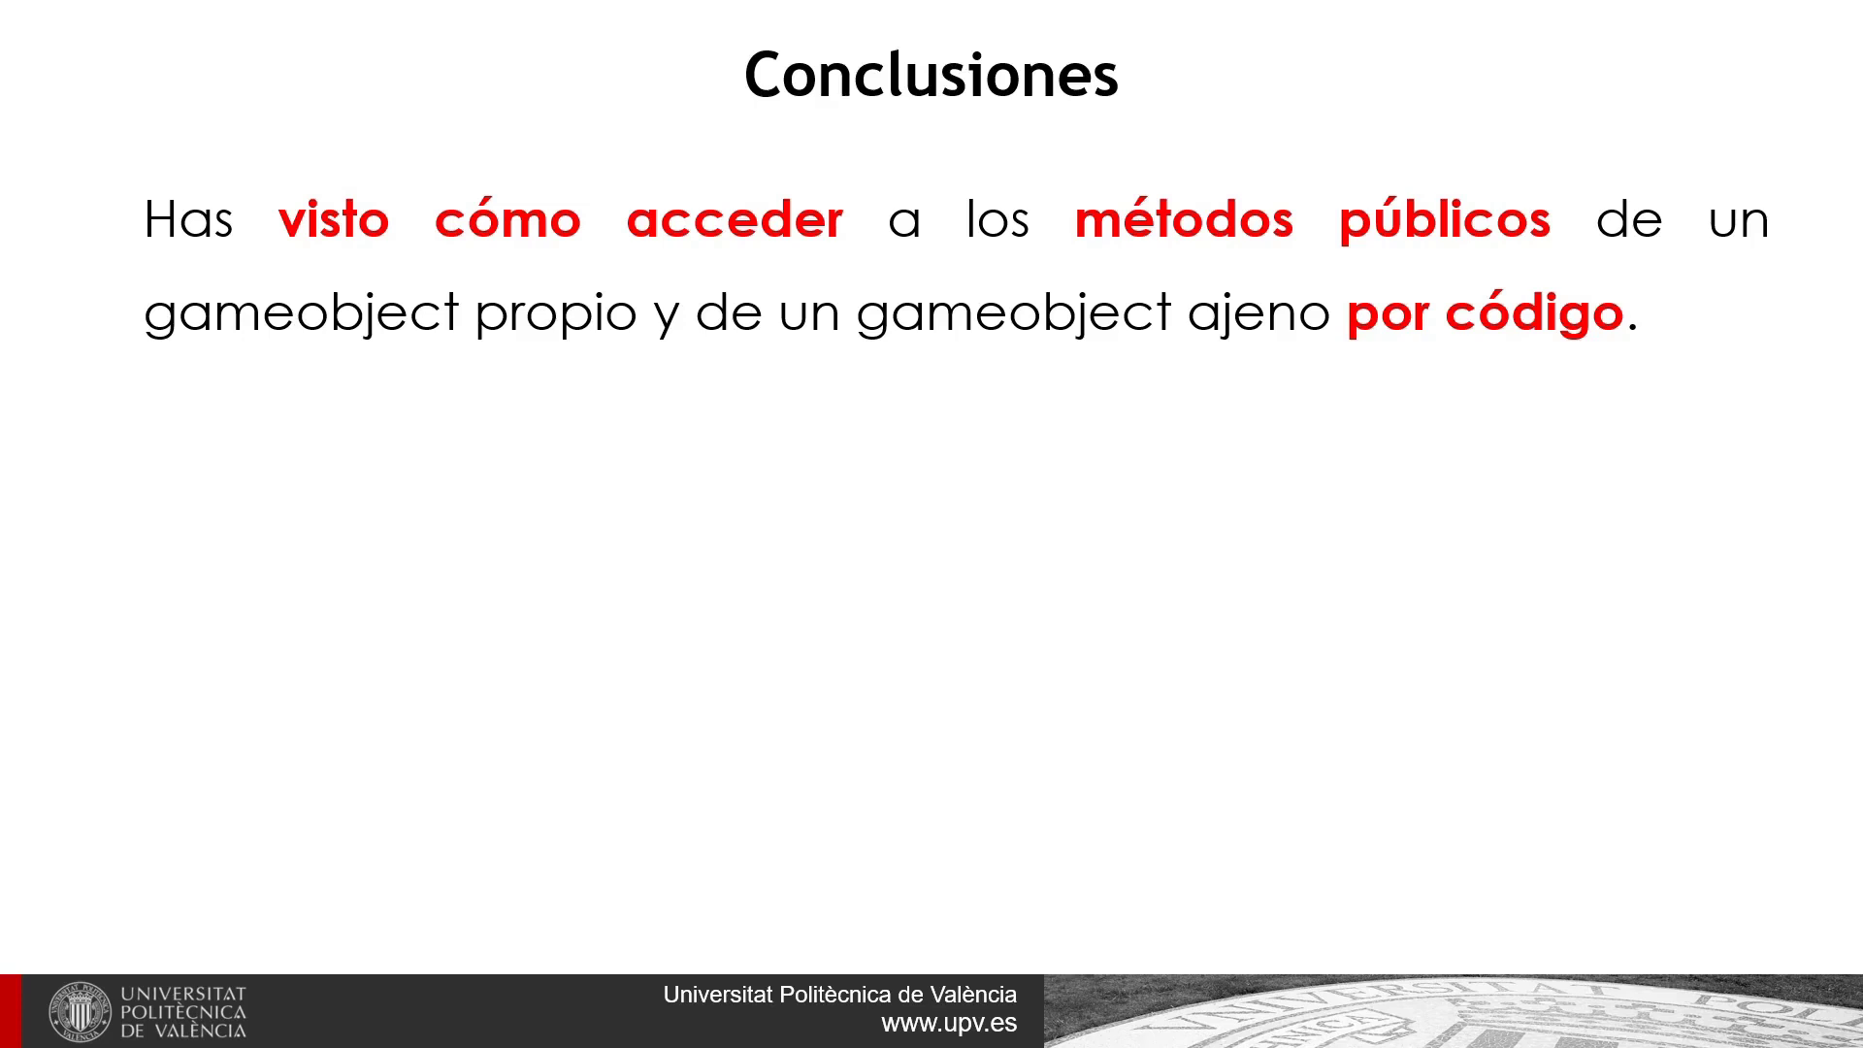
click(1512, 684)
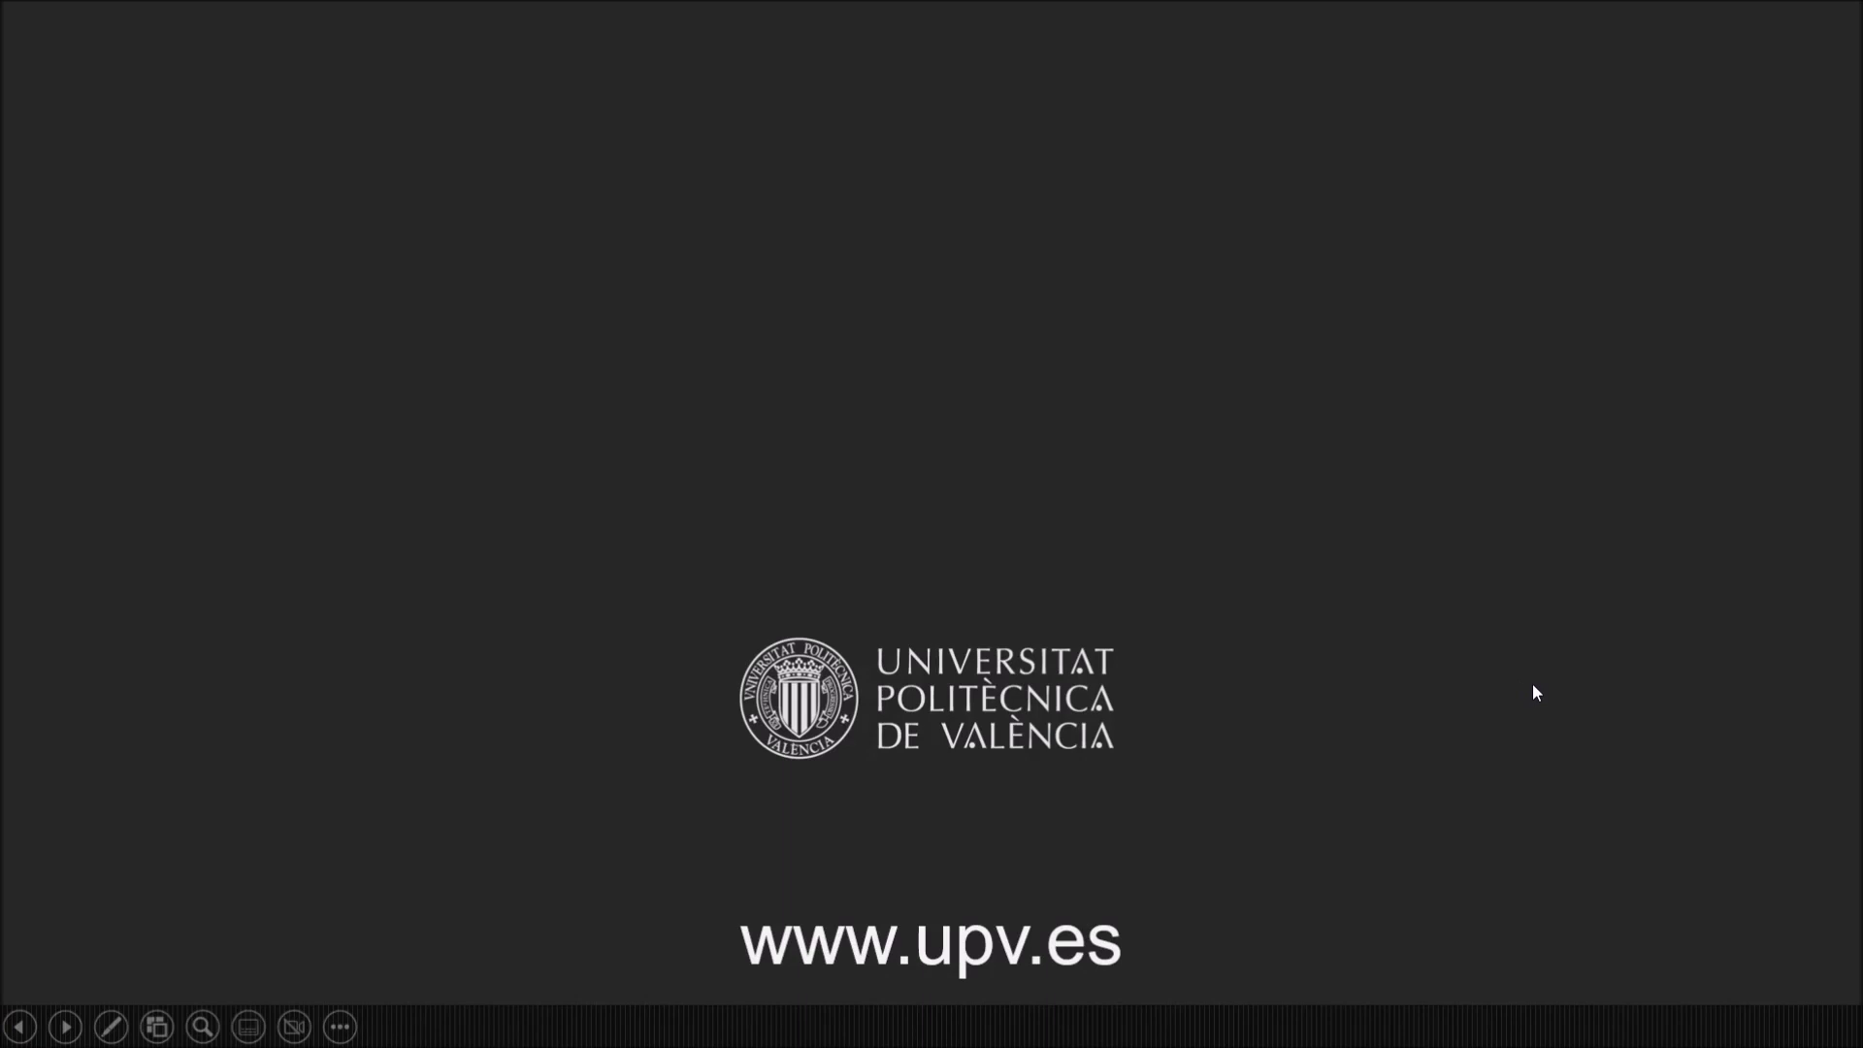